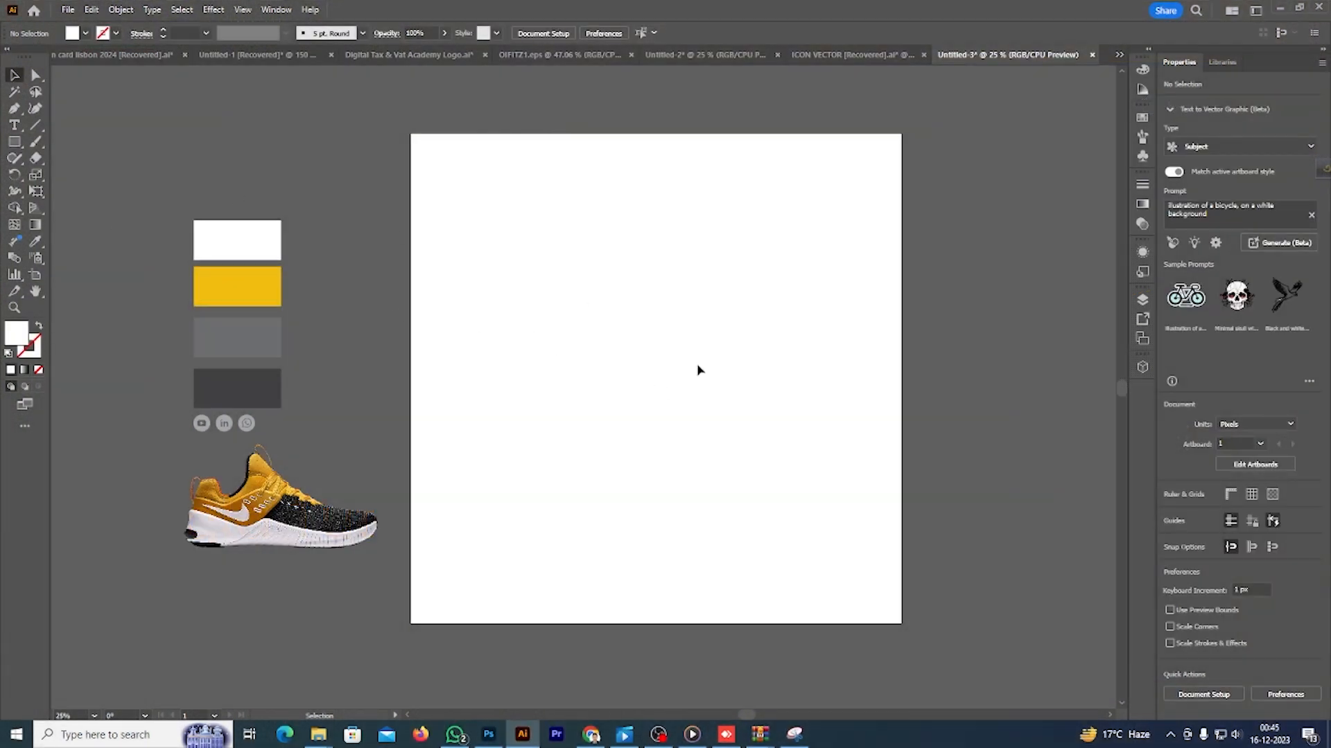
- Create a 2000 × 2000 px rectangle and centre it horizontally and vertically on the artboard
{"action": "left_click", "coordinate": [14, 141]}
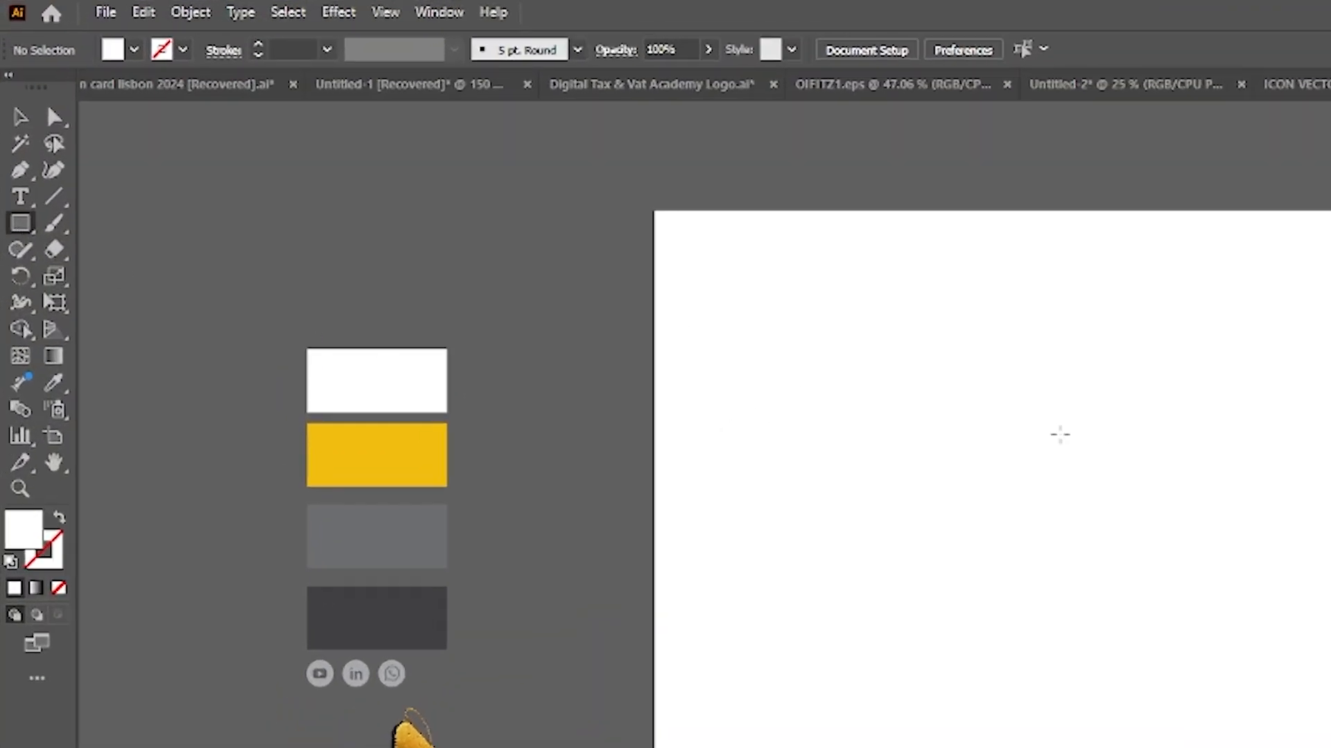
{"action": "left_click", "coordinate": [813, 380]}
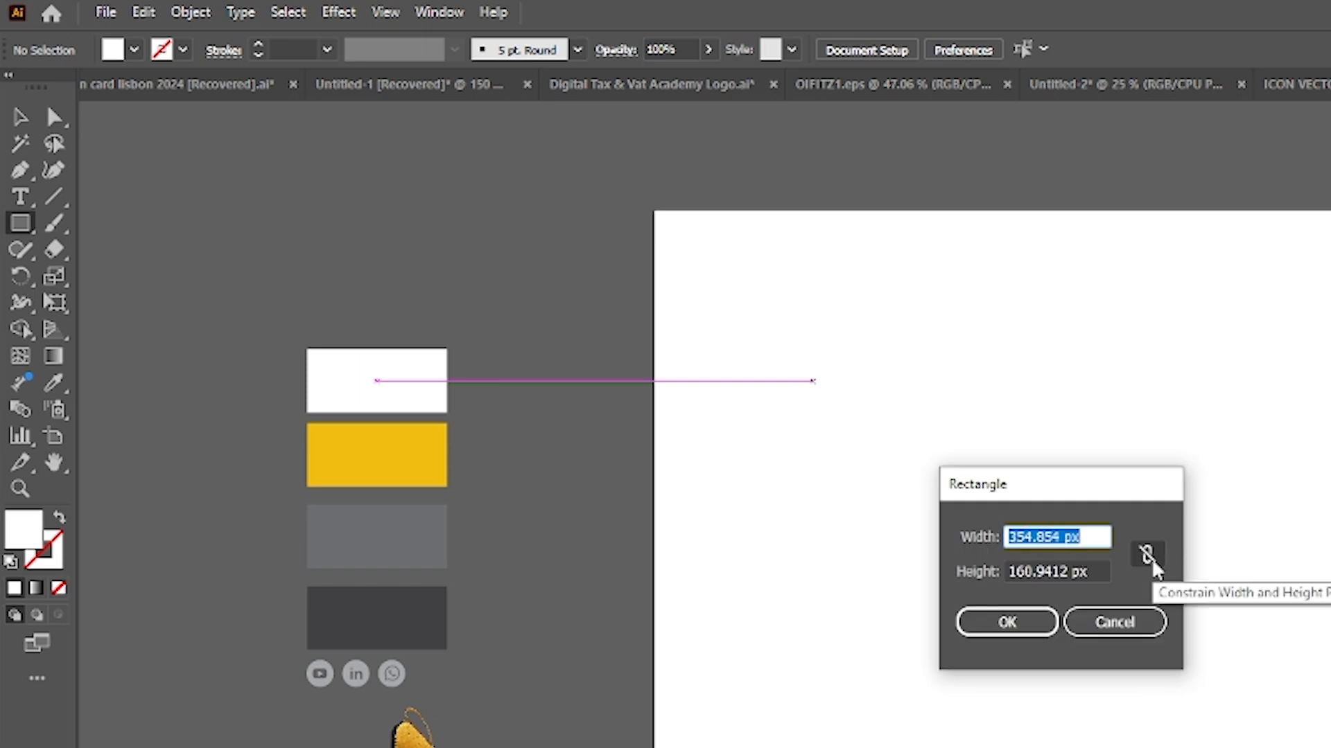
{"action": "type", "text": "2020"}
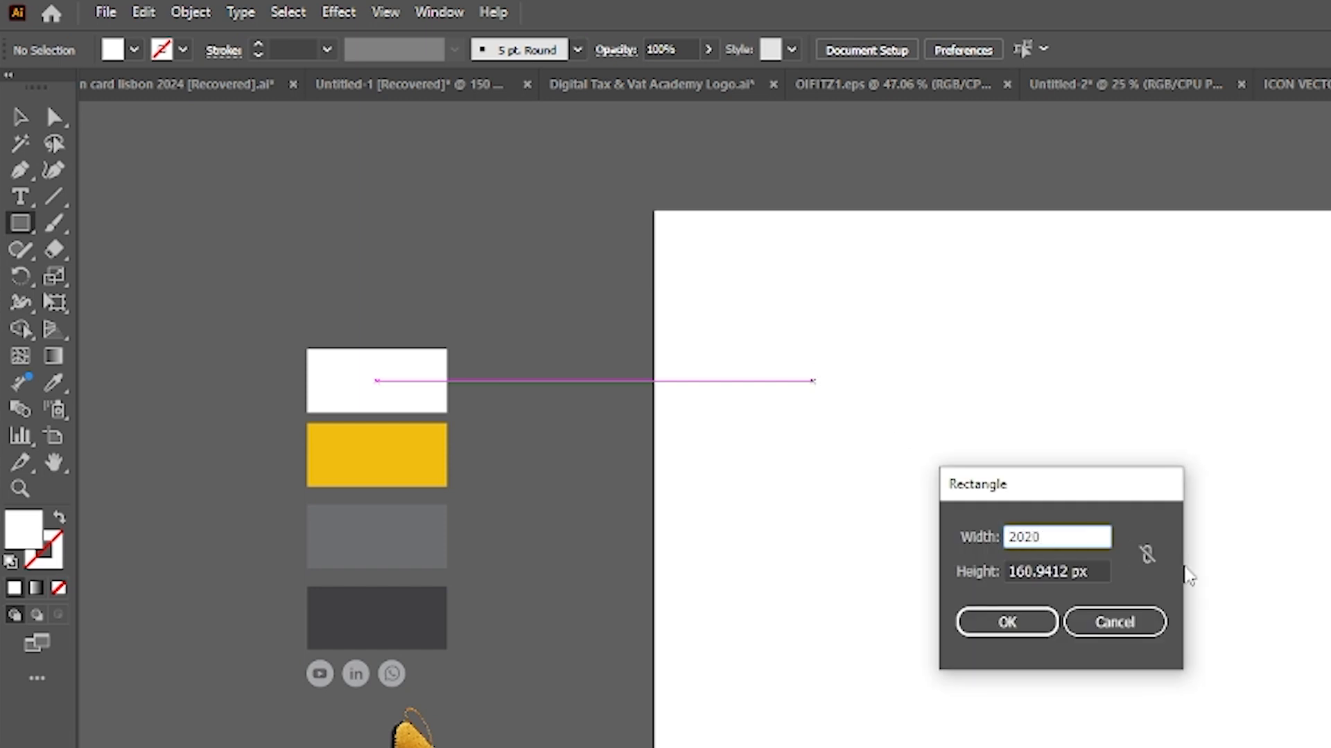
{"action": "double_click", "coordinate": [1041, 537]}
{"action": "type", "text": "2"}
{"action": "double_click", "coordinate": [1040, 571]}
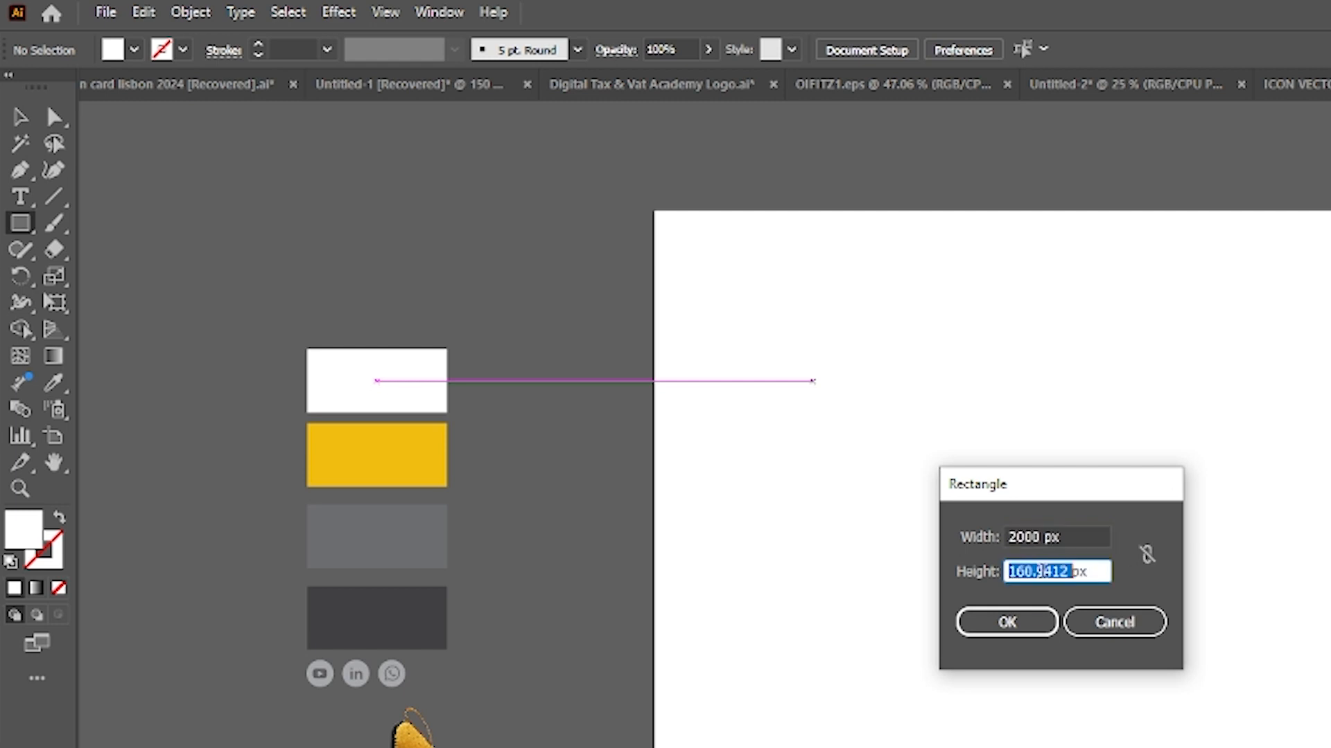
{"action": "type", "text": "2000px"}
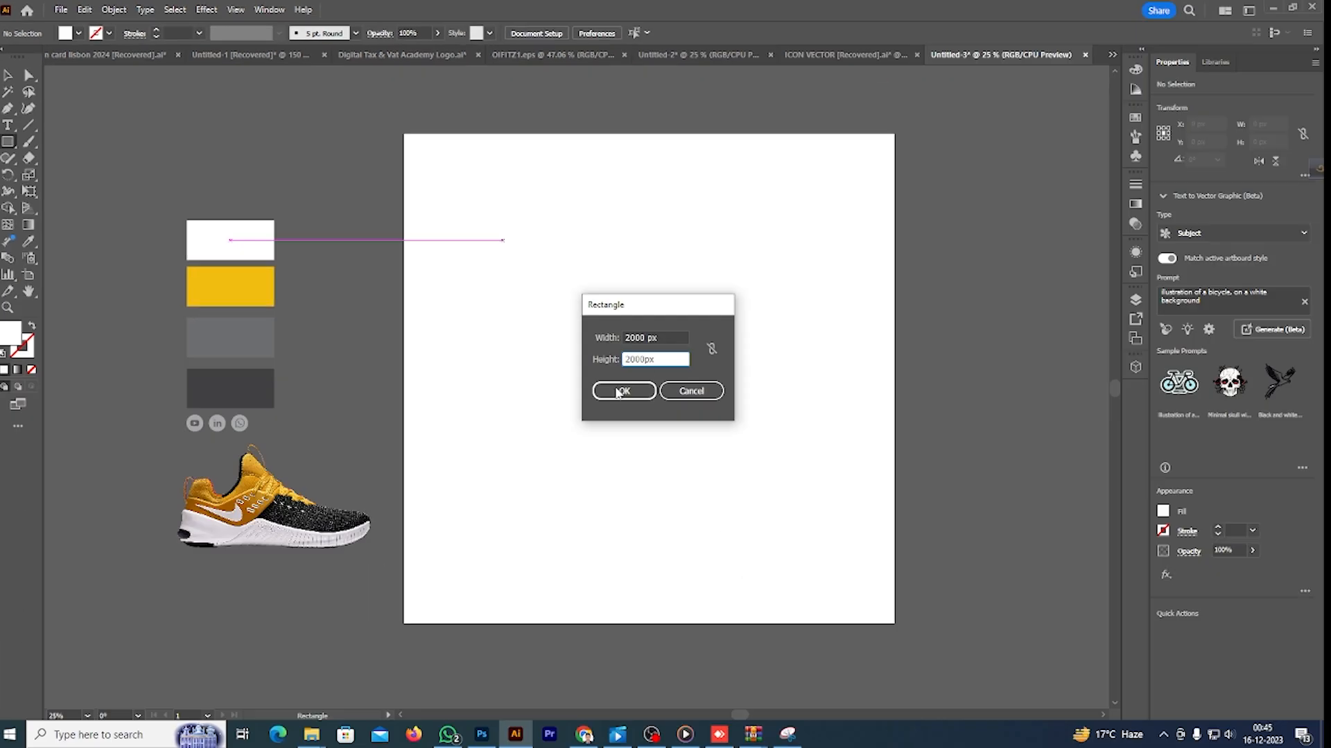
{"action": "left_click", "coordinate": [619, 392]}
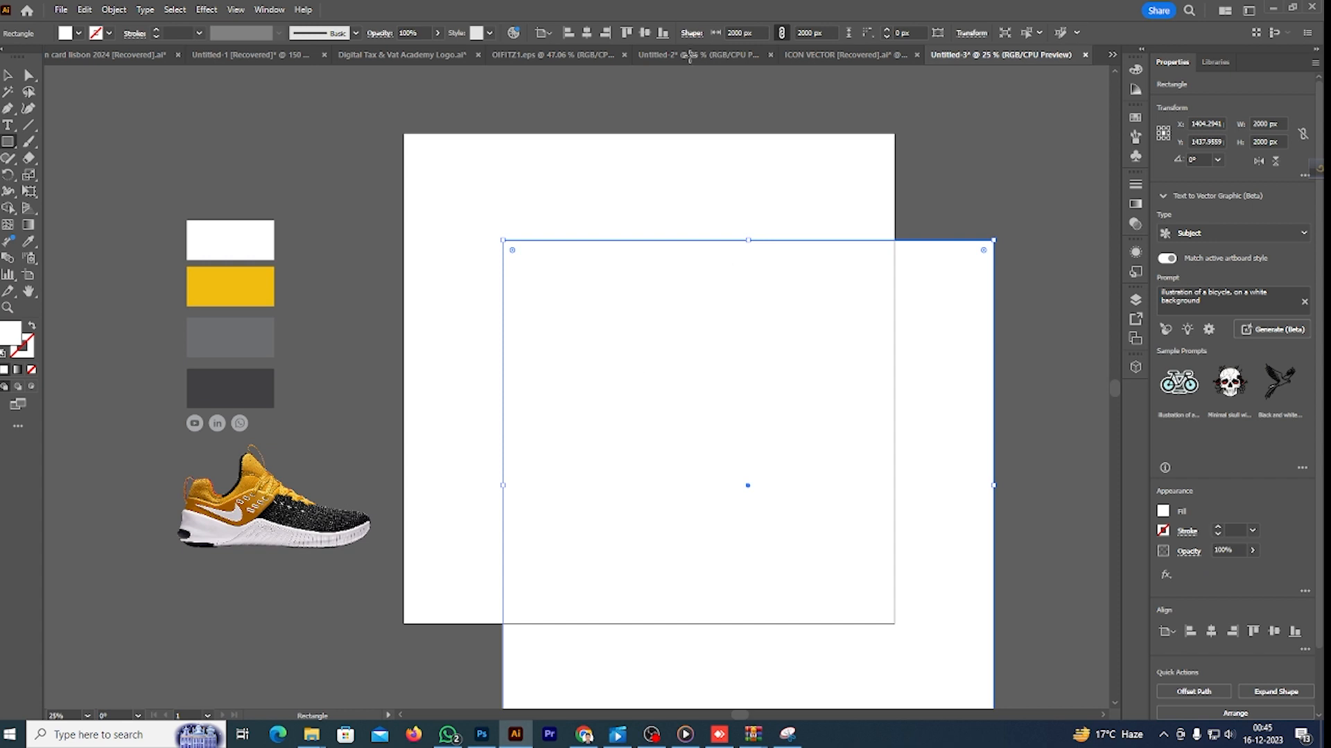
{"action": "left_click", "coordinate": [586, 32]}
{"action": "left_click", "coordinate": [644, 32]}
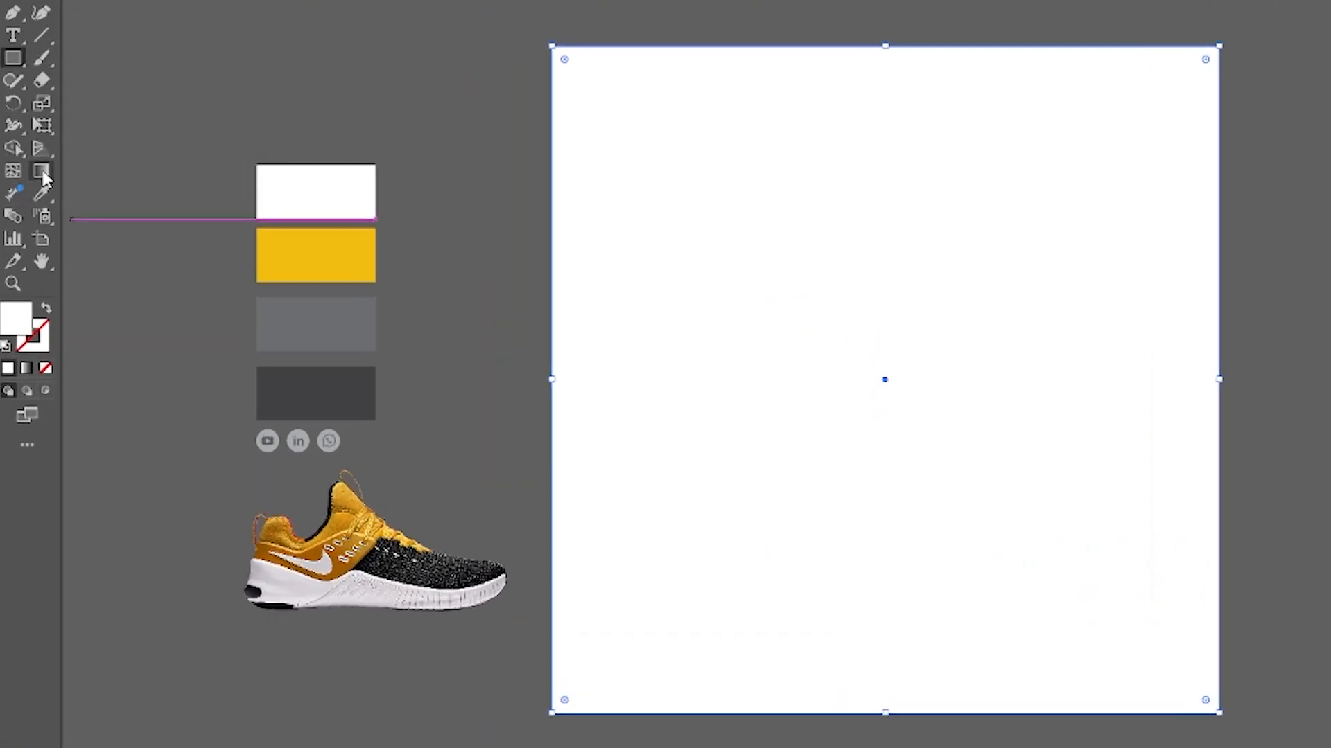
- Fill the square with a radial black-and-white gradient, reversed so the dark colour sits in the centre
{"action": "double_click", "coordinate": [44, 172]}
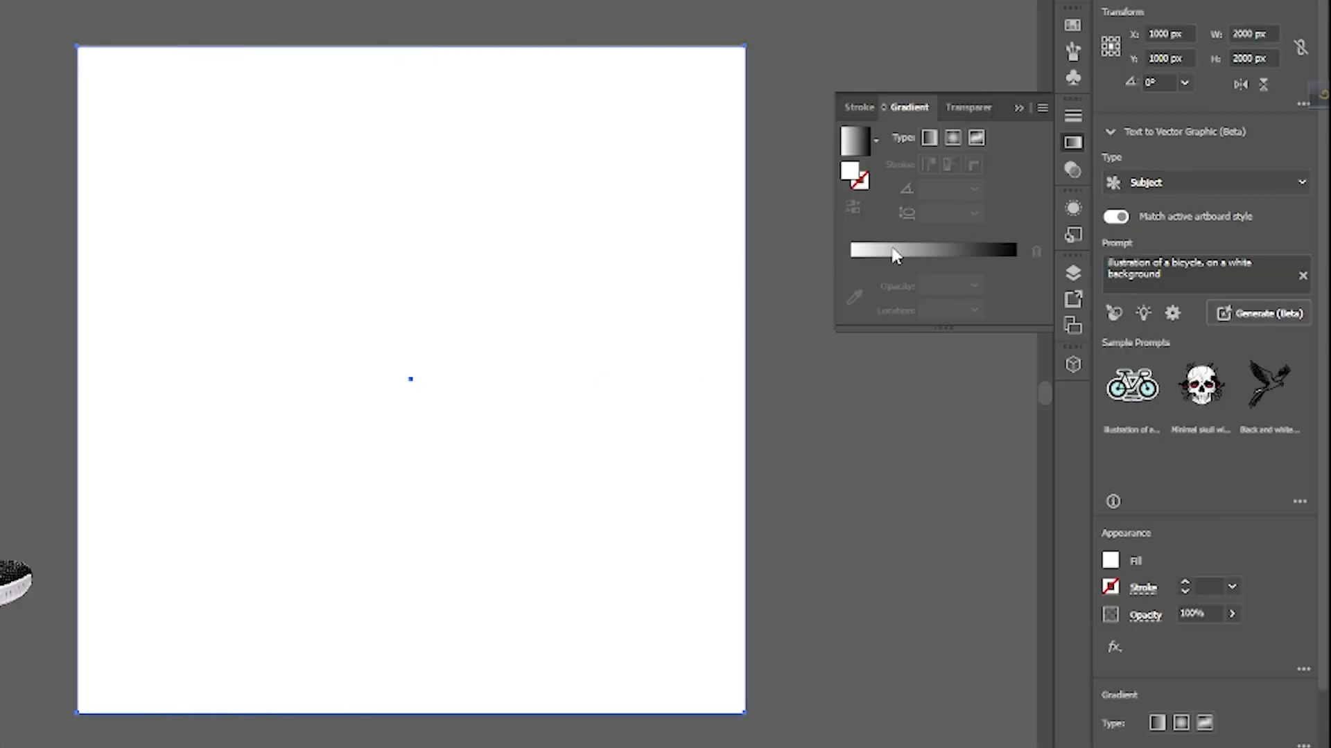
{"action": "left_click", "coordinate": [854, 144]}
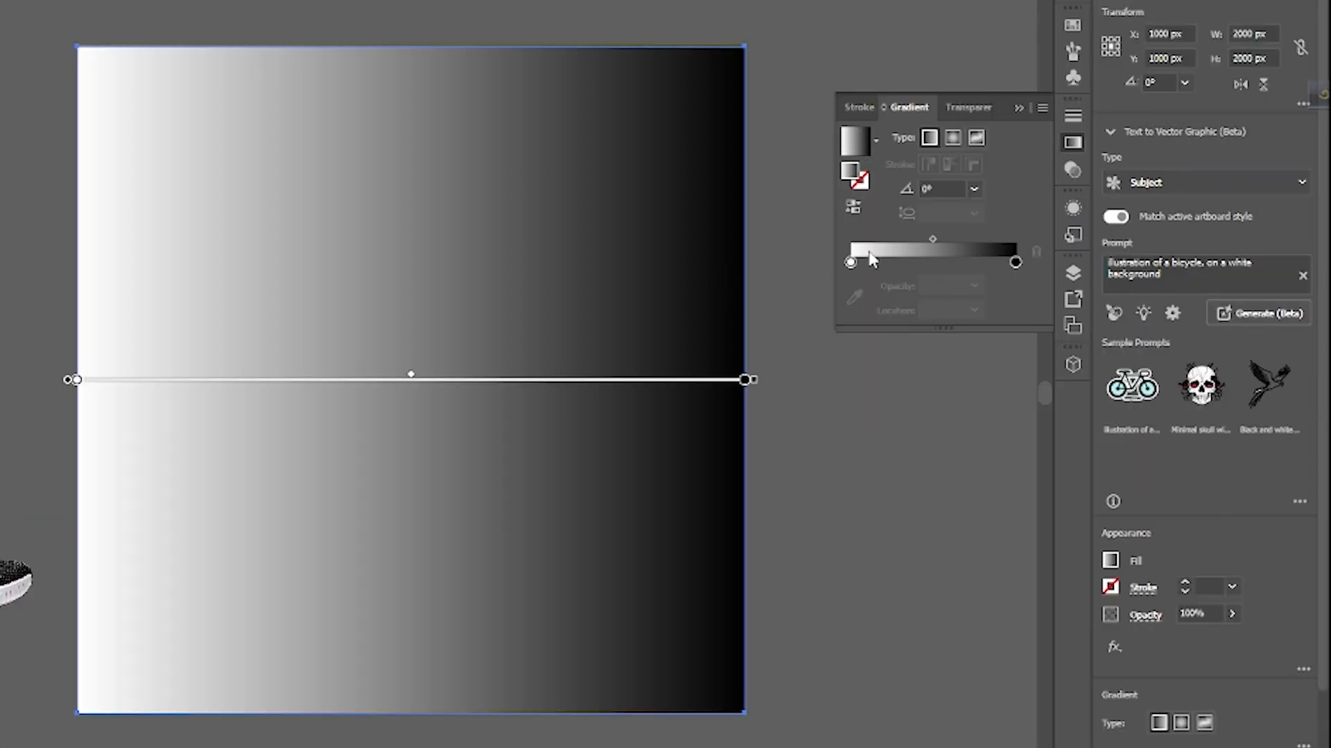
{"action": "left_click", "coordinate": [954, 141]}
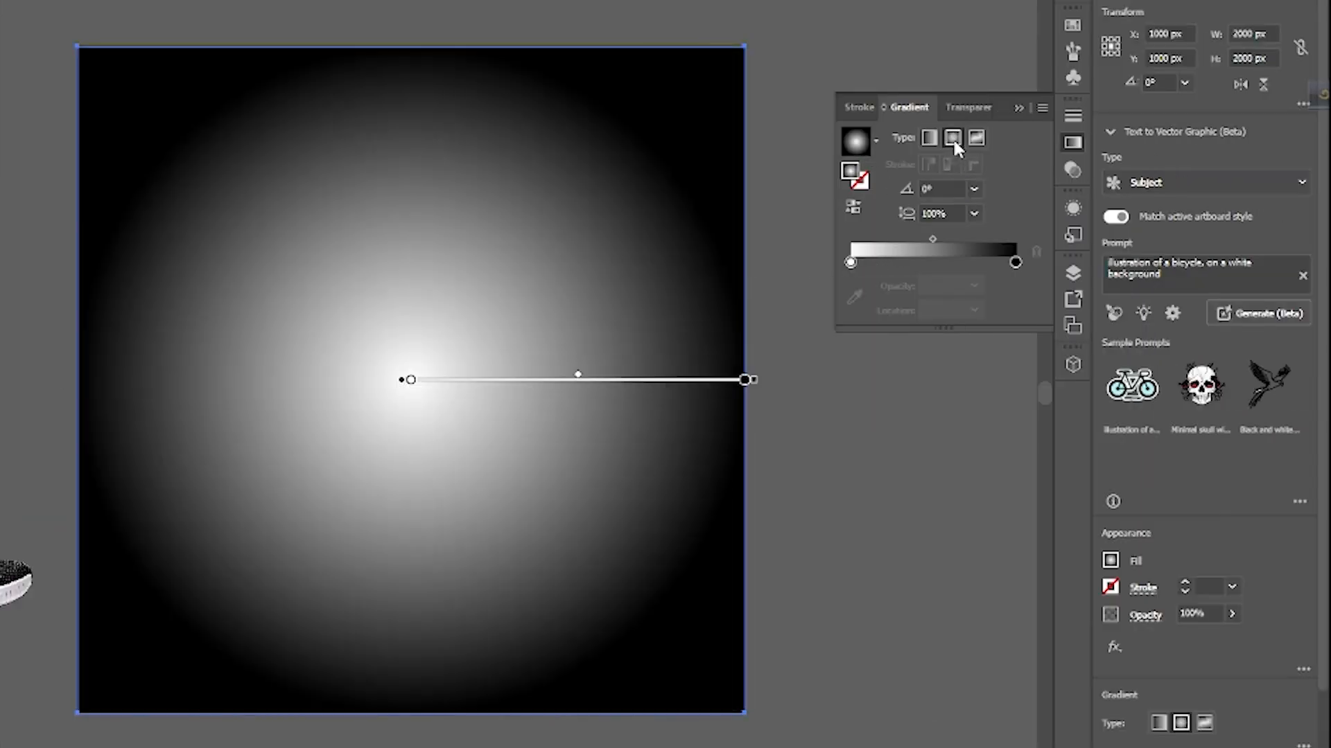
{"action": "left_click", "coordinate": [862, 205]}
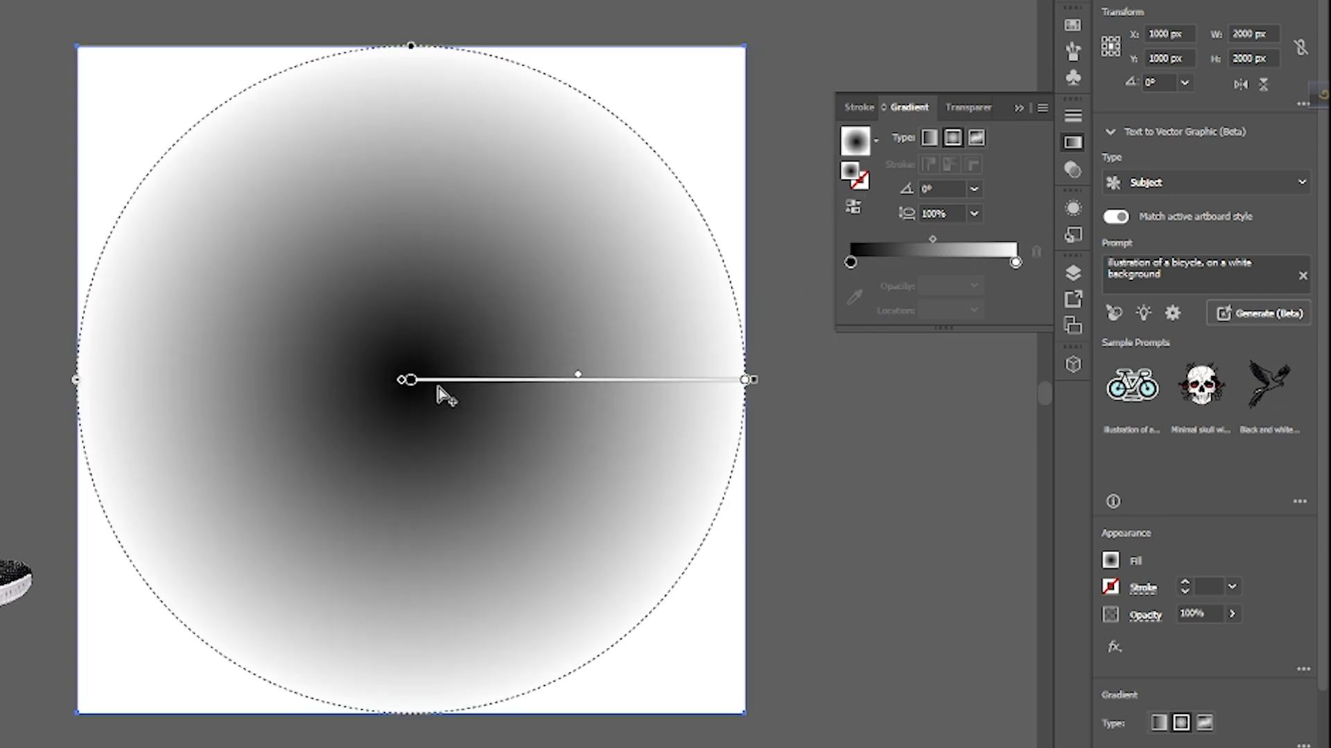
- Colour the gradient's inner stop from the lighter grey swatch and its outer stop from the dark grey swatch, then deselect the square
{"action": "left_click", "coordinate": [851, 262]}
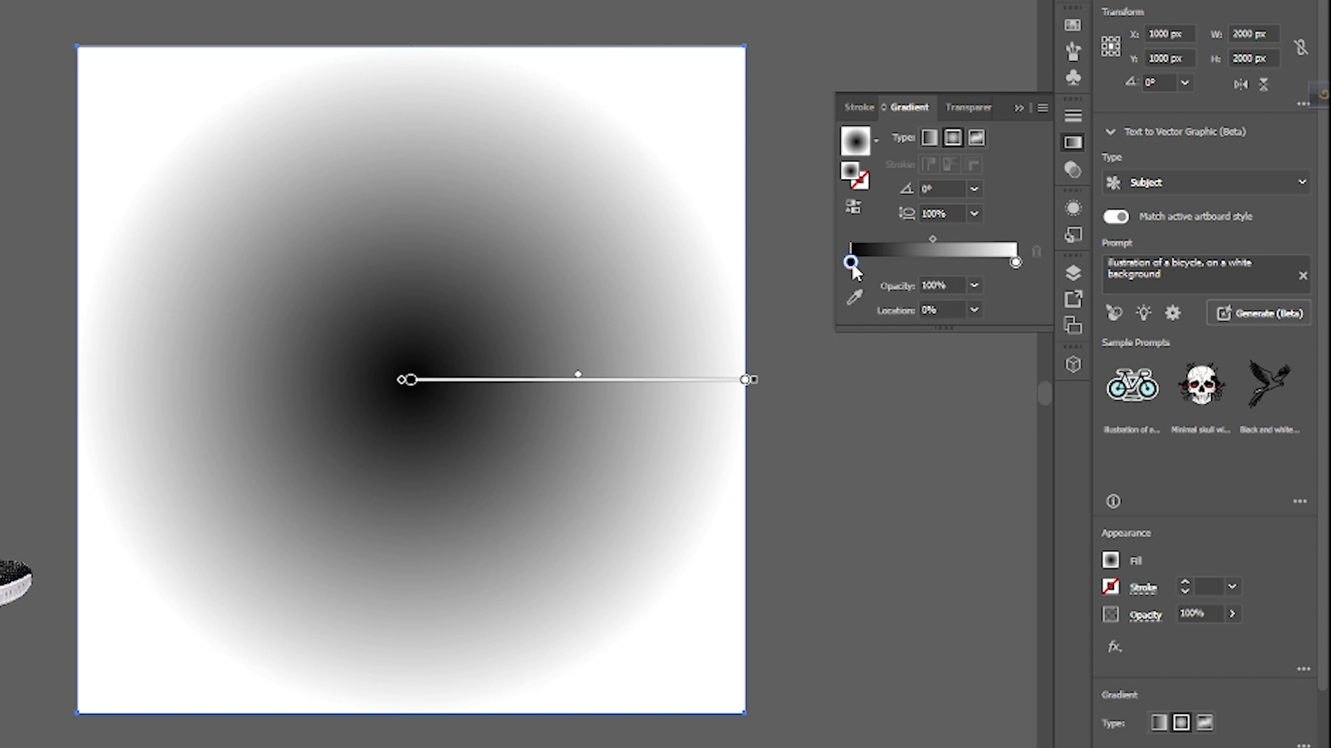
{"action": "double_click", "coordinate": [851, 264]}
{"action": "left_click", "coordinate": [771, 389]}
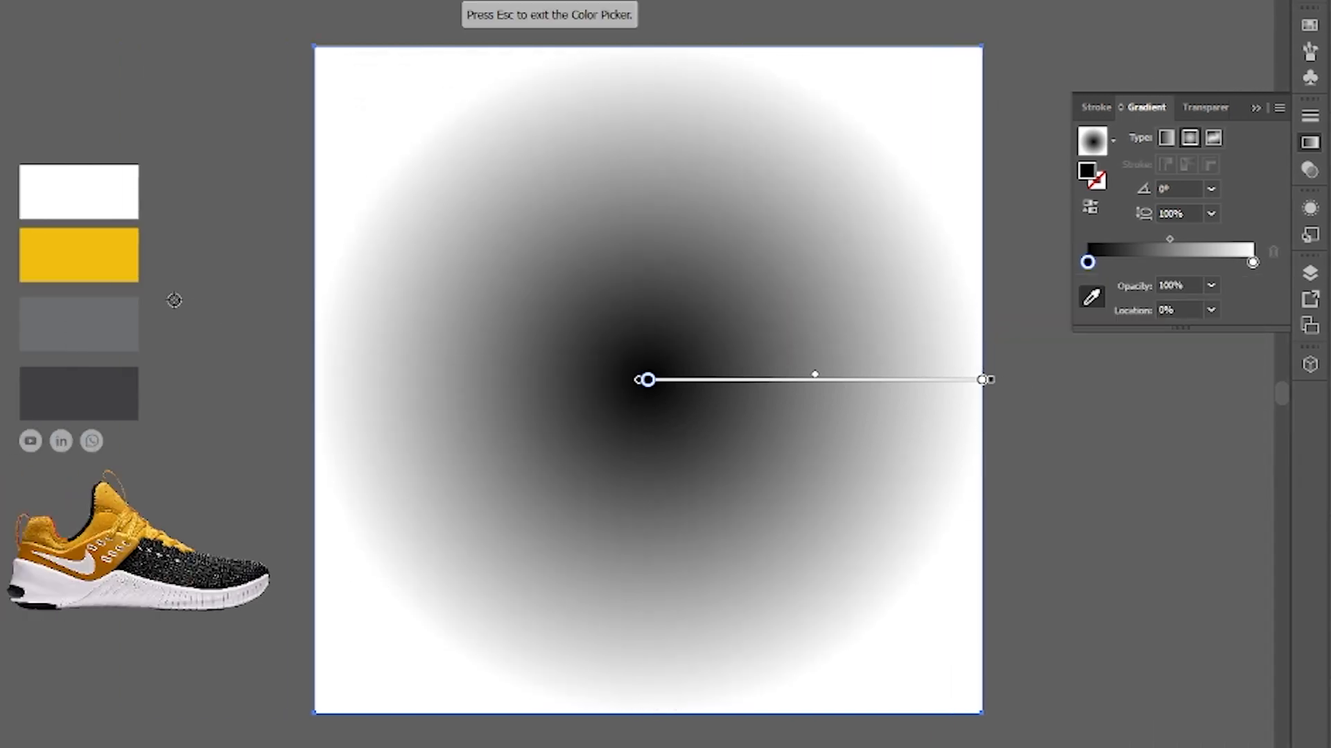
{"action": "left_click", "coordinate": [95, 323]}
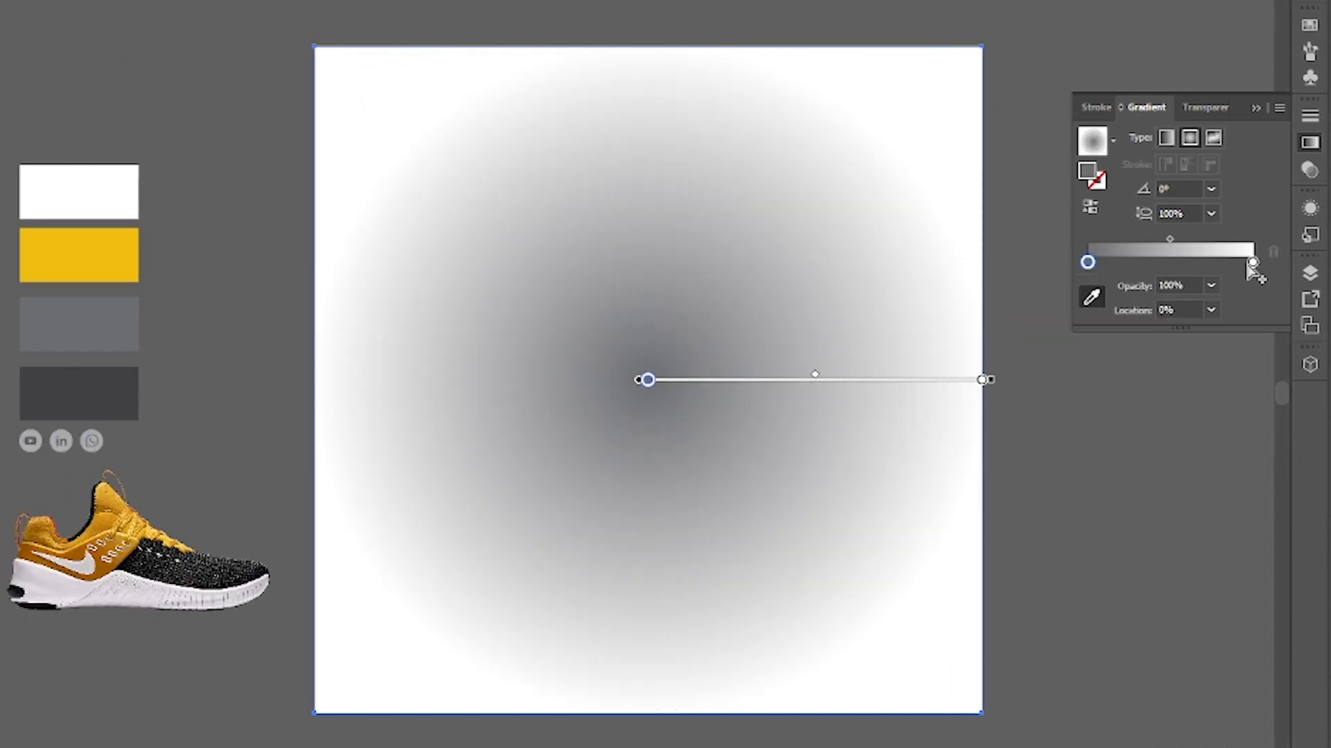
{"action": "left_click", "coordinate": [1252, 262]}
{"action": "left_click", "coordinate": [1092, 299]}
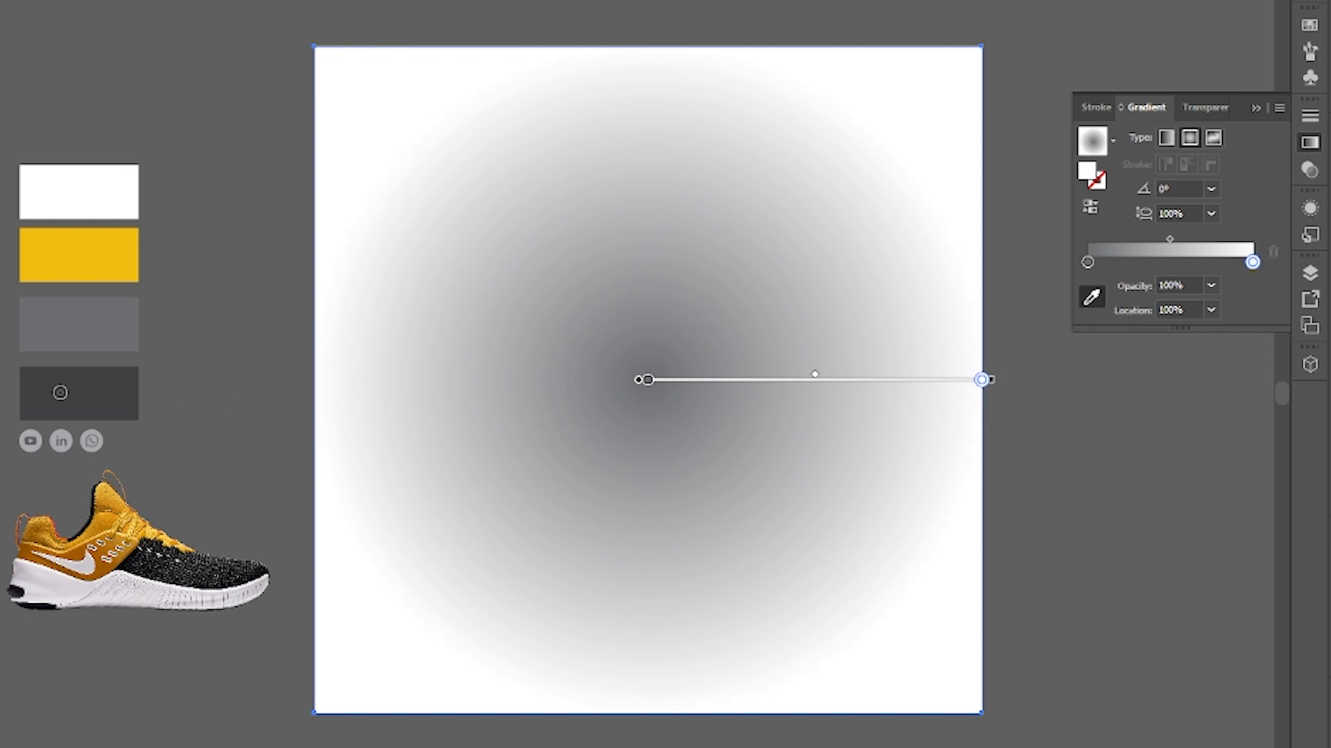
{"action": "left_click", "coordinate": [61, 392]}
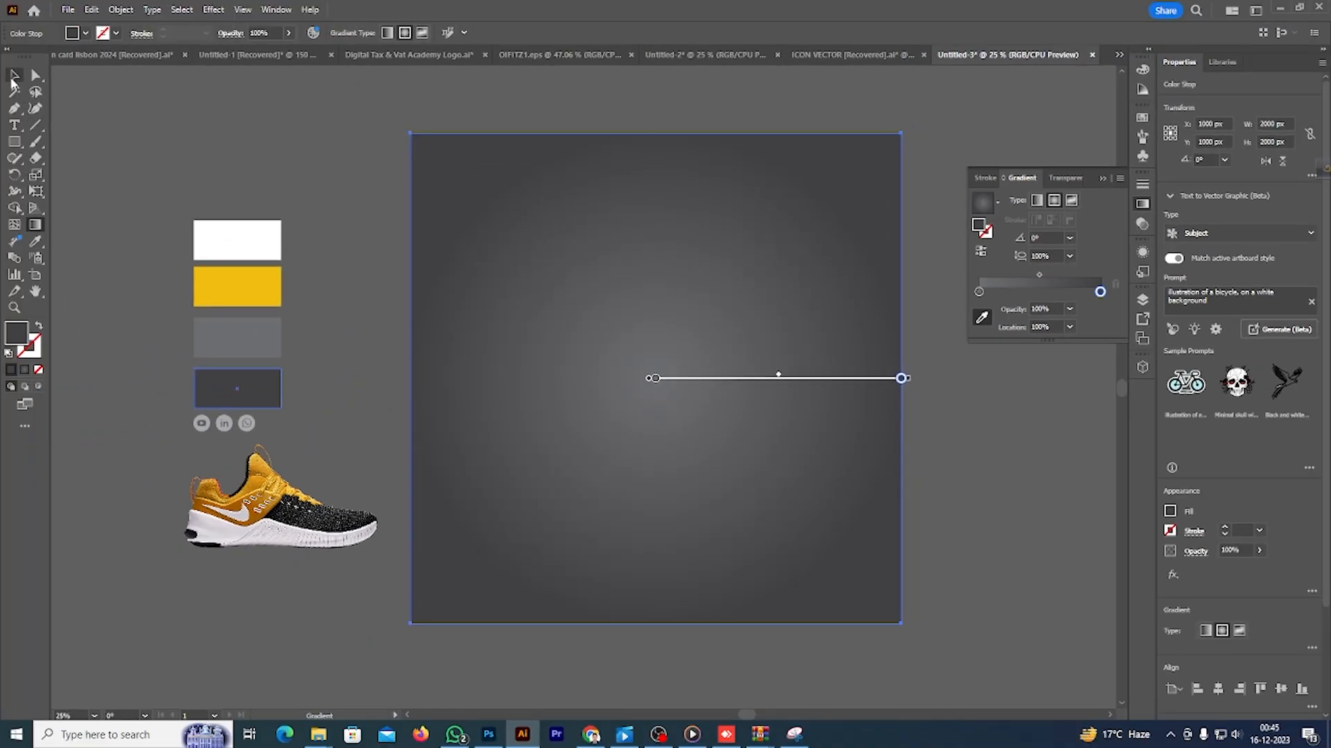
{"action": "key", "text": "v"}
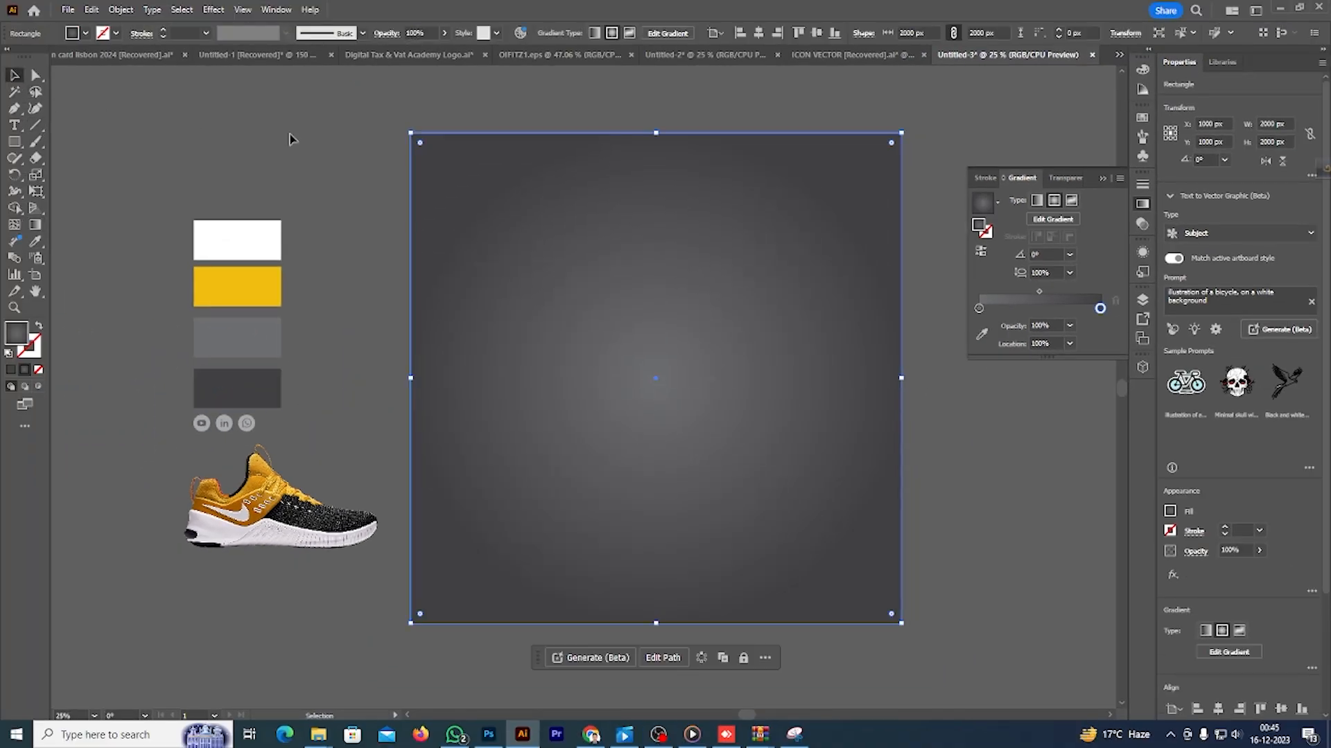
{"action": "left_click", "coordinate": [312, 134]}
- Draw a circle about 1919 px in diameter in the empty space below the artboard
{"action": "scroll", "coordinate": [208, 277], "scroll_direction": "up", "scroll_amount": 1}
{"action": "key", "text": "a"}
{"action": "scroll", "coordinate": [760, 224], "scroll_direction": "down", "scroll_amount": 1}
{"action": "scroll", "coordinate": [790, 284], "scroll_direction": "down", "scroll_amount": 1}
{"action": "scroll", "coordinate": [825, 337], "scroll_direction": "up", "scroll_amount": 1}
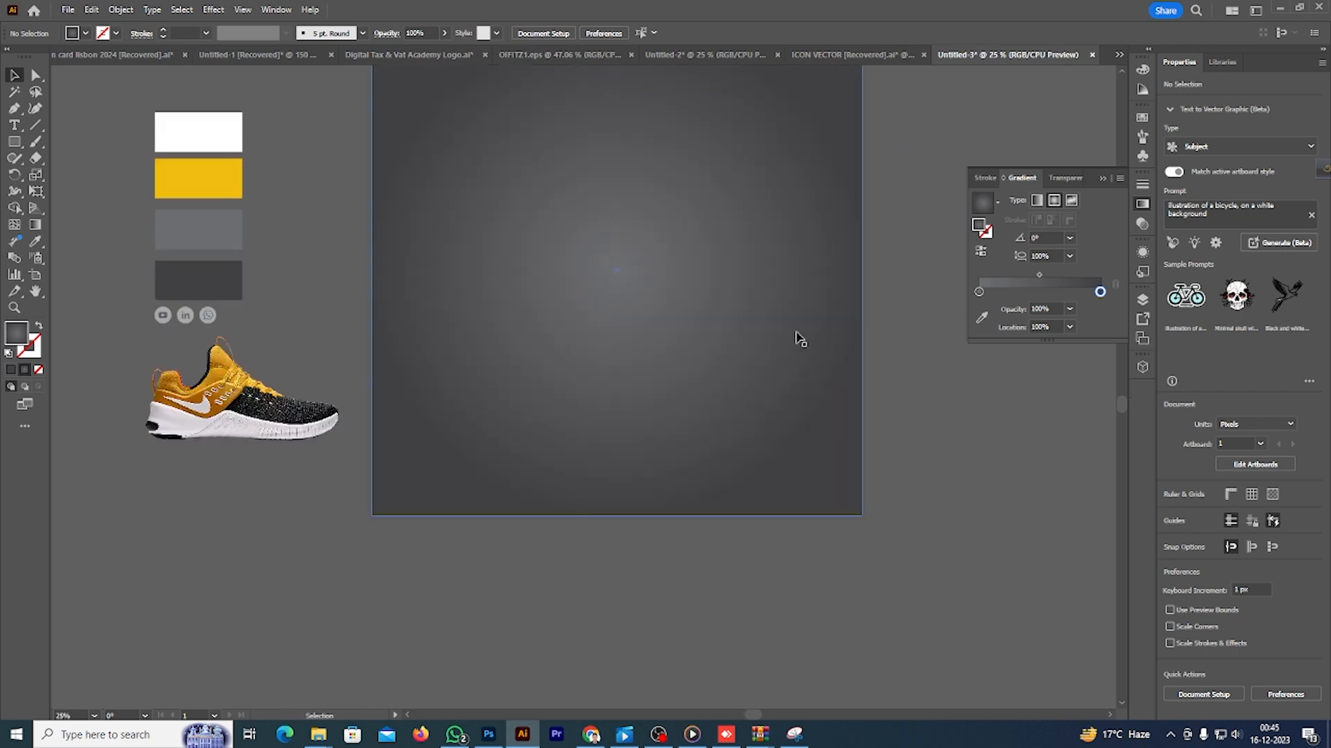
{"action": "scroll", "coordinate": [774, 344], "scroll_direction": "down", "scroll_amount": 1}
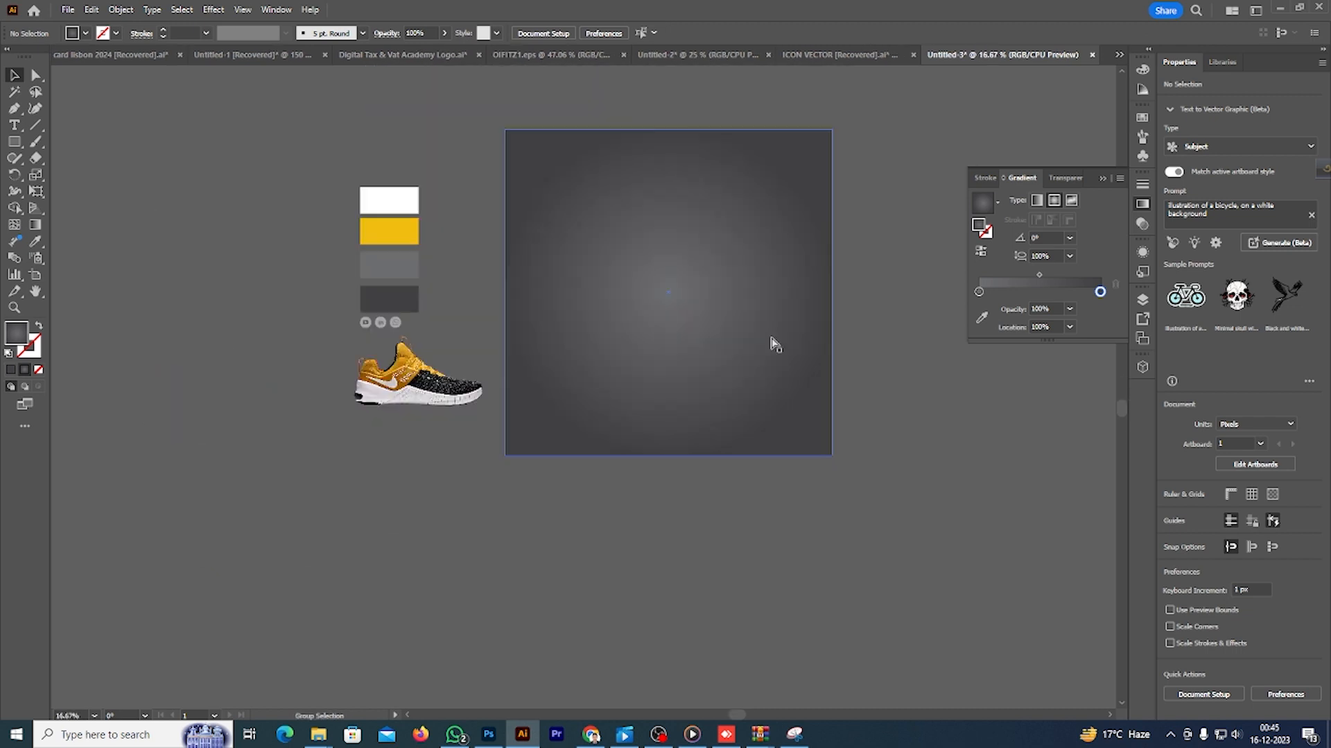
{"action": "left_click", "coordinate": [14, 141]}
{"action": "left_click", "coordinate": [61, 175]}
{"action": "left_click_drag", "start_coordinate": [554, 495], "coordinate": [868, 652]}
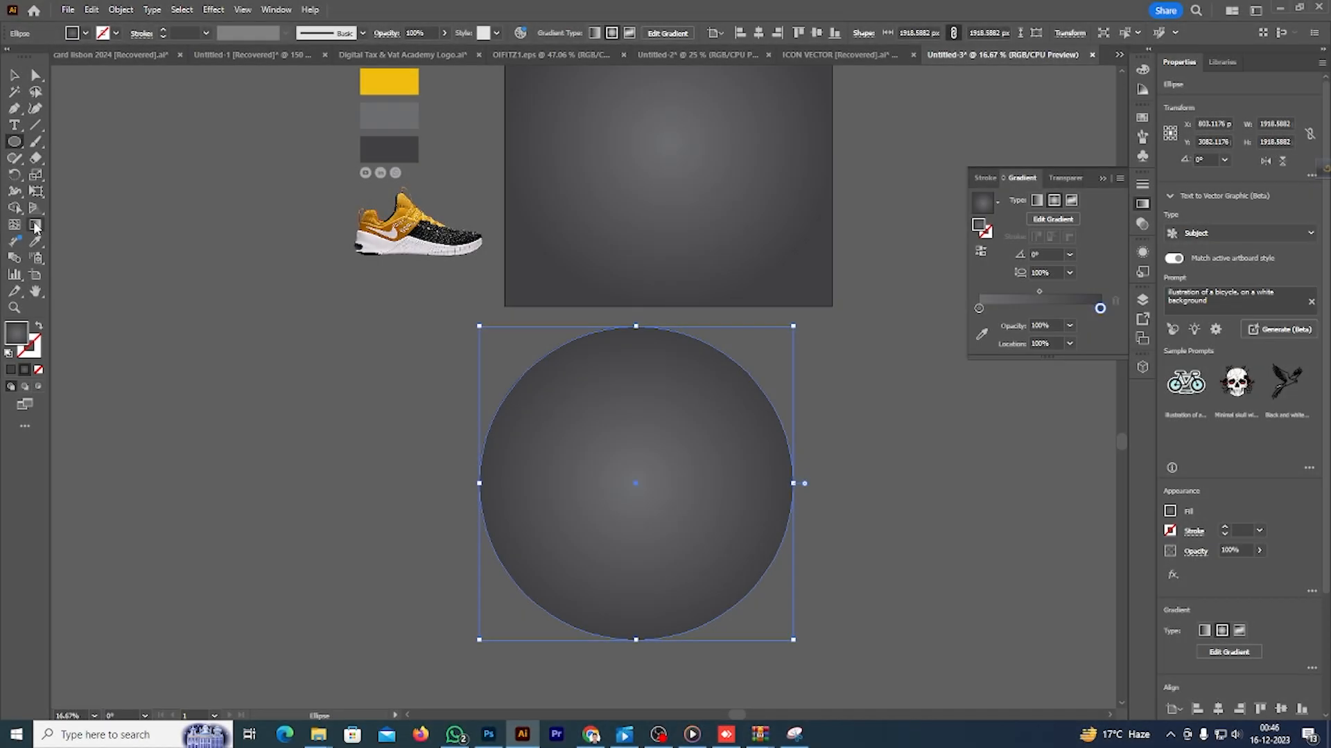
- Make the circle gradient's outer stop white at 0% opacity, with the midpoint slightly closer to that stop
{"action": "left_click", "coordinate": [34, 224]}
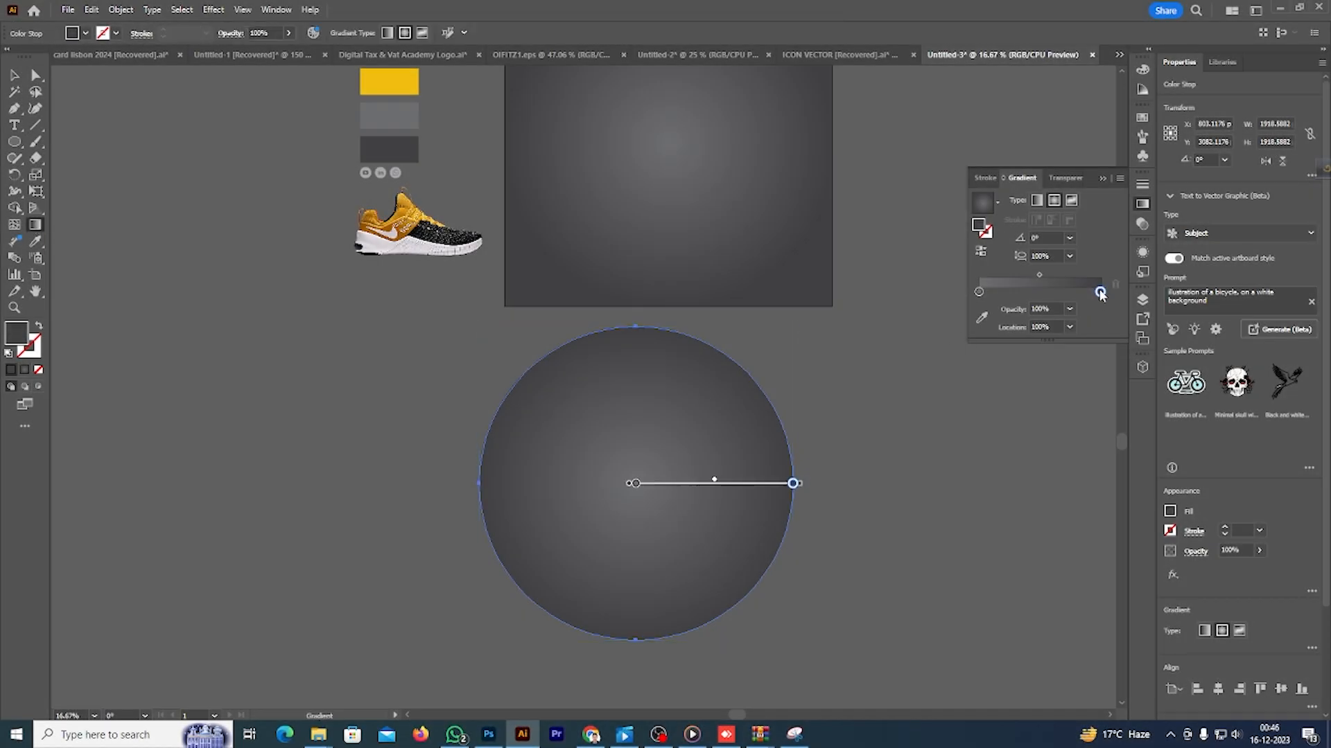
{"action": "double_click", "coordinate": [1100, 292]}
{"action": "left_click", "coordinate": [942, 335]}
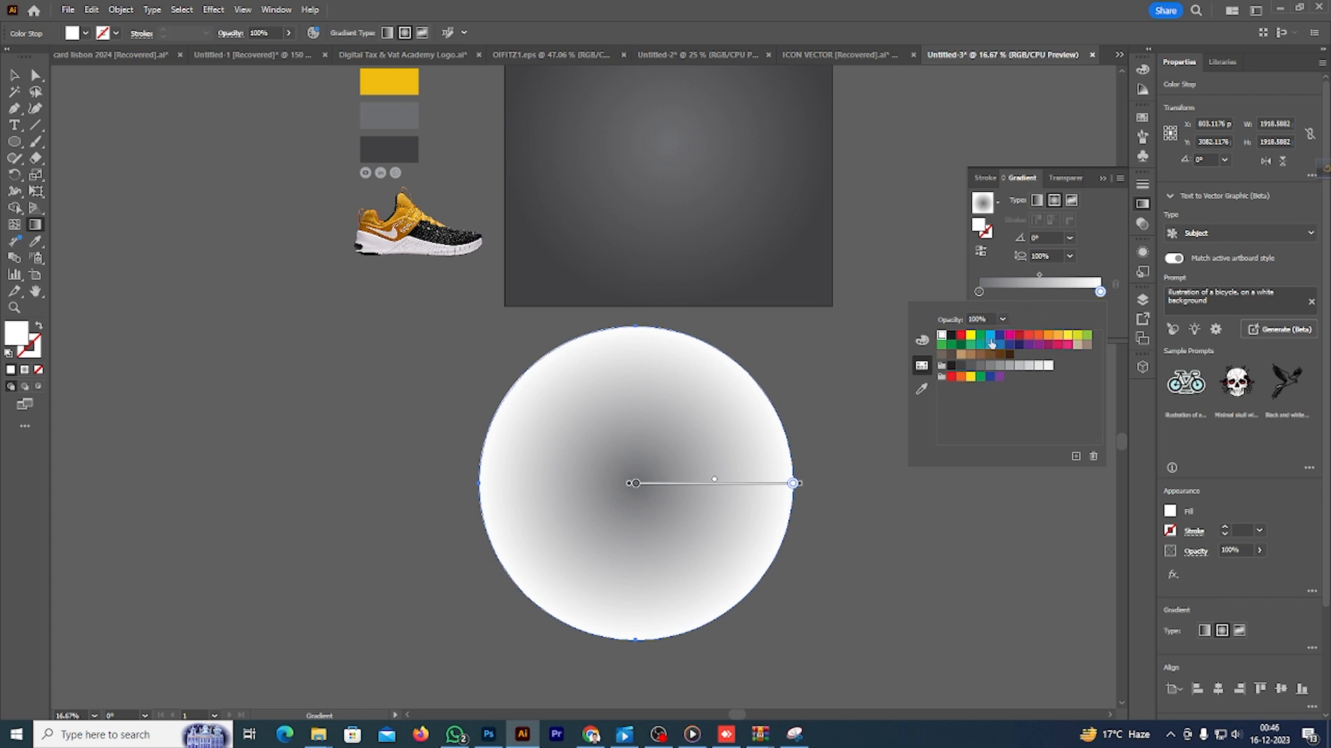
{"action": "key", "text": "Escape"}
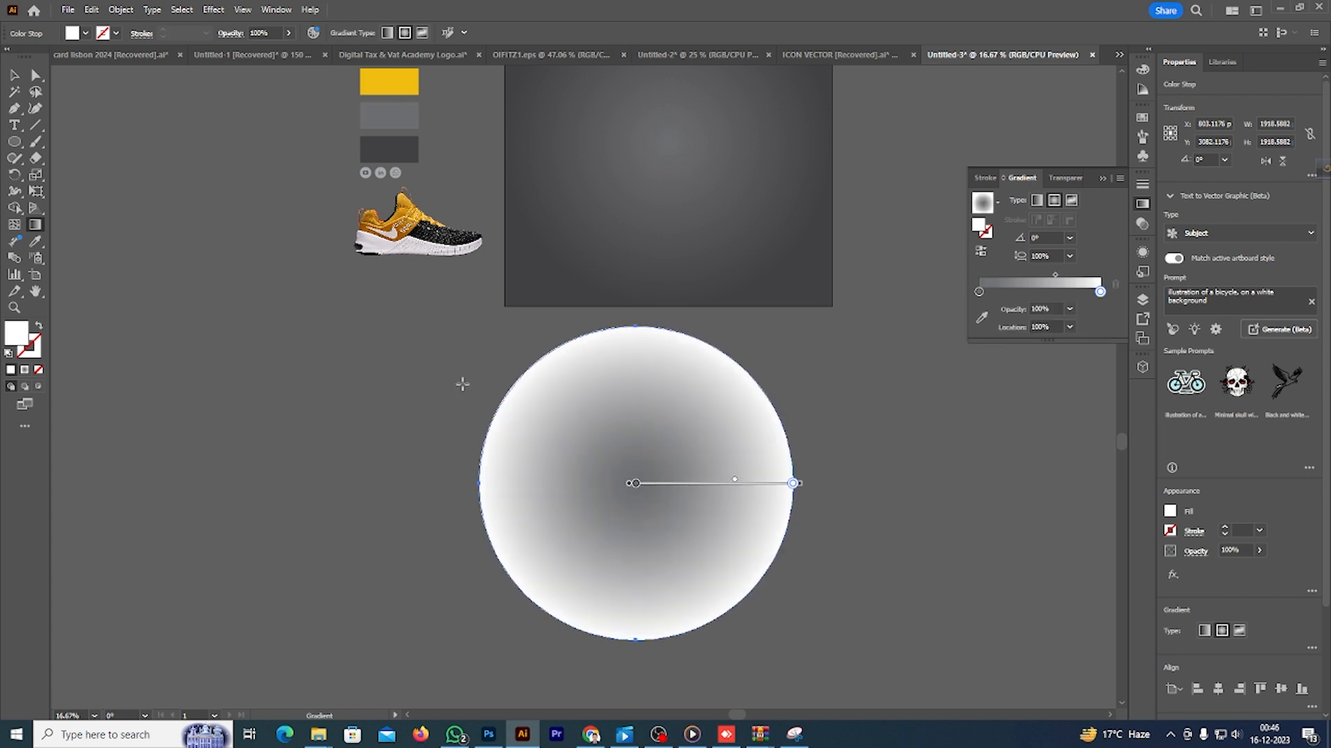
{"action": "key", "text": "v"}
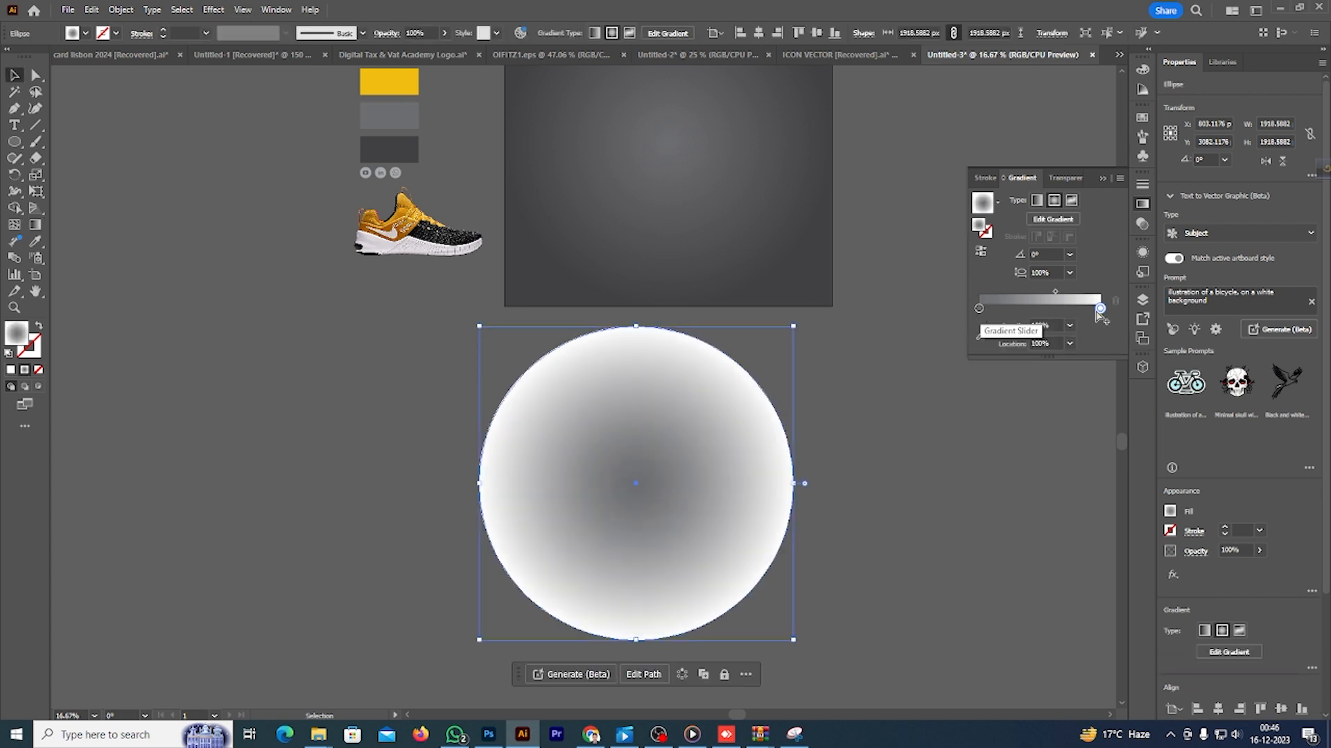
{"action": "left_click", "coordinate": [1069, 325]}
{"action": "left_click", "coordinate": [1081, 335]}
- Apply the Color Halftone effect to the circle with a 20-pixel maximum radius and 90° for all four channels
{"action": "scroll", "coordinate": [877, 395], "scroll_direction": "down", "scroll_amount": 3}
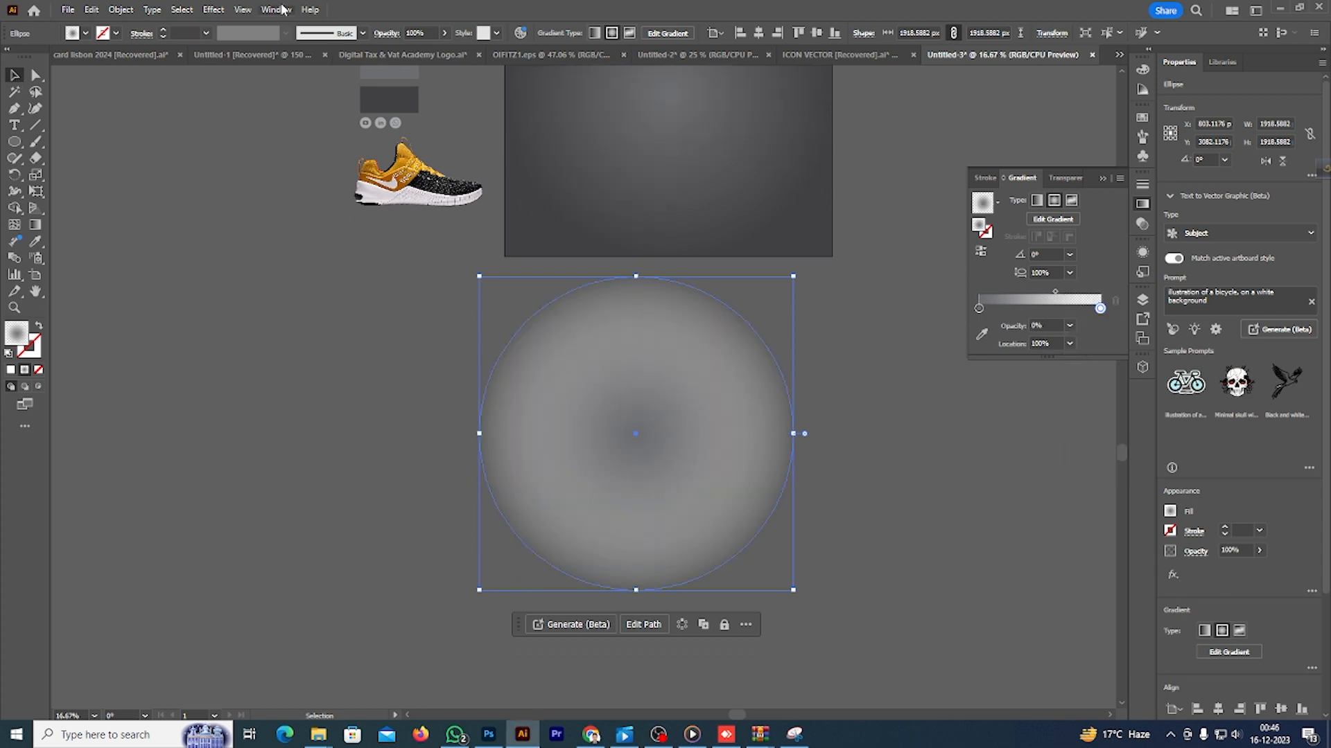
{"action": "left_click", "coordinate": [213, 10]}
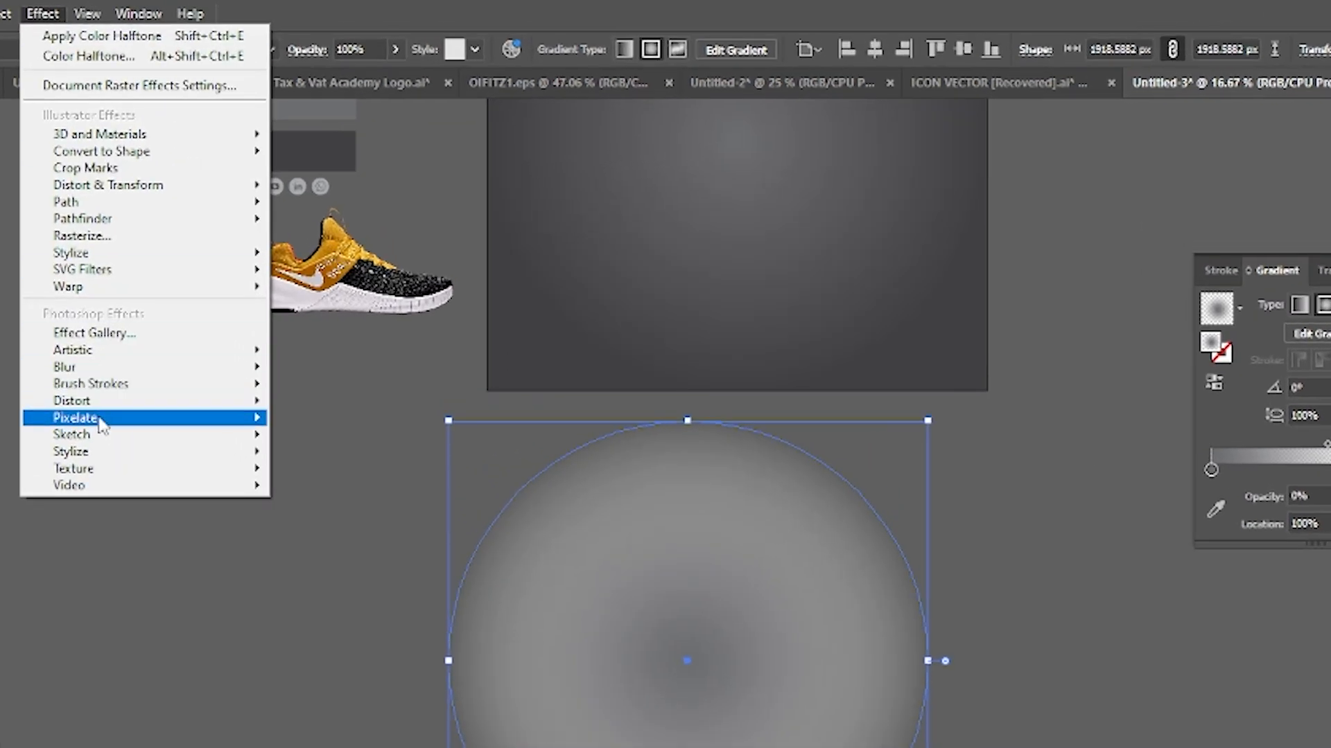
{"action": "mouse_move", "coordinate": [252, 278]}
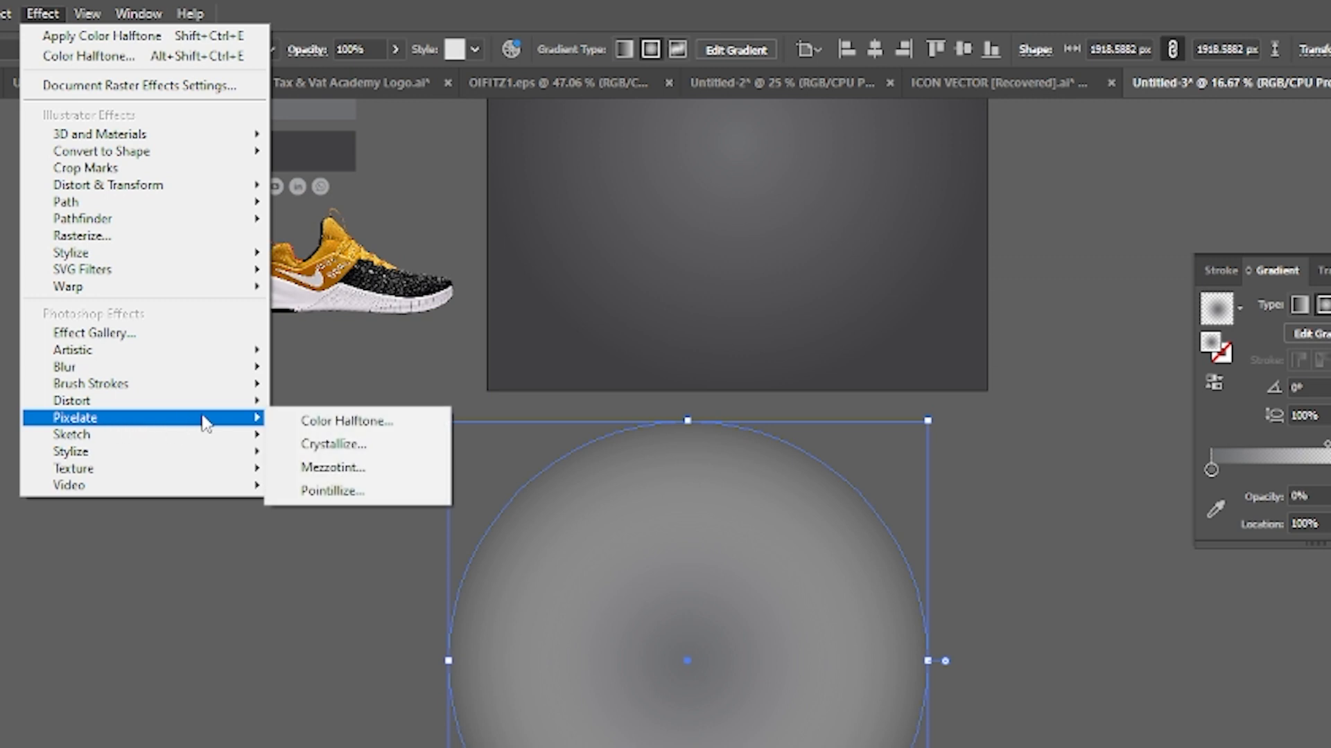
{"action": "left_click", "coordinate": [303, 425]}
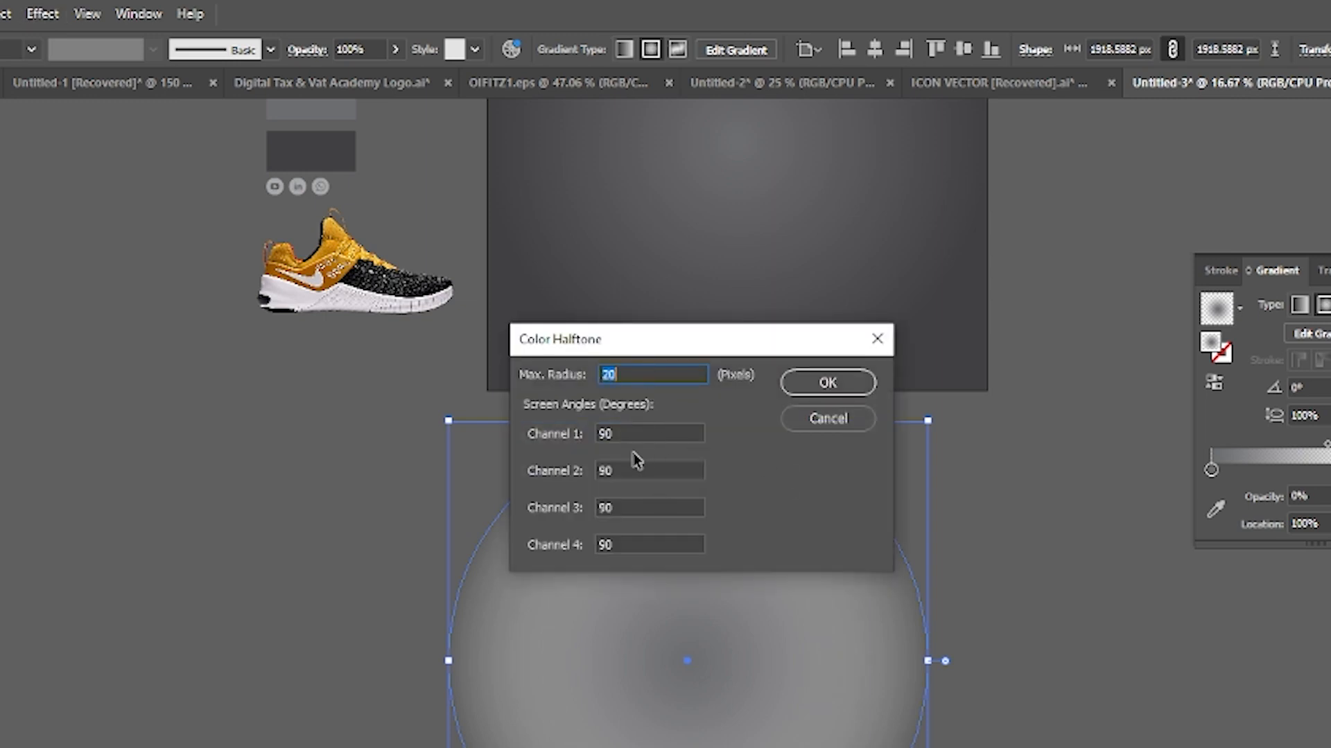
{"action": "left_click", "coordinate": [827, 383]}
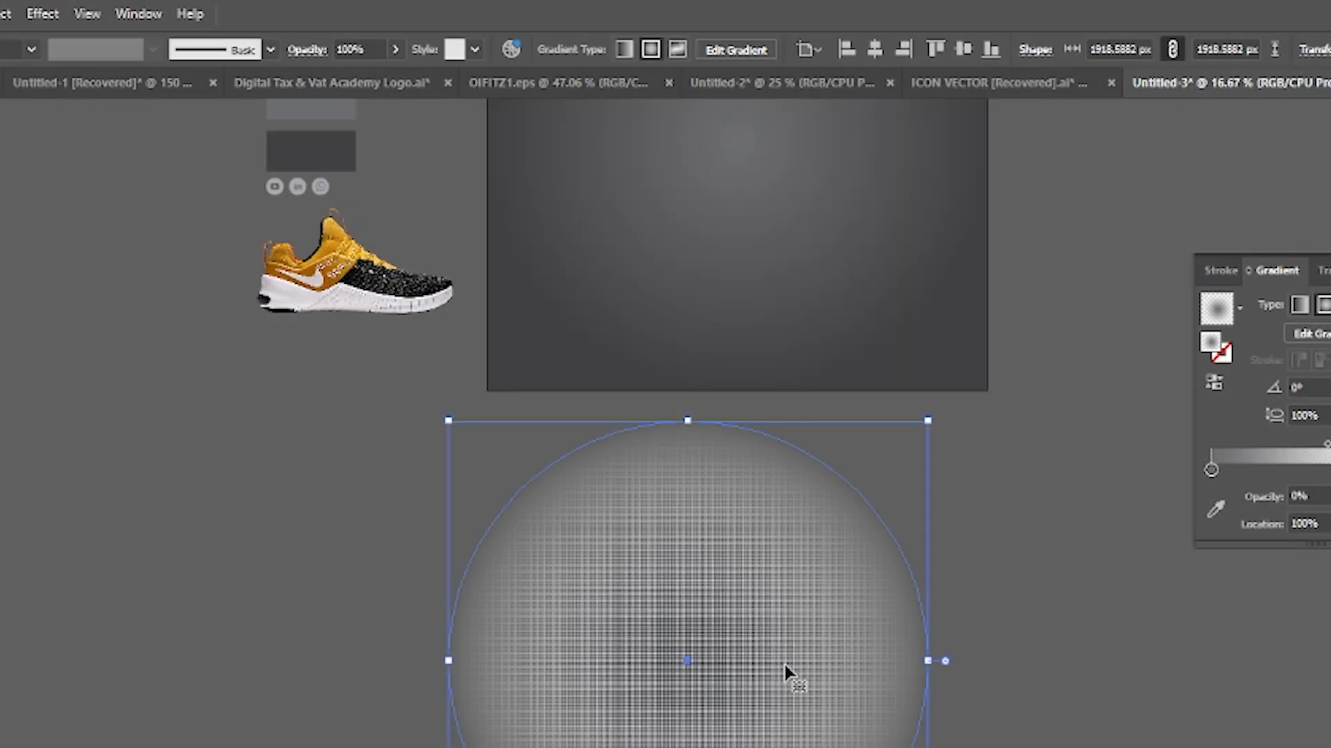
- Move the halftone circle onto the gradient square and centre it horizontally and vertically on the artboard
{"action": "scroll", "coordinate": [743, 728], "scroll_direction": "up", "scroll_amount": 2}
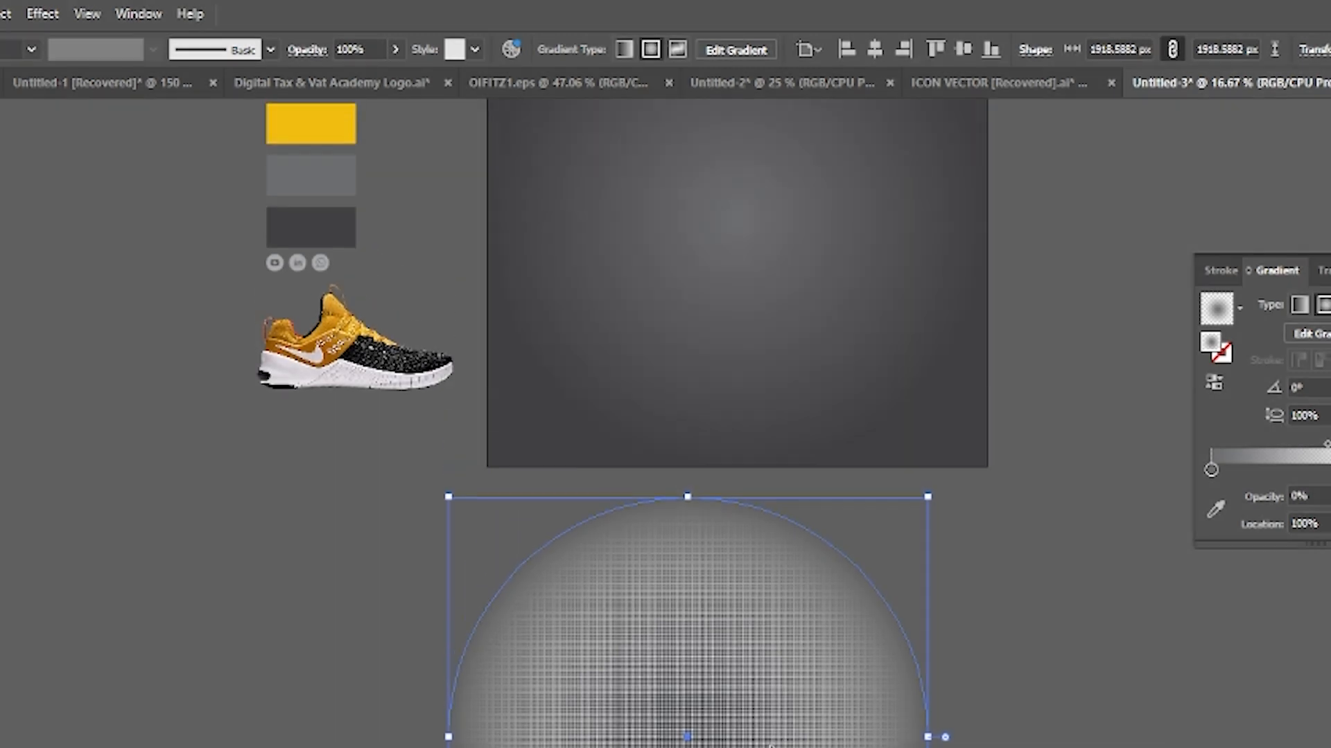
{"action": "left_click_drag", "start_coordinate": [741, 697], "coordinate": [790, 287]}
{"action": "scroll", "coordinate": [833, 433], "scroll_direction": "up", "scroll_amount": 6}
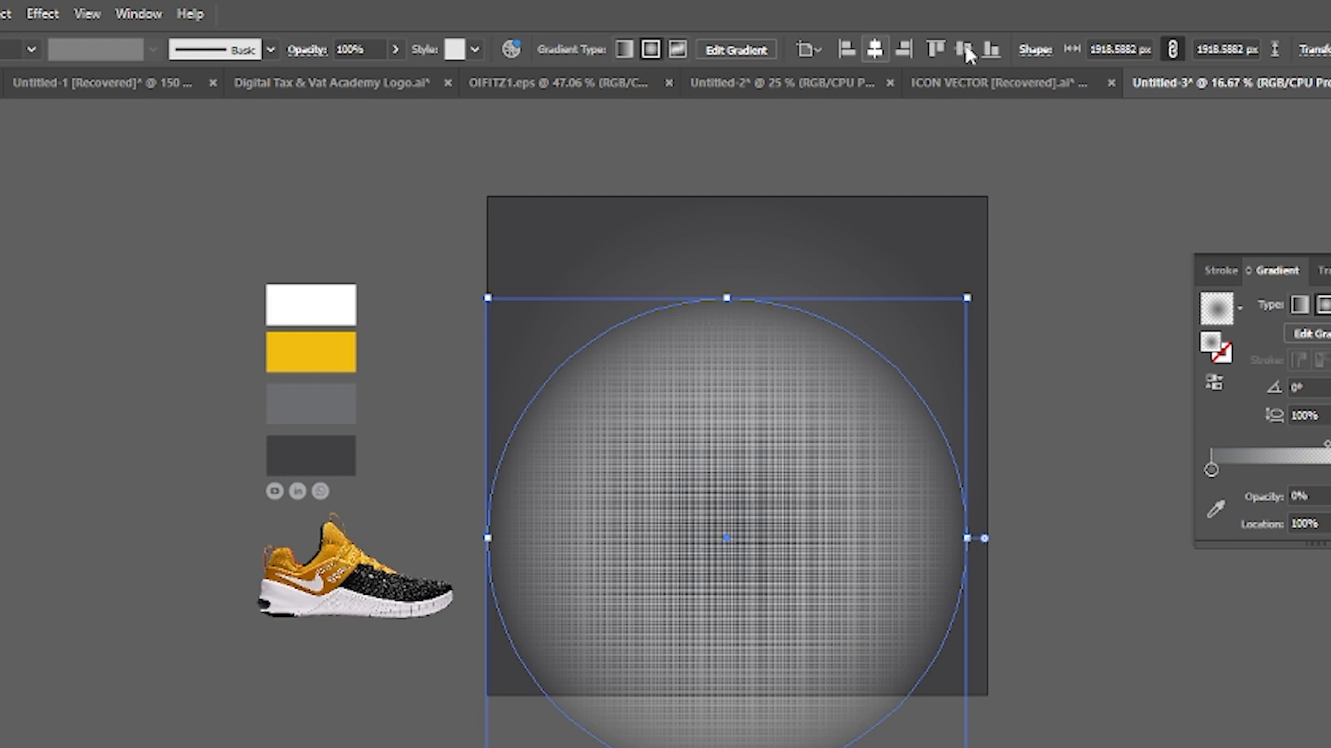
{"action": "left_click", "coordinate": [874, 49]}
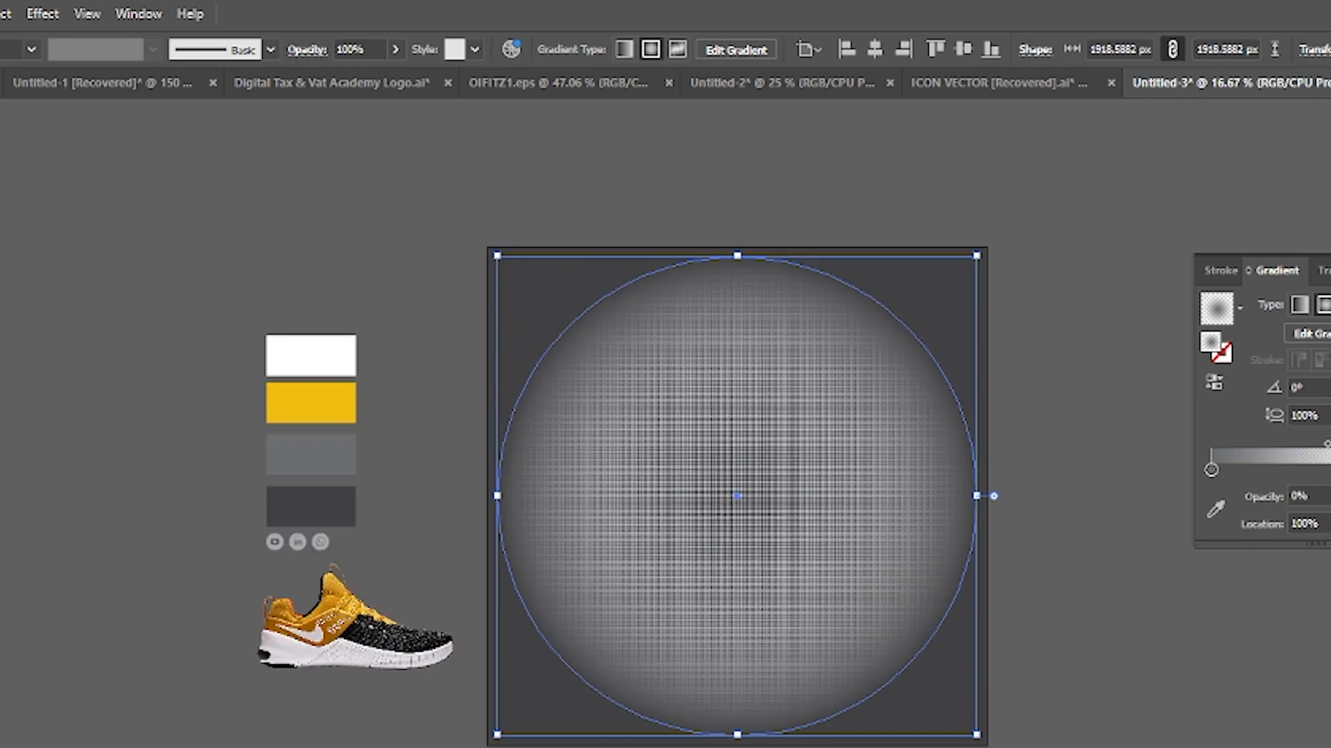
- Set the halftone circle's blending mode to Multiply
{"action": "key", "text": "ctrl+shift+F10"}
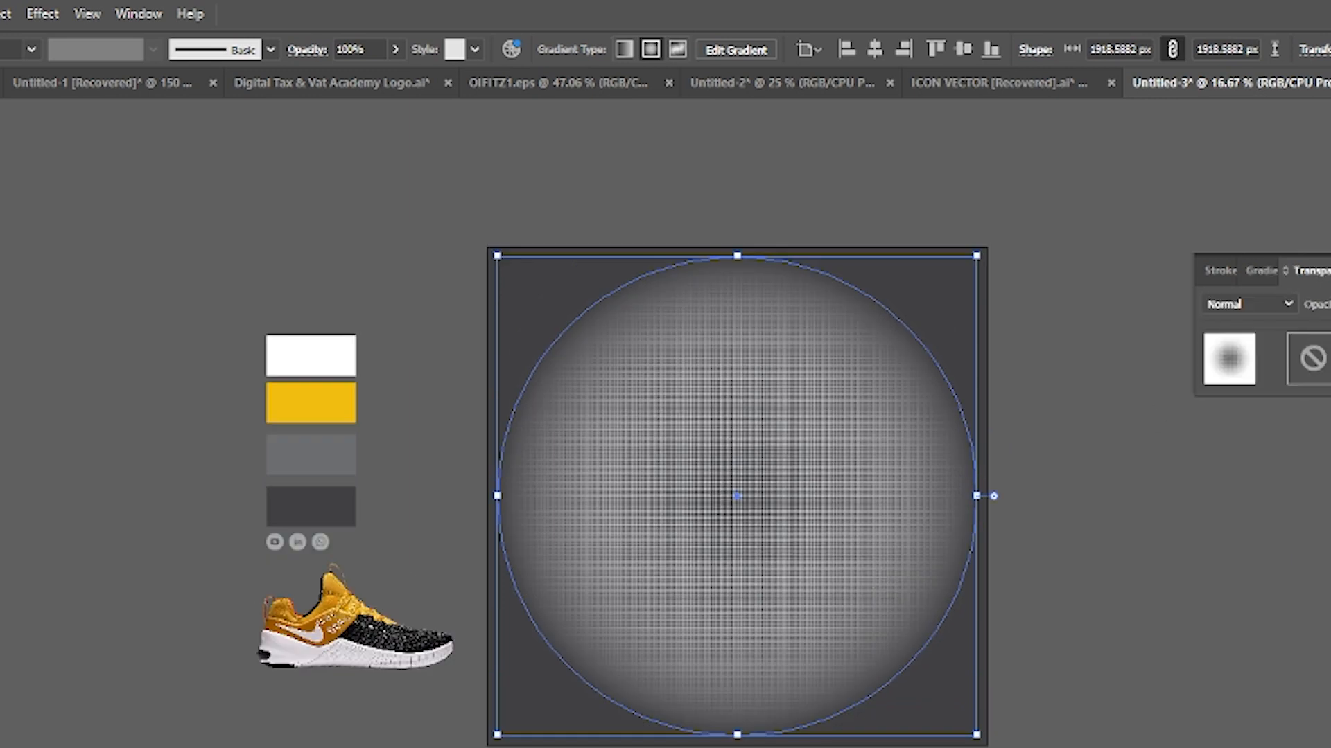
{"action": "left_click", "coordinate": [1258, 303]}
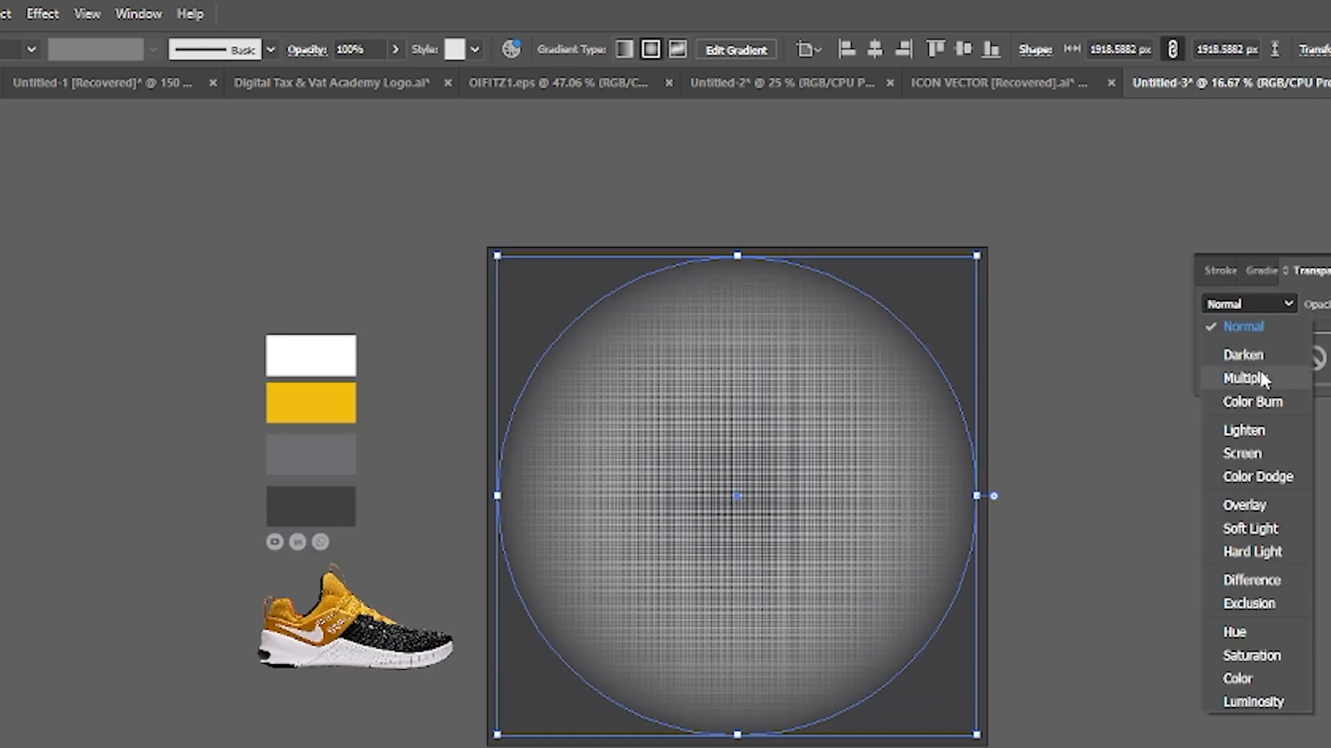
{"action": "key", "text": "Escape"}
{"action": "key", "text": "Down"}
{"action": "key", "text": "Down"}
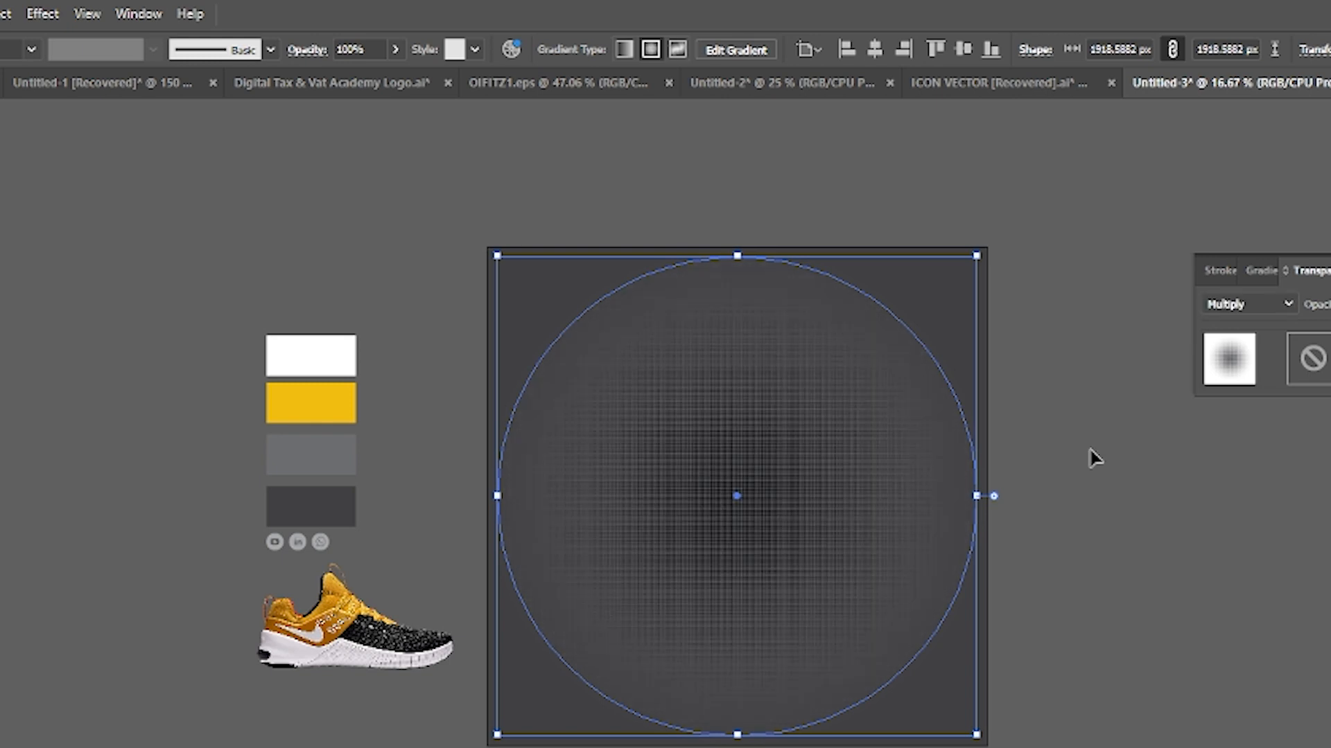
- Draw a rectangle about 555 by 106 px below the artboard and fill it with black
{"action": "left_click", "coordinate": [1088, 448]}
{"action": "scroll", "coordinate": [1088, 448], "scroll_direction": "up", "scroll_amount": 2}
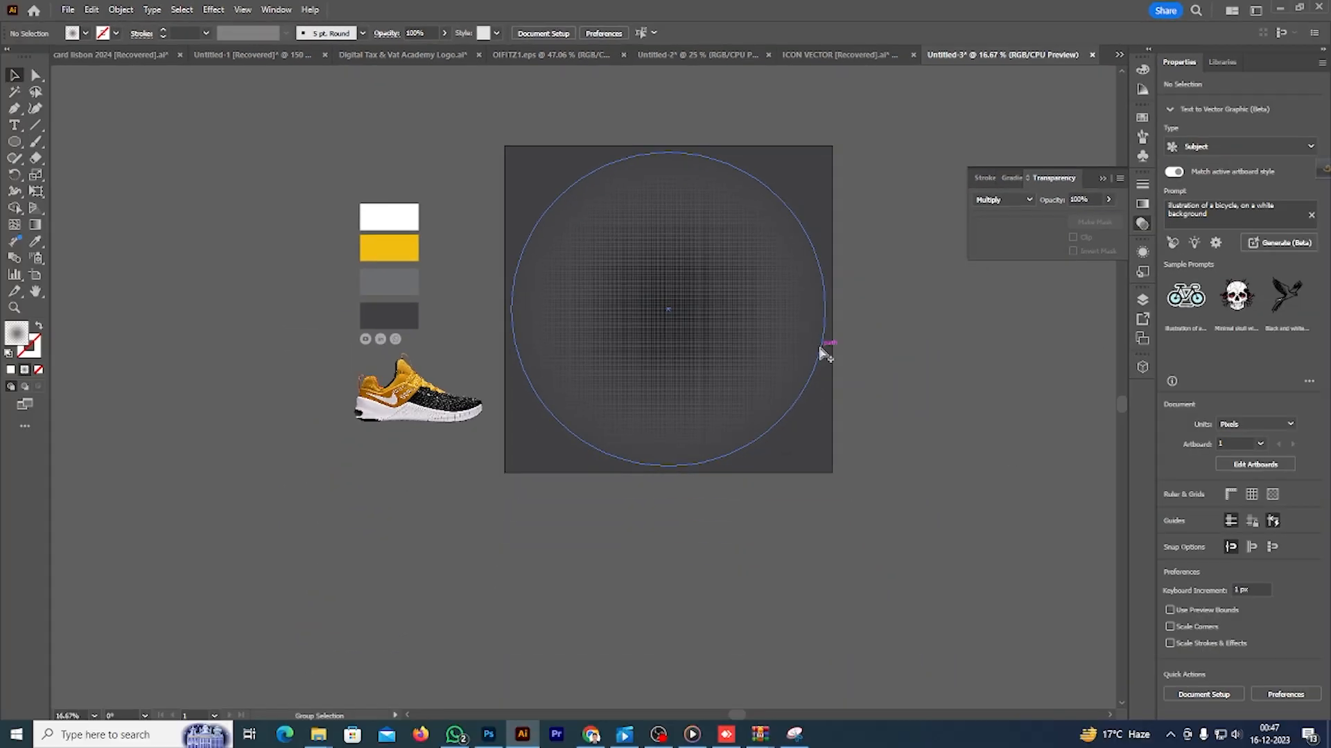
{"action": "scroll", "coordinate": [972, 615], "scroll_direction": "up", "scroll_amount": 1}
{"action": "scroll", "coordinate": [739, 621], "scroll_direction": "down", "scroll_amount": 1}
{"action": "key", "text": "l"}
{"action": "left_click", "coordinate": [13, 141]}
{"action": "left_click", "coordinate": [83, 143]}
{"action": "left_click_drag", "start_coordinate": [550, 527], "coordinate": [641, 543]}
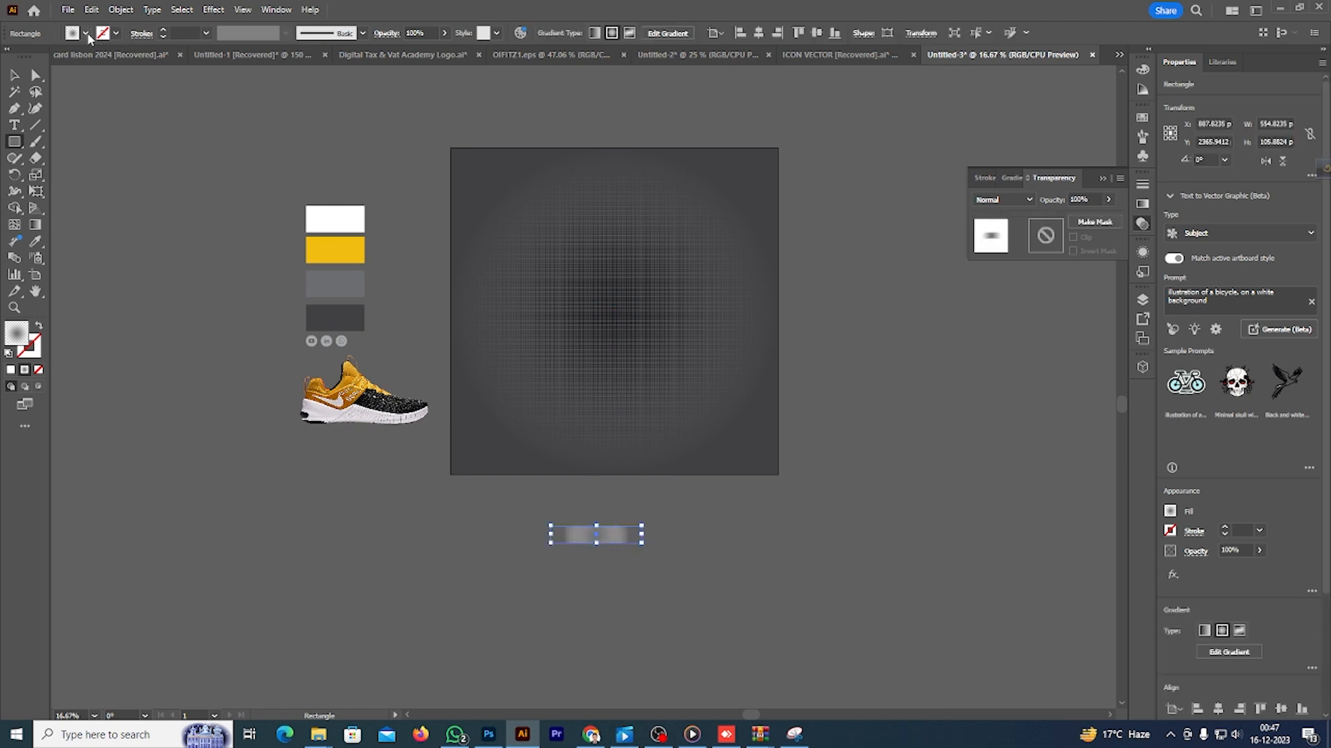
{"action": "left_click", "coordinate": [86, 33]}
{"action": "left_click", "coordinate": [37, 60]}
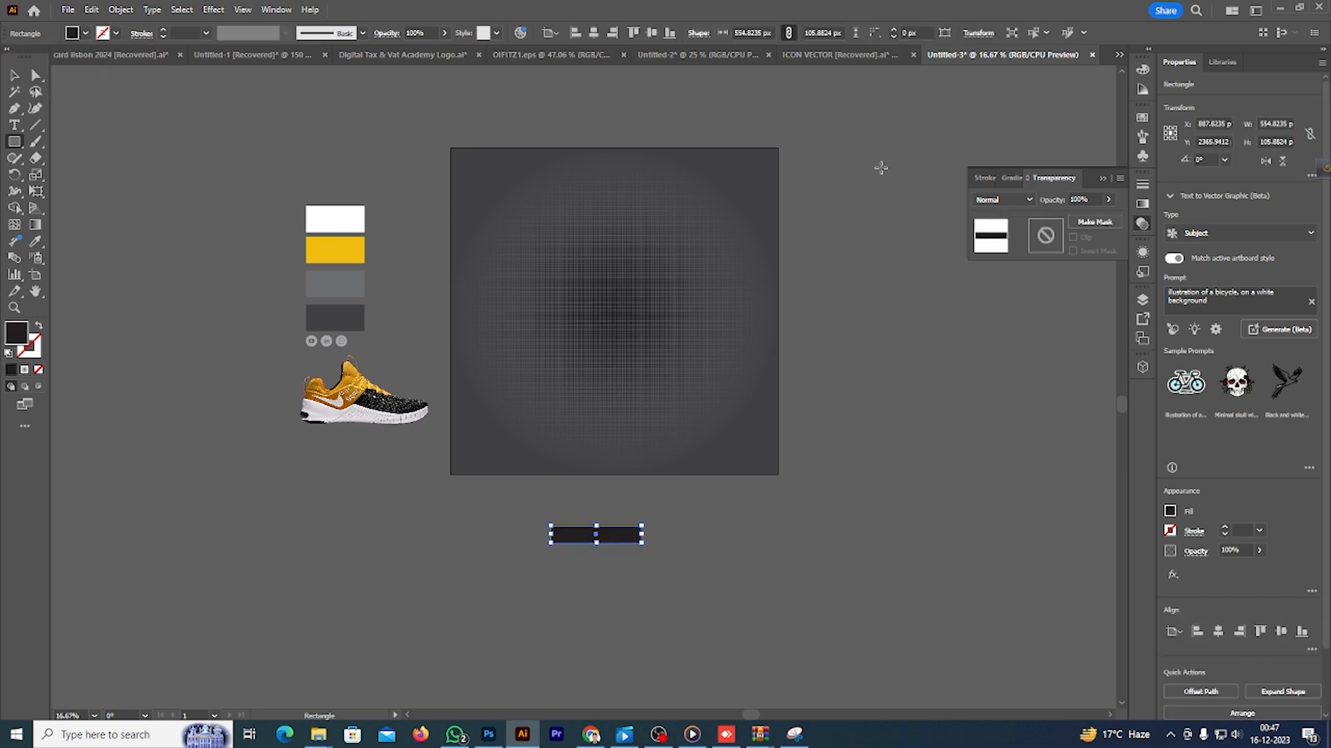
- Apply 3D Revolve (Classic) to the black rectangle, moving its light to one side and adding a second light on the opposite side
{"action": "left_click", "coordinate": [214, 10]}
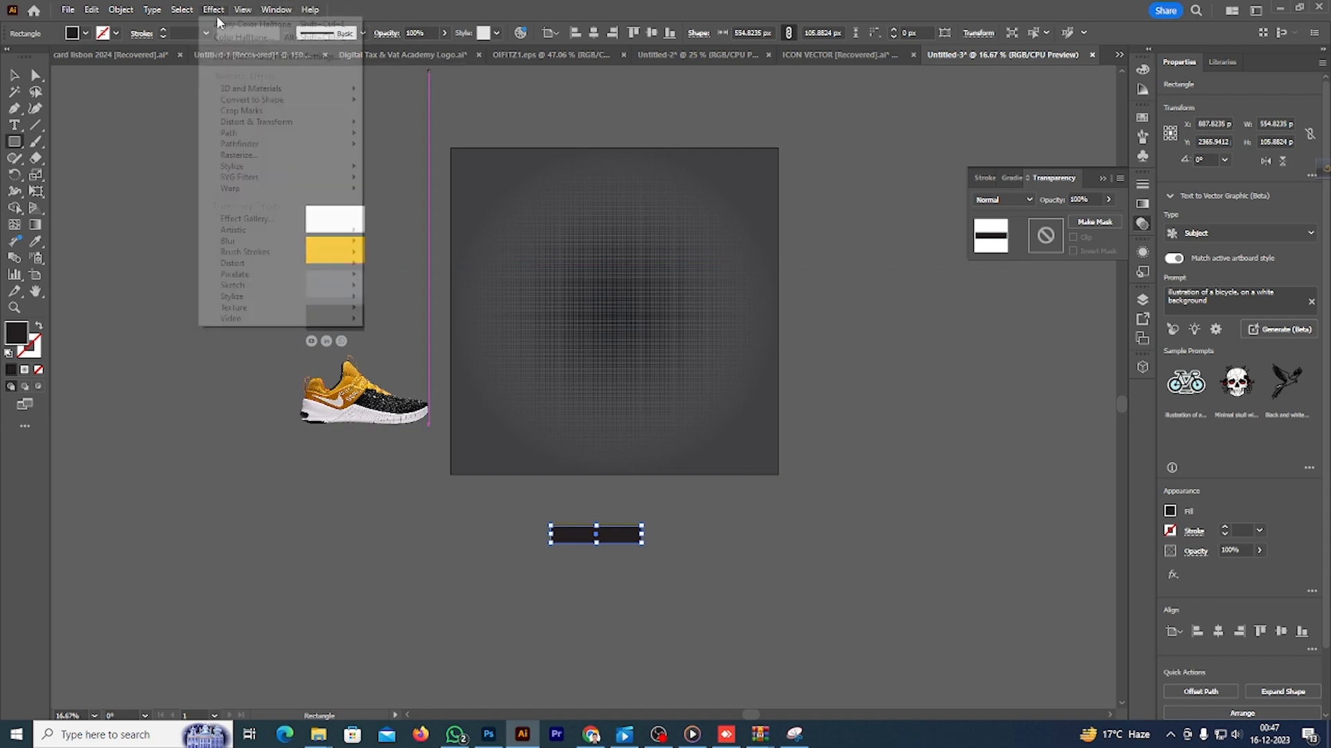
{"action": "mouse_move", "coordinate": [286, 92]}
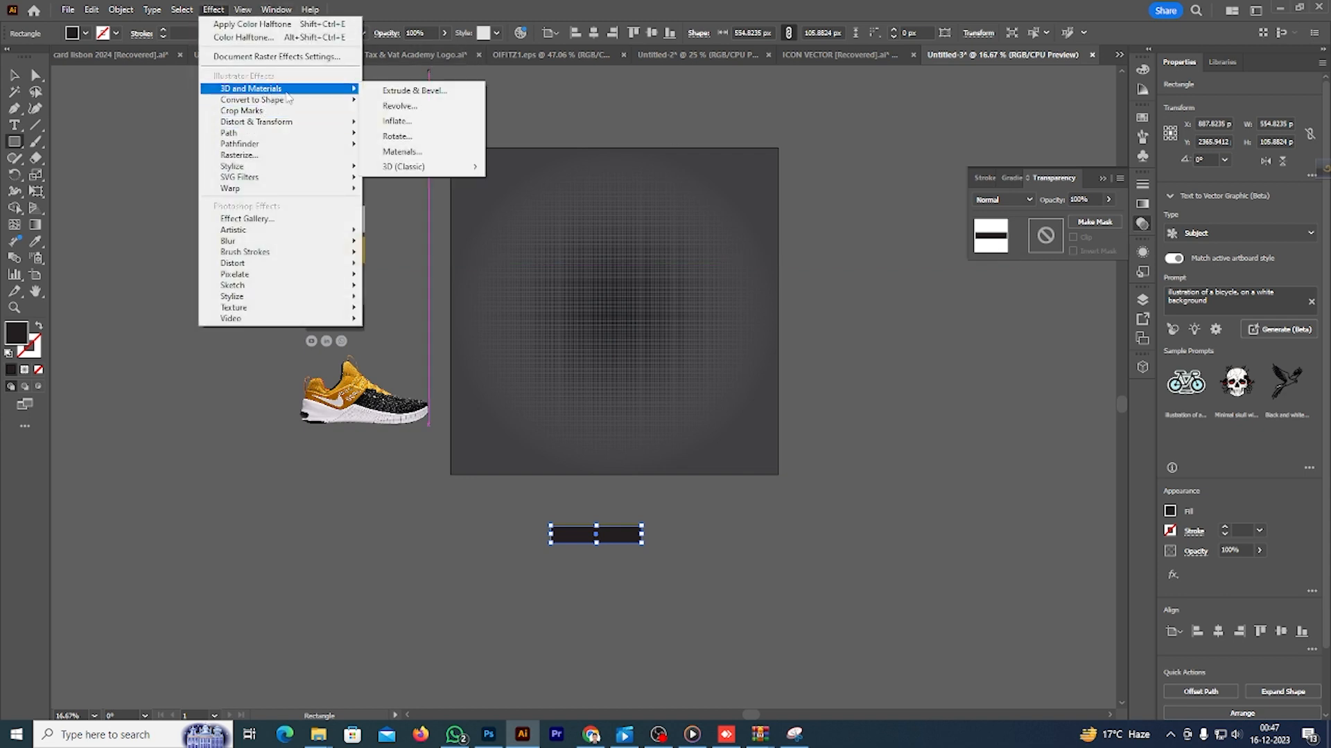
{"action": "mouse_move", "coordinate": [431, 173]}
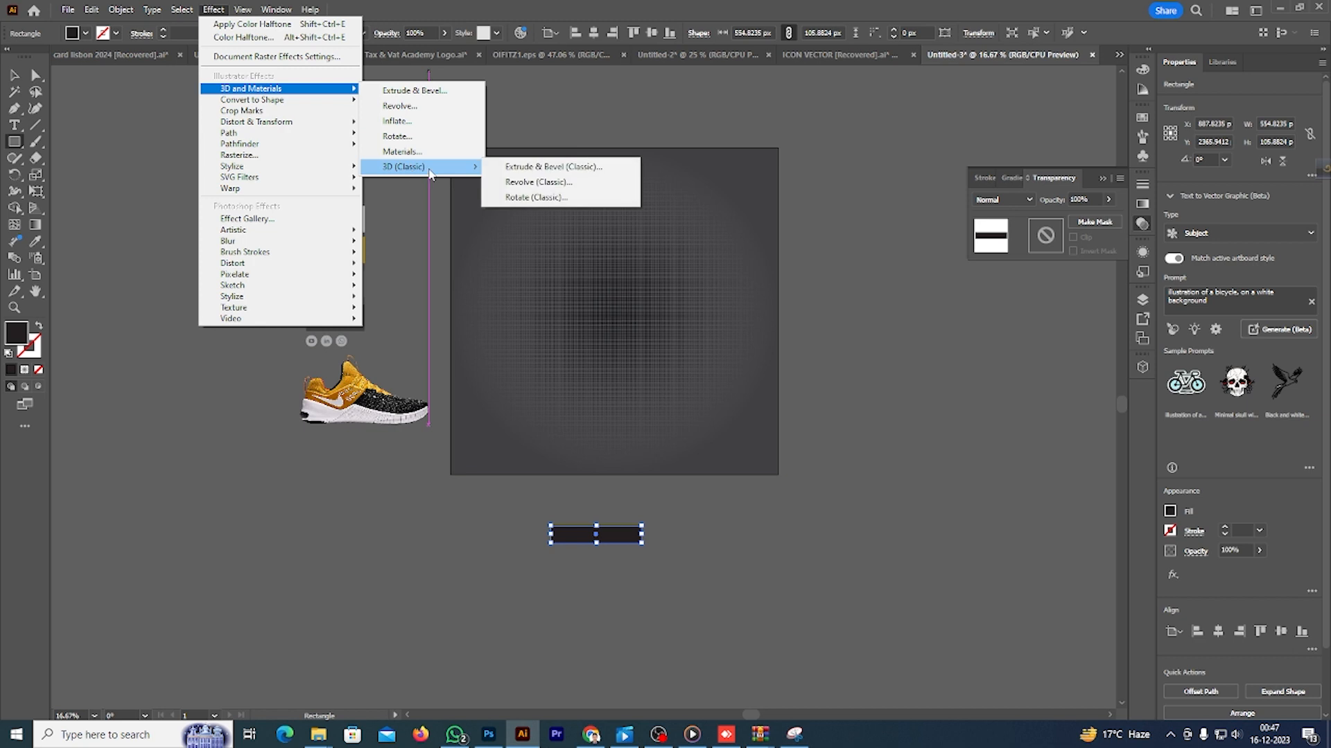
{"action": "left_click", "coordinate": [539, 182]}
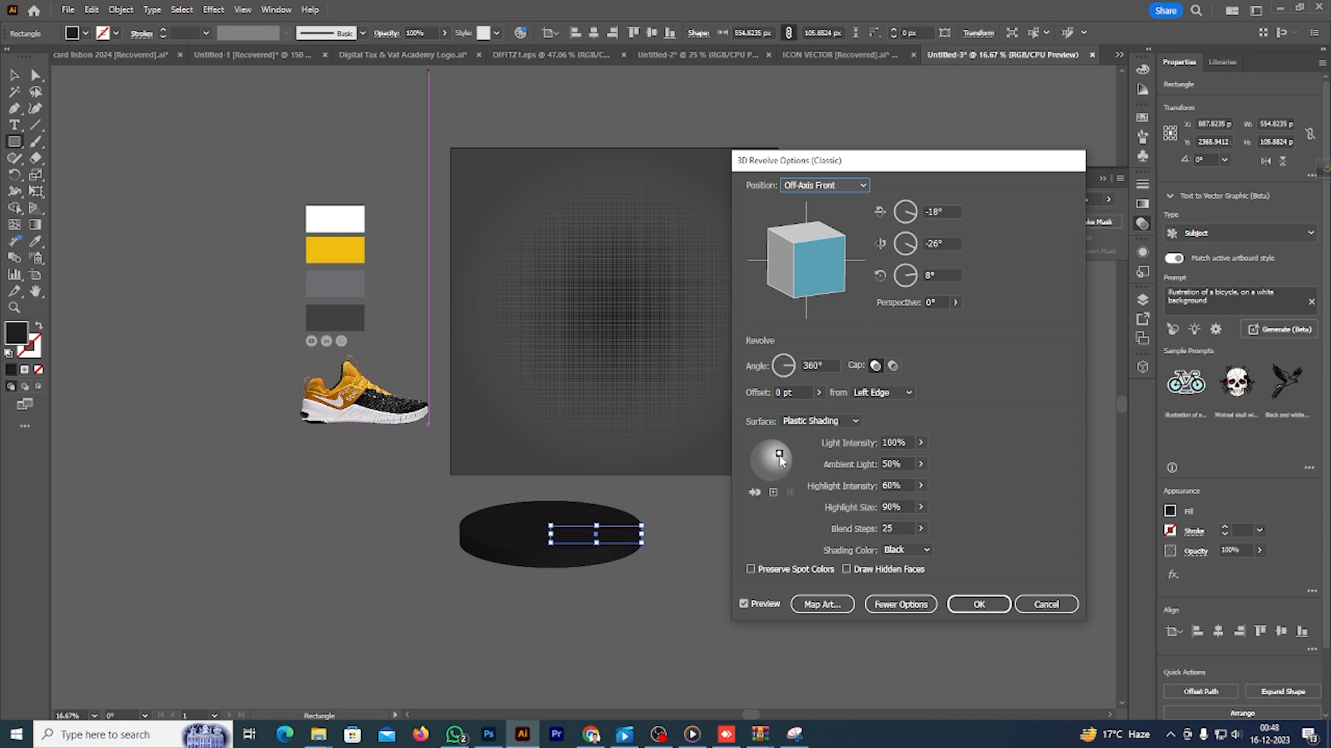
{"action": "mouse_move", "coordinate": [780, 456]}
{"action": "left_mouse_down"}
{"action": "mouse_move", "coordinate": [754, 461]}
{"action": "mouse_move", "coordinate": [788, 461]}
{"action": "left_mouse_up"}
{"action": "left_click", "coordinate": [773, 492]}
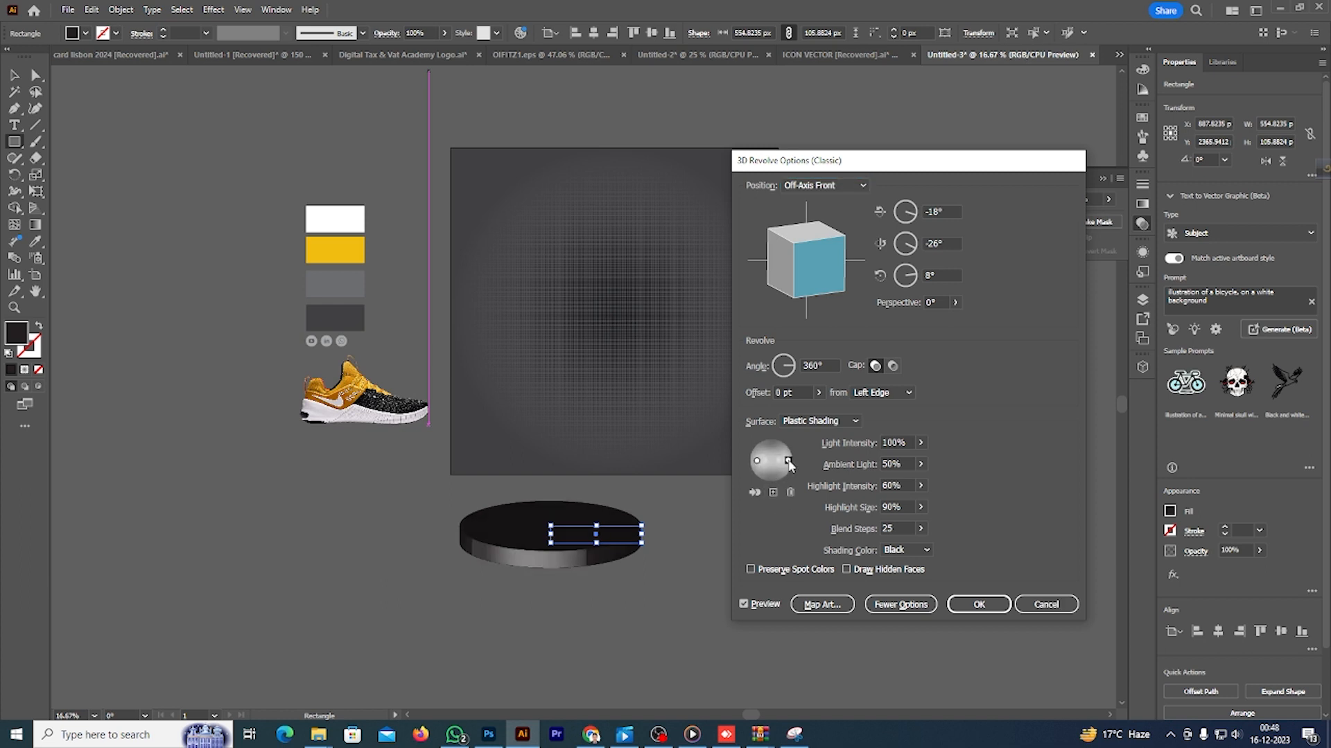
- Set the revolve rotation to -4° around the X axis and 0° around the Y and Z axes
{"action": "left_click_drag", "start_coordinate": [811, 282], "coordinate": [819, 283]}
{"action": "double_click", "coordinate": [939, 275]}
{"action": "type", "text": "0"}
{"action": "left_click", "coordinate": [930, 244]}
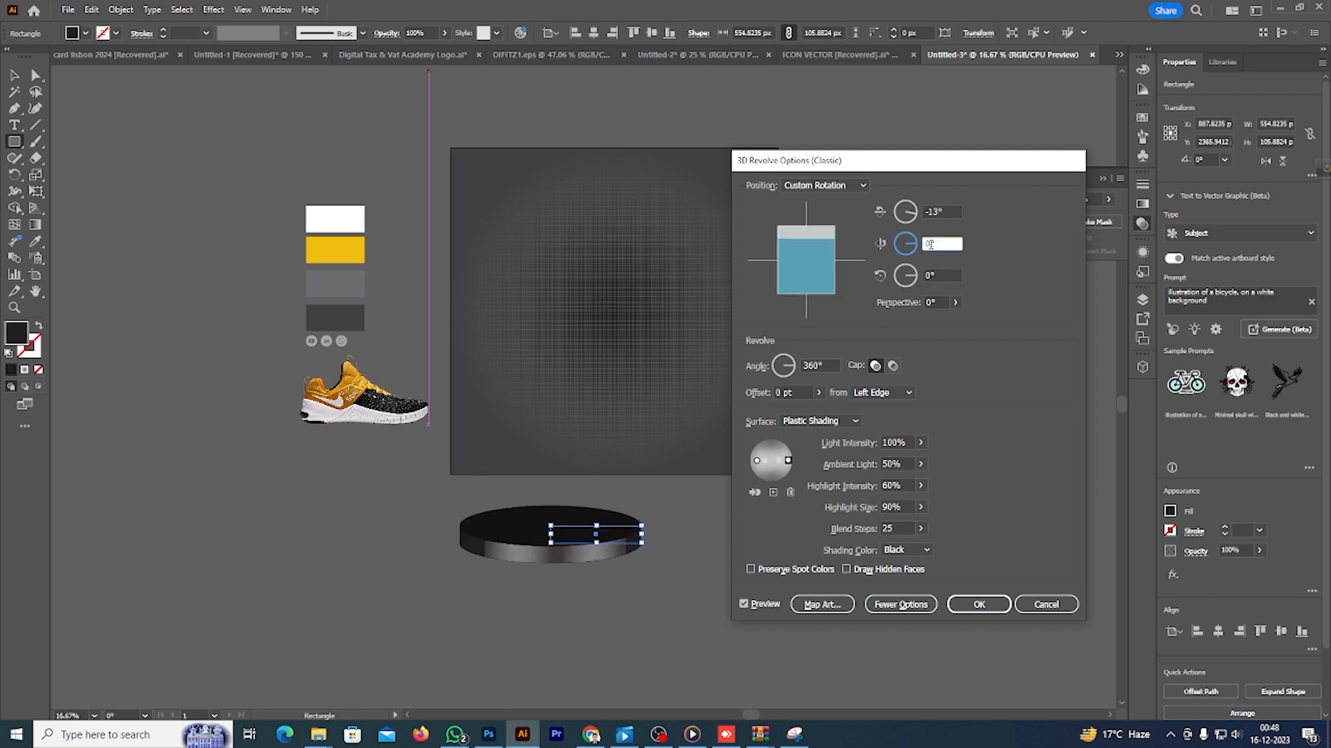
{"action": "left_click_drag", "start_coordinate": [811, 254], "coordinate": [813, 244]}
{"action": "double_click", "coordinate": [930, 244]}
{"action": "type", "text": "0"}
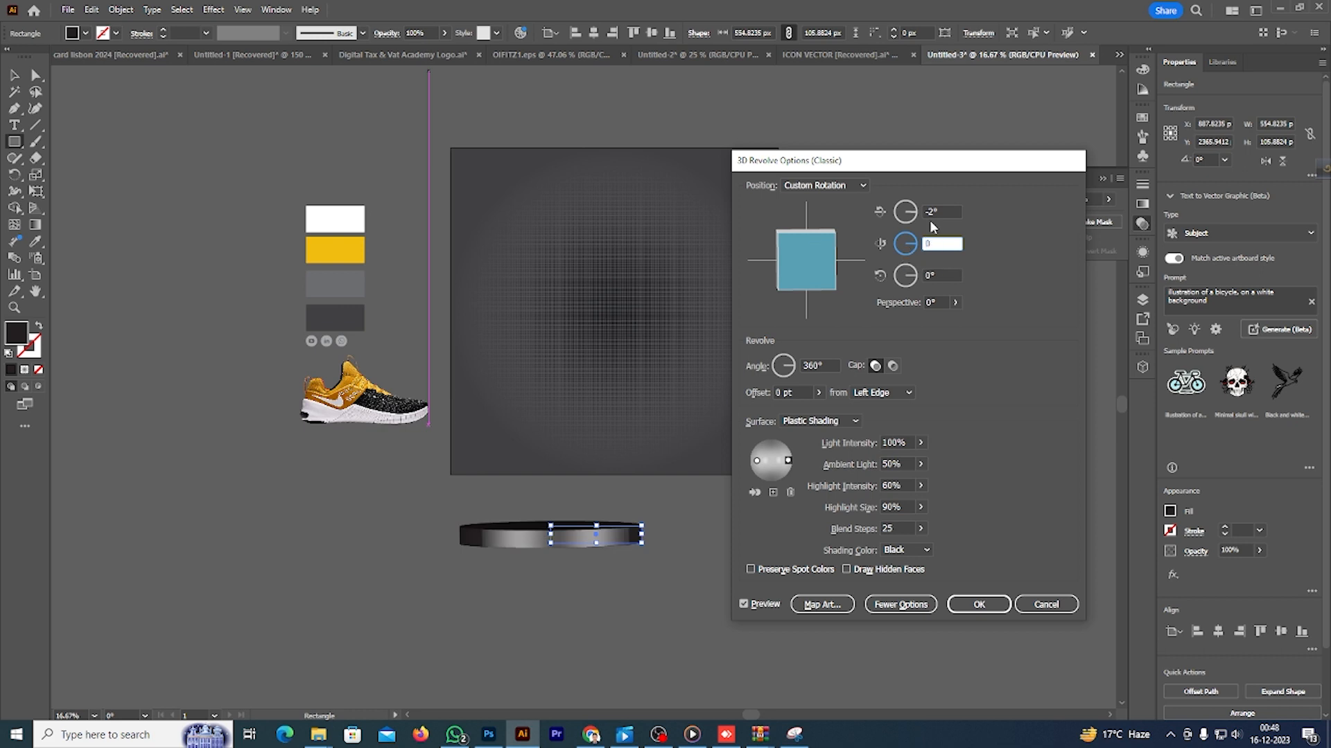
{"action": "left_click", "coordinate": [933, 212]}
{"action": "double_click", "coordinate": [933, 212]}
{"action": "type", "text": "0"}
- Set the revolve's highlight intensity to 51% and apply the effect
{"action": "left_click", "coordinate": [920, 463]}
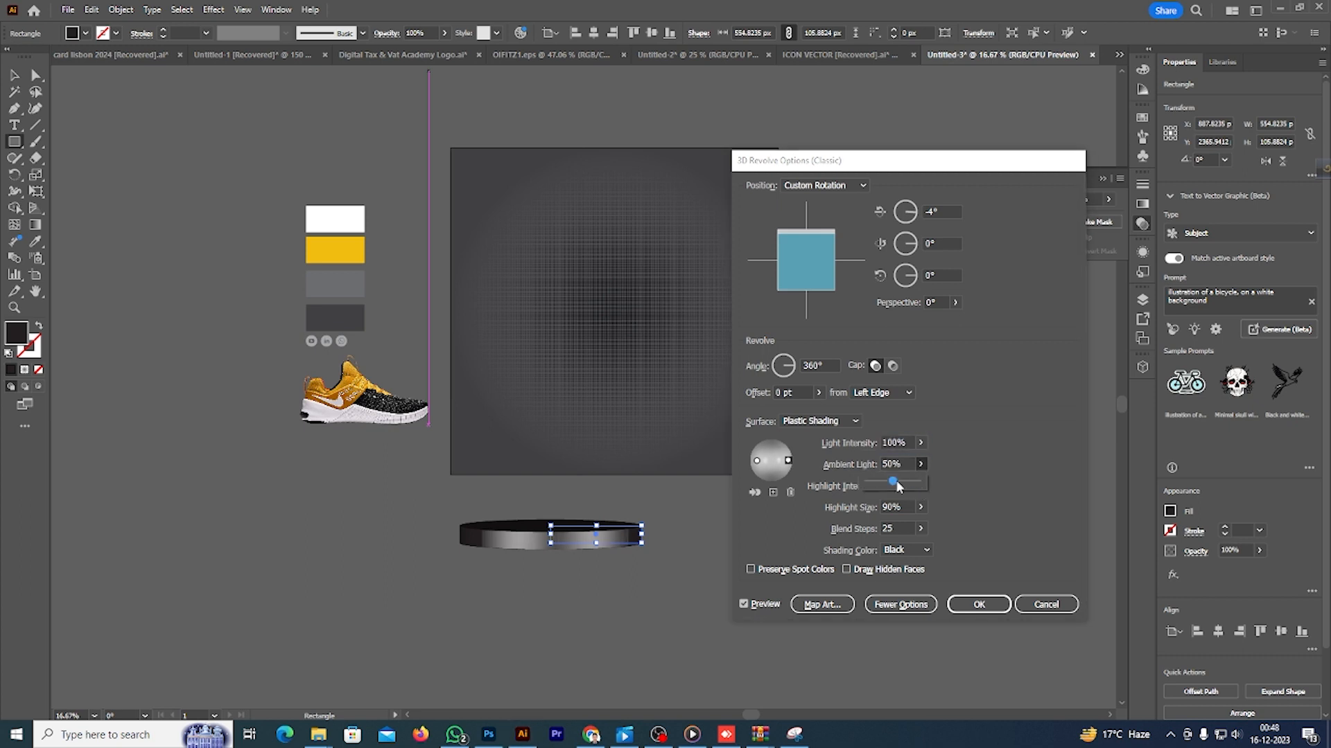
{"action": "left_click", "coordinate": [921, 486]}
{"action": "left_click_drag", "start_coordinate": [902, 504], "coordinate": [896, 504]}
{"action": "left_click", "coordinate": [998, 604]}
- Align the disc's profile to the artboard centre, enlarge it to about 709 by 135 px and place it in the artboard's lower half
{"action": "scroll", "coordinate": [693, 510], "scroll_direction": "down", "scroll_amount": 1}
{"action": "left_click", "coordinate": [15, 75]}
{"action": "left_click", "coordinate": [591, 34]}
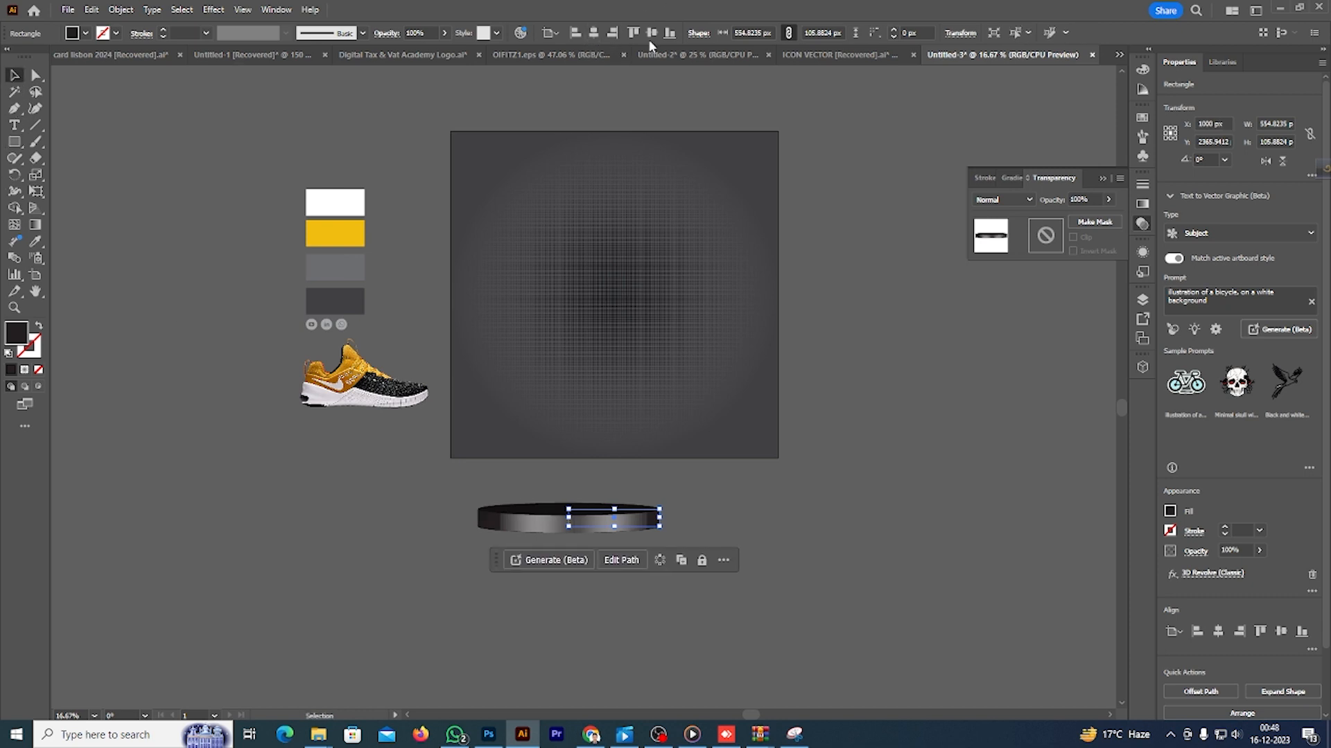
{"action": "left_click", "coordinate": [650, 35]}
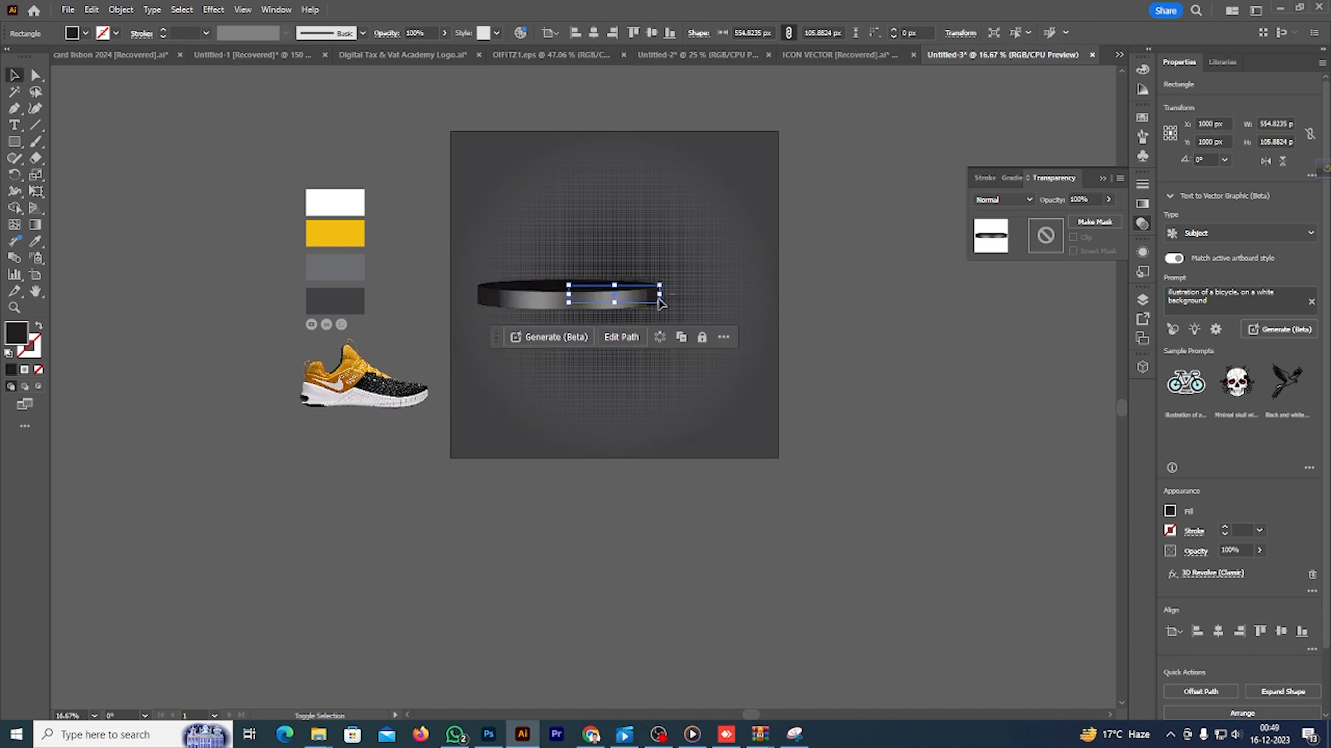
{"action": "left_click_drag", "start_coordinate": [660, 295], "coordinate": [655, 359]}
{"action": "scroll", "coordinate": [657, 359], "scroll_direction": "up", "scroll_amount": 2}
{"action": "scroll", "coordinate": [661, 353], "scroll_direction": "down", "scroll_amount": 2}
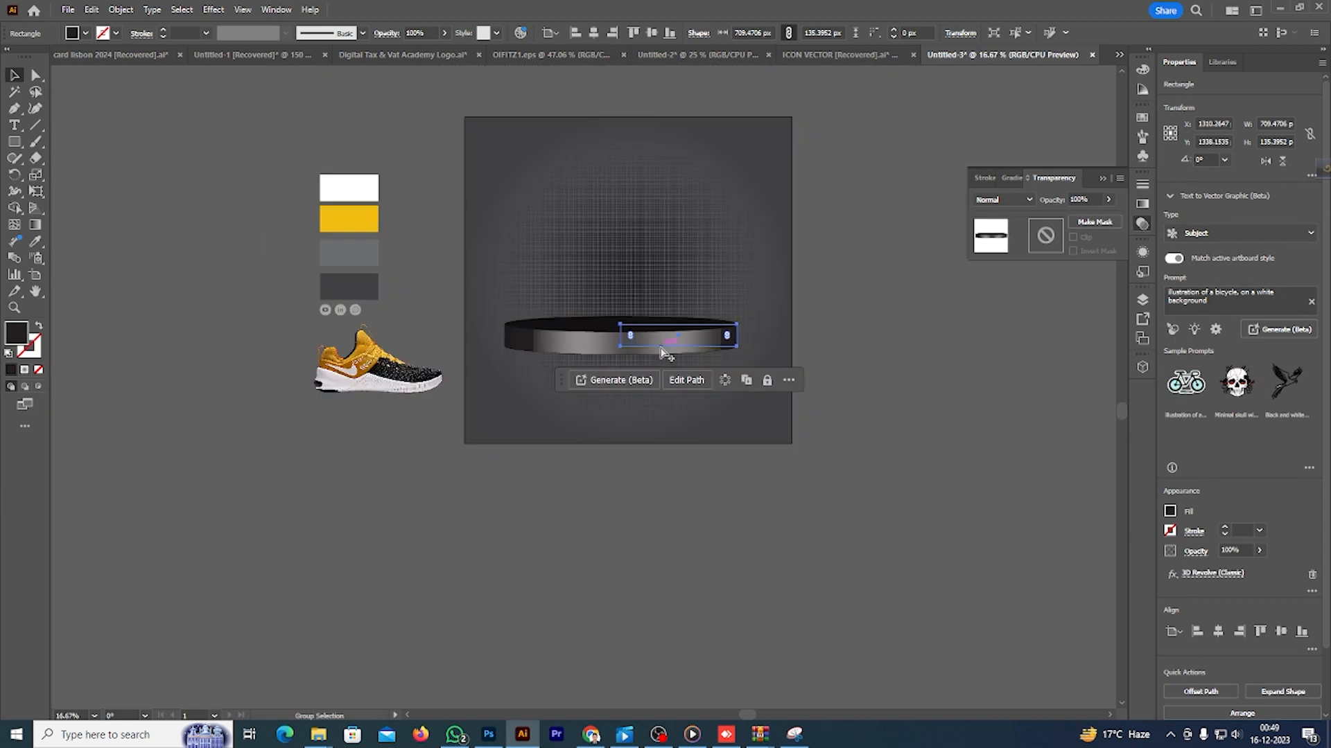
- Recolour the disc with the dark grey sample swatch and shift it slightly to the right
{"action": "key", "text": "i"}
{"action": "left_click", "coordinate": [345, 287]}
{"action": "scroll", "coordinate": [709, 354], "scroll_direction": "up", "scroll_amount": 1}
{"action": "key", "text": "v"}
{"action": "left_click_drag", "start_coordinate": [639, 336], "coordinate": [663, 336]}
{"action": "scroll", "coordinate": [834, 311], "scroll_direction": "down", "scroll_amount": 1}
{"action": "scroll", "coordinate": [841, 310], "scroll_direction": "up", "scroll_amount": 1}
{"action": "left_click", "coordinate": [914, 344]}
{"action": "scroll", "coordinate": [888, 372], "scroll_direction": "up", "scroll_amount": 1}
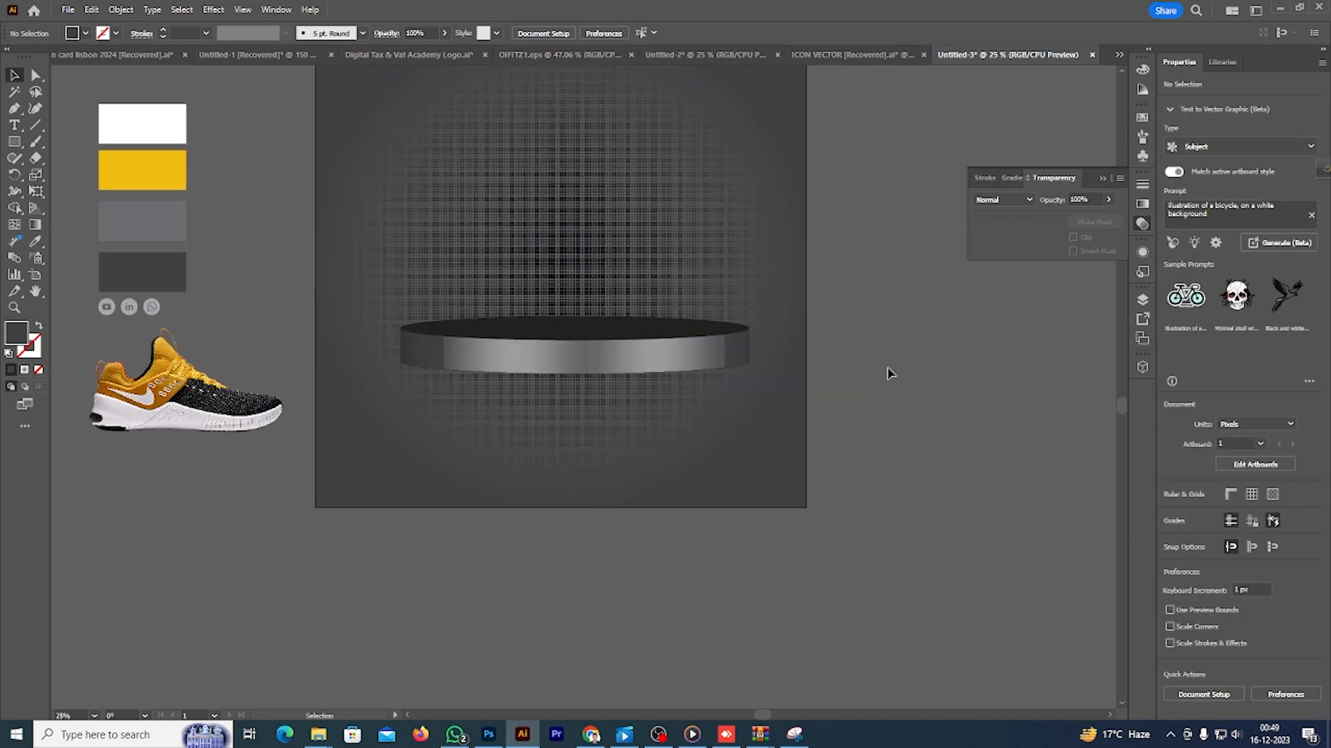
- Edit the disc's 3D Revolve effect to add a third light near the top of the lighting sphere
{"action": "scroll", "coordinate": [888, 373], "scroll_direction": "up", "scroll_amount": 2}
{"action": "left_click", "coordinate": [556, 444]}
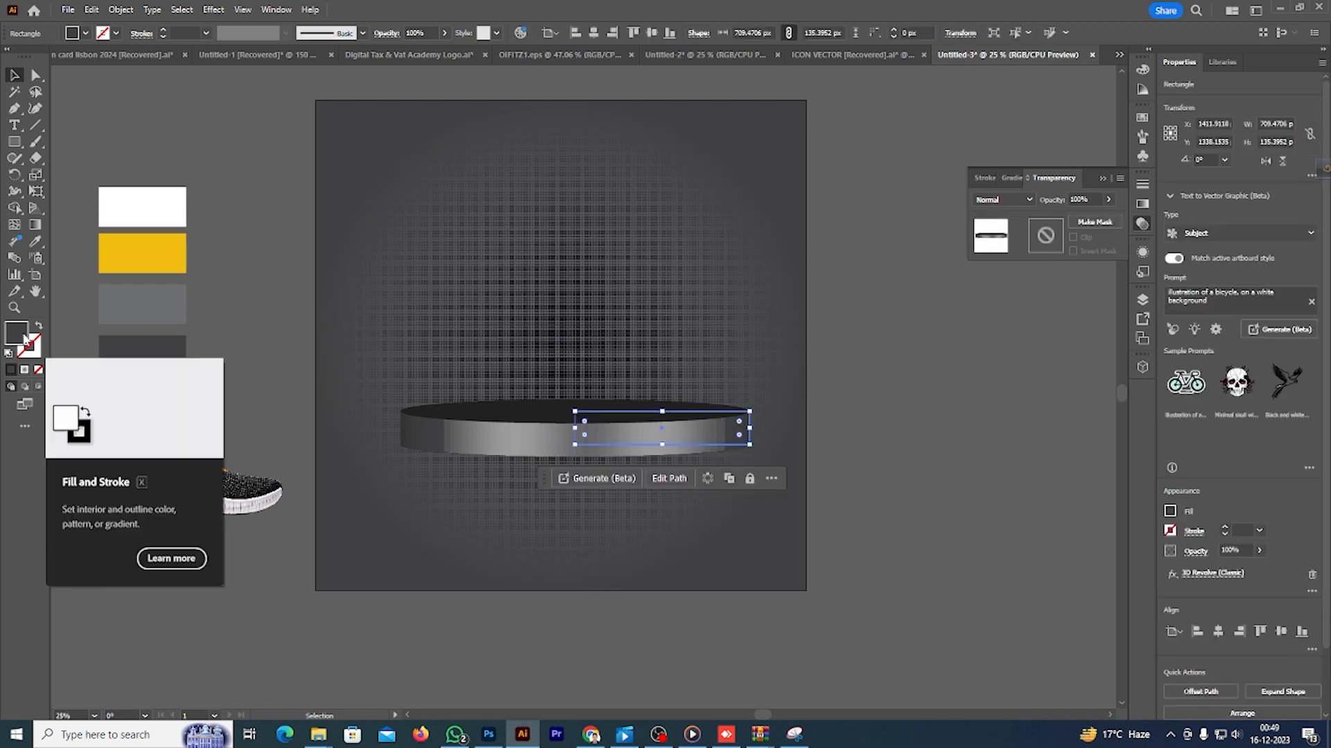
{"action": "left_click", "coordinate": [1143, 253]}
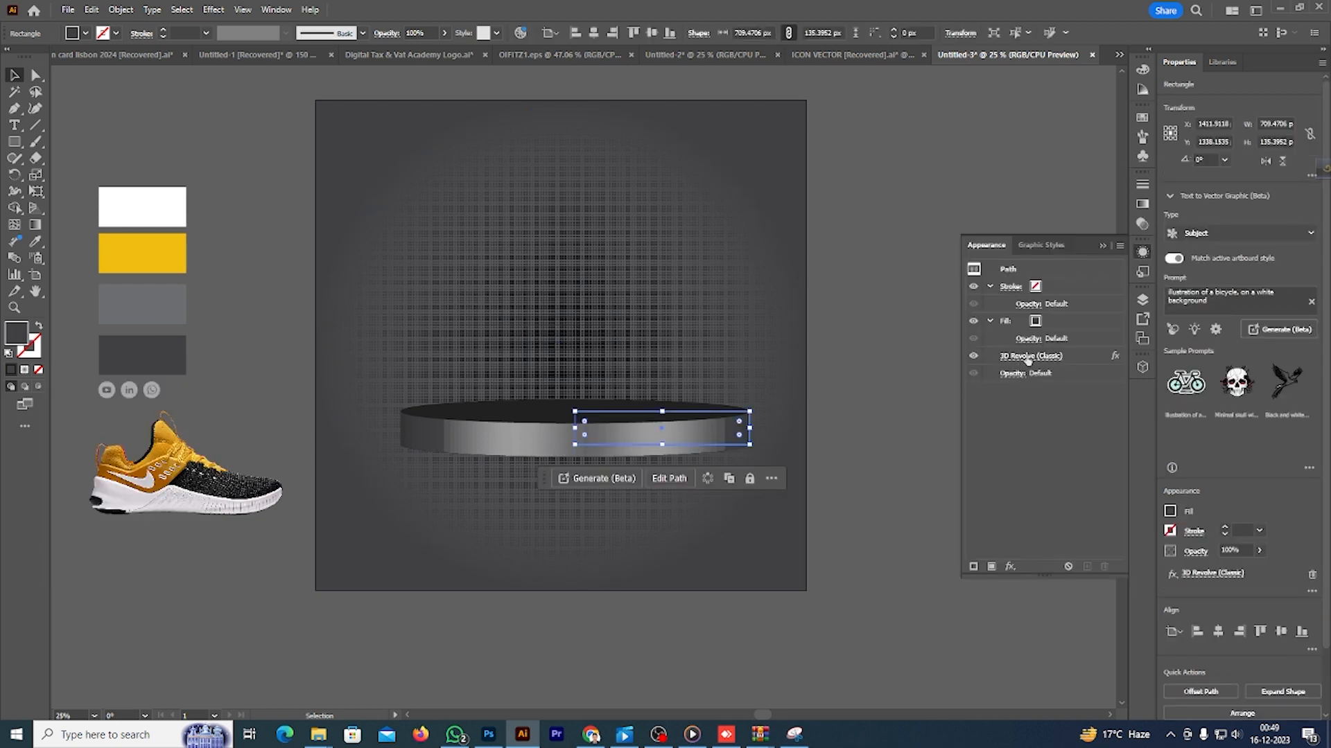
{"action": "left_click", "coordinate": [1028, 356]}
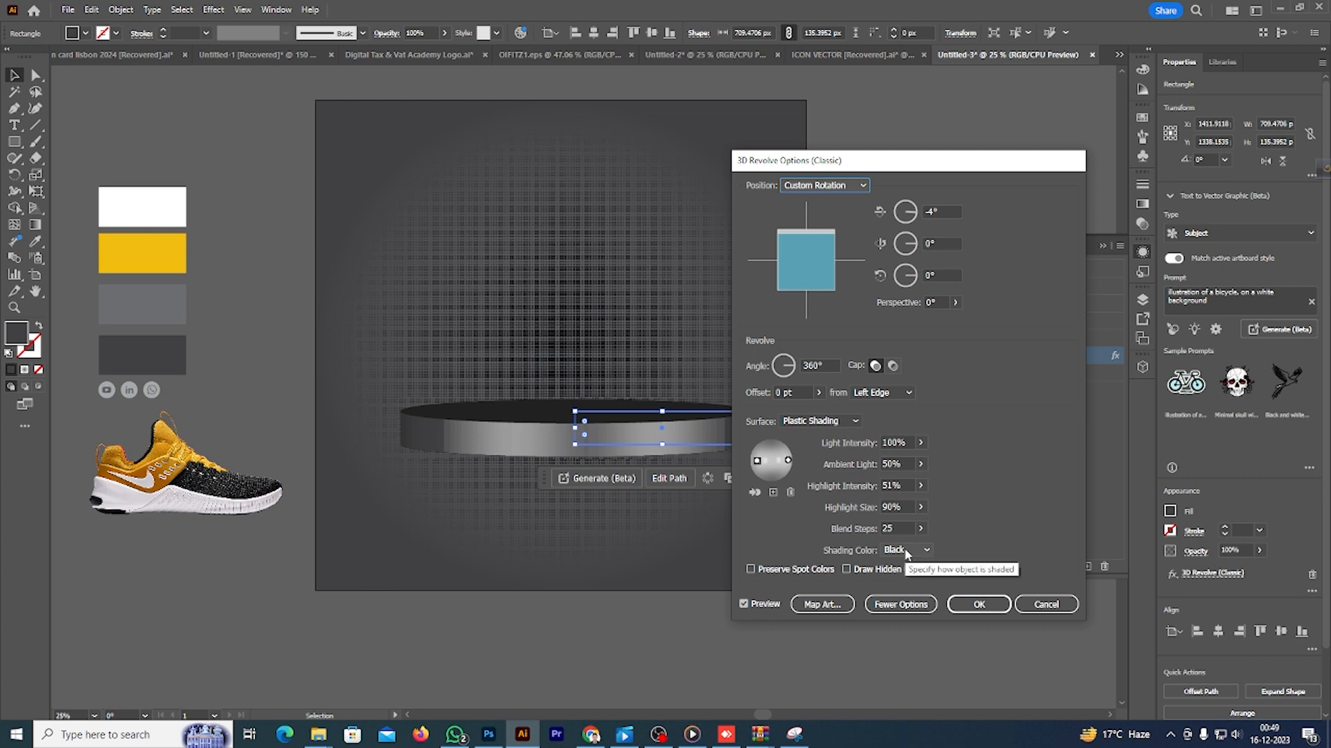
{"action": "left_click_drag", "start_coordinate": [787, 461], "coordinate": [787, 462]}
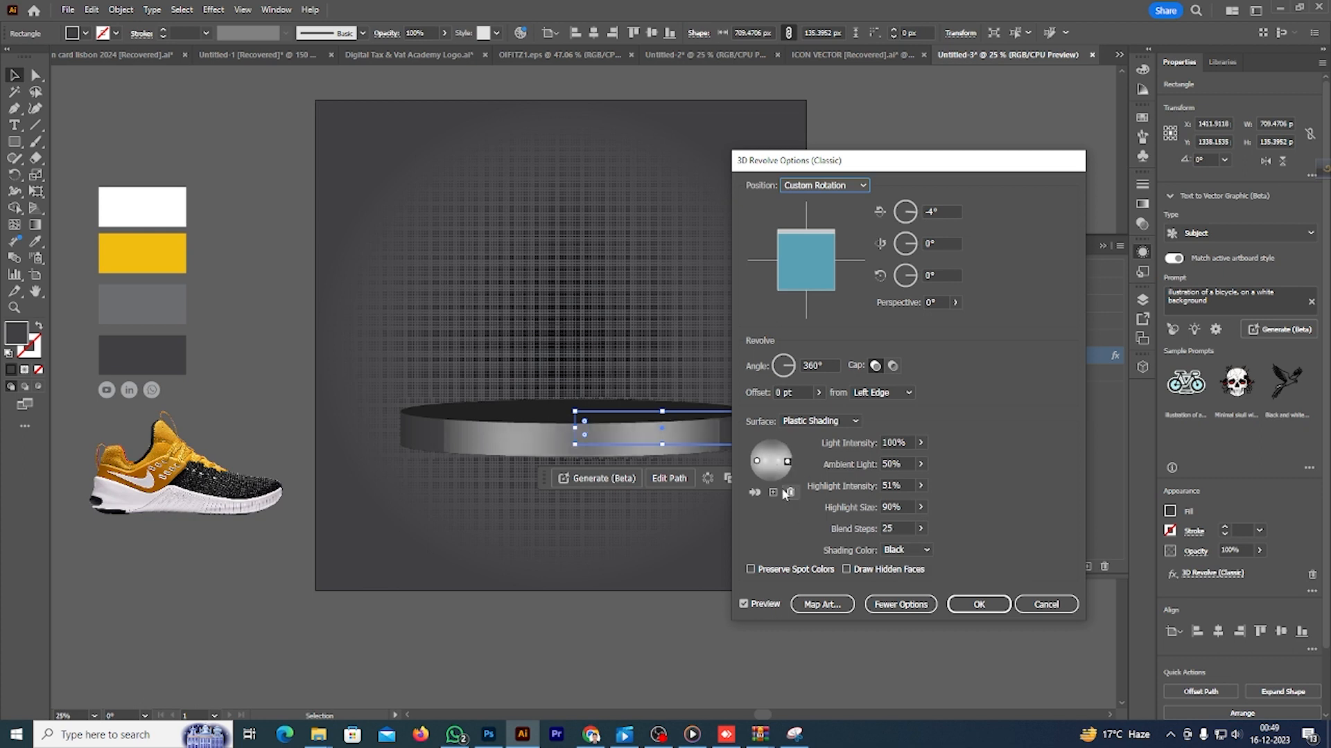
{"action": "left_click", "coordinate": [773, 492]}
{"action": "left_click_drag", "start_coordinate": [770, 461], "coordinate": [772, 447]}
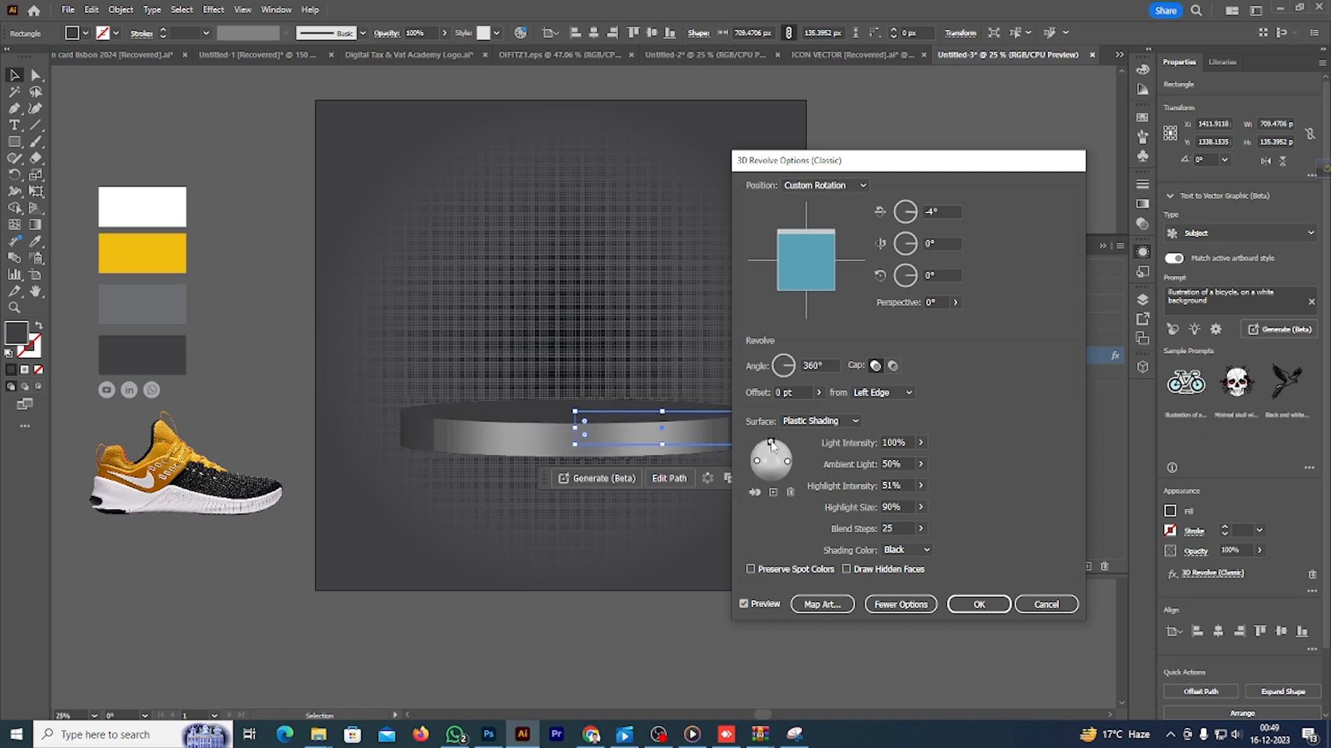
{"action": "left_click", "coordinate": [979, 604]}
{"action": "scroll", "coordinate": [762, 444], "scroll_direction": "down", "scroll_amount": 1}
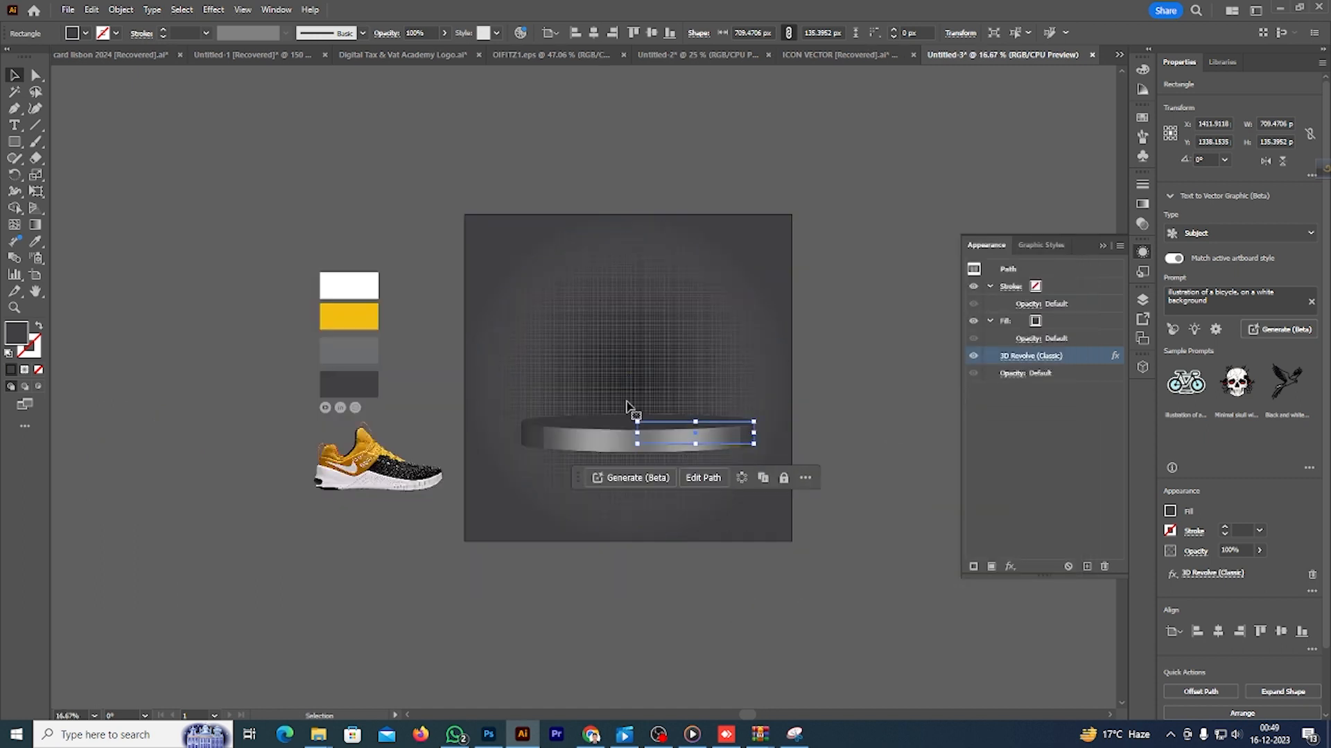
- Duplicate the disc in place, shrink the copy's profile to about 333 by 64 px and place it on top of the large disc
{"action": "left_click", "coordinate": [91, 9]}
{"action": "left_click", "coordinate": [133, 80]}
{"action": "left_click", "coordinate": [91, 10]}
{"action": "left_click", "coordinate": [118, 98]}
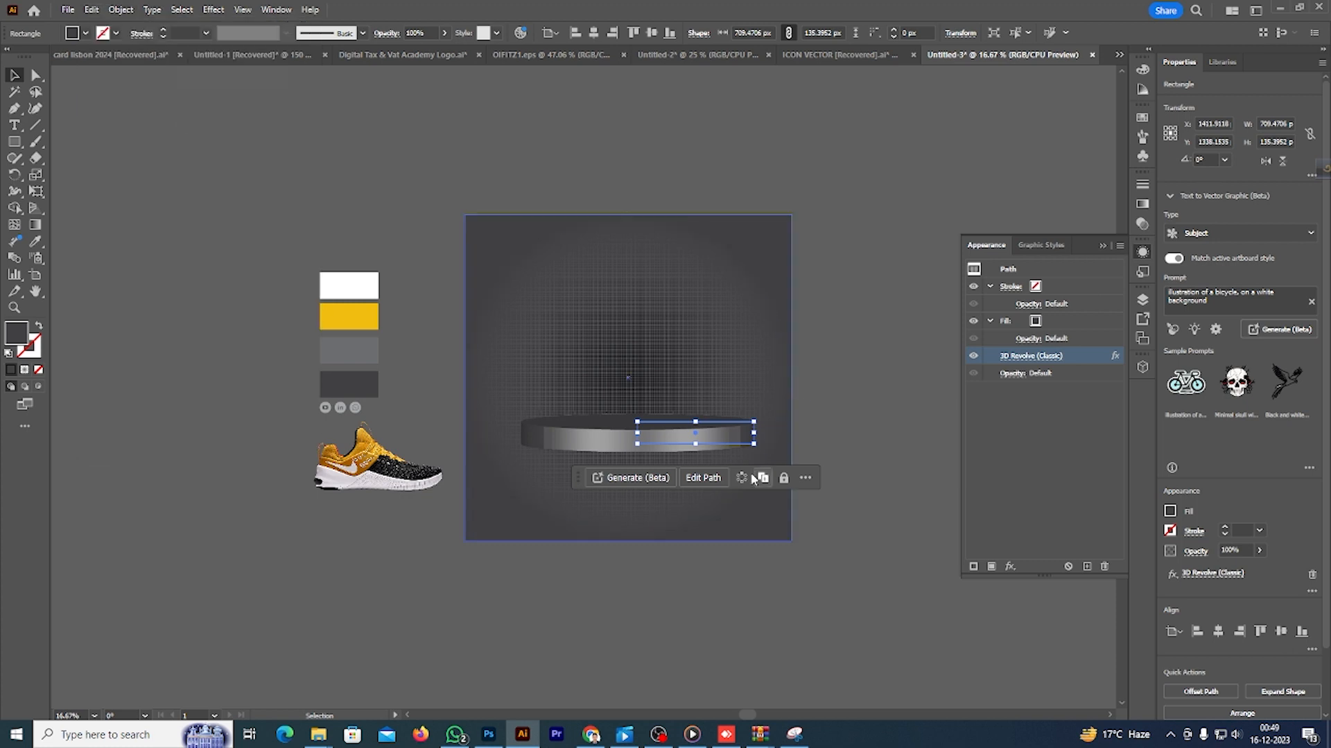
{"action": "scroll", "coordinate": [710, 463], "scroll_direction": "up", "scroll_amount": 1}
{"action": "left_click", "coordinate": [696, 436], "text": "shift"}
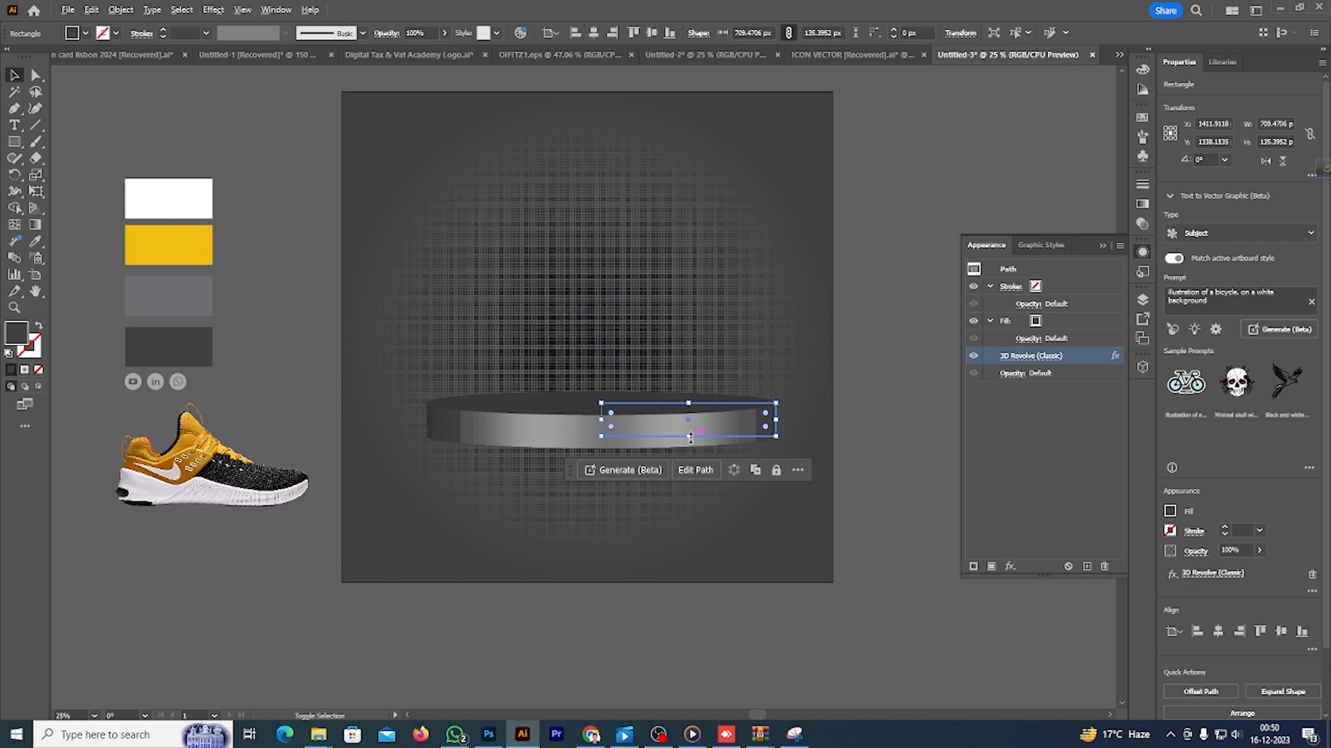
{"action": "left_click_drag", "start_coordinate": [690, 438], "coordinate": [650, 396]}
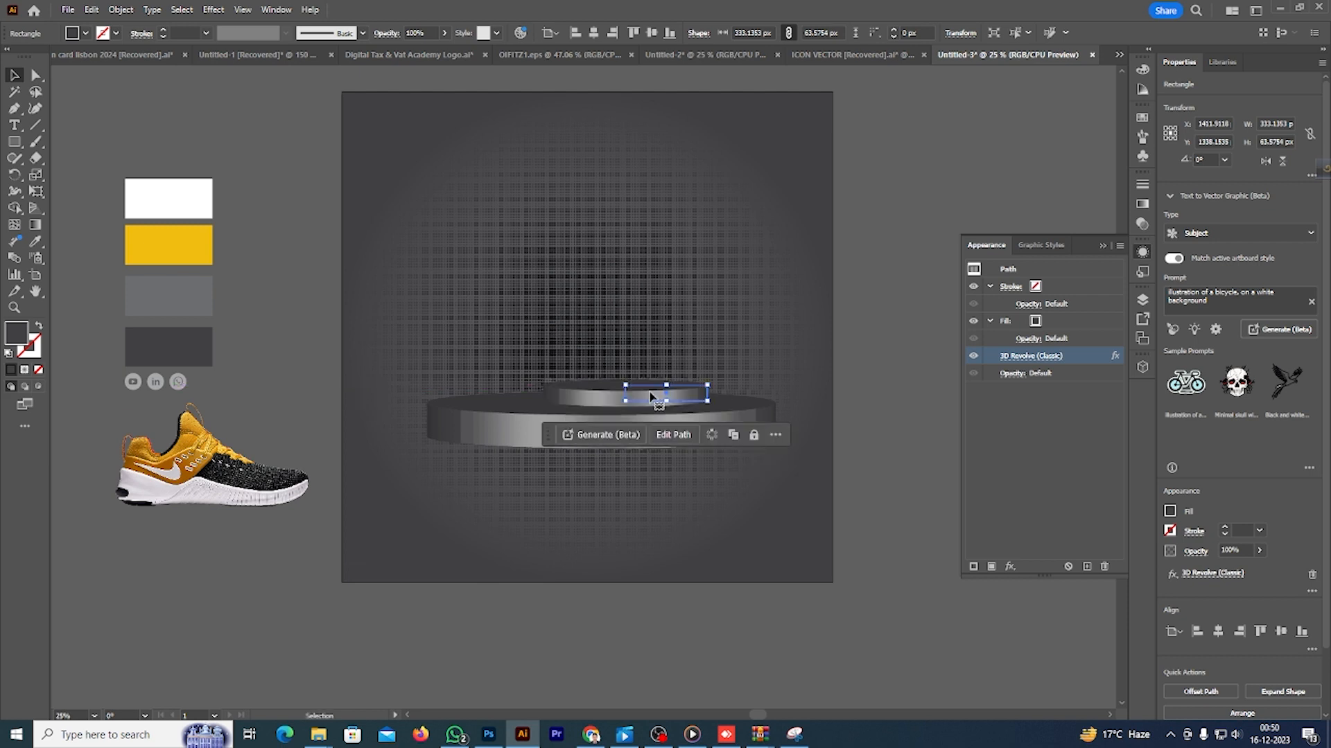
- Bring the small disc to the front and recolour it with the yellow sample swatch
{"action": "right_click", "coordinate": [651, 396]}
{"action": "mouse_move", "coordinate": [713, 651]}
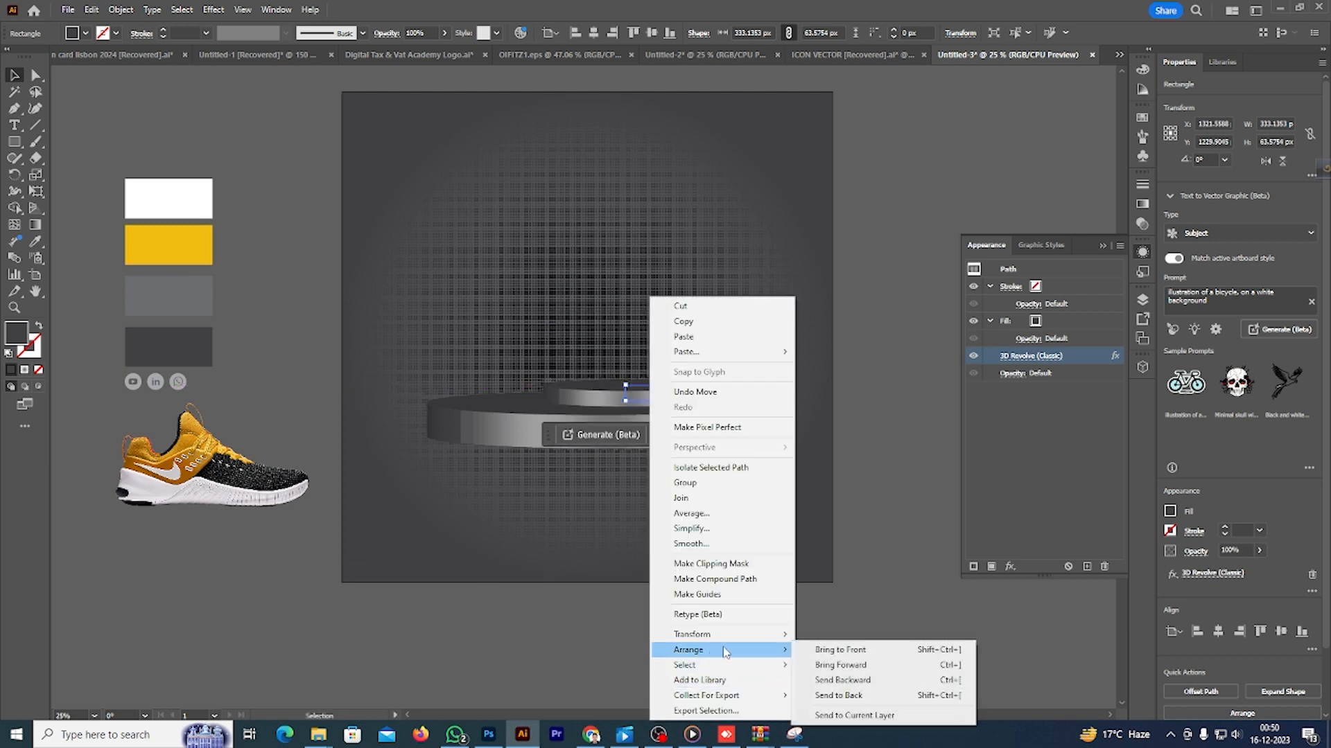
{"action": "left_click", "coordinate": [846, 650]}
{"action": "scroll", "coordinate": [591, 407], "scroll_direction": "left", "scroll_amount": 1}
{"action": "left_click", "coordinate": [36, 241]}
{"action": "left_click", "coordinate": [182, 245]}
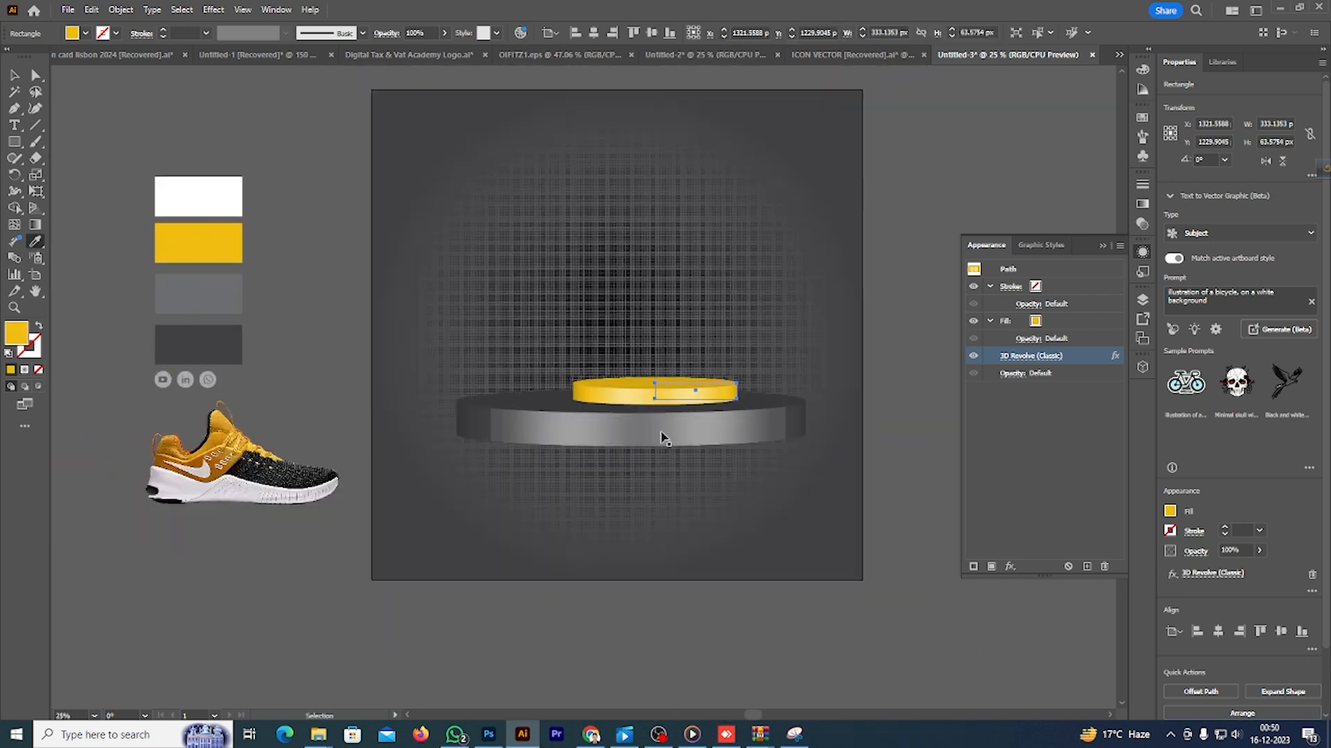
- Position the yellow disc over the middle of the grey disc and move the contextual task bar clear of the artwork
{"action": "scroll", "coordinate": [643, 442], "scroll_direction": "up", "scroll_amount": 1}
{"action": "left_click", "coordinate": [15, 75]}
{"action": "scroll", "coordinate": [797, 332], "scroll_direction": "down", "scroll_amount": 1}
{"action": "left_click_drag", "start_coordinate": [670, 370], "coordinate": [654, 375]}
{"action": "left_click_drag", "start_coordinate": [657, 376], "coordinate": [924, 672]}
{"action": "scroll", "coordinate": [771, 353], "scroll_direction": "down", "scroll_amount": 1}
{"action": "scroll", "coordinate": [739, 522], "scroll_direction": "up", "scroll_amount": 1}
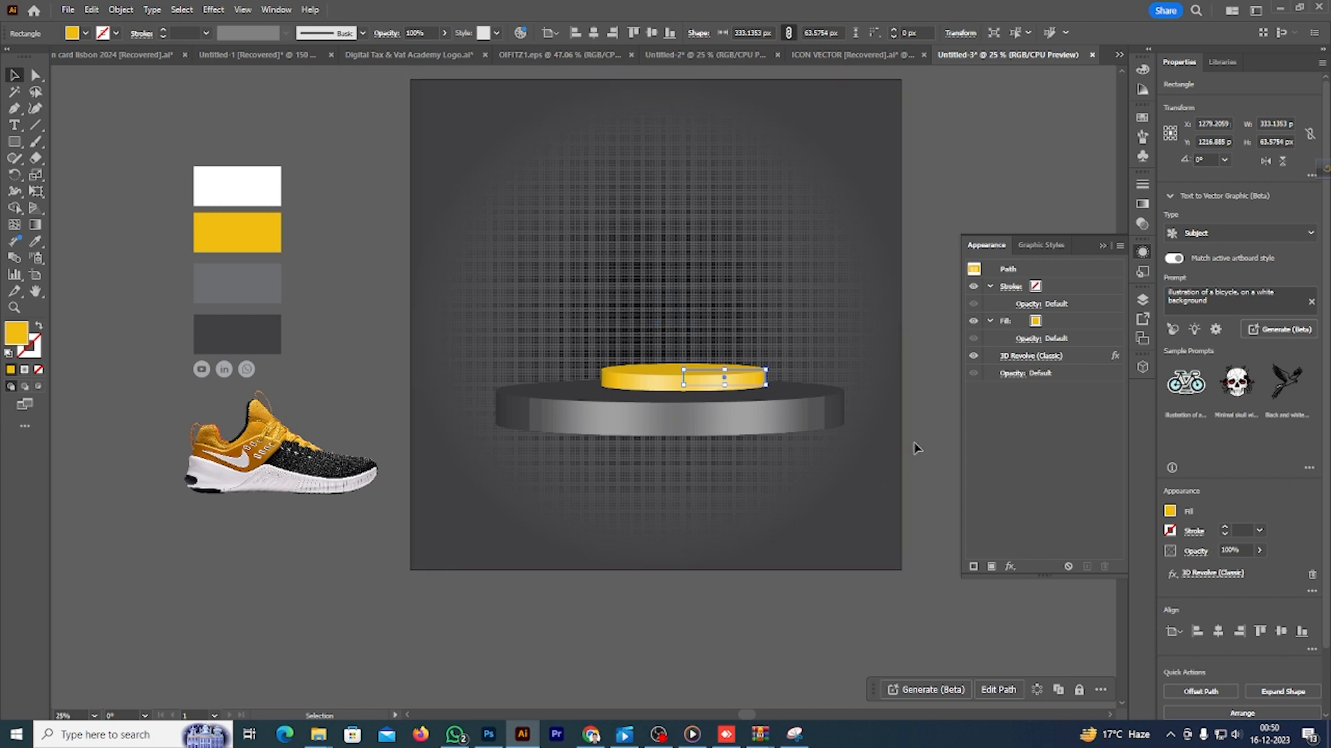
{"action": "scroll", "coordinate": [917, 448], "scroll_direction": "down", "scroll_amount": 3}
{"action": "scroll", "coordinate": [916, 448], "scroll_direction": "up", "scroll_amount": 4}
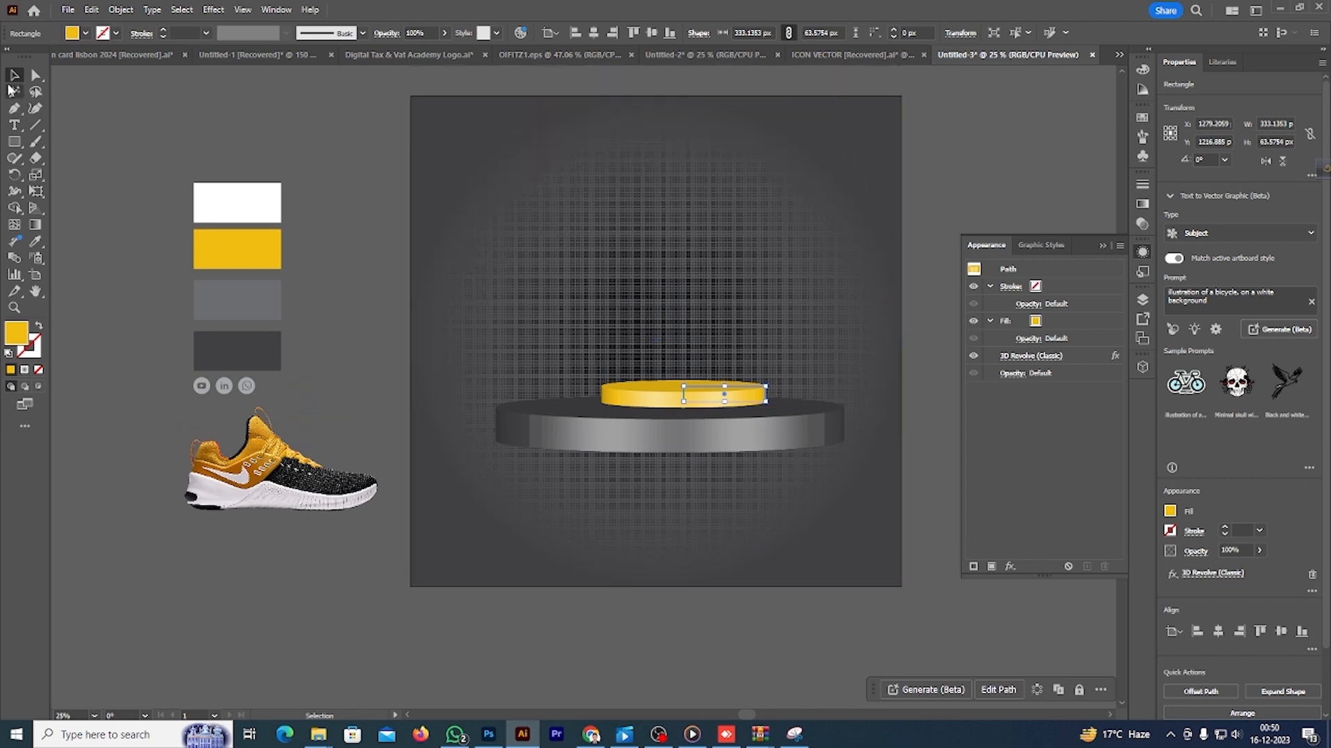
- Draw a circle about 1189 px in diameter below the artboard and fill it with black
{"action": "scroll", "coordinate": [668, 451], "scroll_direction": "down", "scroll_amount": 1}
{"action": "left_click_drag", "start_coordinate": [14, 142], "coordinate": [61, 181]}
{"action": "left_click_drag", "start_coordinate": [451, 574], "coordinate": [743, 613]}
{"action": "scroll", "coordinate": [622, 545], "scroll_direction": "down", "scroll_amount": 2}
{"action": "left_click", "coordinate": [84, 33]}
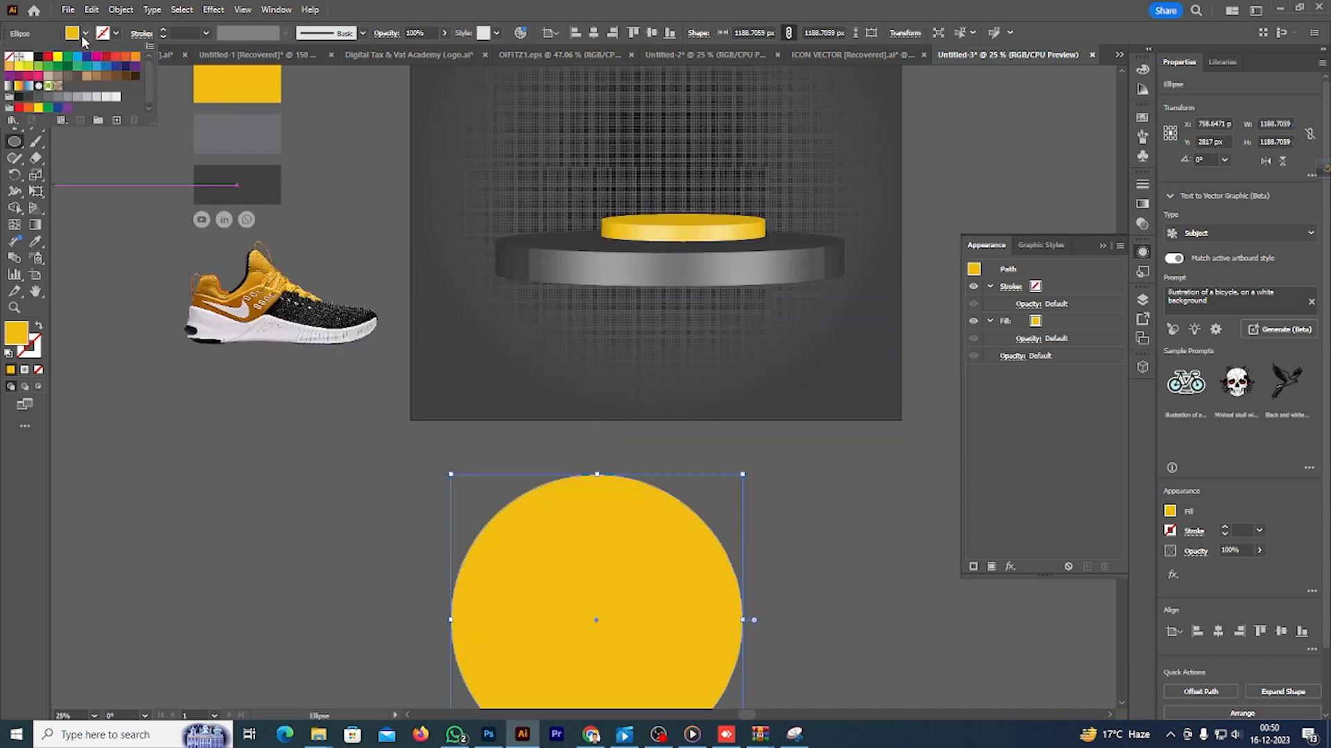
{"action": "left_click", "coordinate": [37, 57]}
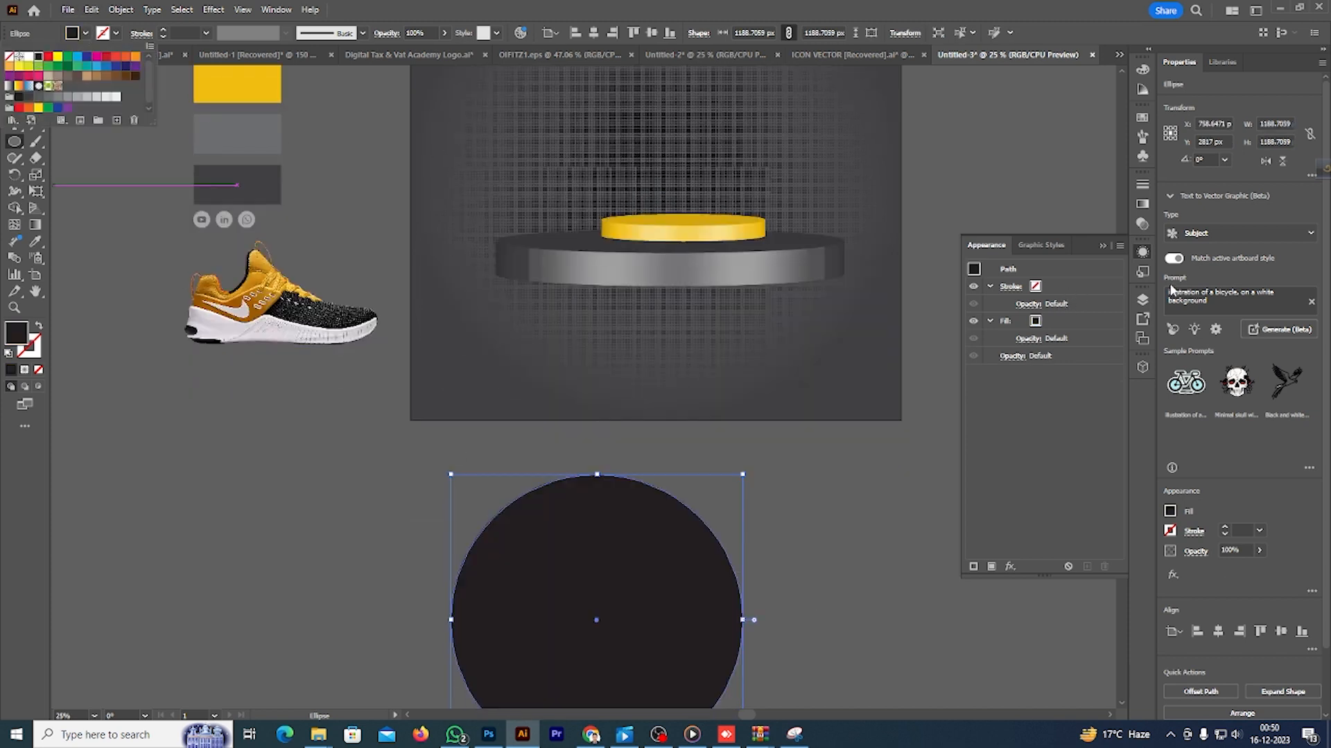
- Give the circle a white-to-black radial gradient and reverse it so black is at the centre
{"action": "left_click", "coordinate": [1142, 205]}
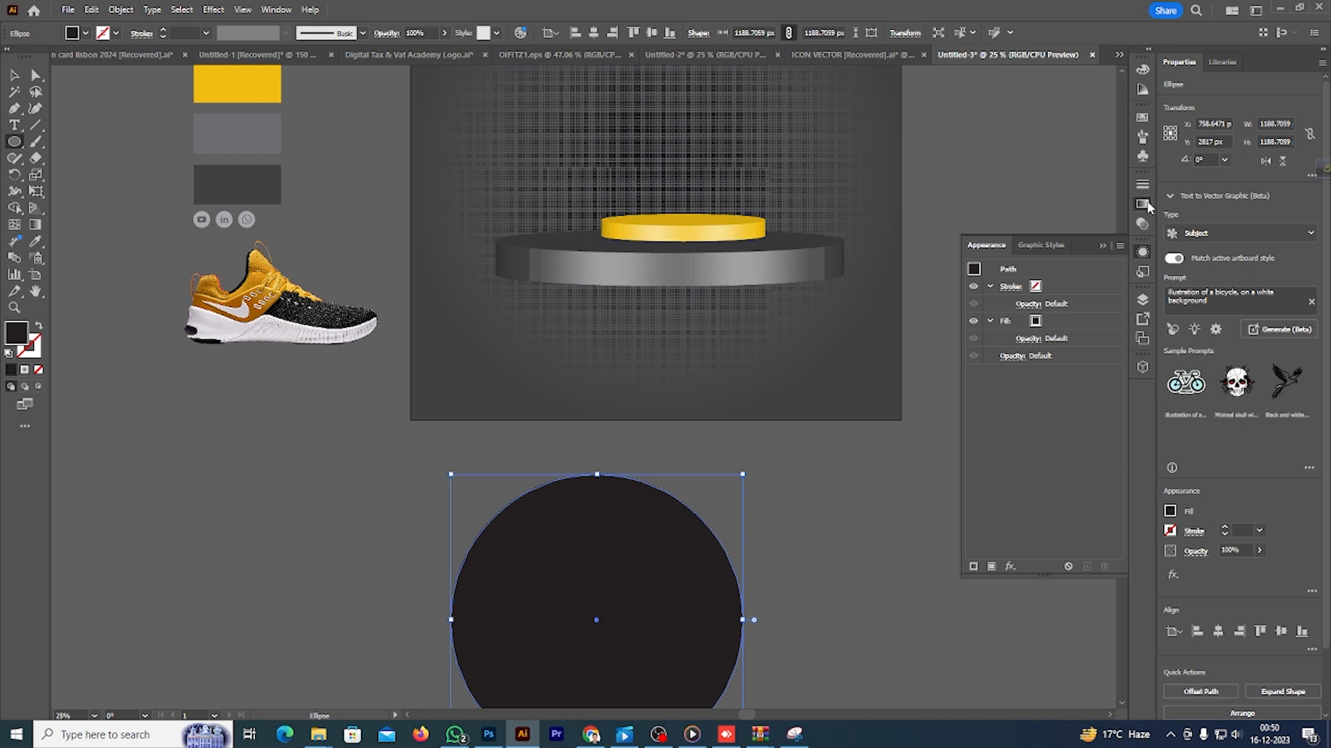
{"action": "left_click", "coordinate": [1145, 205]}
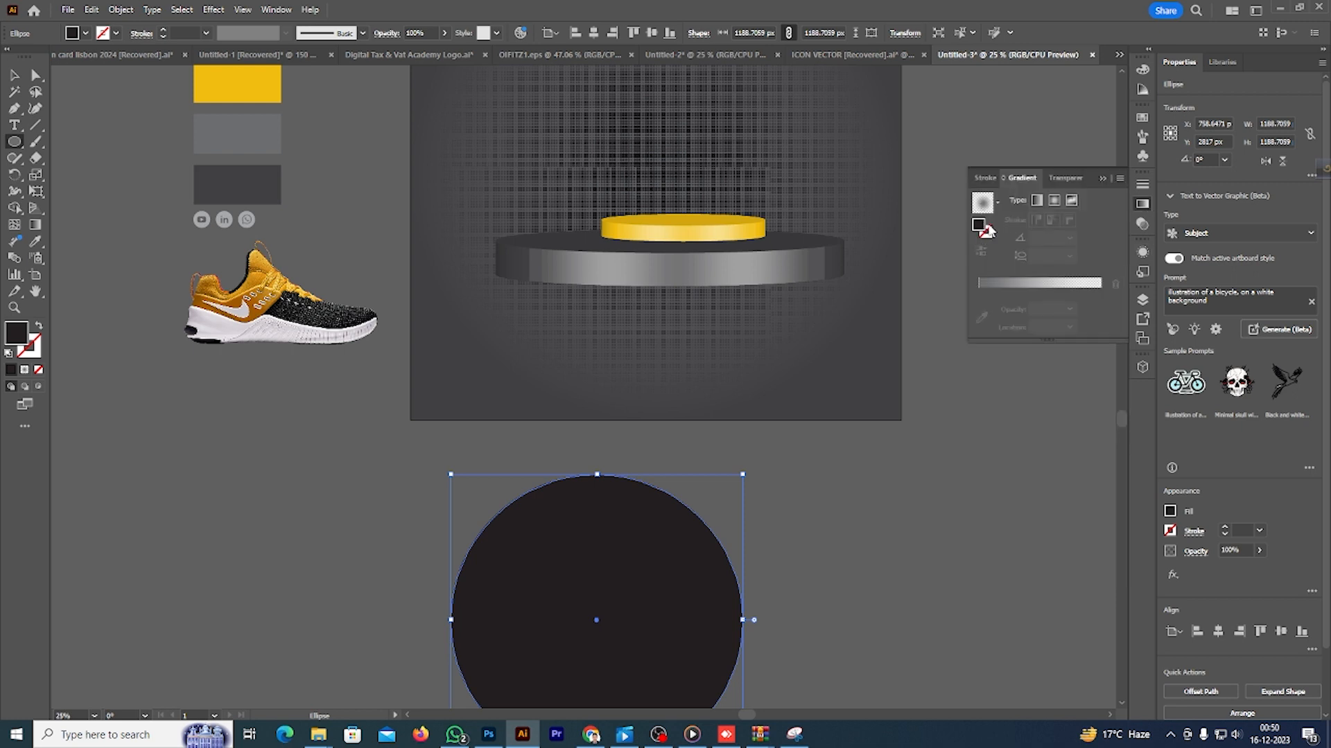
{"action": "left_click", "coordinate": [998, 203]}
{"action": "left_click", "coordinate": [921, 231]}
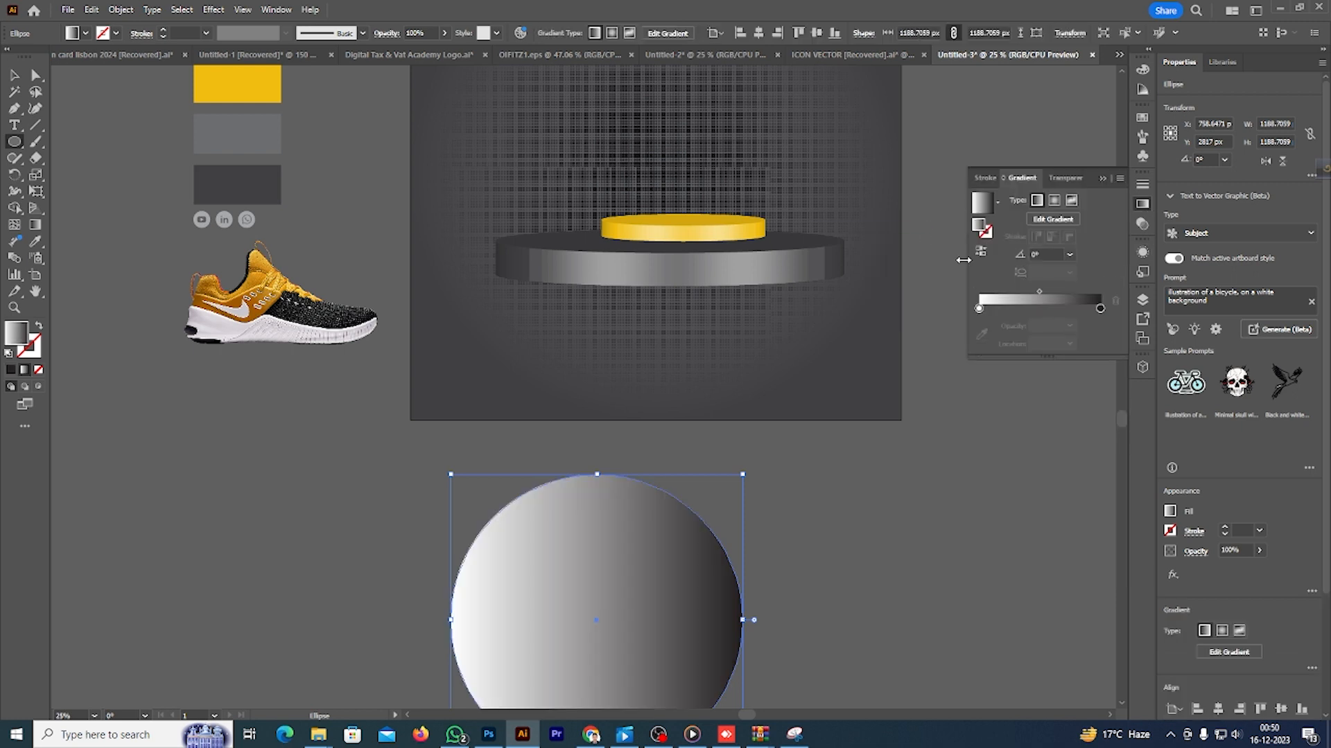
{"action": "scroll", "coordinate": [657, 524], "scroll_direction": "down", "scroll_amount": 2}
{"action": "left_click", "coordinate": [1054, 200]}
{"action": "scroll", "coordinate": [796, 523], "scroll_direction": "down", "scroll_amount": 1}
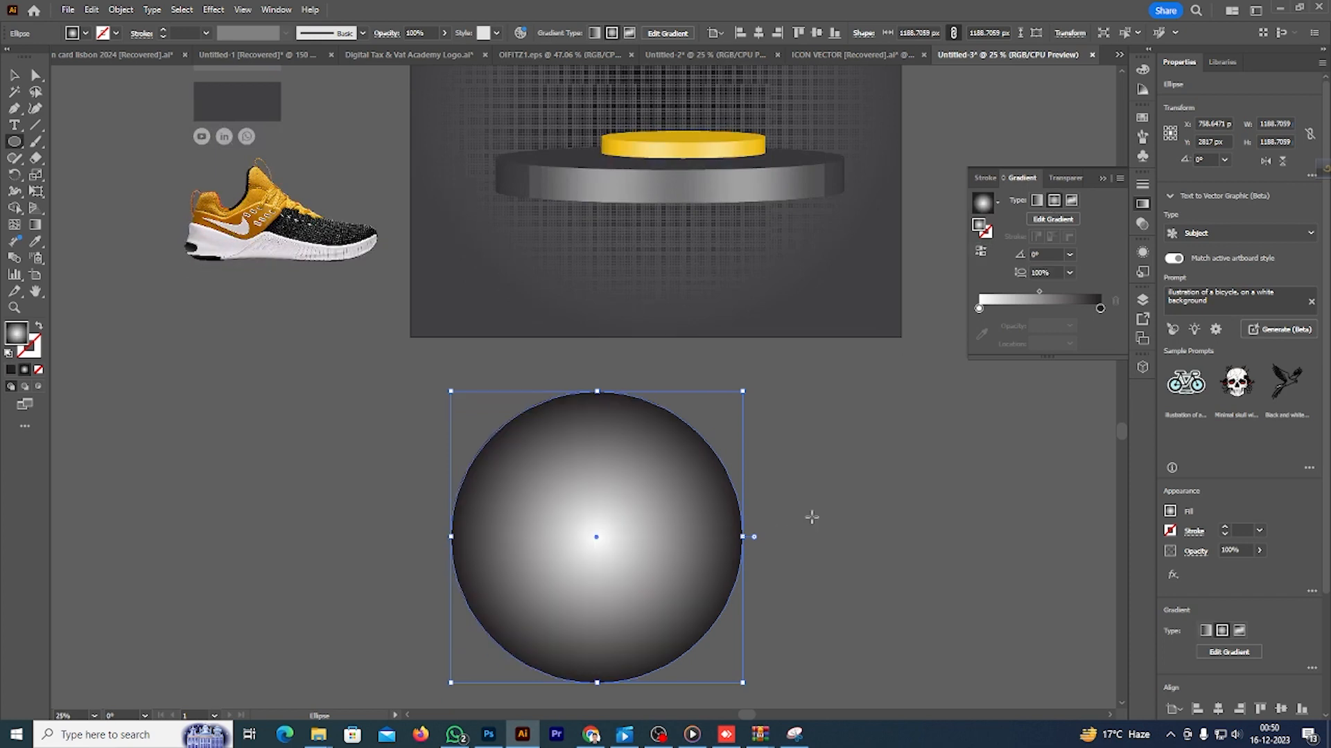
{"action": "left_click", "coordinate": [980, 252]}
- Flatten the gradient circle into an ellipse about 138 px high and move it directly beneath the large grey disc
{"action": "scroll", "coordinate": [762, 486], "scroll_direction": "down", "scroll_amount": 2}
{"action": "left_click_drag", "start_coordinate": [596, 649], "coordinate": [597, 392]}
{"action": "scroll", "coordinate": [624, 443], "scroll_direction": "up", "scroll_amount": 2}
{"action": "left_click_drag", "start_coordinate": [597, 444], "coordinate": [670, 252]}
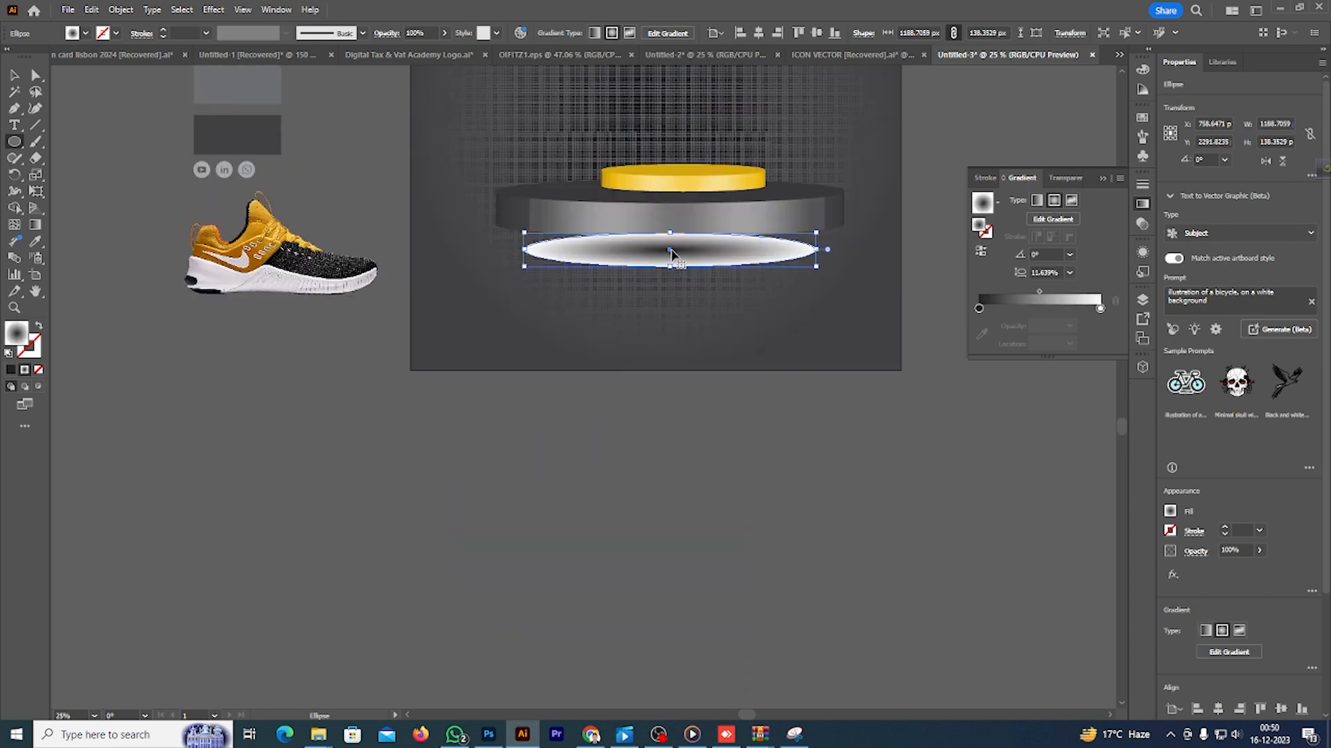
- Set the gradient ellipse's blend mode to Multiply so it acts as a shadow beneath the large grey disc
{"action": "scroll", "coordinate": [740, 335], "scroll_direction": "up", "scroll_amount": 4}
{"action": "left_click", "coordinate": [1145, 204]}
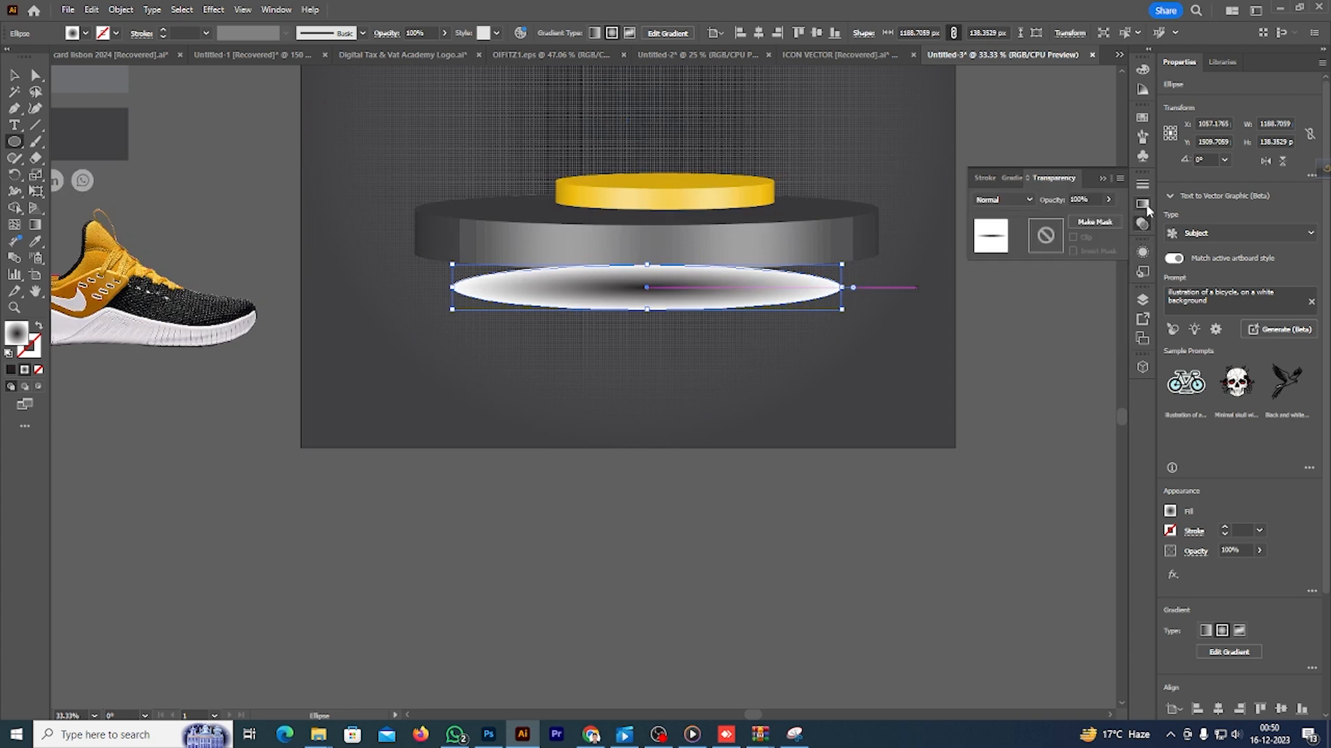
{"action": "left_click", "coordinate": [1004, 200]}
{"action": "left_click", "coordinate": [1001, 250]}
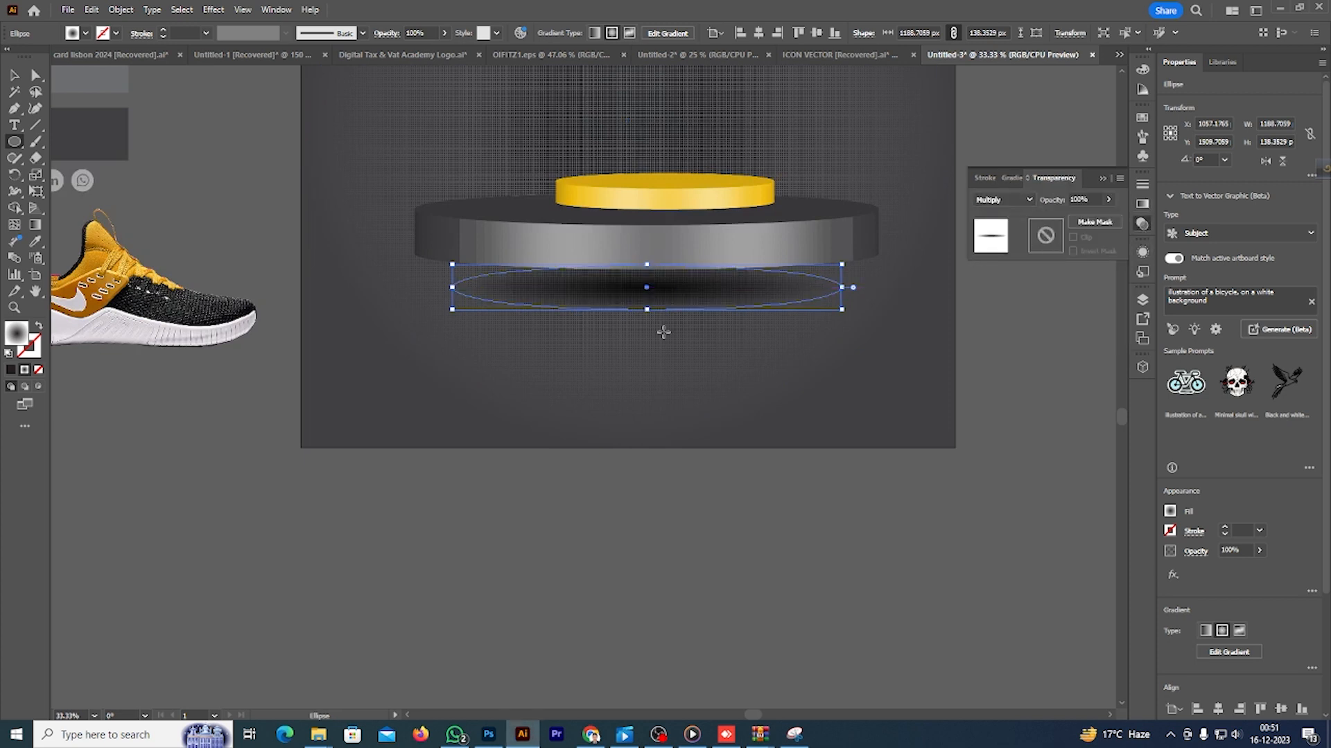
- Move the shadow ellipse up to overlap the grey disc's lower edge and arrange it behind the disc
{"action": "scroll", "coordinate": [647, 363], "scroll_direction": "up", "scroll_amount": 1}
{"action": "left_click_drag", "start_coordinate": [664, 337], "coordinate": [644, 295]}
{"action": "right_click", "coordinate": [644, 296]}
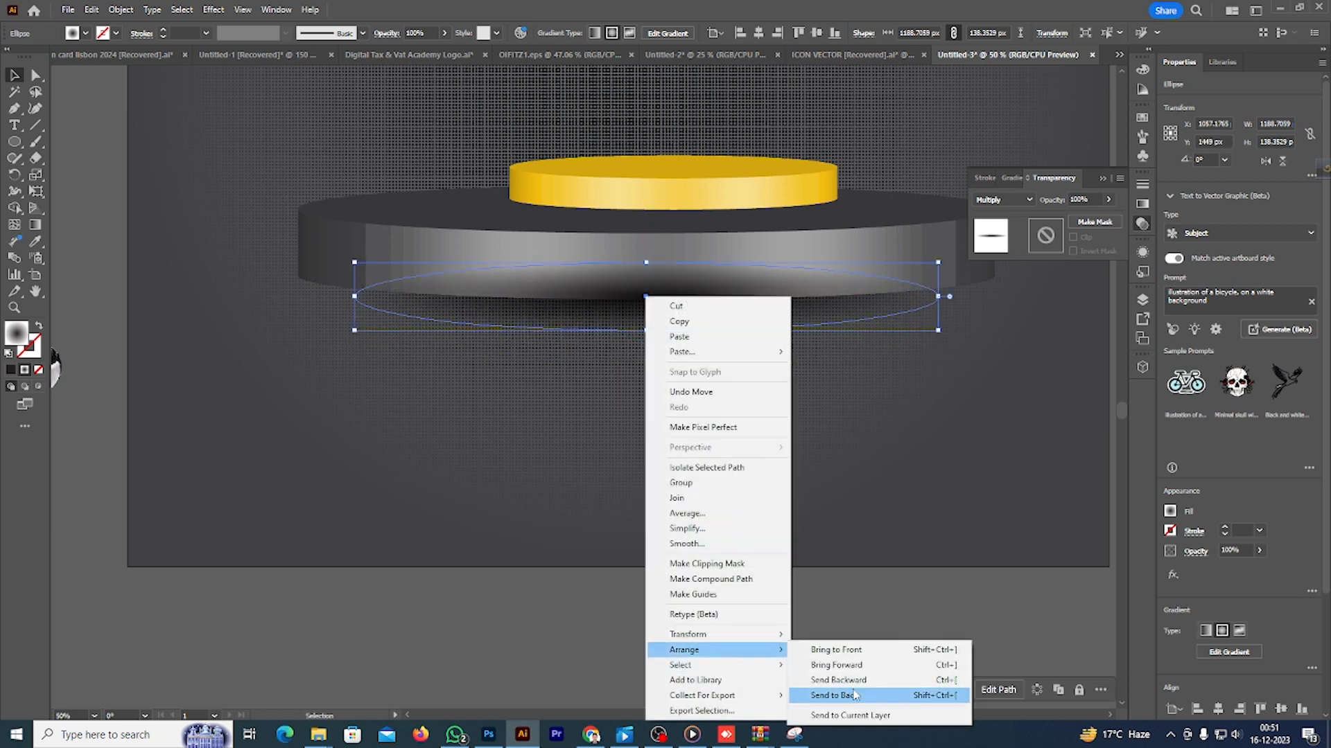
{"action": "left_click", "coordinate": [859, 695]}
{"action": "right_click", "coordinate": [665, 296]}
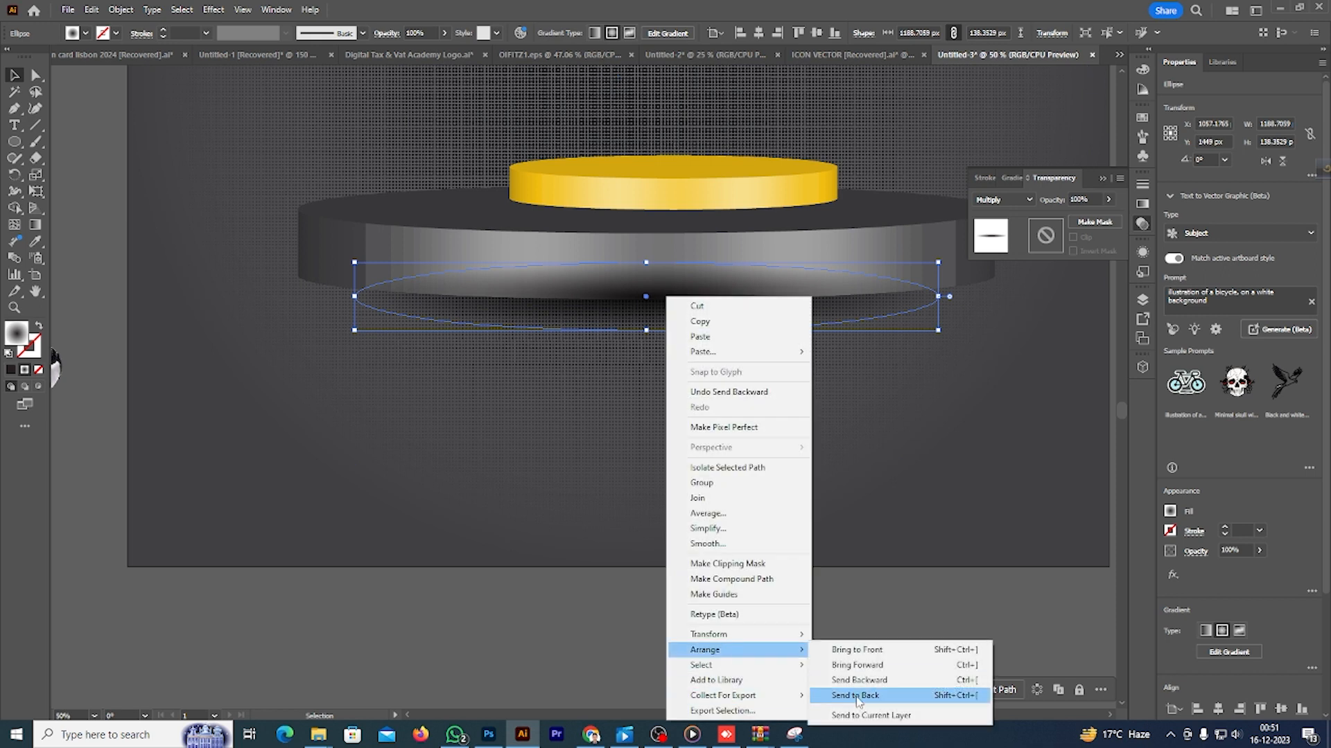
{"action": "left_click", "coordinate": [851, 693]}
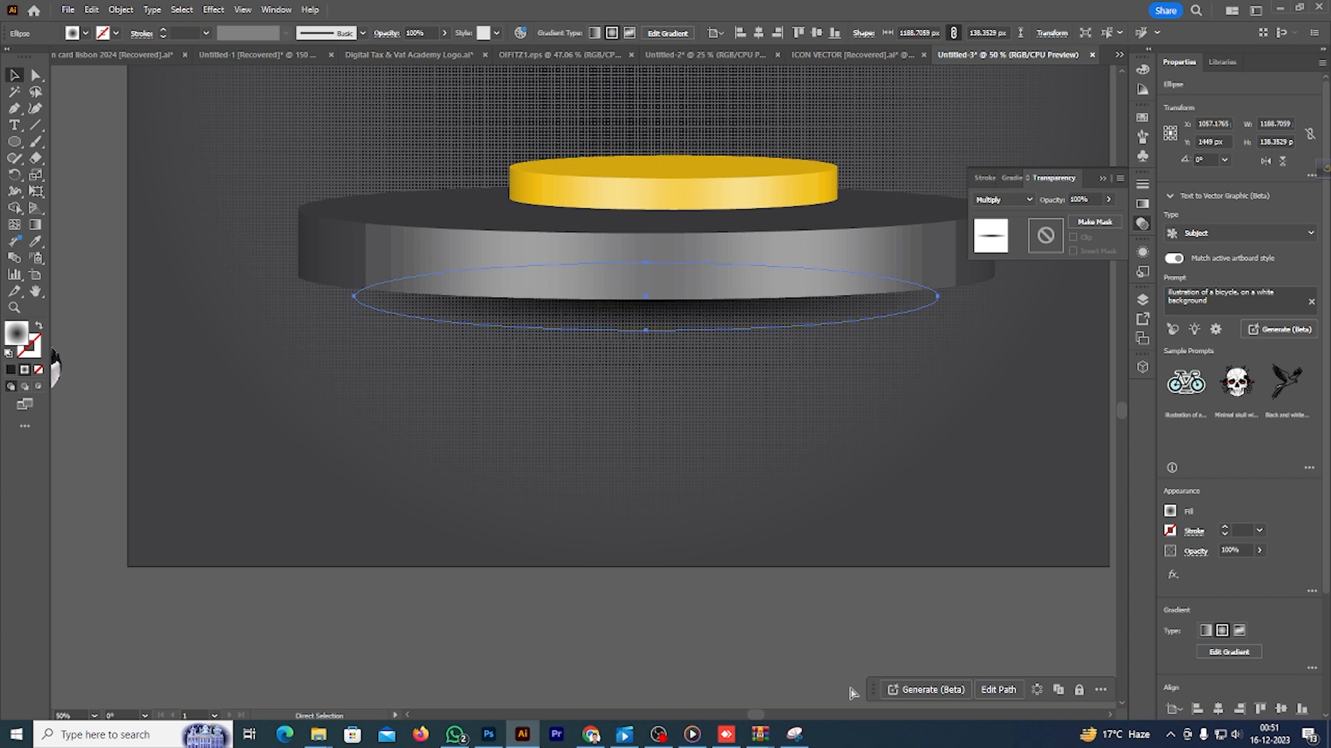
- Deselect the shadow and lock the large circle in the background behind the podium
{"action": "scroll", "coordinate": [927, 708], "scroll_direction": "down", "scroll_amount": 1, "text": "alt"}
{"action": "left_click_drag", "start_coordinate": [741, 474], "coordinate": [741, 468]}
{"action": "scroll", "coordinate": [739, 461], "scroll_direction": "down", "scroll_amount": 1}
{"action": "left_click", "coordinate": [385, 531]}
{"action": "scroll", "coordinate": [785, 327], "scroll_direction": "down", "scroll_amount": 1, "text": "alt"}
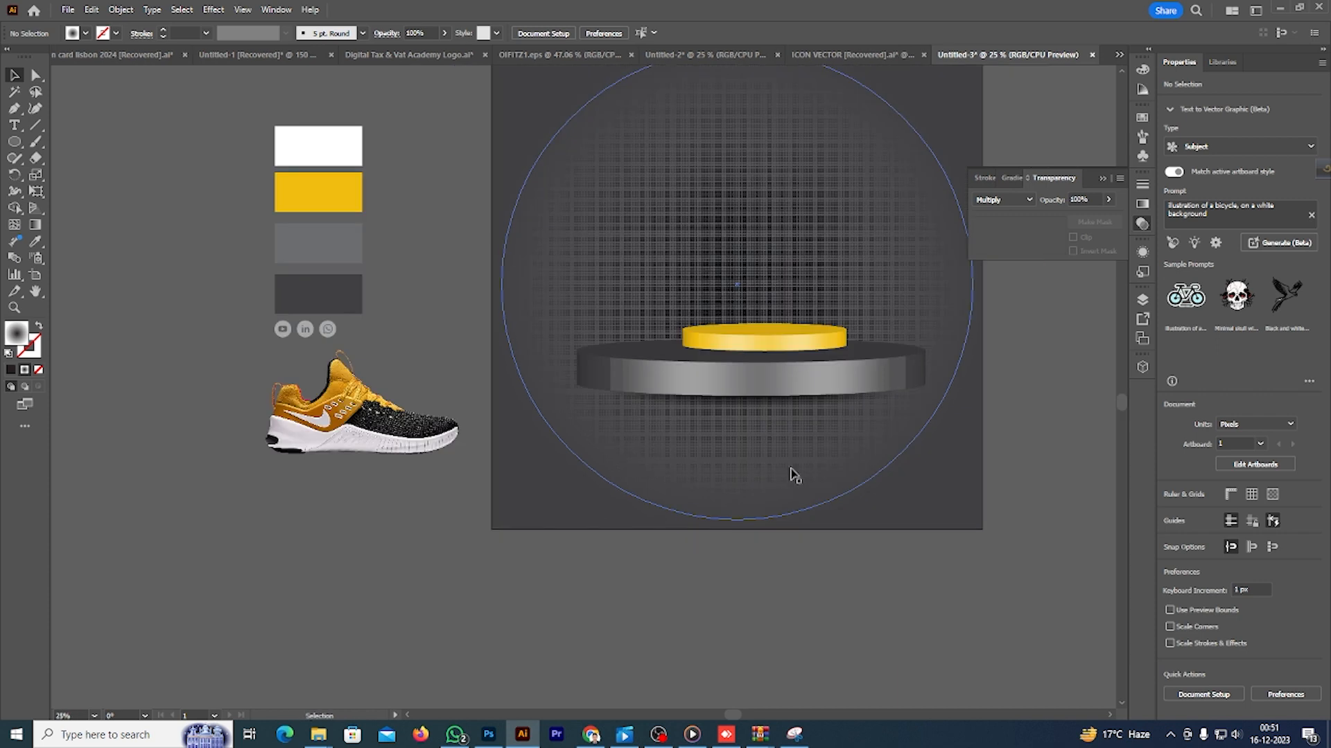
{"action": "scroll", "coordinate": [1087, 495], "scroll_direction": "up", "scroll_amount": 1, "text": "alt"}
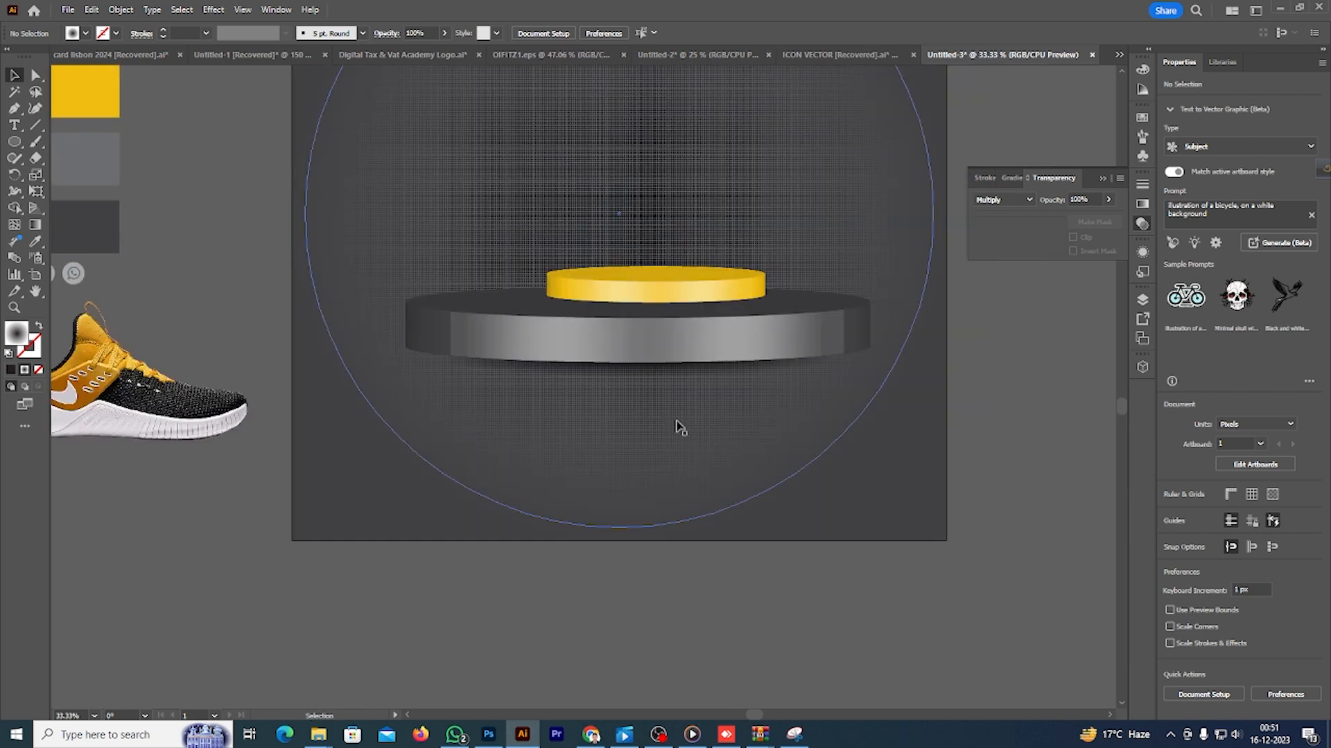
{"action": "left_click", "coordinate": [641, 372]}
{"action": "key", "text": "ctrl+2"}
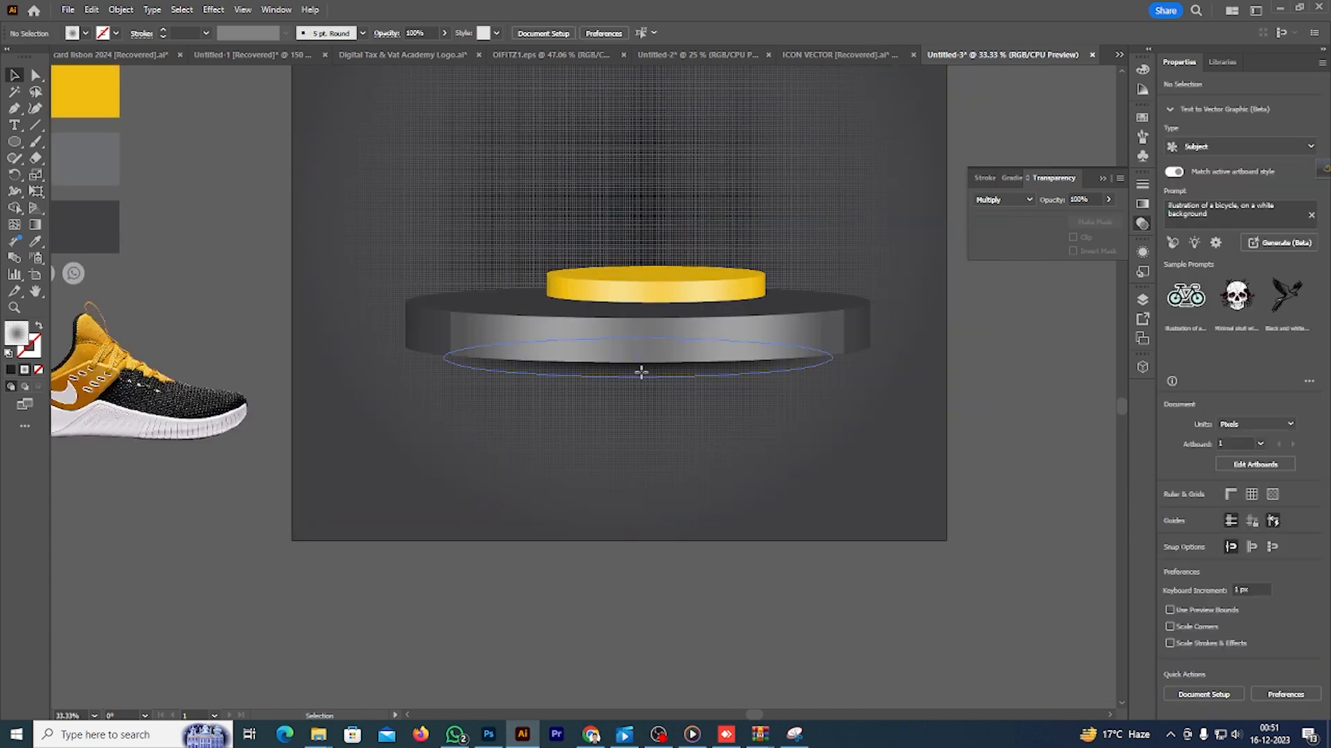
- Lower the opacity of the shadow ellipse under the grey disc to 67%
{"action": "left_click", "coordinate": [641, 373]}
{"action": "left_click", "coordinate": [1108, 199]}
{"action": "left_click_drag", "start_coordinate": [1111, 217], "coordinate": [1090, 220]}
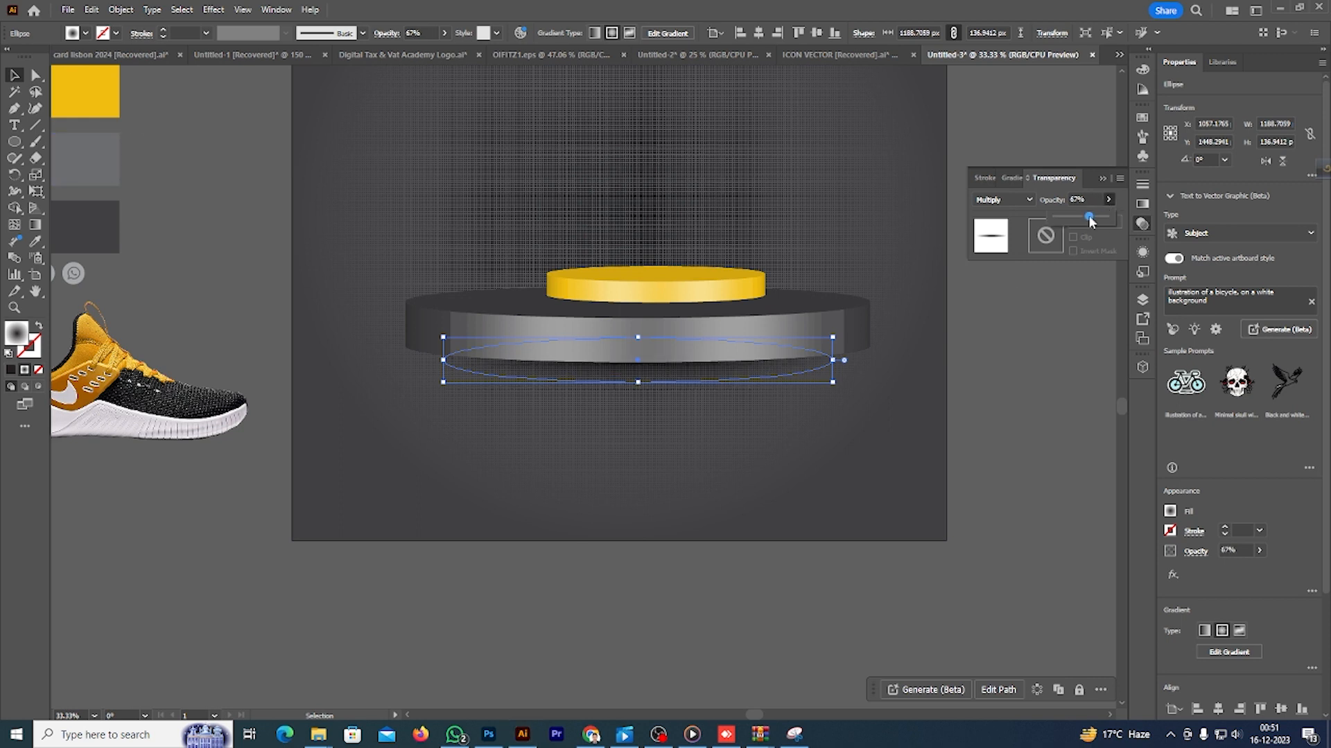
- Duplicate the shadow ellipse in place, move the copy up onto the grey disc's top surface and bring it to the front
{"action": "left_click", "coordinate": [92, 10]}
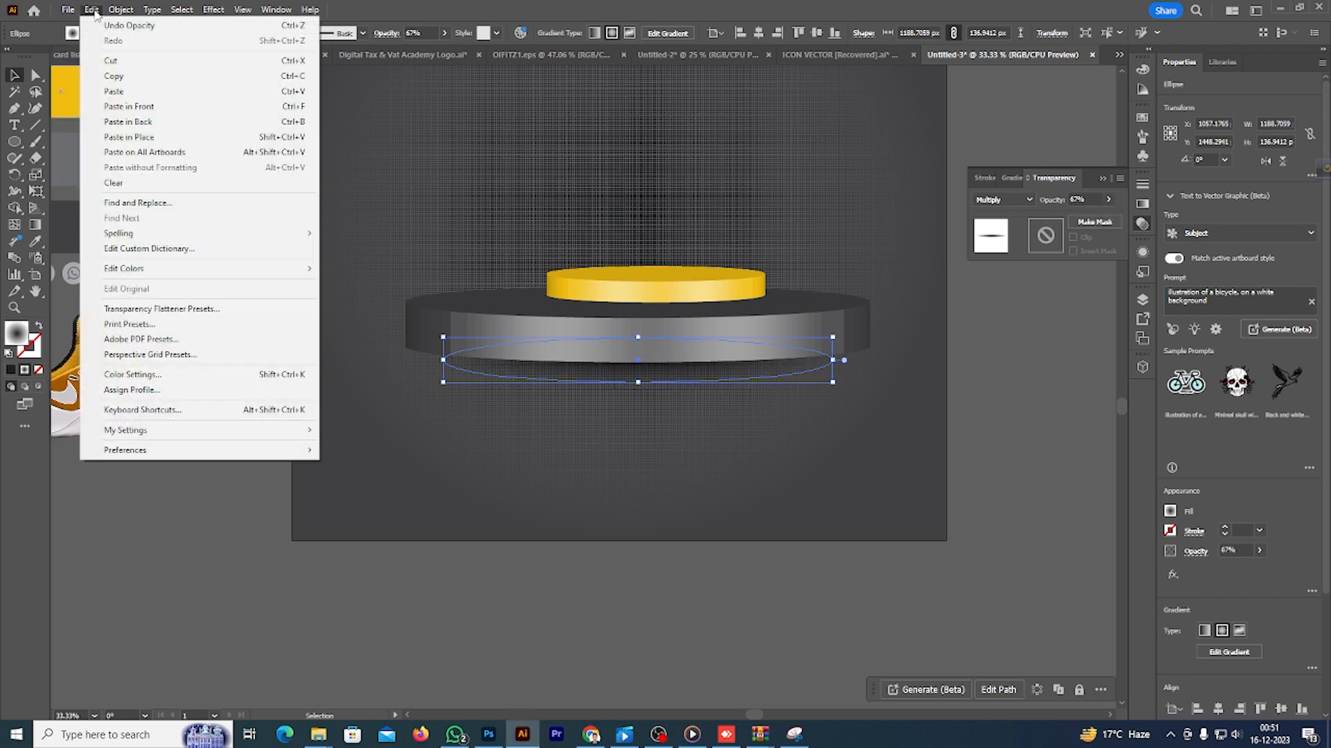
{"action": "left_click", "coordinate": [141, 79]}
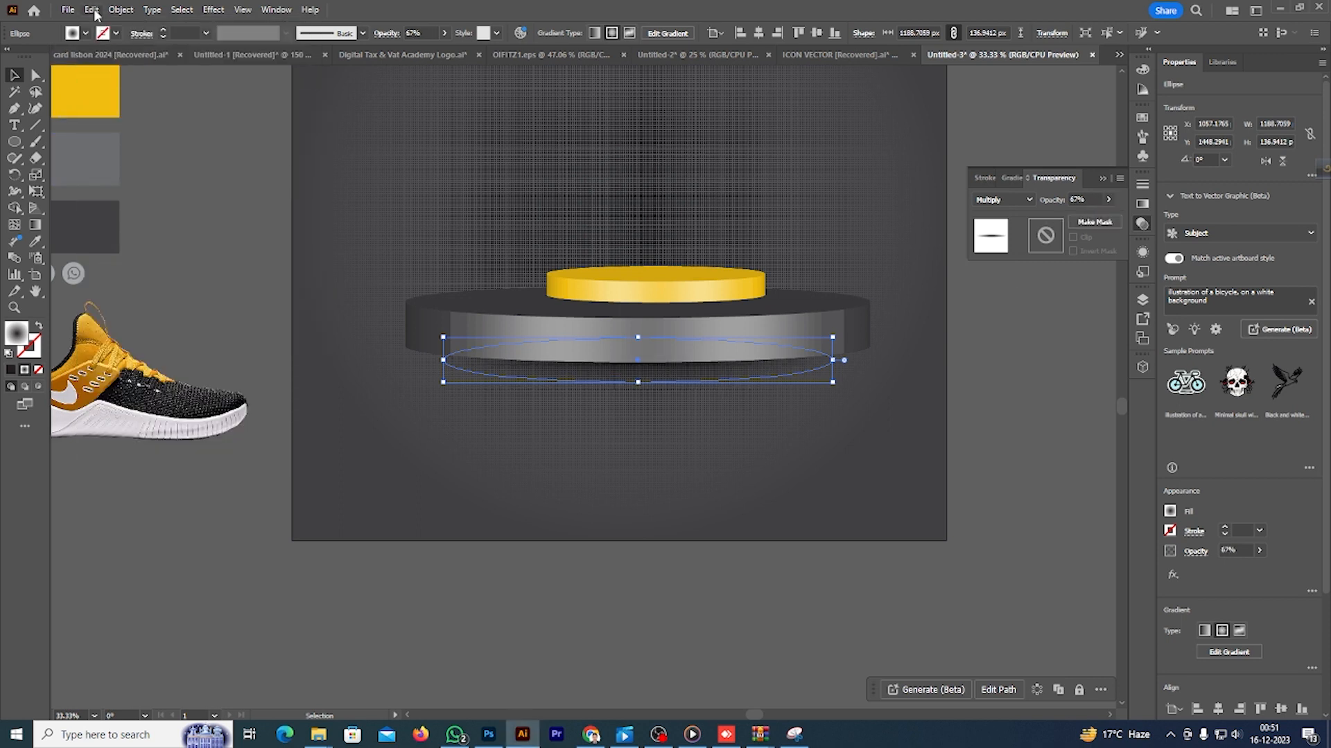
{"action": "left_click", "coordinate": [92, 10]}
{"action": "left_click", "coordinate": [146, 107]}
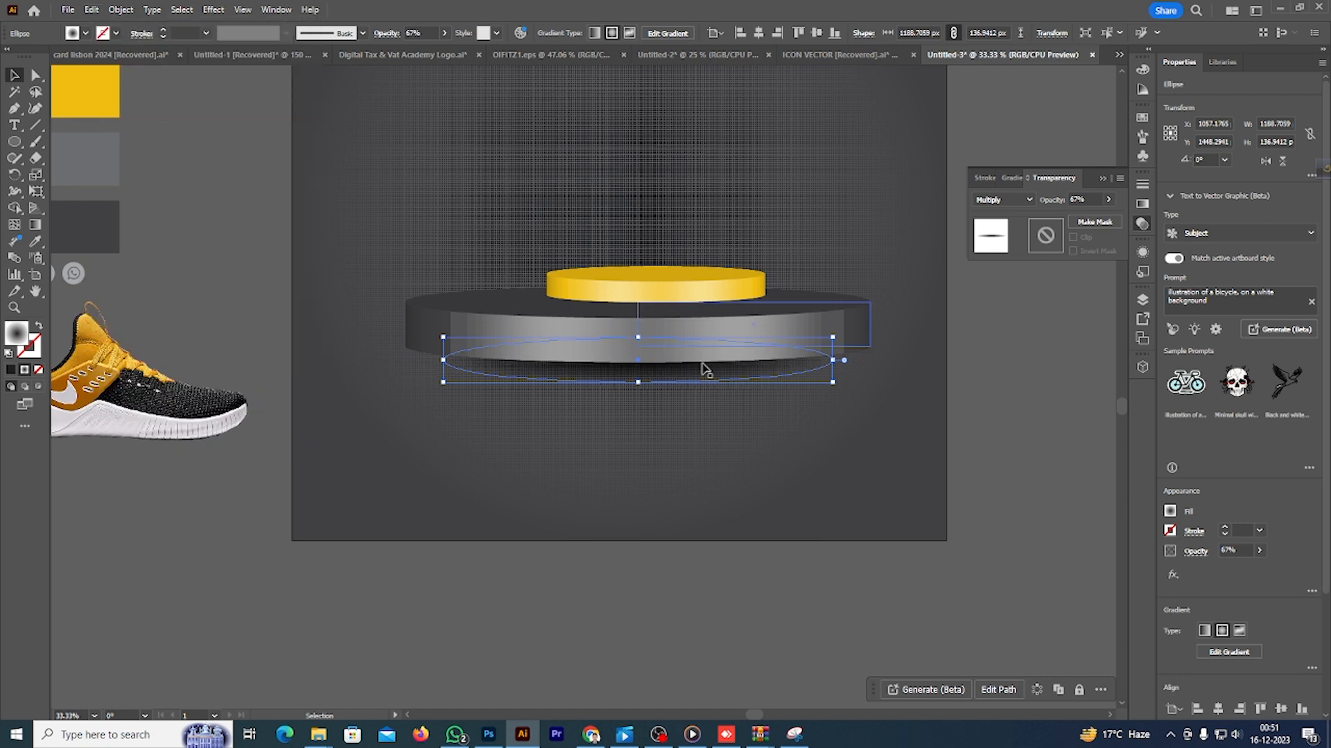
{"action": "left_click_drag", "start_coordinate": [664, 371], "coordinate": [669, 325]}
{"action": "right_click", "coordinate": [670, 326]}
{"action": "mouse_move", "coordinate": [714, 651]}
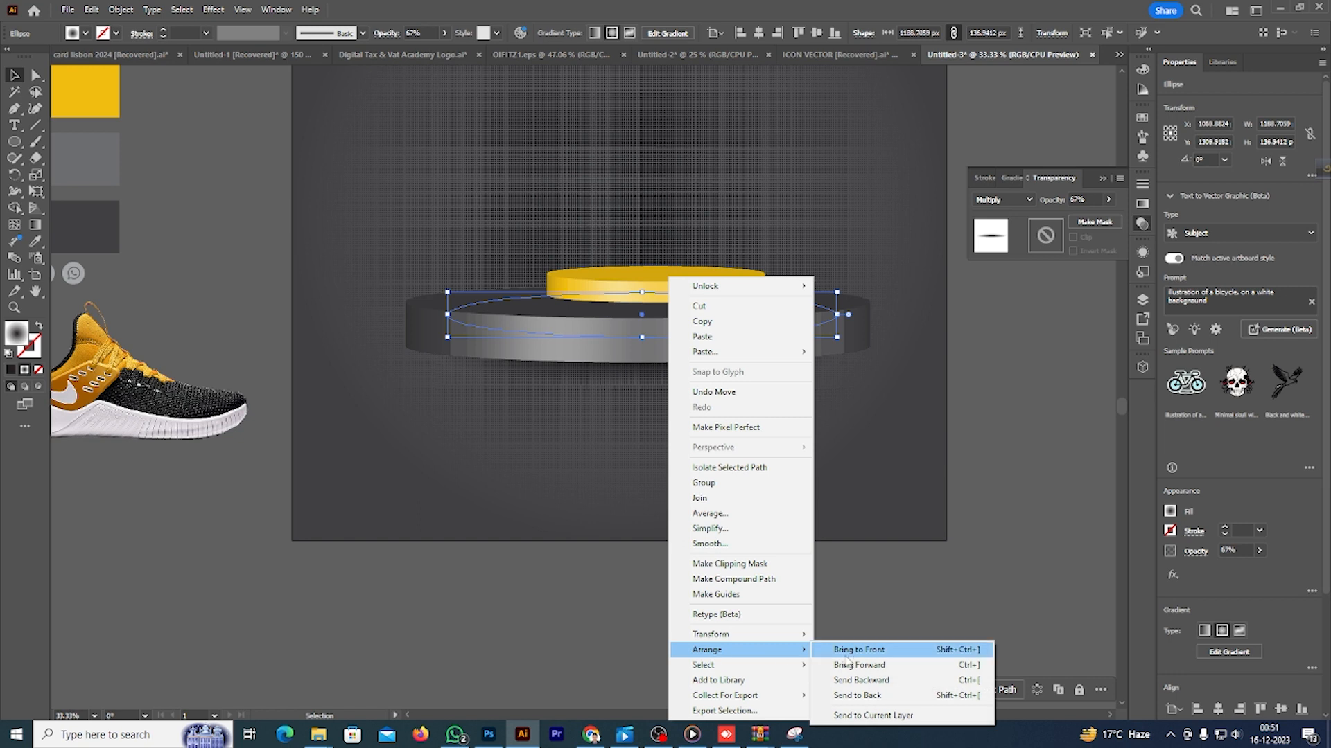
{"action": "left_click", "coordinate": [855, 655]}
- Flatten the copied shadow to about 87 px high and bring the yellow disc in front of it
{"action": "key", "text": "ctrl+plus"}
{"action": "key", "text": "ctrl+plus"}
{"action": "key", "text": "ctrl+plus"}
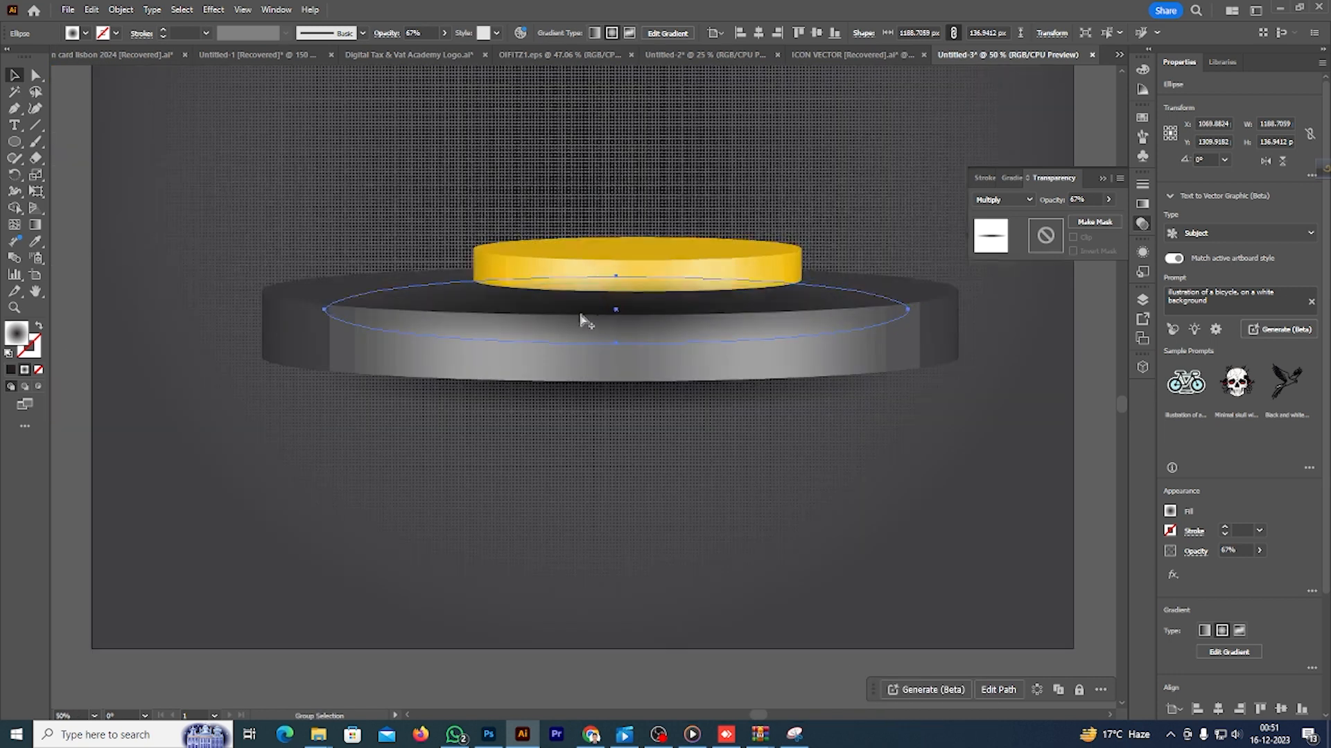
{"action": "left_click_drag", "start_coordinate": [651, 375], "coordinate": [651, 323]}
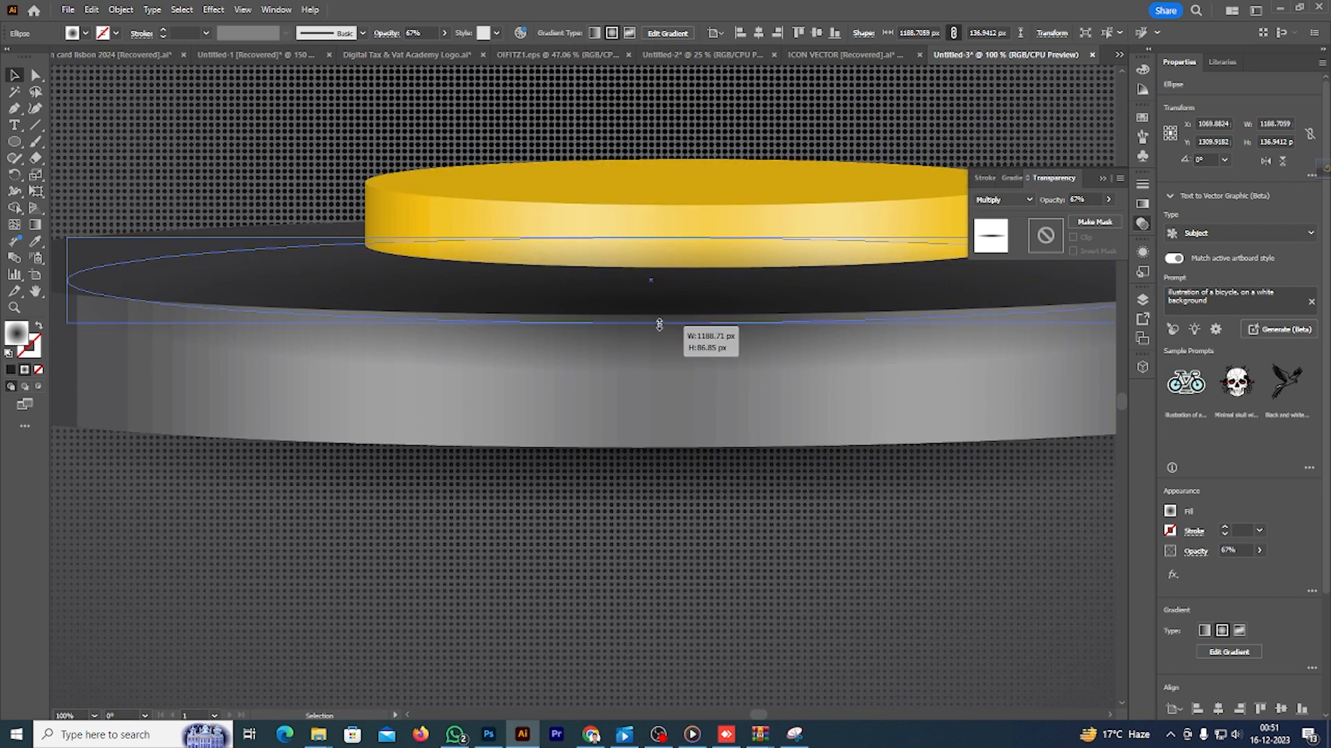
{"action": "right_click", "coordinate": [666, 206]}
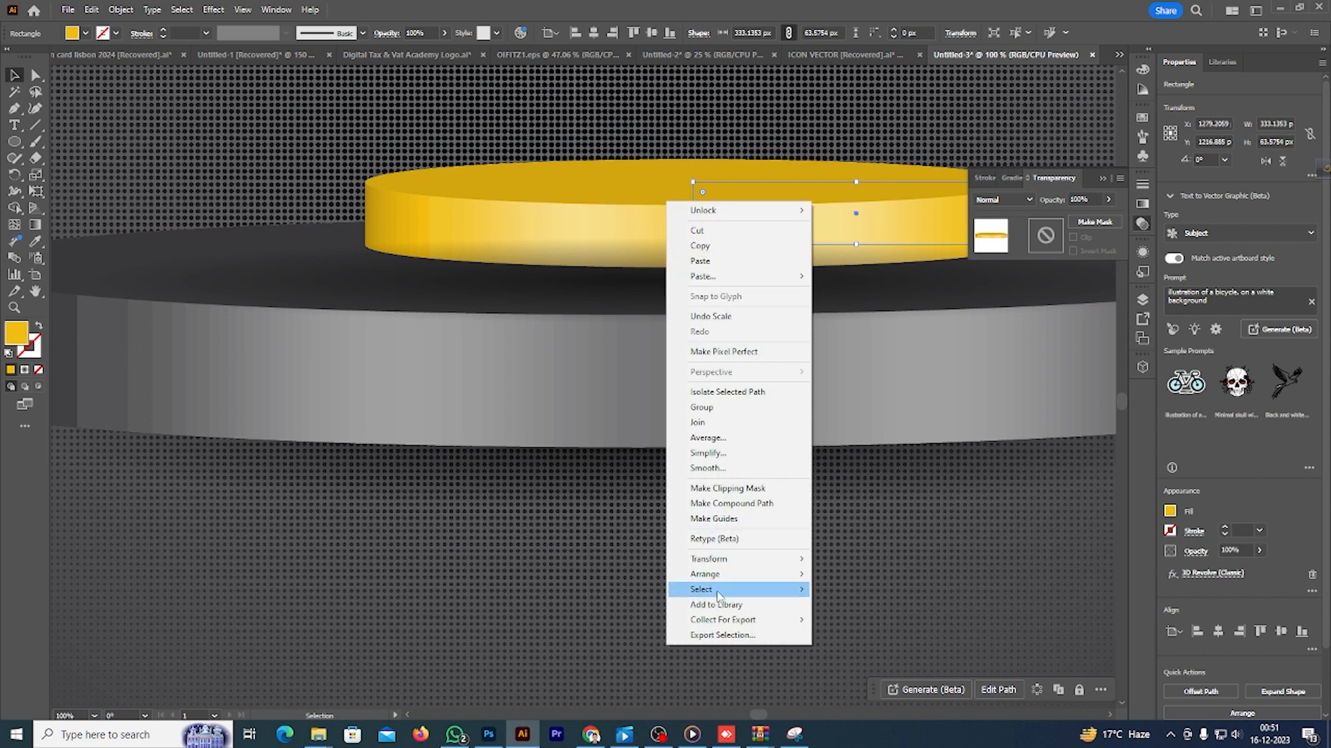
{"action": "left_click", "coordinate": [844, 575]}
- Scale the copied shadow down to about 754 px wide and 55 px high beneath the yellow disc
{"action": "scroll", "coordinate": [610, 380], "scroll_direction": "up", "scroll_amount": 1}
{"action": "left_click", "coordinate": [610, 310]}
{"action": "scroll", "coordinate": [676, 372], "scroll_direction": "down", "scroll_amount": 1}
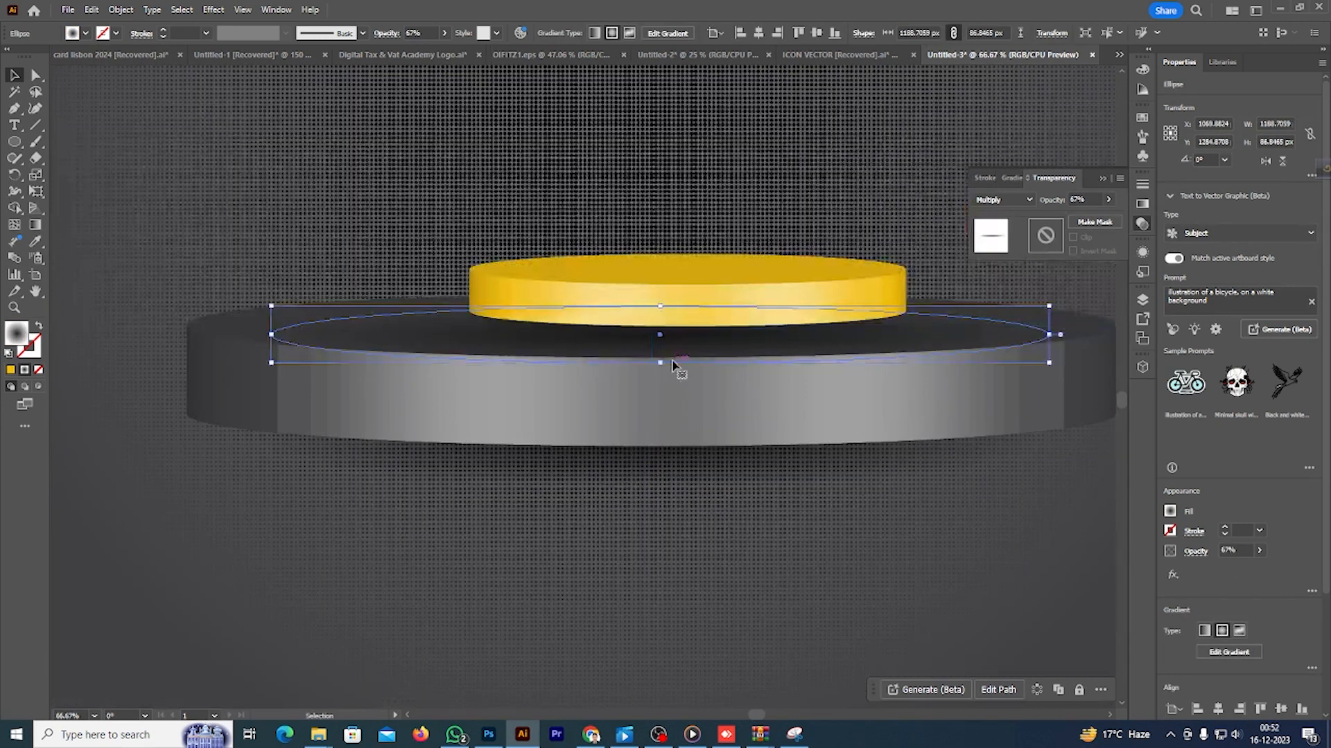
{"action": "left_click_drag", "start_coordinate": [290, 337], "coordinate": [417, 342]}
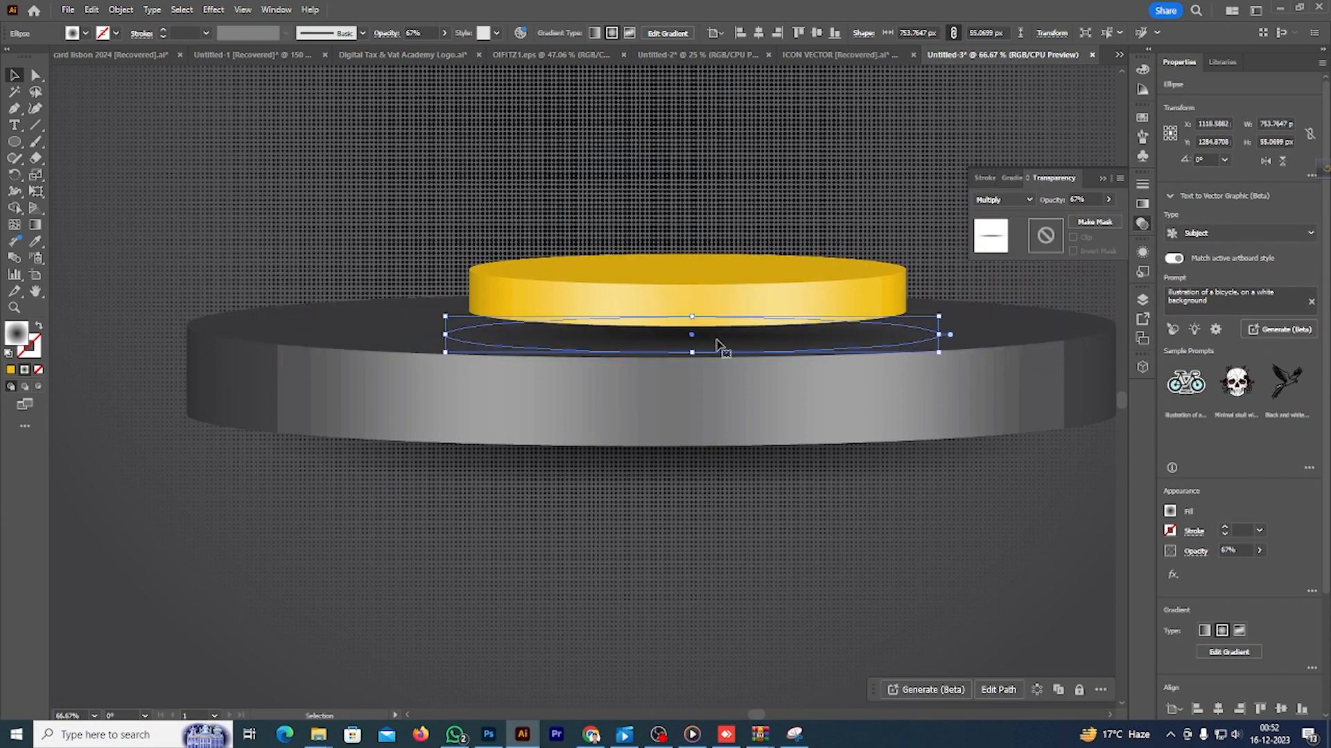
- Shift the yellow disc slightly left towards the middle of the grey disc and deselect it
{"action": "left_click", "coordinate": [693, 288]}
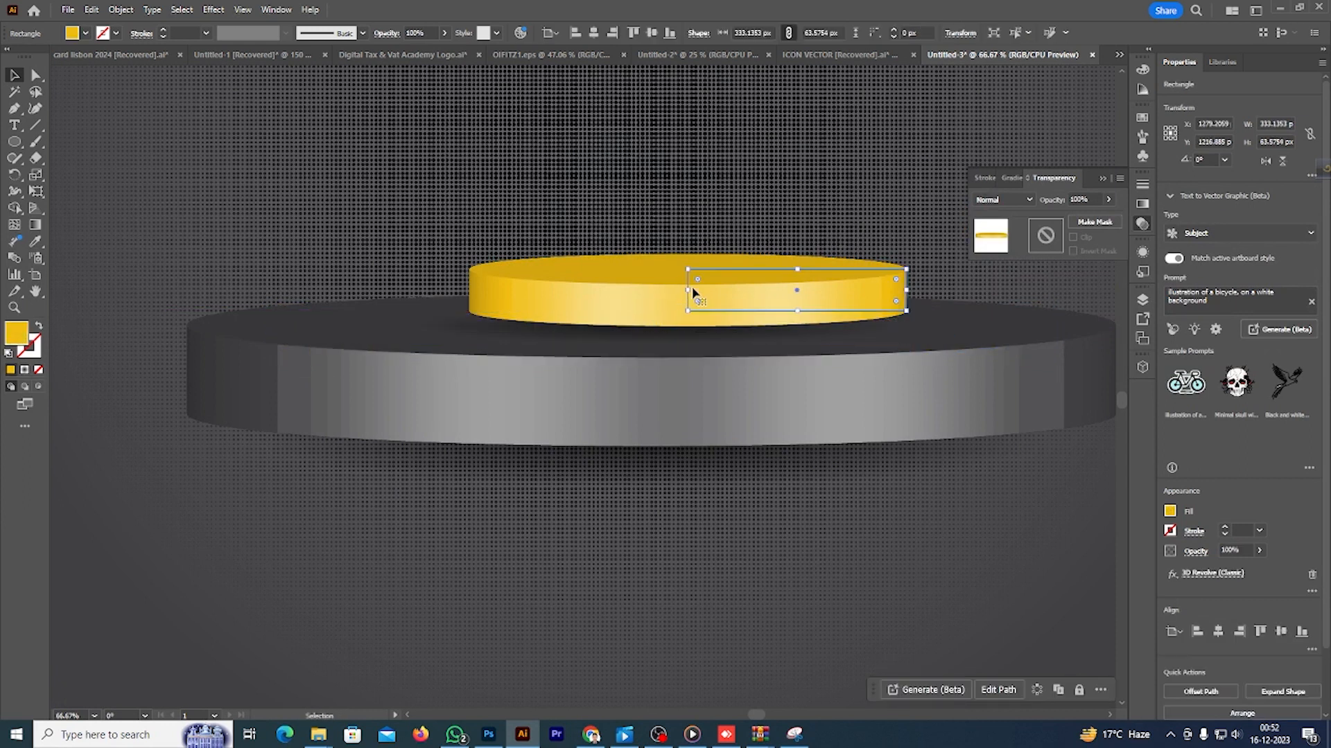
{"action": "left_click_drag", "start_coordinate": [693, 289], "coordinate": [677, 292]}
{"action": "left_click", "coordinate": [812, 577]}
{"action": "scroll", "coordinate": [812, 578], "scroll_direction": "down", "scroll_amount": 2}
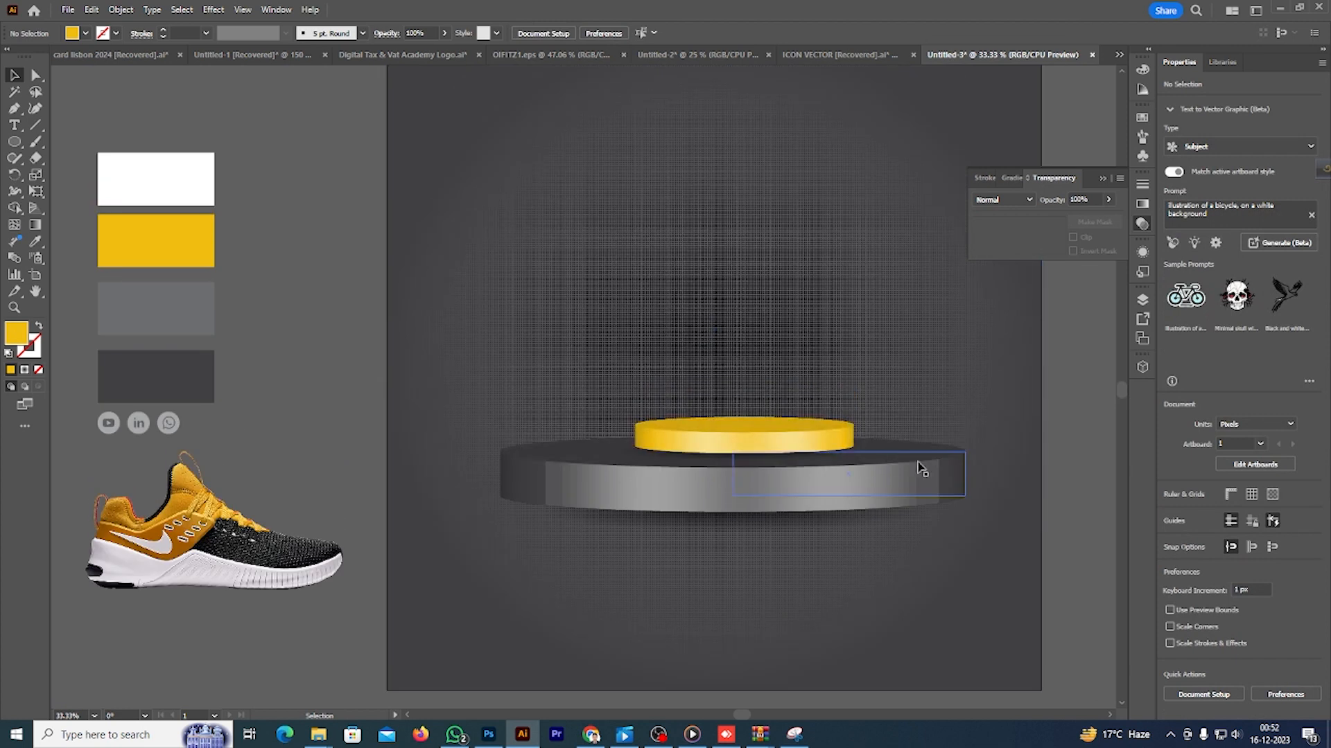
- Duplicate the yellow disc's shadow, place the copy on top of the yellow disc and bring it to the front
{"action": "left_click", "coordinate": [773, 464]}
{"action": "scroll", "coordinate": [773, 466], "scroll_direction": "up", "scroll_amount": 1}
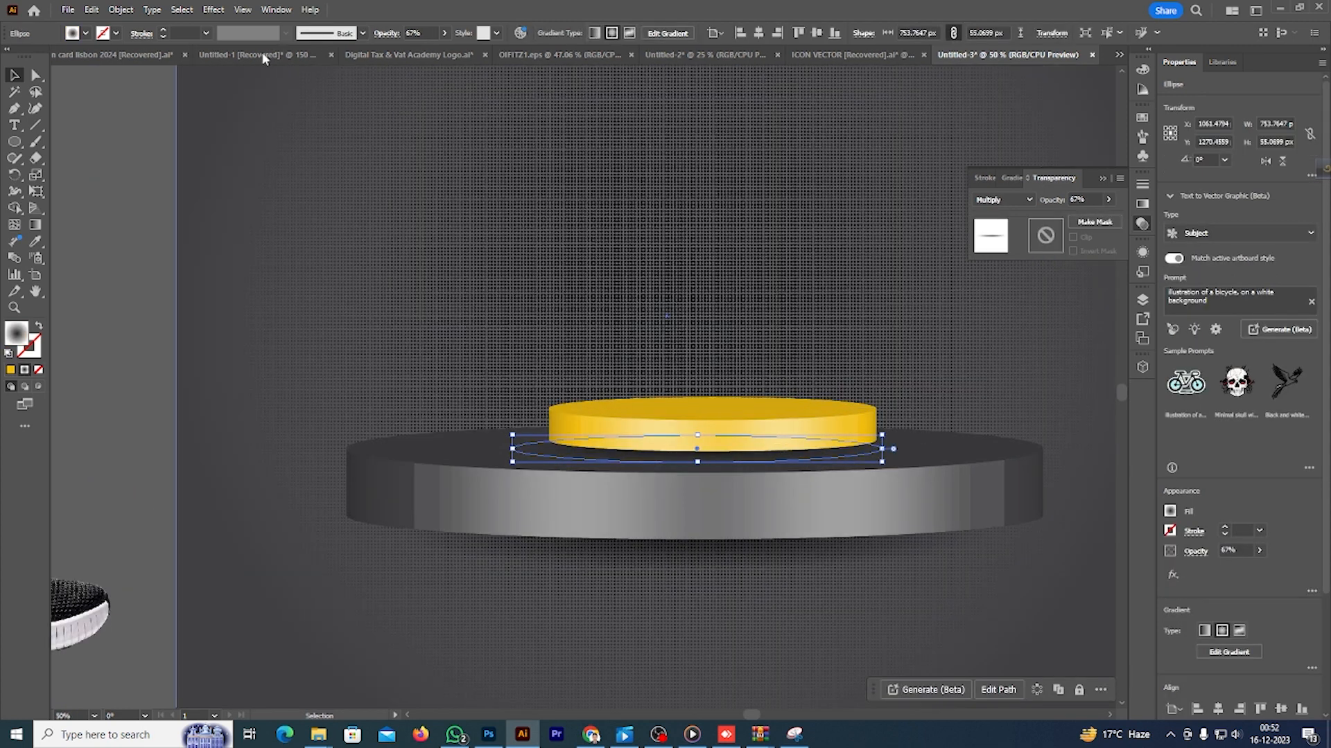
{"action": "left_click", "coordinate": [92, 9]}
{"action": "left_click", "coordinate": [114, 76]}
{"action": "left_click", "coordinate": [91, 10]}
{"action": "left_click", "coordinate": [119, 106]}
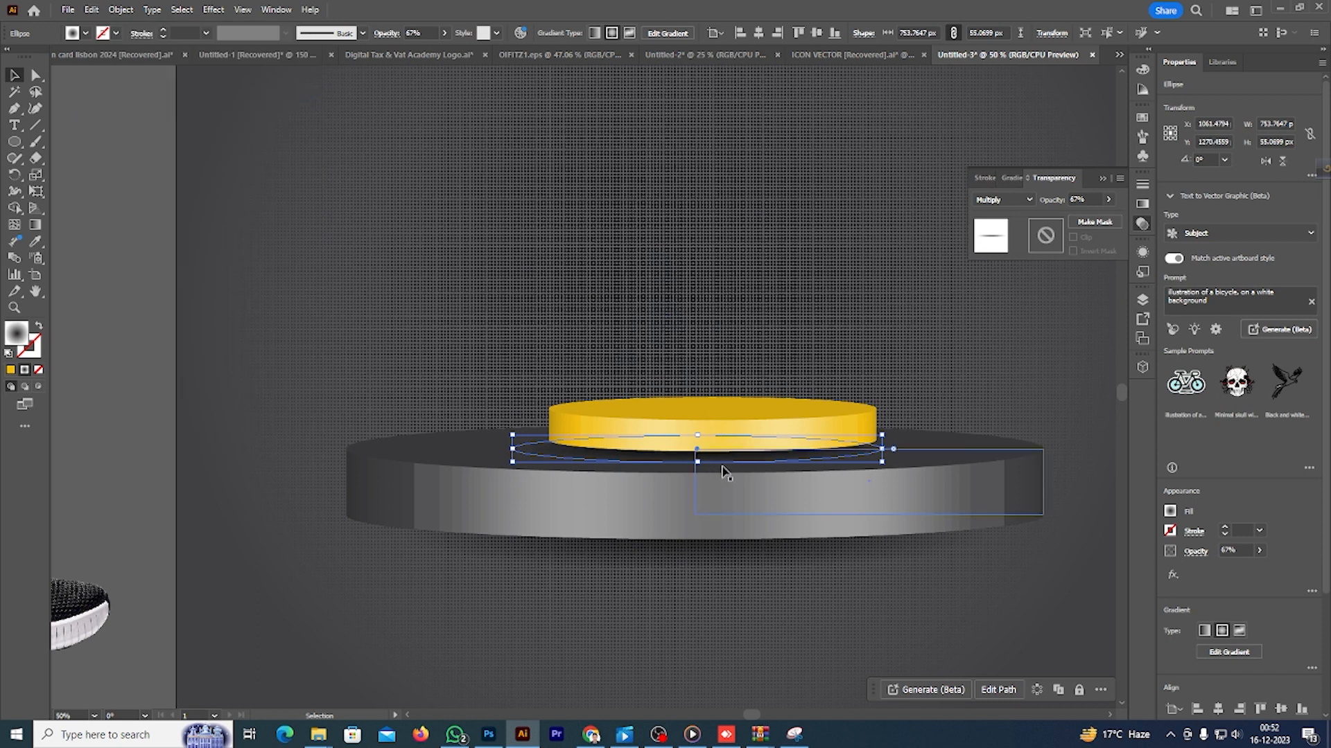
{"action": "left_click_drag", "start_coordinate": [723, 462], "coordinate": [732, 416]}
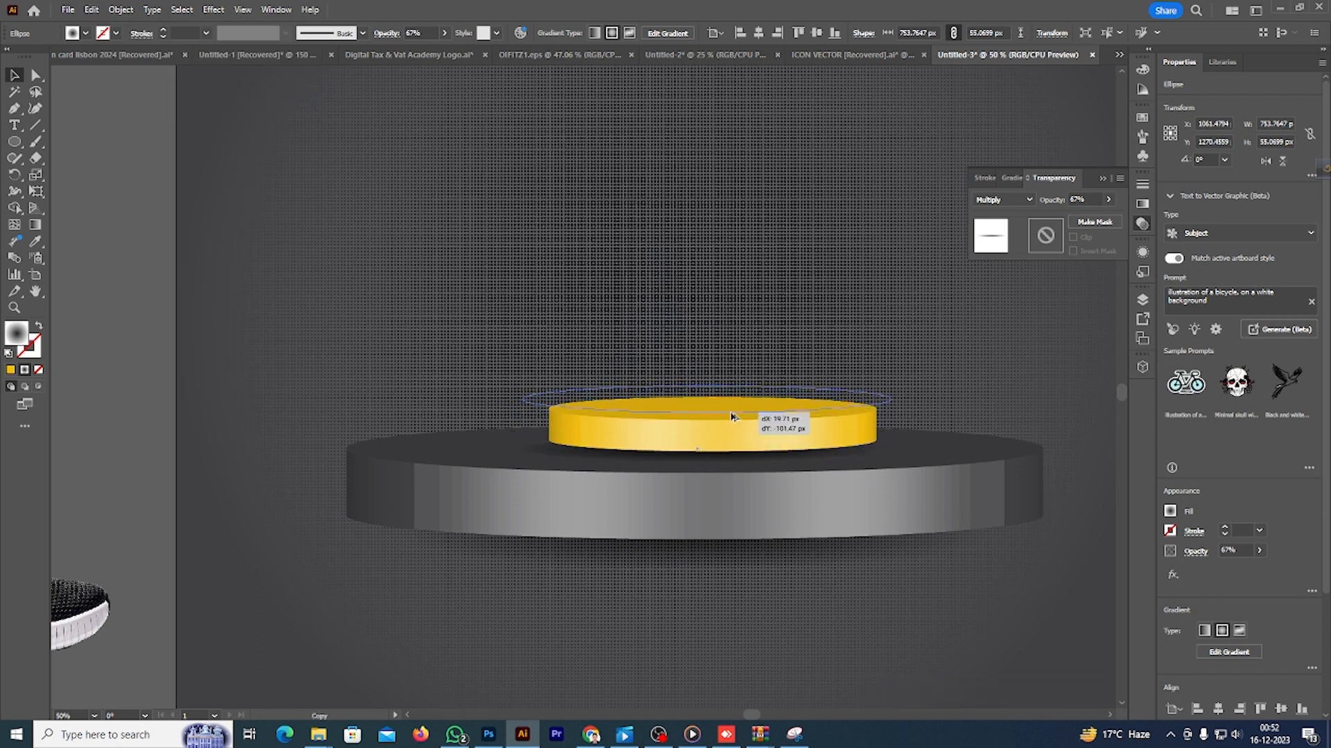
{"action": "right_click", "coordinate": [732, 416]}
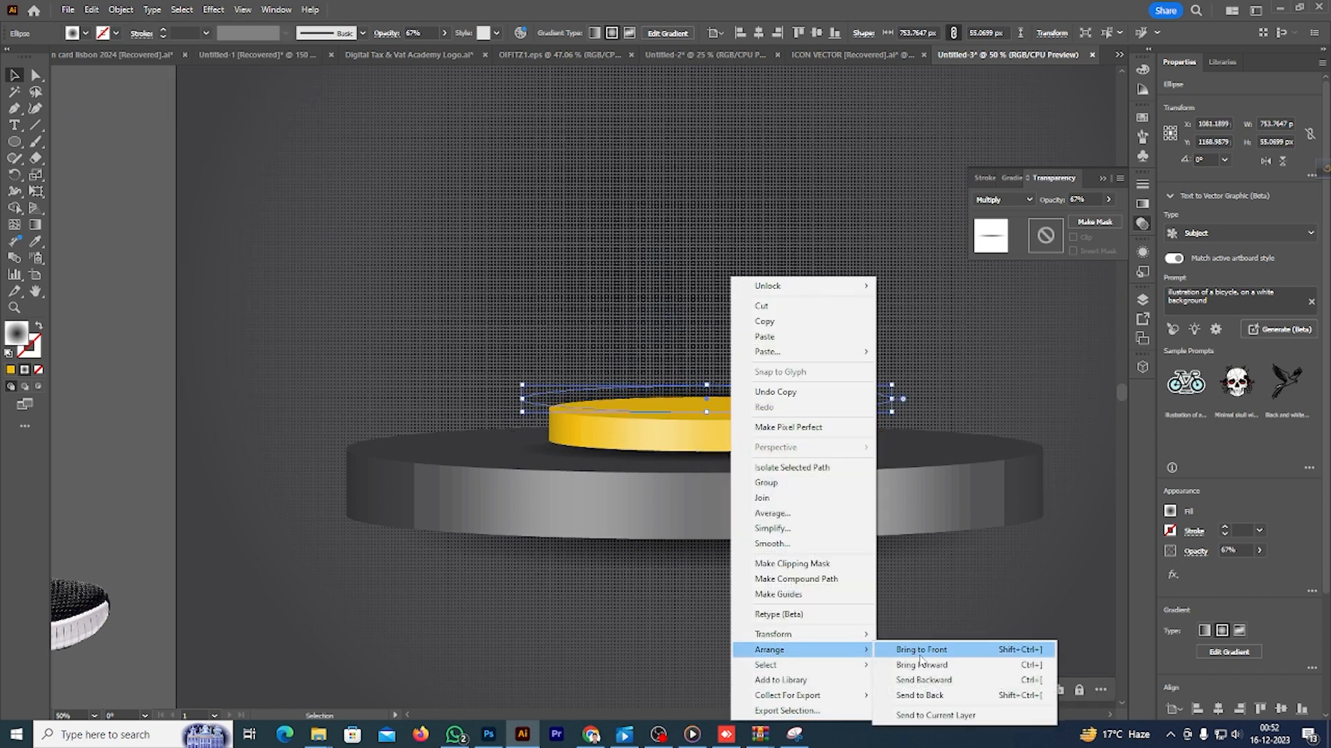
{"action": "left_click", "coordinate": [915, 650]}
- Scale the top shadow to about 408 px wide and 30 px high and fit it on the yellow disc's right half
{"action": "scroll", "coordinate": [728, 397], "scroll_direction": "up", "scroll_amount": 1}
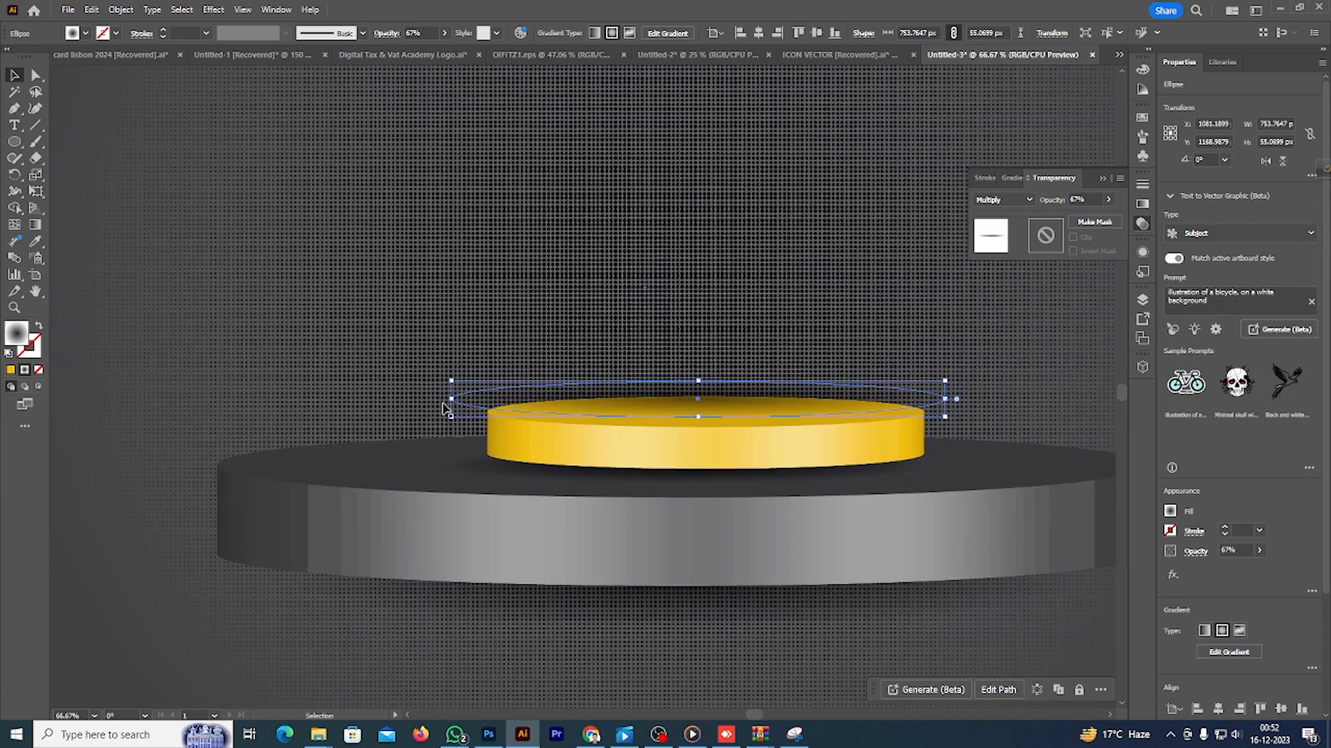
{"action": "left_click_drag", "start_coordinate": [451, 398], "coordinate": [802, 421]}
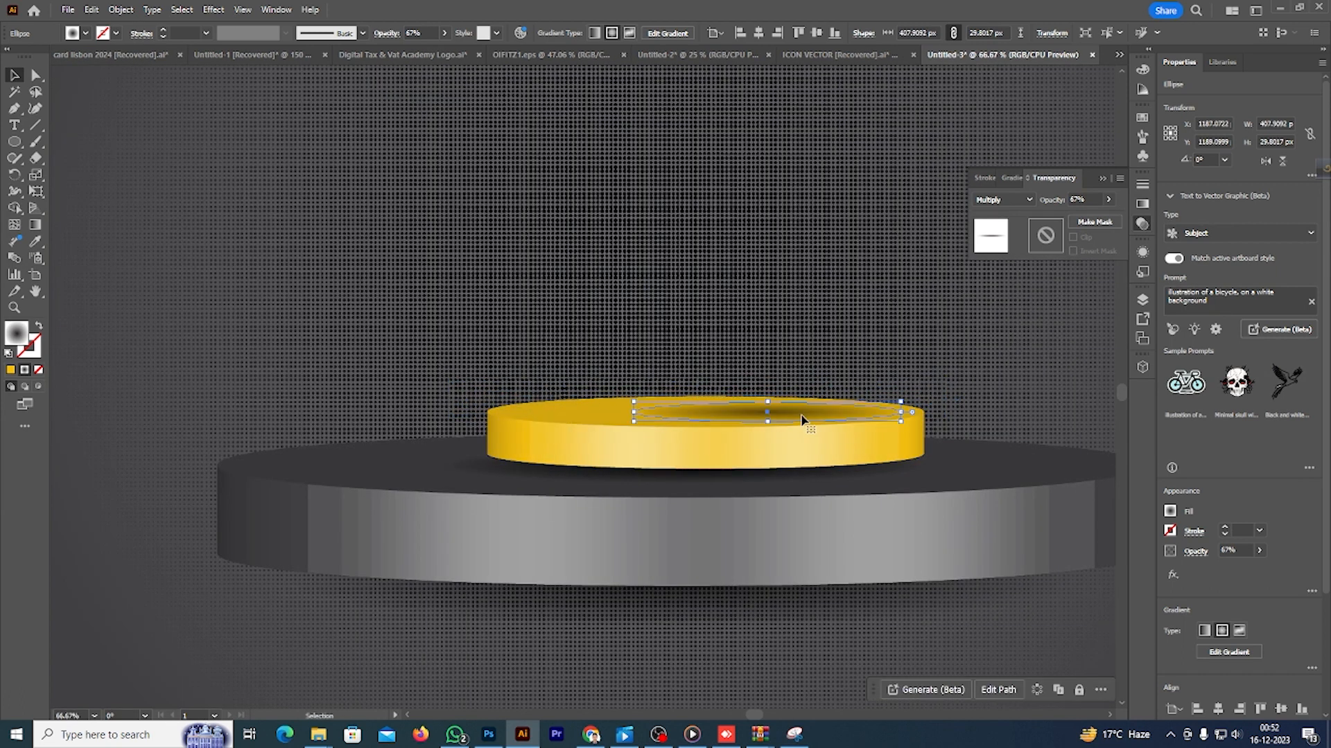
{"action": "scroll", "coordinate": [802, 417], "scroll_direction": "down", "scroll_amount": 2}
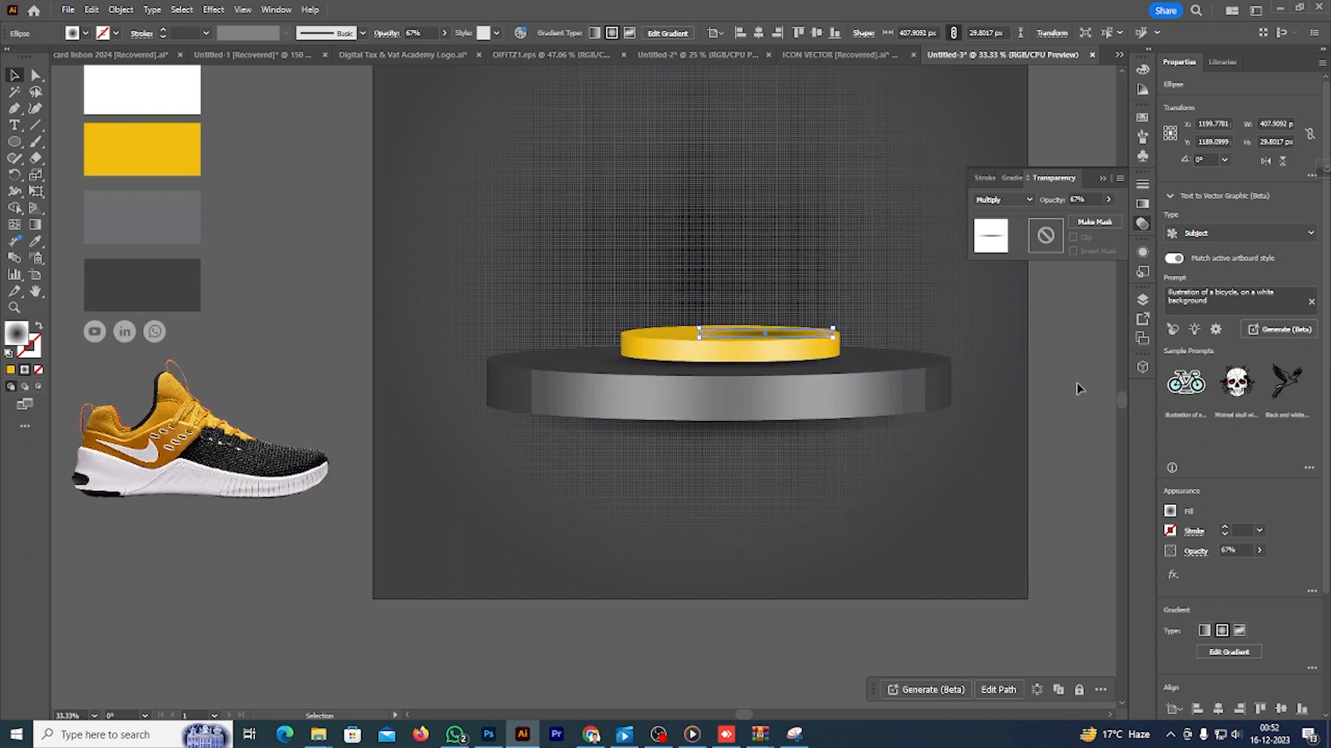
{"action": "left_click", "coordinate": [899, 370]}
{"action": "scroll", "coordinate": [847, 380], "scroll_direction": "down", "scroll_amount": 1}
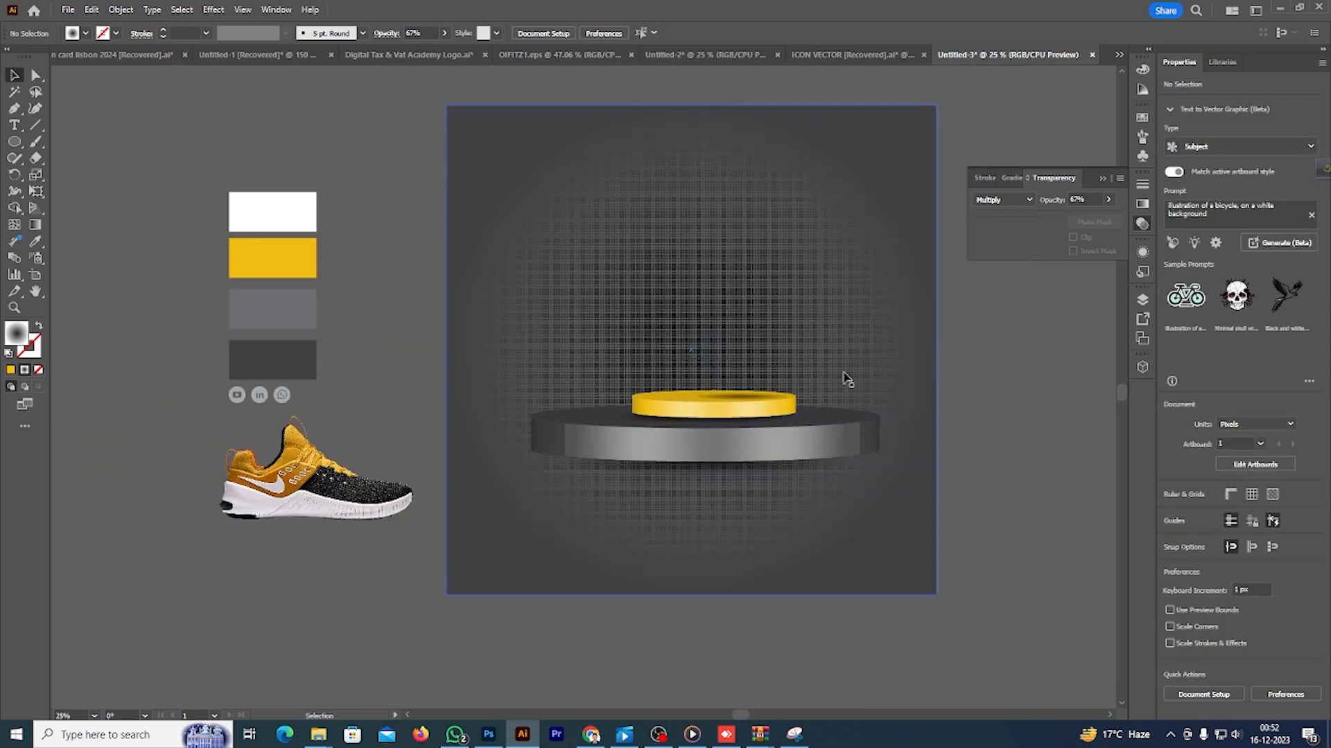
- Reduce the grey disc's profile height to about 94 px and raise the shadow beneath it to meet its lower edge
{"action": "left_click", "coordinate": [748, 447]}
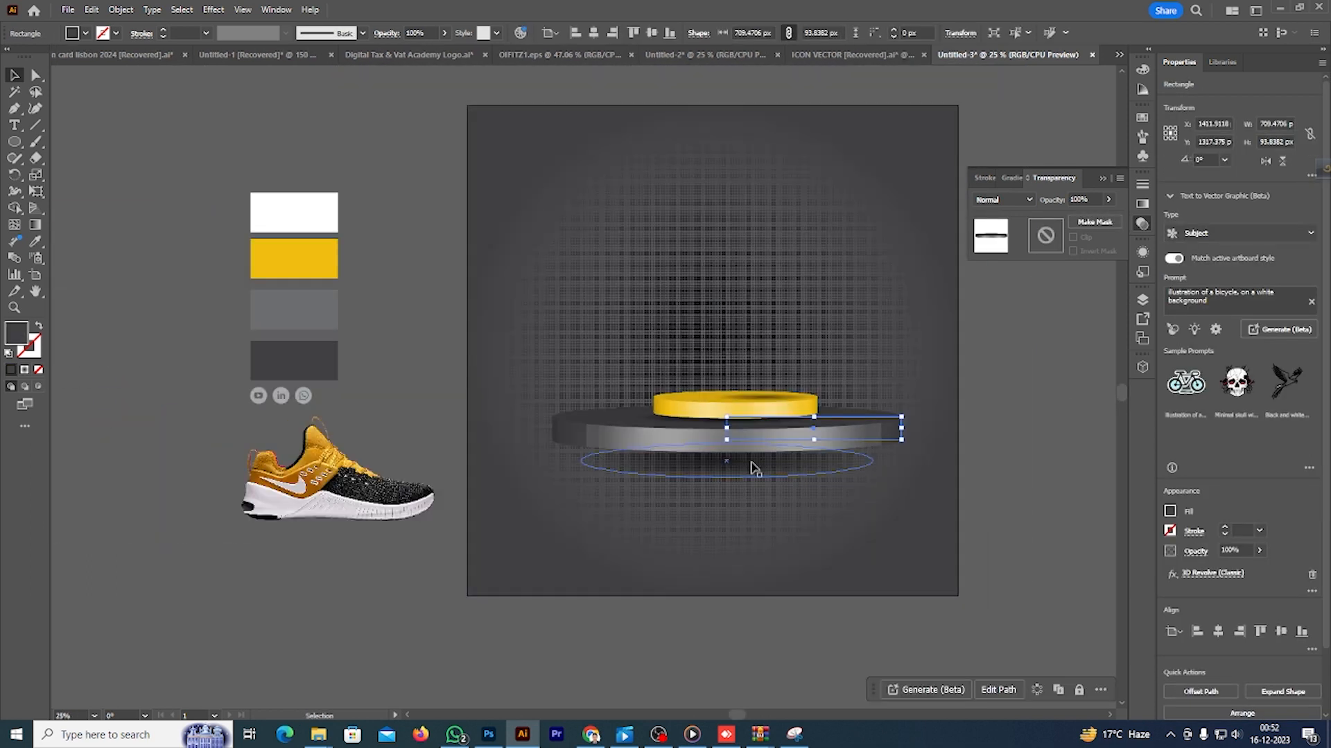
{"action": "left_click", "coordinate": [740, 470]}
{"action": "scroll", "coordinate": [820, 471], "scroll_direction": "up", "scroll_amount": 1}
{"action": "left_click_drag", "start_coordinate": [710, 469], "coordinate": [709, 456]}
{"action": "scroll", "coordinate": [807, 452], "scroll_direction": "down", "scroll_amount": 1}
{"action": "left_click", "coordinate": [987, 422]}
- Reduce the yellow disc's profile height to about 50 px and lower the disc to sit on the grey disc
{"action": "left_click", "coordinate": [762, 402]}
{"action": "scroll", "coordinate": [752, 412], "scroll_direction": "up", "scroll_amount": 1}
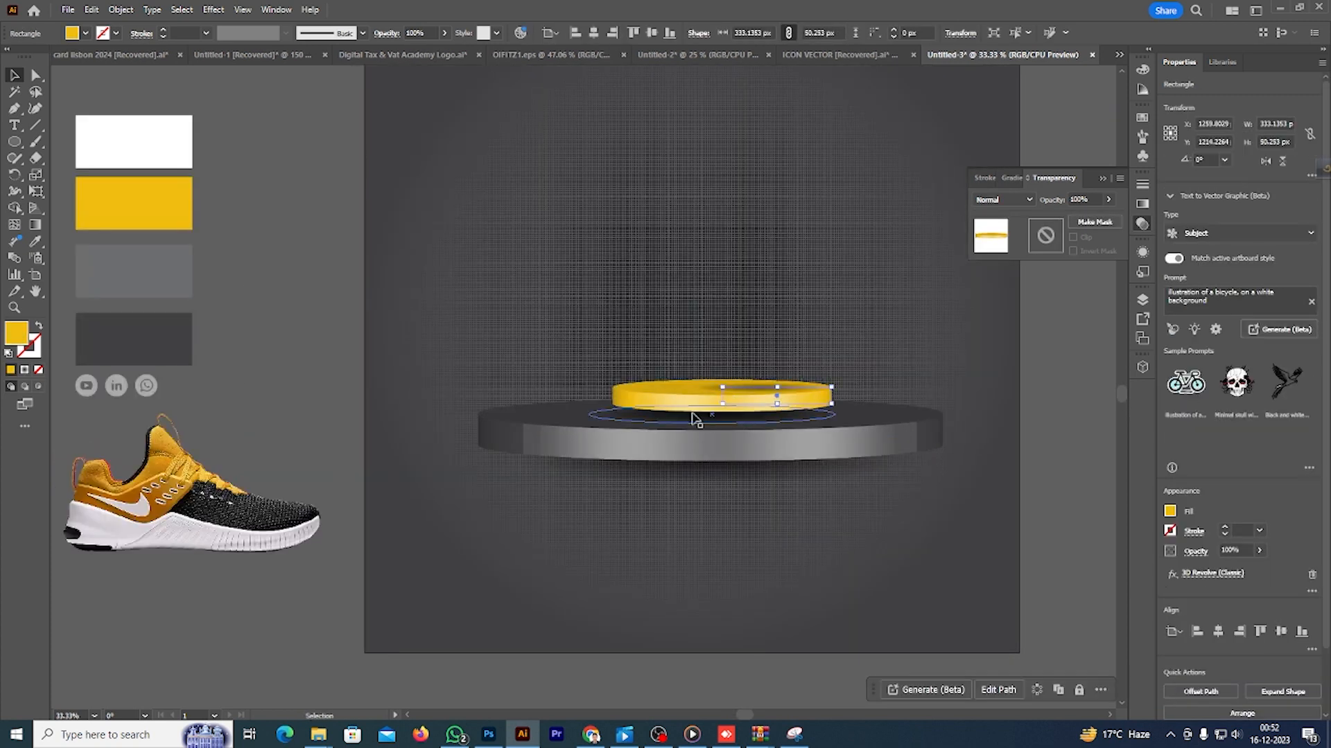
{"action": "left_click_drag", "start_coordinate": [695, 418], "coordinate": [695, 419]}
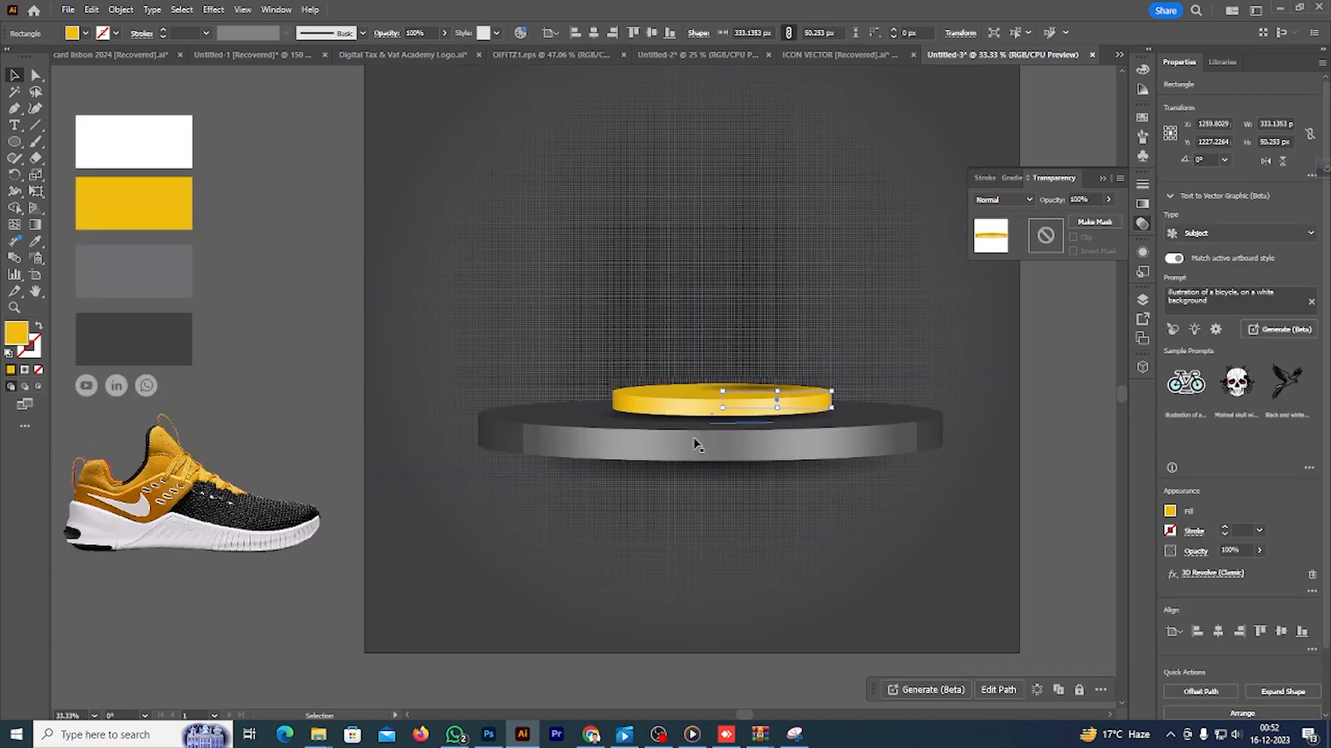
{"action": "scroll", "coordinate": [700, 416], "scroll_direction": "down", "scroll_amount": 1}
{"action": "left_click", "coordinate": [981, 478]}
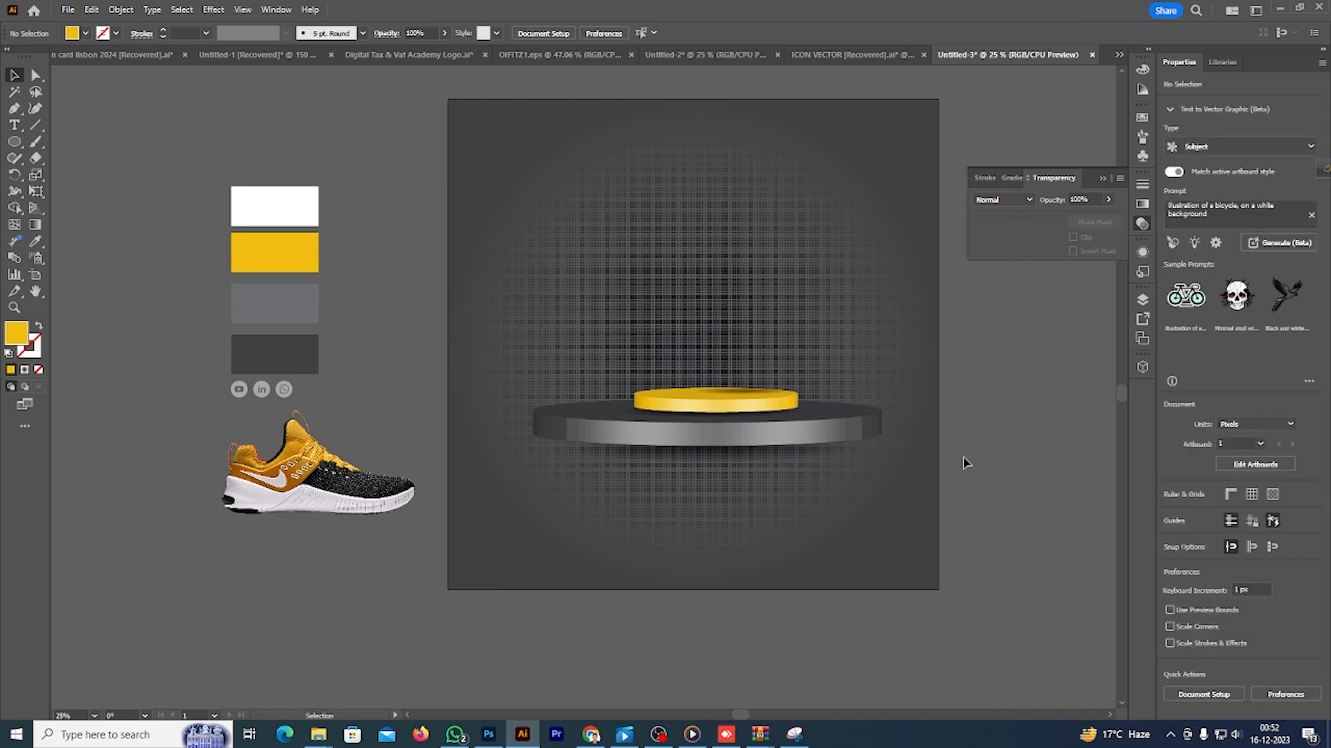
- Move the shoe image onto the artboard above the podium and bring it to the front
{"action": "left_click", "coordinate": [299, 489]}
{"action": "left_click_drag", "start_coordinate": [307, 482], "coordinate": [612, 348]}
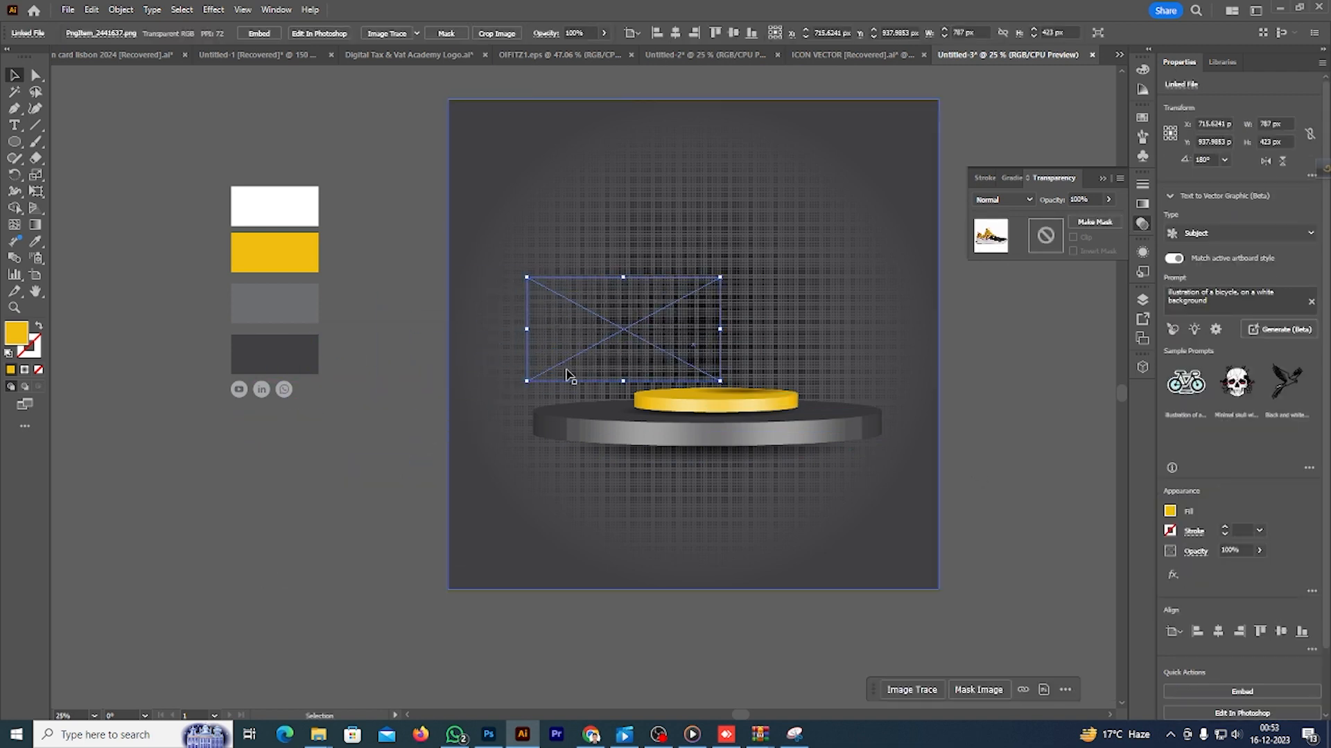
{"action": "right_click", "coordinate": [646, 348]}
{"action": "mouse_move", "coordinate": [728, 563]}
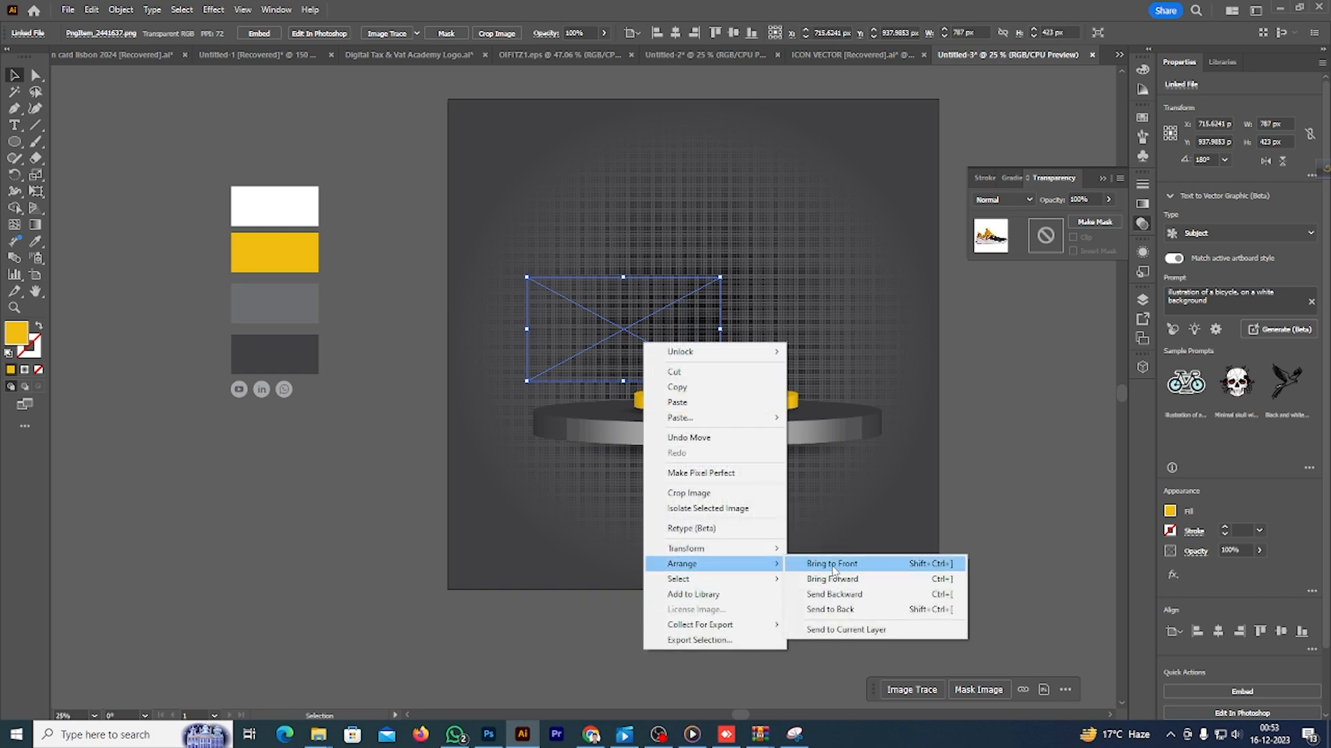
{"action": "left_click", "coordinate": [833, 565]}
{"action": "scroll", "coordinate": [682, 352], "scroll_direction": "up", "scroll_amount": 2}
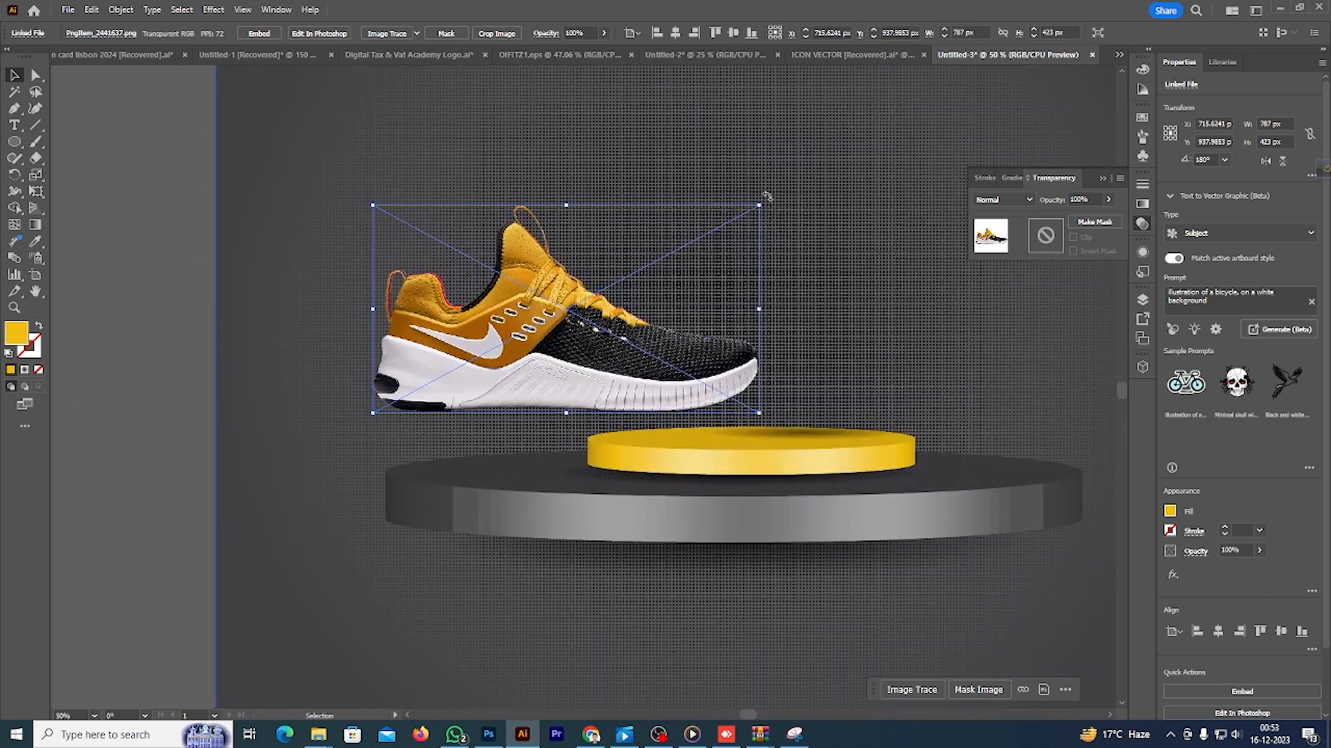
- Tilt the shoe toe-down by about 19°, rest its toe on the yellow disc and embed the image
{"action": "left_click_drag", "start_coordinate": [765, 202], "coordinate": [823, 270]}
{"action": "left_click_drag", "start_coordinate": [626, 371], "coordinate": [736, 361]}
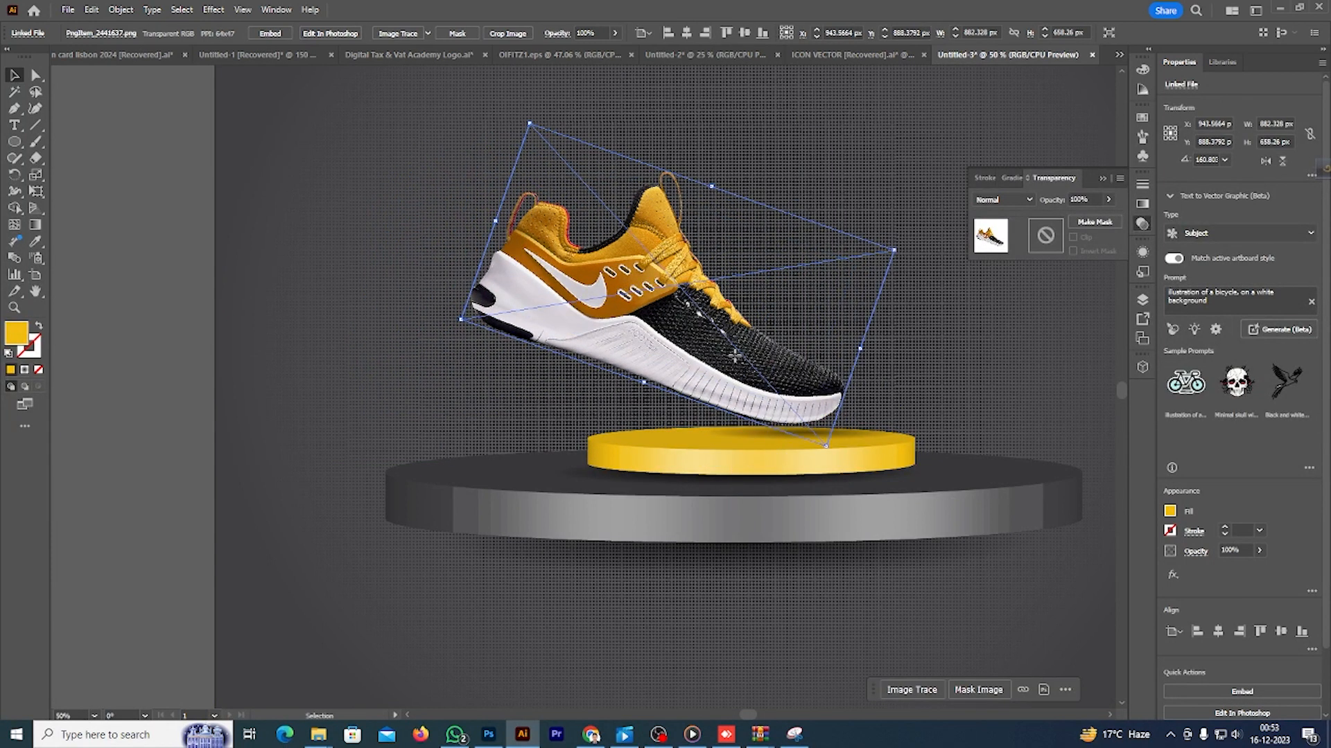
{"action": "scroll", "coordinate": [847, 395], "scroll_direction": "down", "scroll_amount": 2}
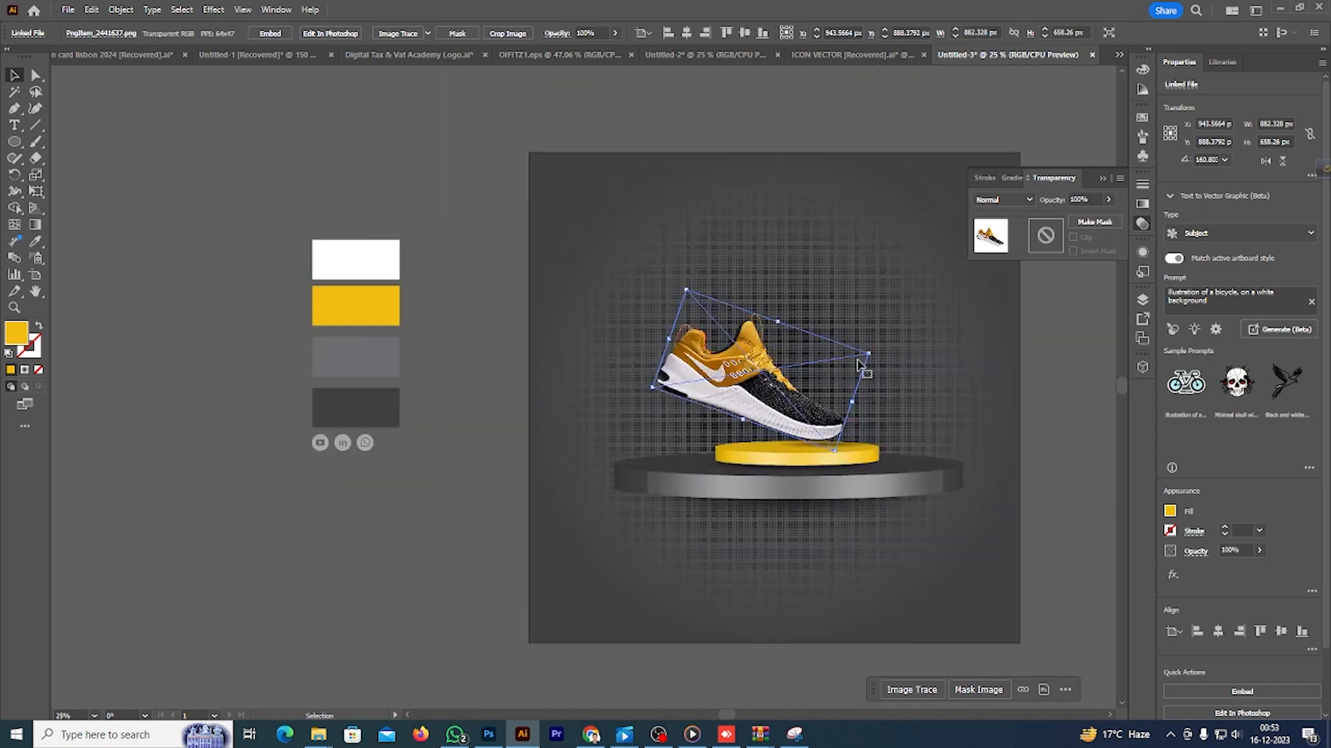
{"action": "scroll", "coordinate": [1053, 415], "scroll_direction": "up", "scroll_amount": 1}
{"action": "left_click", "coordinate": [270, 33]}
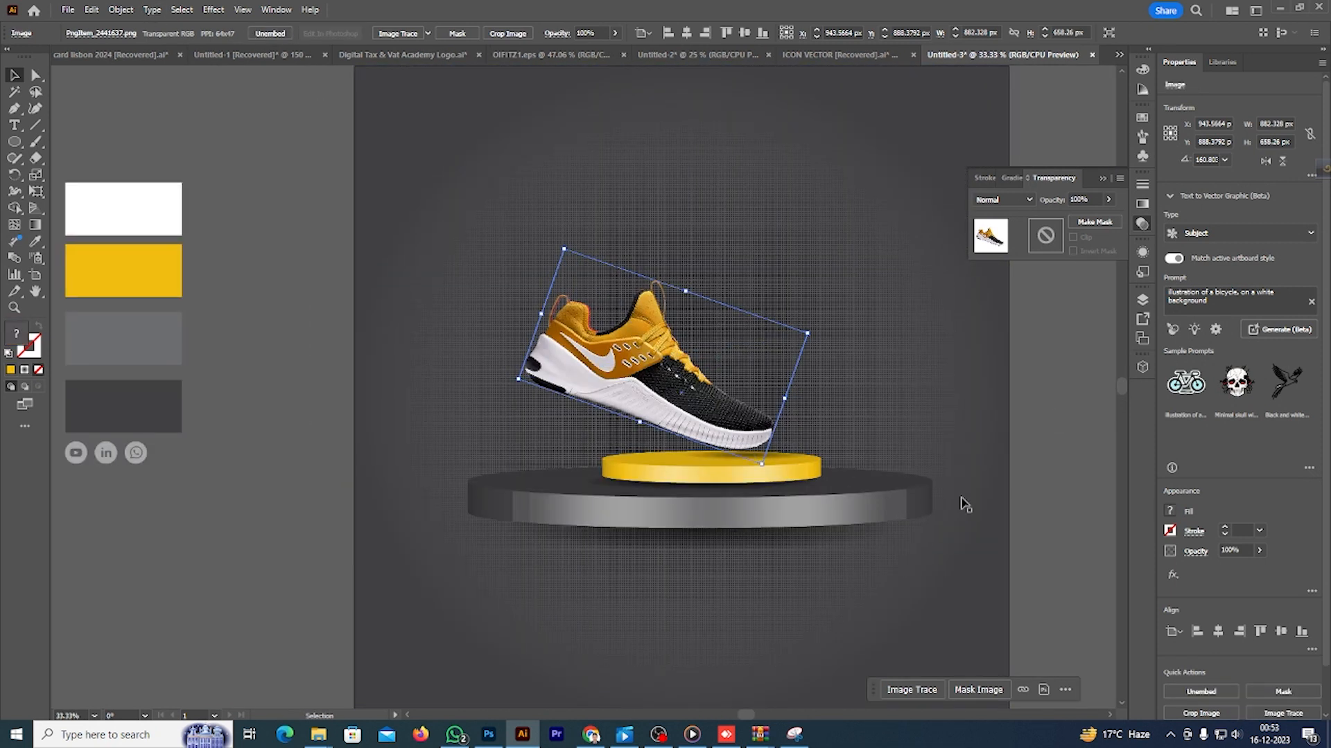
{"action": "left_click", "coordinate": [1068, 409]}
- Add the two-line text "LOGO HERE" at 48 pt near the artboard's upper left edge
{"action": "scroll", "coordinate": [813, 315], "scroll_direction": "down", "scroll_amount": 1}
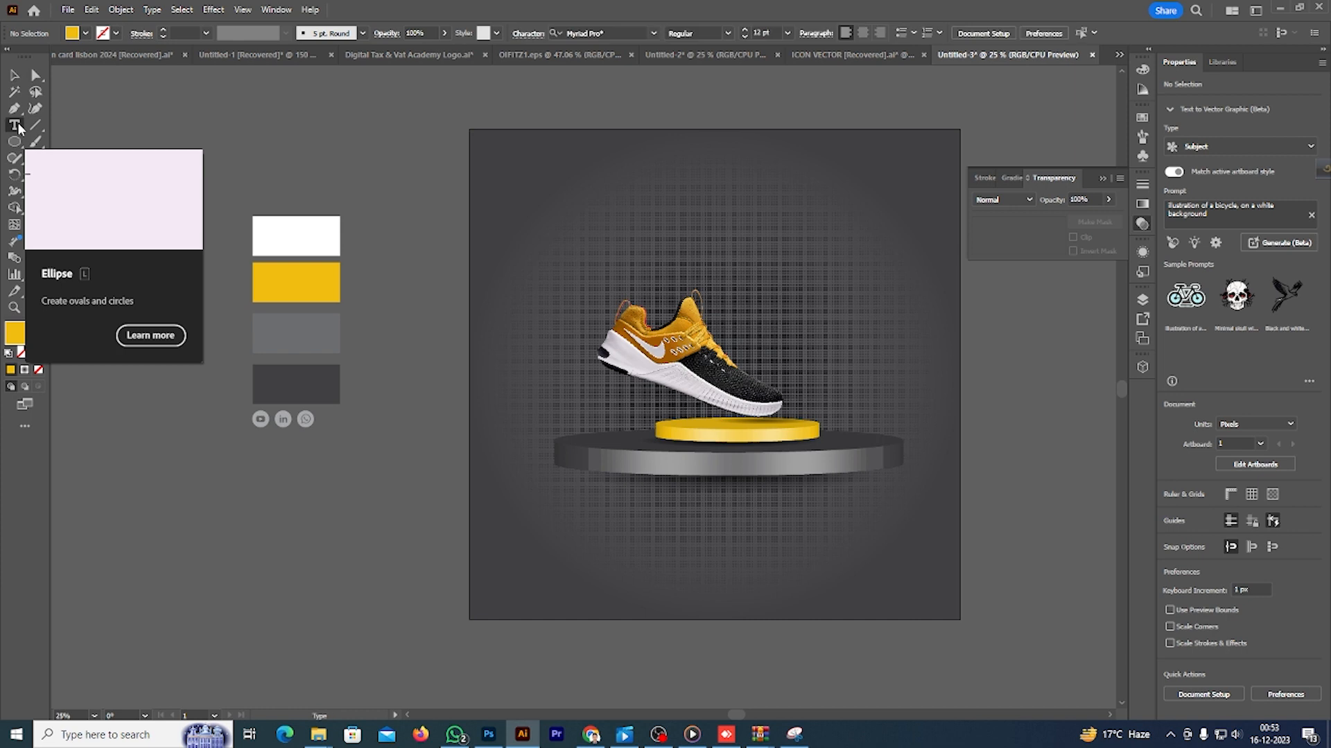
{"action": "left_click", "coordinate": [14, 125]}
{"action": "left_click", "coordinate": [449, 206]}
{"action": "scroll", "coordinate": [482, 206], "scroll_direction": "up", "scroll_amount": 1}
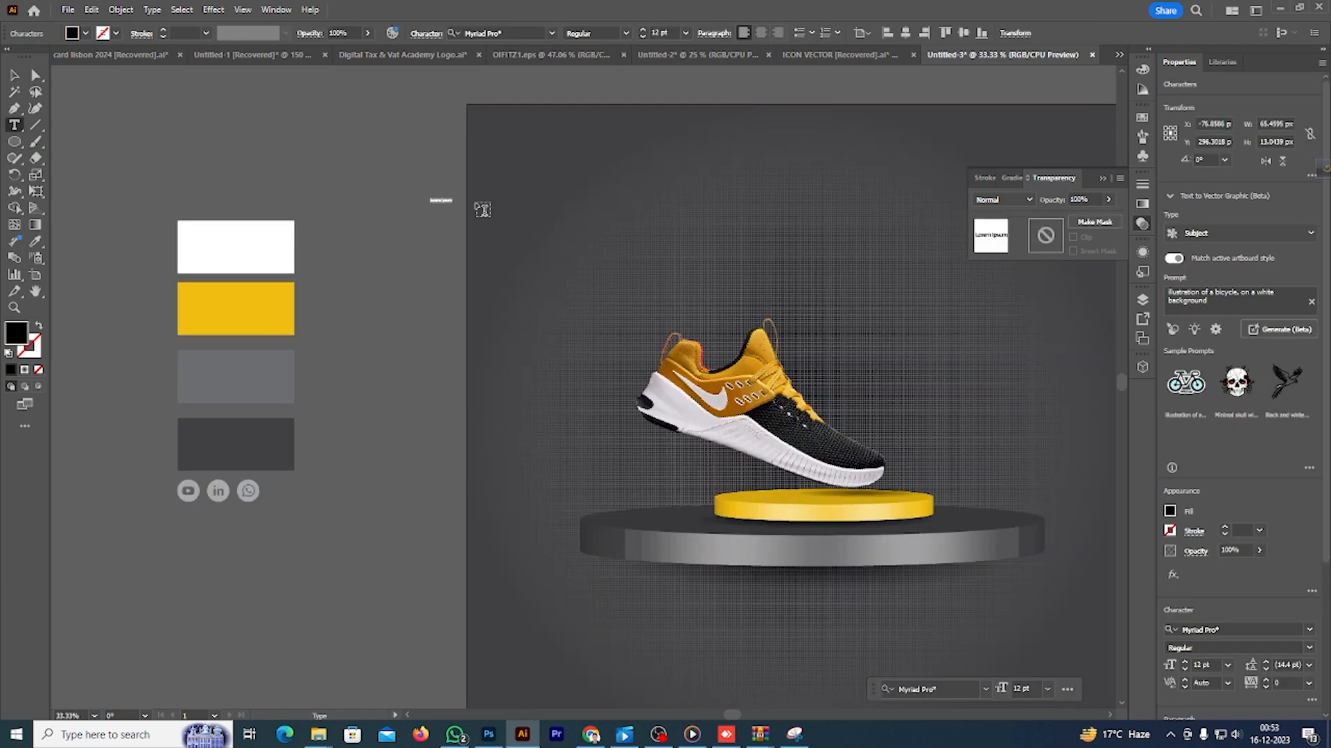
{"action": "left_click", "coordinate": [685, 33]}
{"action": "left_click", "coordinate": [703, 246]}
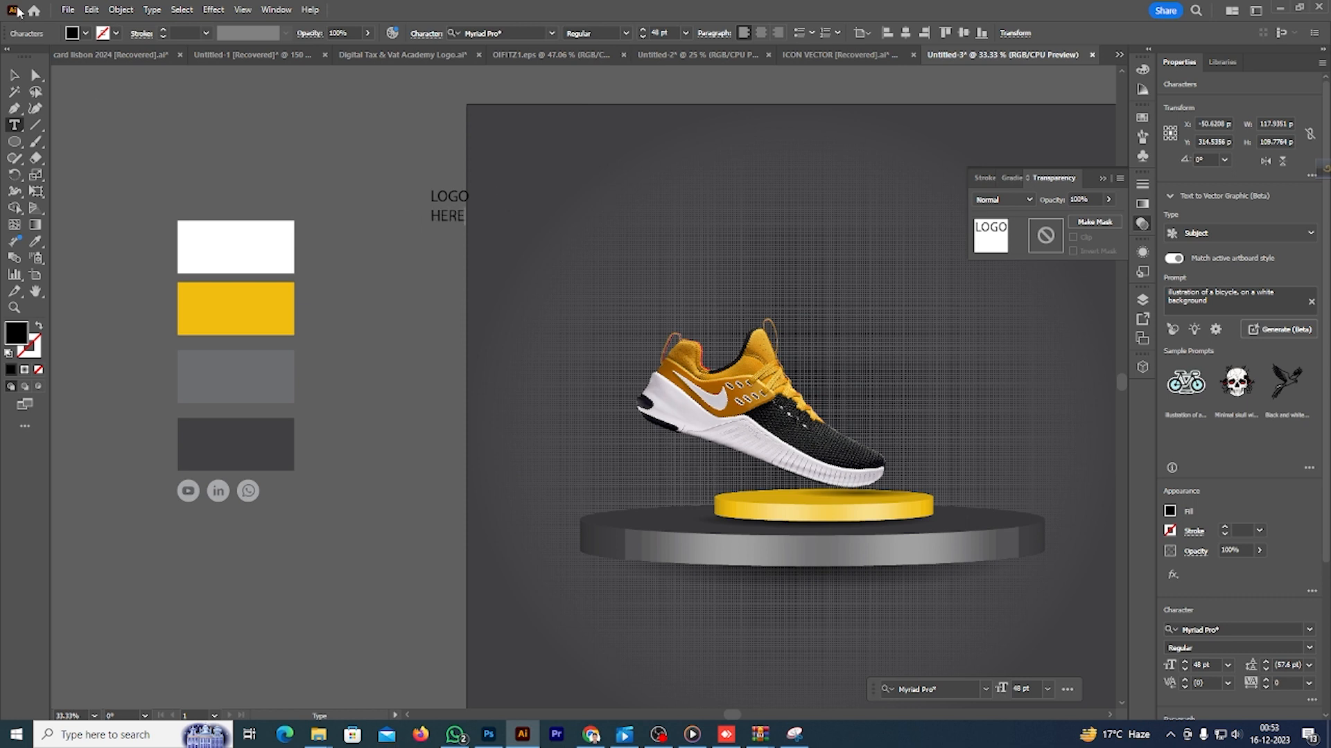
{"action": "key", "text": "Escape"}
- Set the logo text in Evogria, enlarge it to about 65 pt in the artboard's top left corner and fill it with the swatch yellow
{"action": "left_click", "coordinate": [499, 32]}
{"action": "type", "text": "evo"}
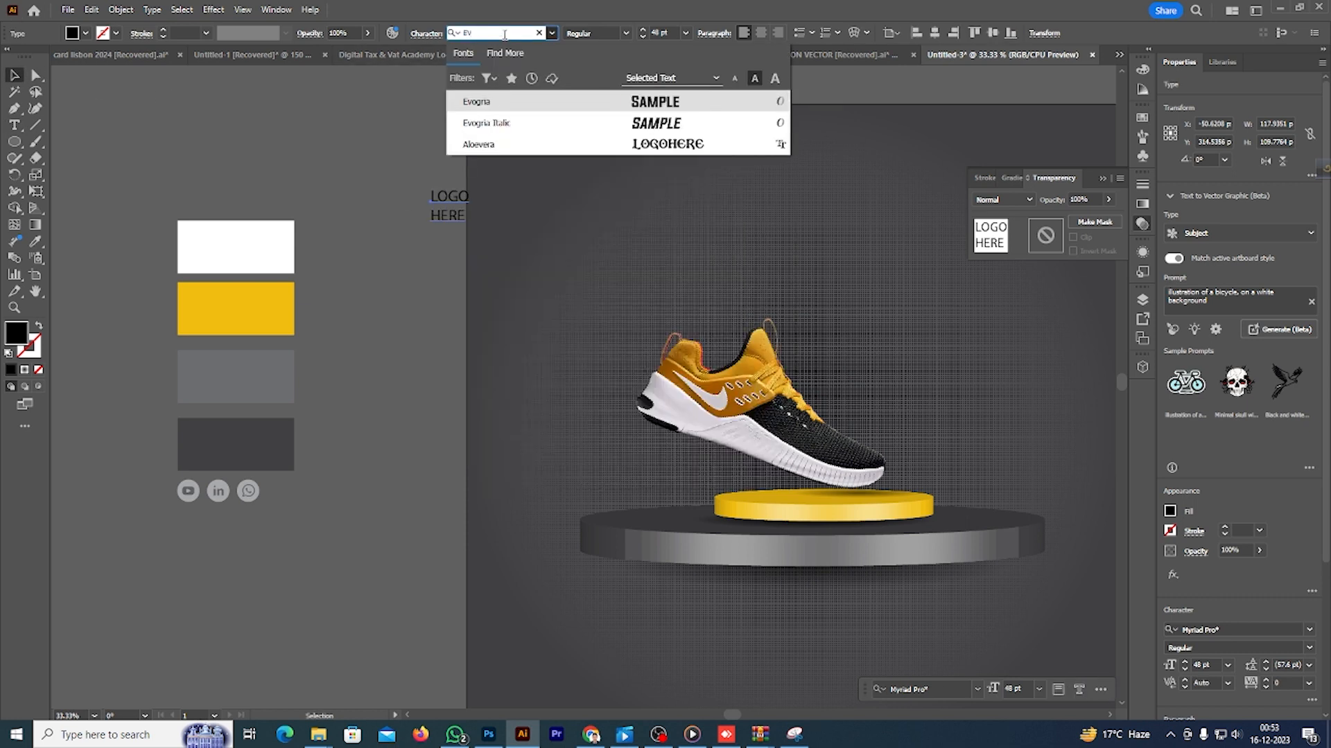
{"action": "left_click", "coordinate": [509, 103]}
{"action": "left_click_drag", "start_coordinate": [448, 205], "coordinate": [553, 192]}
{"action": "left_click", "coordinate": [35, 241]}
{"action": "left_click", "coordinate": [208, 299]}
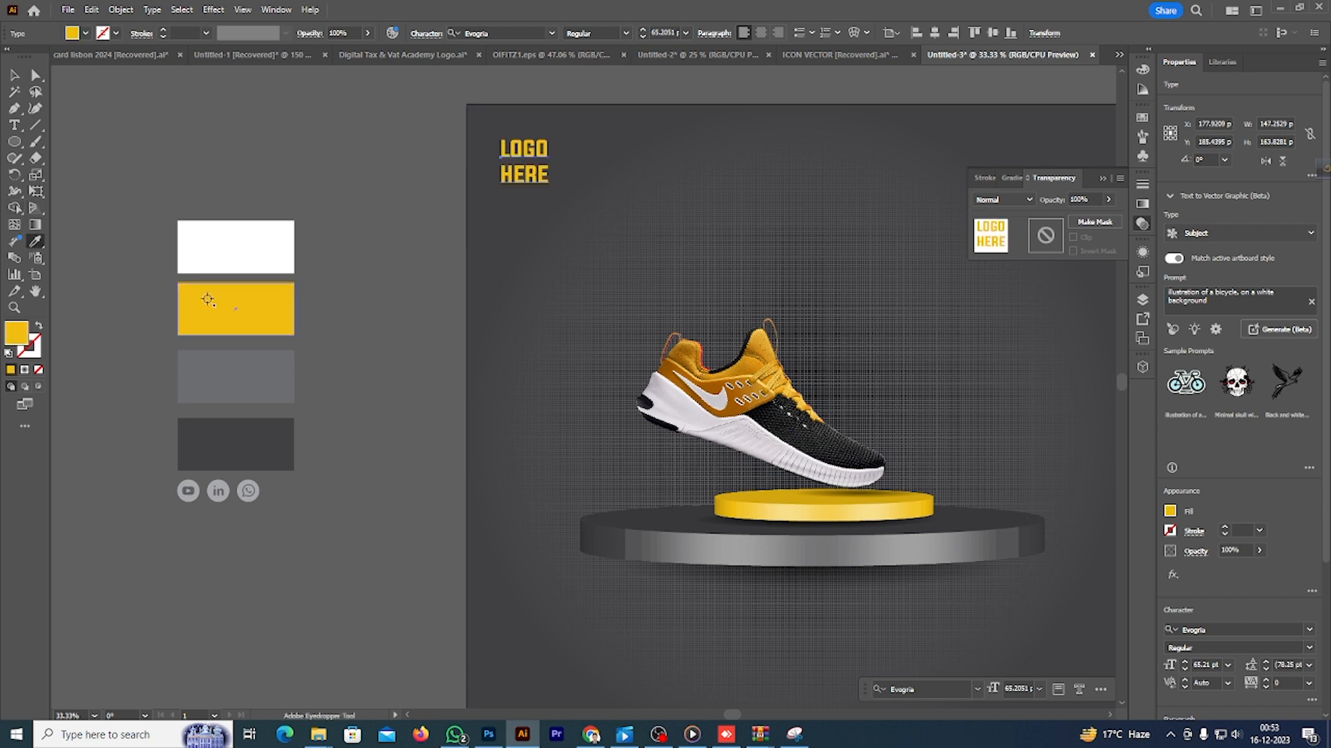
{"action": "left_click", "coordinate": [79, 145]}
- Move the three social media icons to the artboard's top right corner and bring them to the front
{"action": "left_click_drag", "start_coordinate": [727, 194], "coordinate": [562, 213]}
{"action": "left_click_drag", "start_coordinate": [80, 518], "coordinate": [915, 170]}
{"action": "right_click", "coordinate": [915, 171]}
{"action": "mouse_move", "coordinate": [998, 460]}
{"action": "left_click", "coordinate": [1102, 464]}
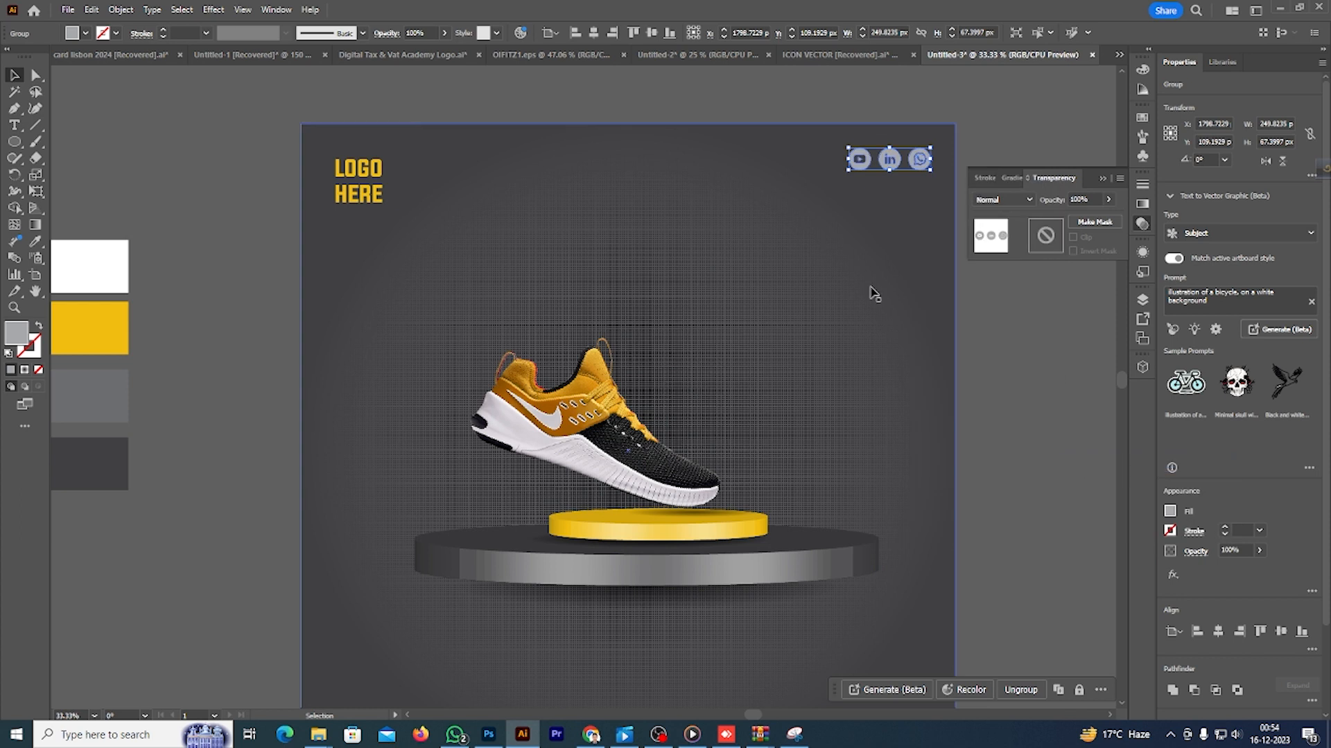
- Add the text "Exclusive" above the artboard in Baby Lovely Italic at 121 pt, filled white
{"action": "scroll", "coordinate": [859, 315], "scroll_direction": "down", "scroll_amount": 1}
{"action": "left_click_drag", "start_coordinate": [585, 135], "coordinate": [588, 173]}
{"action": "scroll", "coordinate": [609, 222], "scroll_direction": "up", "scroll_amount": 1}
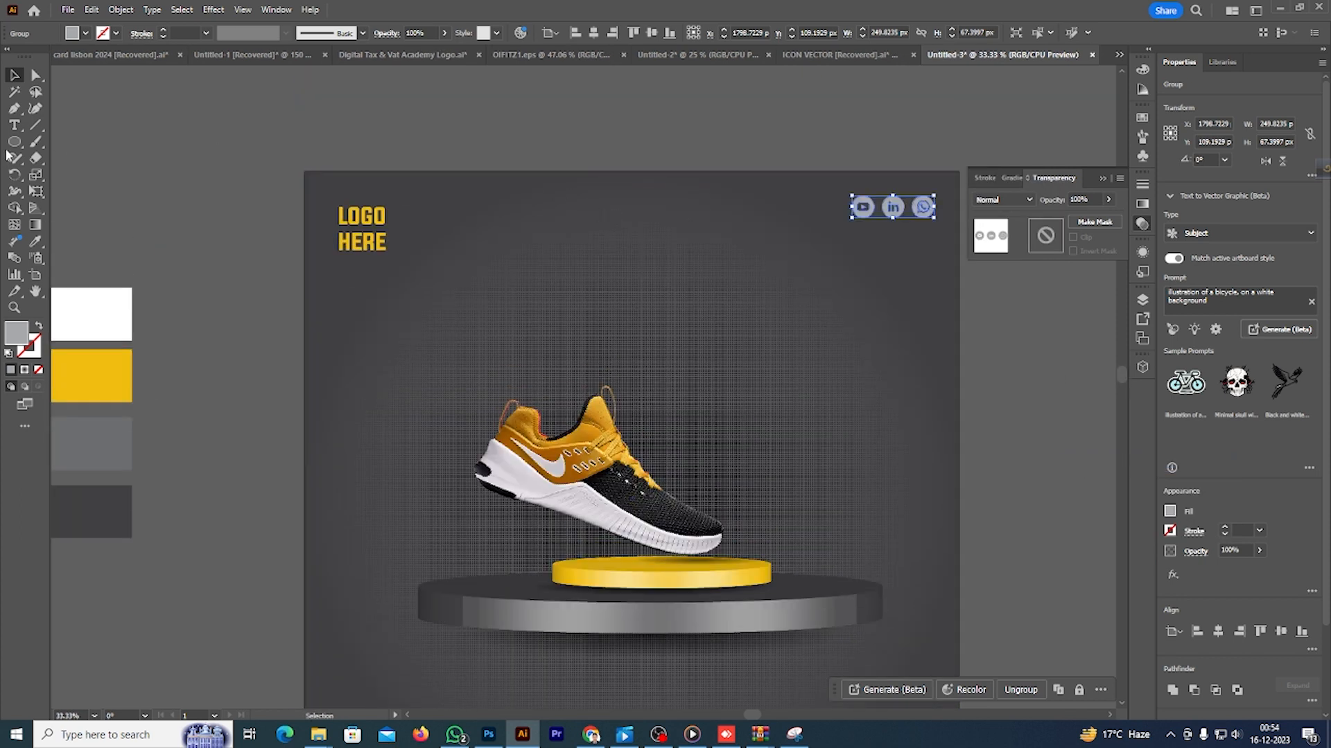
{"action": "left_click", "coordinate": [500, 129]}
{"action": "key", "text": "BackSpace"}
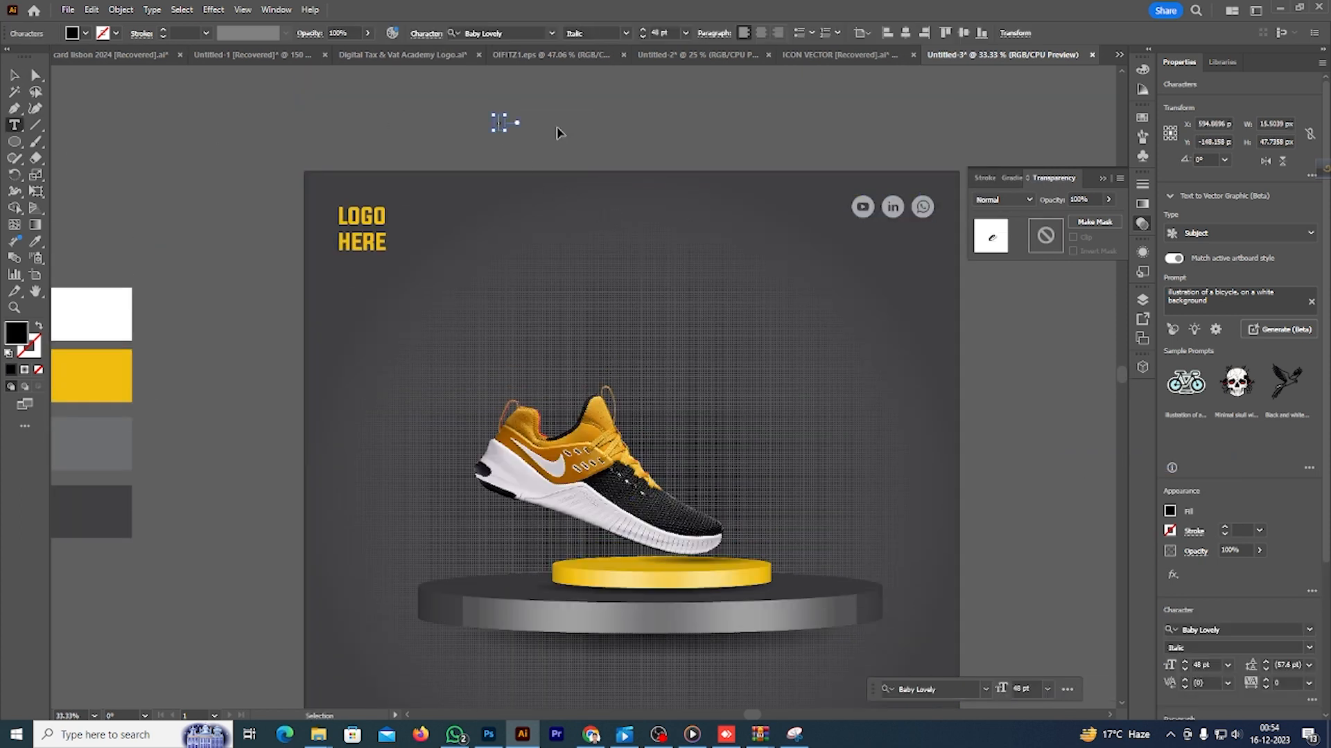
{"action": "left_click", "coordinate": [685, 32]}
{"action": "left_click", "coordinate": [704, 279]}
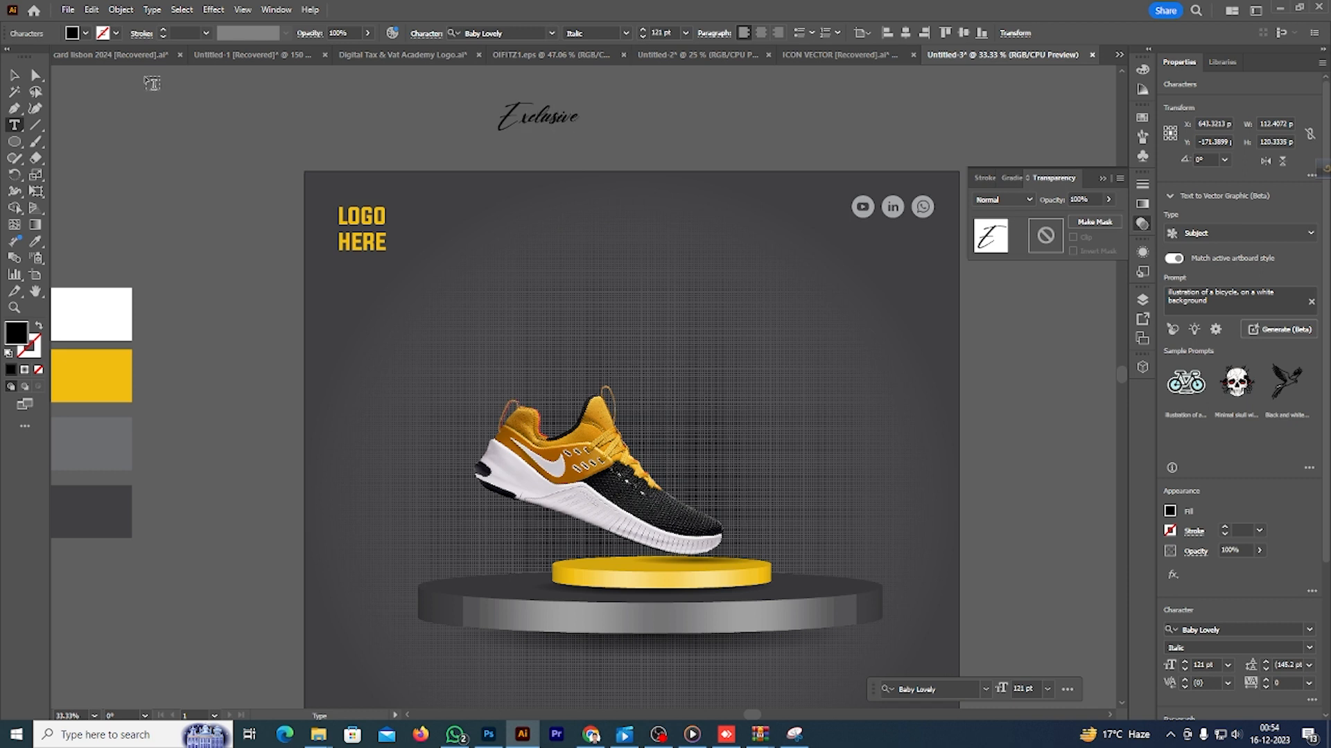
{"action": "key", "text": "Escape"}
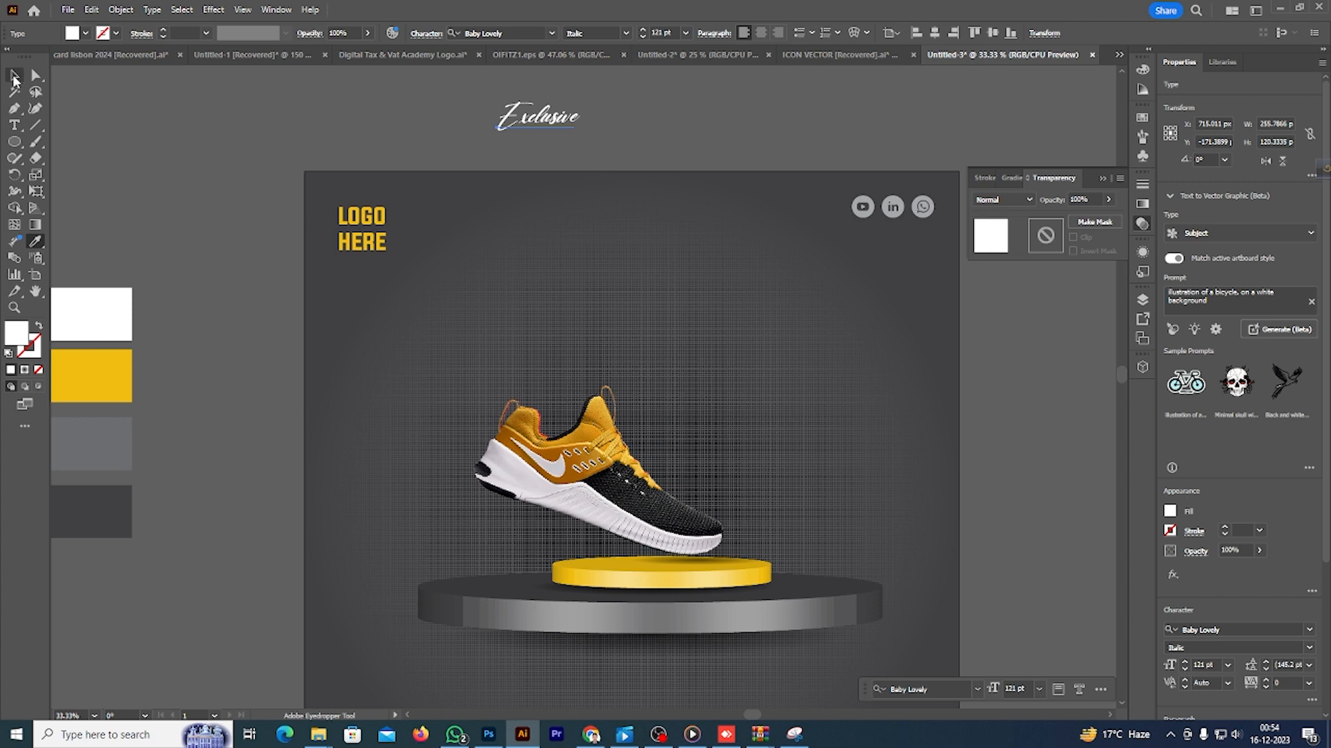
- Enlarge "Exclusive" across the artboard's upper middle and fill it with the swatch yellow
{"action": "left_click_drag", "start_coordinate": [581, 134], "coordinate": [801, 239]}
{"action": "left_click_drag", "start_coordinate": [658, 173], "coordinate": [643, 253]}
{"action": "left_click_drag", "start_coordinate": [786, 318], "coordinate": [744, 300]}
{"action": "left_click_drag", "start_coordinate": [619, 230], "coordinate": [642, 266]}
{"action": "scroll", "coordinate": [670, 268], "scroll_direction": "down", "scroll_amount": 1}
- Add the text "COLLECTION" beside the artboard and copy the logo text's yellow Evogria style onto it
{"action": "left_click", "coordinate": [14, 125]}
{"action": "left_click", "coordinate": [236, 419]}
{"action": "type", "text": "Co"}
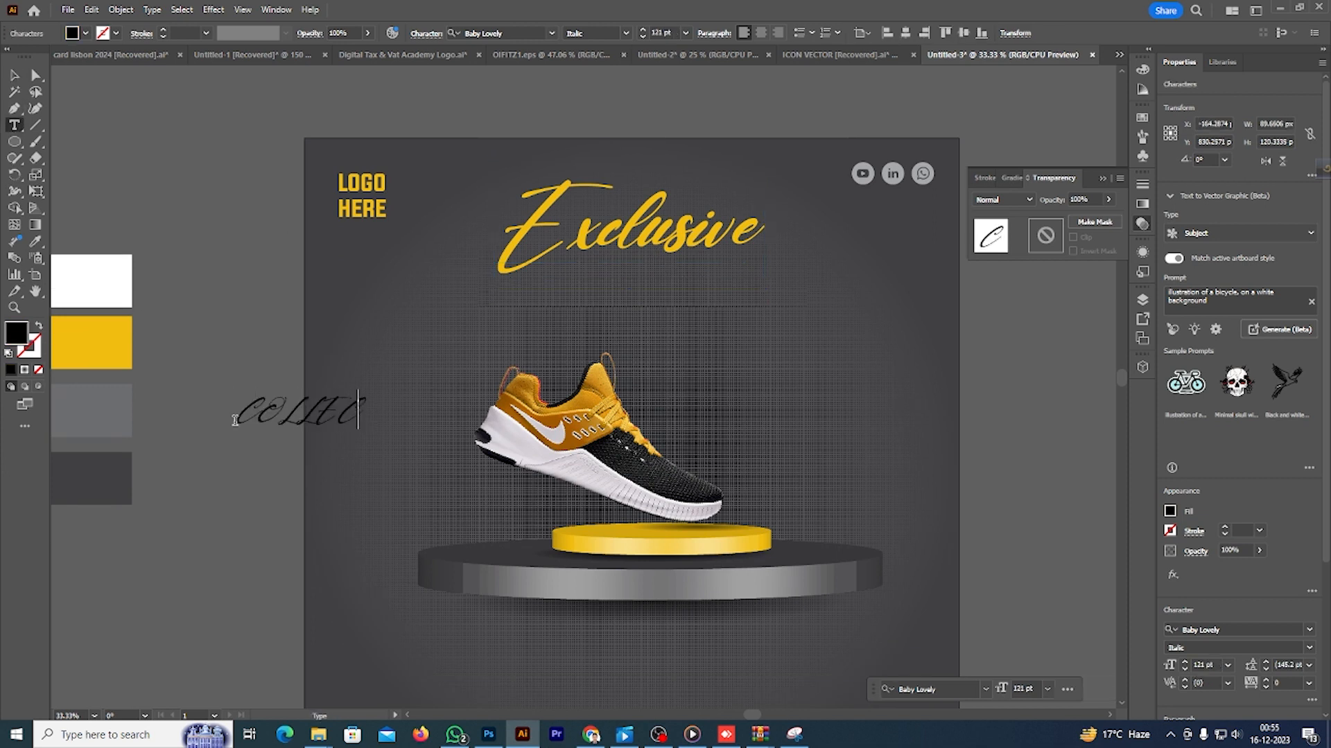
{"action": "key", "text": "Escape"}
{"action": "left_click", "coordinate": [341, 210]}
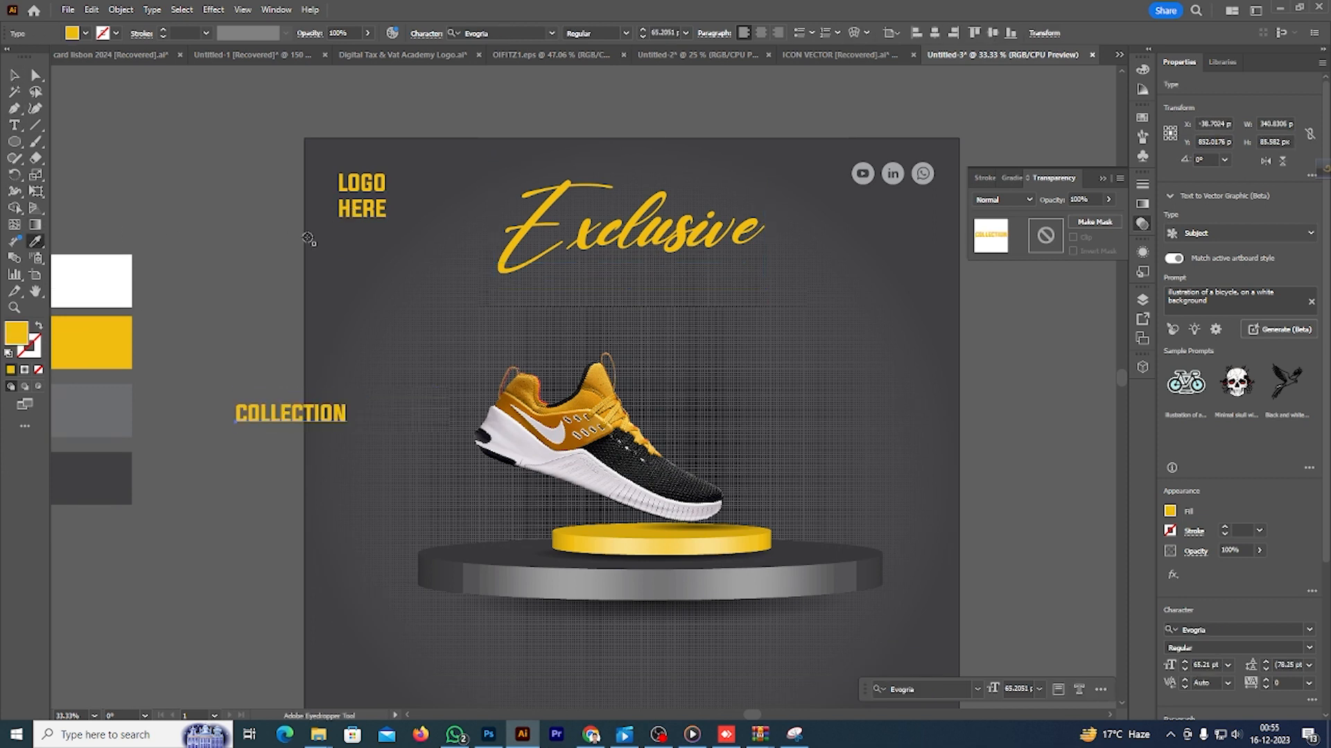
- Enlarge "COLLECTION" and place it directly beneath "Exclusive", offset to the right
{"action": "left_click_drag", "start_coordinate": [338, 414], "coordinate": [853, 306]}
{"action": "left_click_drag", "start_coordinate": [724, 282], "coordinate": [716, 298]}
{"action": "left_click", "coordinate": [728, 239]}
{"action": "scroll", "coordinate": [745, 359], "scroll_direction": "up", "scroll_amount": 2}
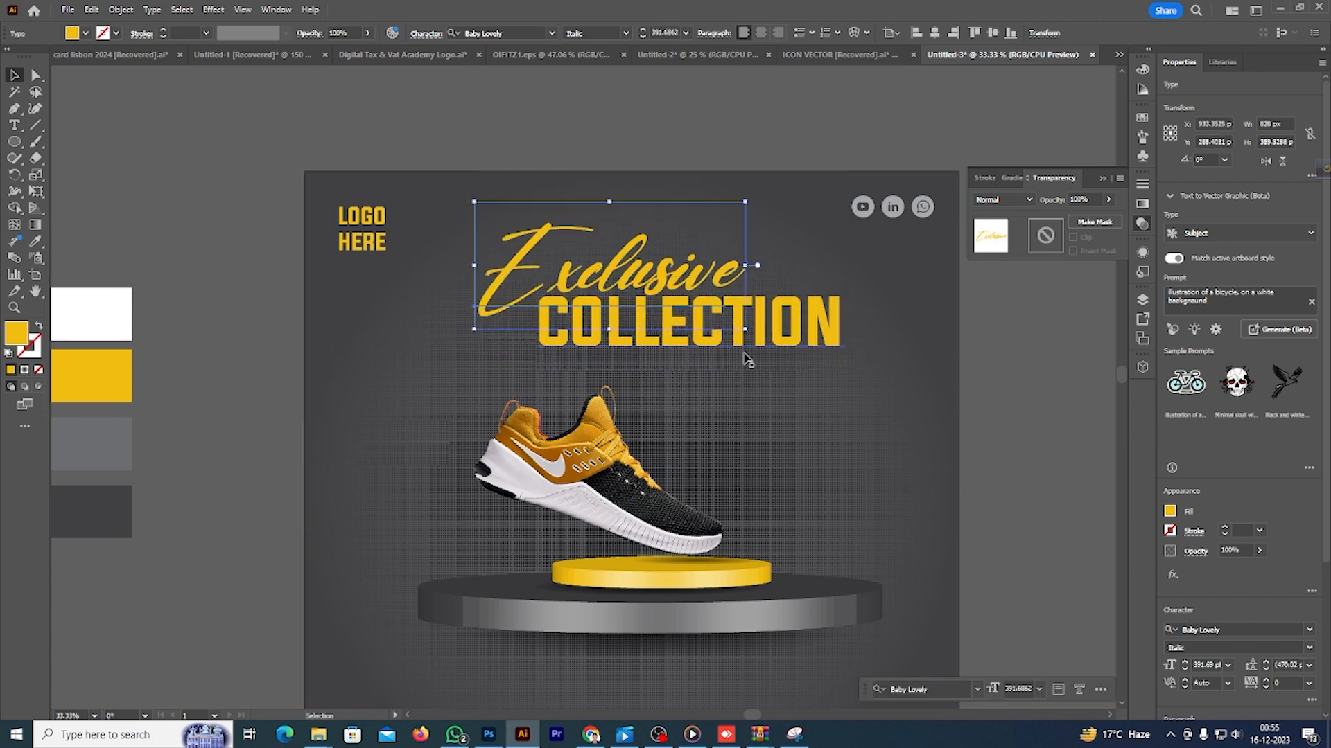
- Scale both headline words up together, bringing "COLLECTION" to about 186 pt, and adjust their position above the shoe
{"action": "left_click", "coordinate": [649, 346], "text": "shift"}
{"action": "left_click_drag", "start_coordinate": [840, 346], "coordinate": [863, 385]}
{"action": "scroll", "coordinate": [755, 348], "scroll_direction": "up", "scroll_amount": 1}
{"action": "scroll", "coordinate": [751, 350], "scroll_direction": "up", "scroll_amount": 2}
{"action": "left_click", "coordinate": [657, 116]}
{"action": "left_click_drag", "start_coordinate": [578, 329], "coordinate": [568, 330]}
{"action": "scroll", "coordinate": [634, 367], "scroll_direction": "down", "scroll_amount": 1}
{"action": "left_click", "coordinate": [862, 420]}
- Fill the word "COLLECTION" with white
{"action": "scroll", "coordinate": [862, 420], "scroll_direction": "down", "scroll_amount": 3}
{"action": "left_click", "coordinate": [690, 341]}
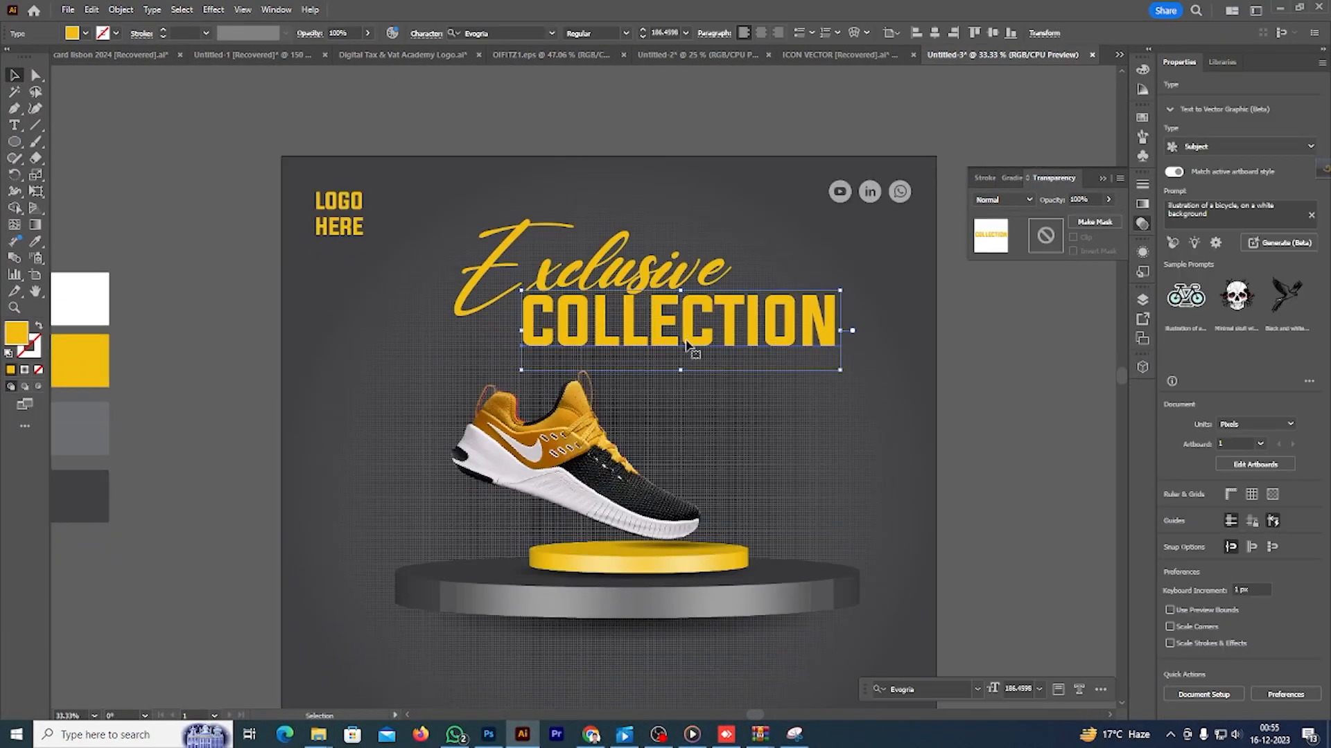
{"action": "left_click", "coordinate": [86, 33]}
{"action": "left_click", "coordinate": [28, 54]}
{"action": "left_click", "coordinate": [633, 131]}
{"action": "scroll", "coordinate": [628, 141], "scroll_direction": "up", "scroll_amount": 1}
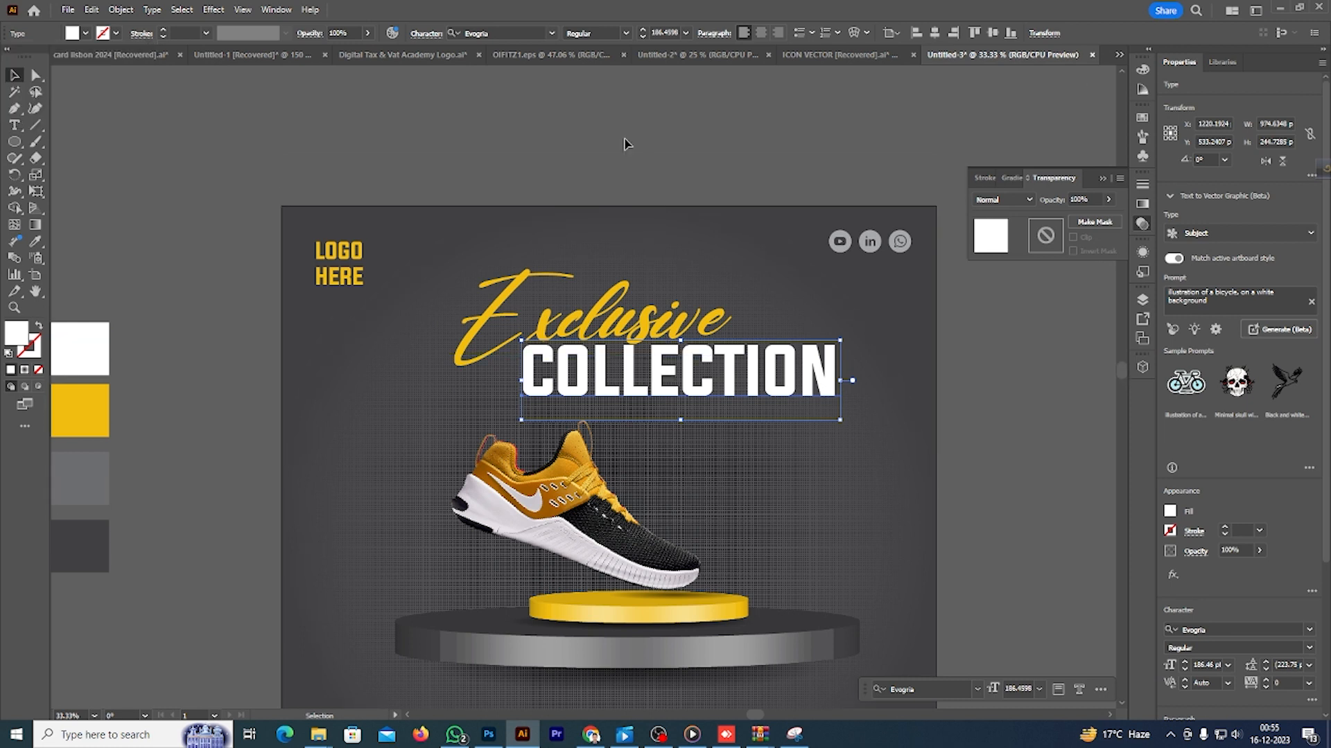
{"action": "left_click", "coordinate": [626, 142]}
- Nudge "Exclusive" closer to "COLLECTION" and enlarge the two headline words together slightly
{"action": "scroll", "coordinate": [618, 263], "scroll_direction": "down", "scroll_amount": 1}
{"action": "left_click", "coordinate": [613, 276]}
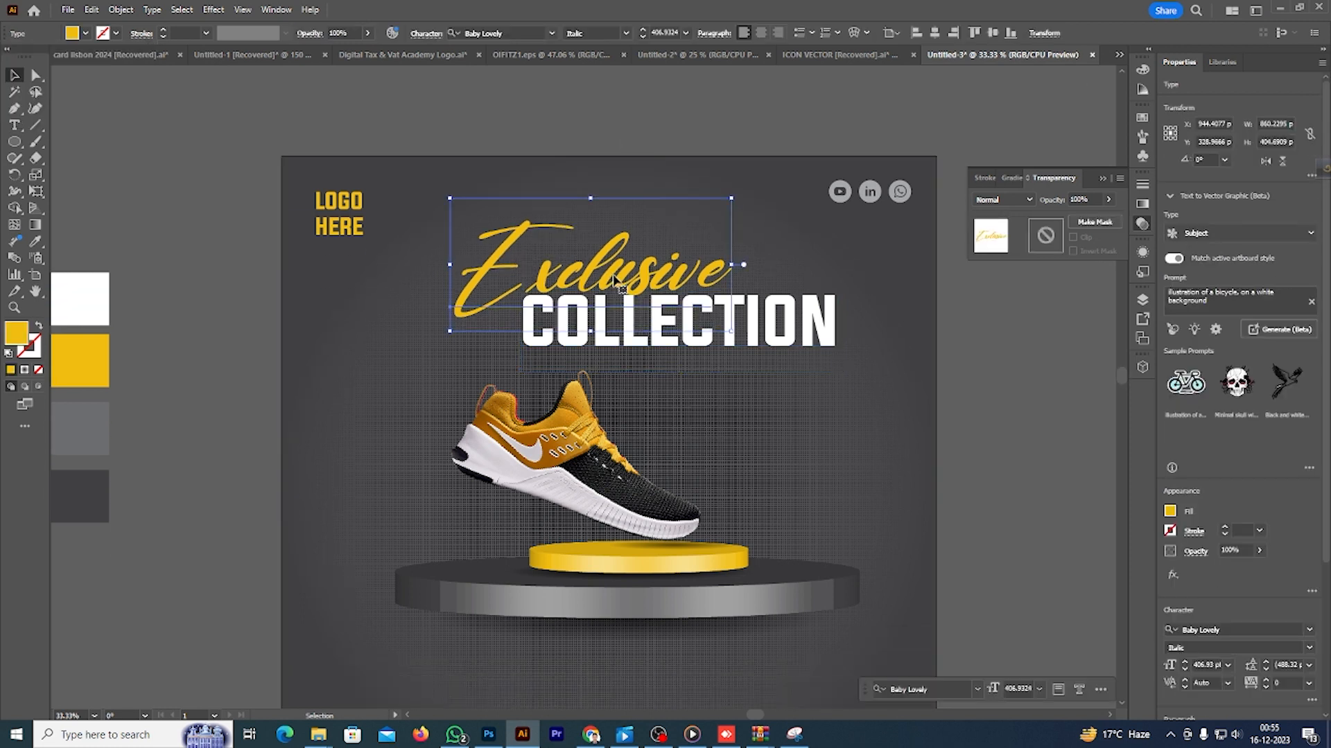
{"action": "left_click", "coordinate": [772, 276]}
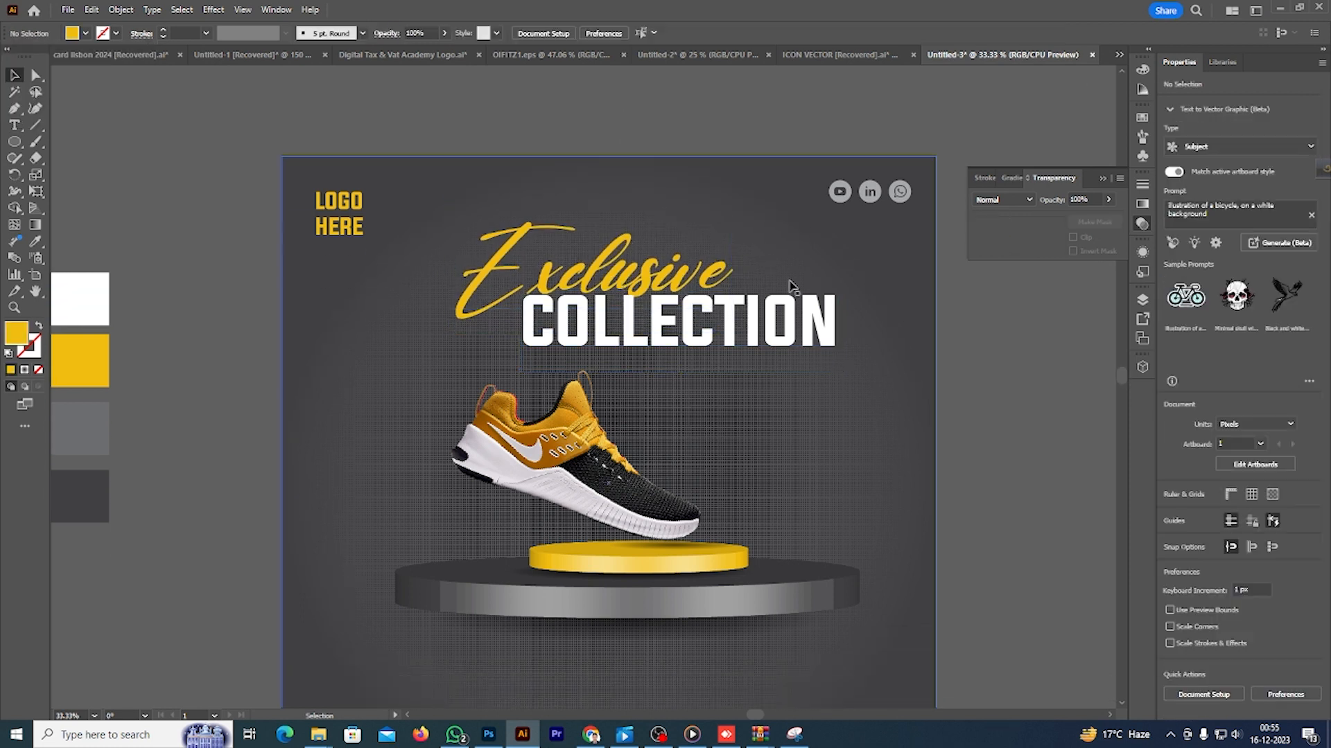
{"action": "scroll", "coordinate": [853, 332], "scroll_direction": "down", "scroll_amount": 1}
{"action": "scroll", "coordinate": [929, 333], "scroll_direction": "down", "scroll_amount": 1}
{"action": "left_click", "coordinate": [717, 205]}
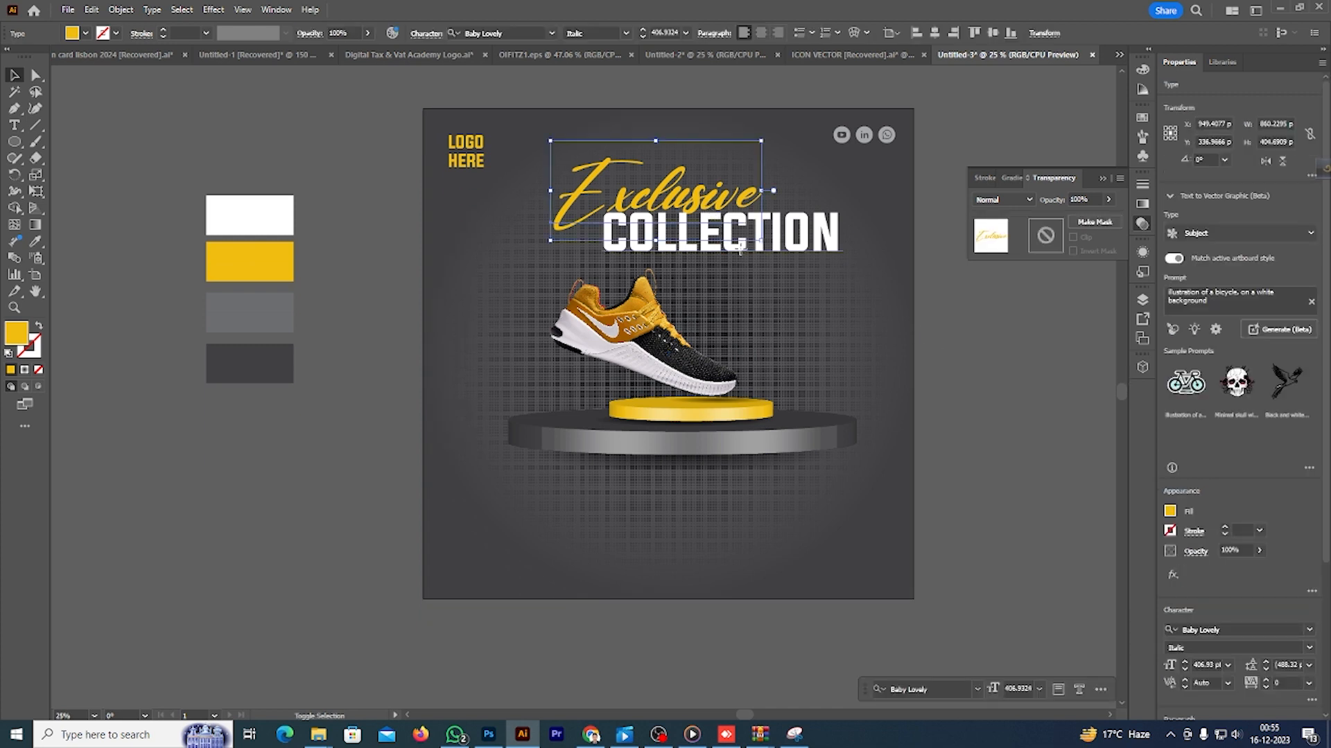
{"action": "left_click", "coordinate": [746, 244], "text": "shift"}
{"action": "left_click_drag", "start_coordinate": [842, 270], "coordinate": [864, 279]}
- Select the shoe, both podium discs and their shadows, enlarge them slightly together and centre them below the headline
{"action": "scroll", "coordinate": [840, 306], "scroll_direction": "down", "scroll_amount": 3}
{"action": "left_click", "coordinate": [698, 327]}
{"action": "left_click", "coordinate": [712, 360], "text": "shift"}
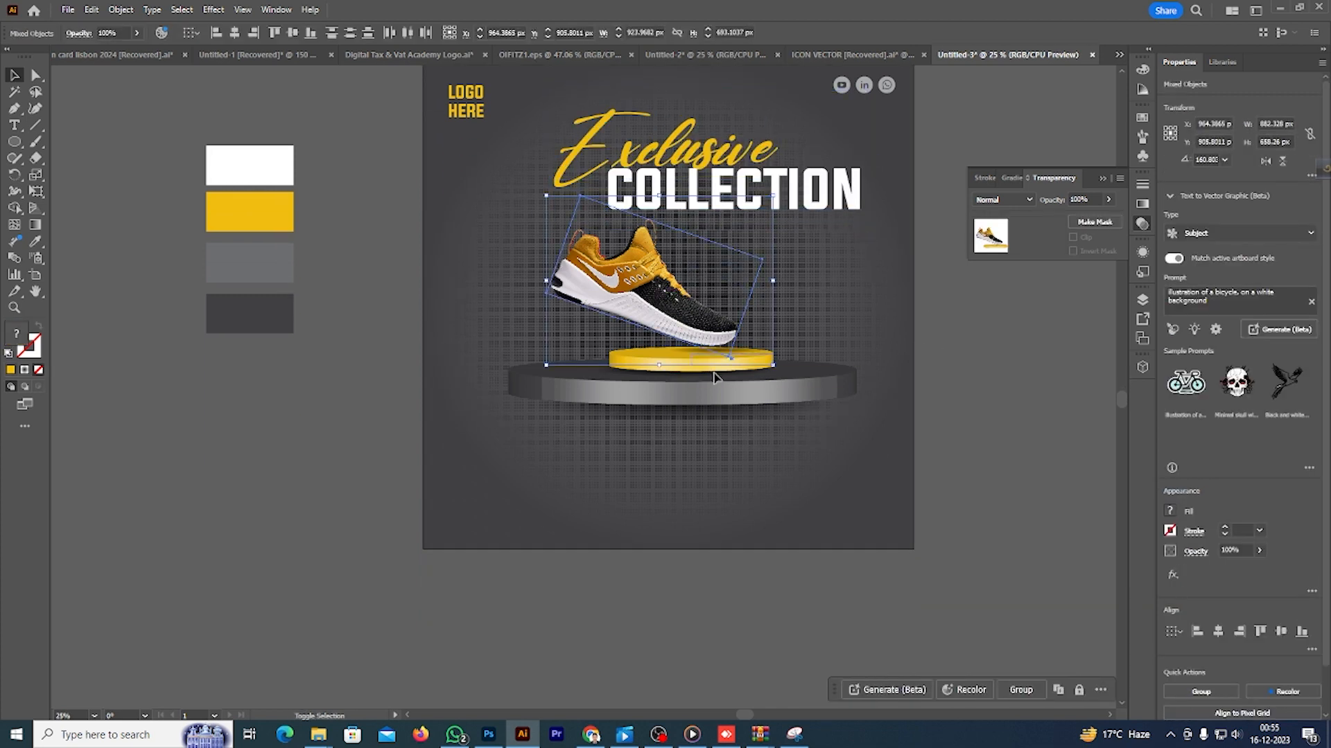
{"action": "left_click", "coordinate": [717, 377], "text": "shift"}
{"action": "left_click", "coordinate": [706, 390], "text": "shift"}
{"action": "left_click", "coordinate": [715, 410], "text": "shift"}
{"action": "left_click_drag", "start_coordinate": [698, 422], "coordinate": [691, 444]}
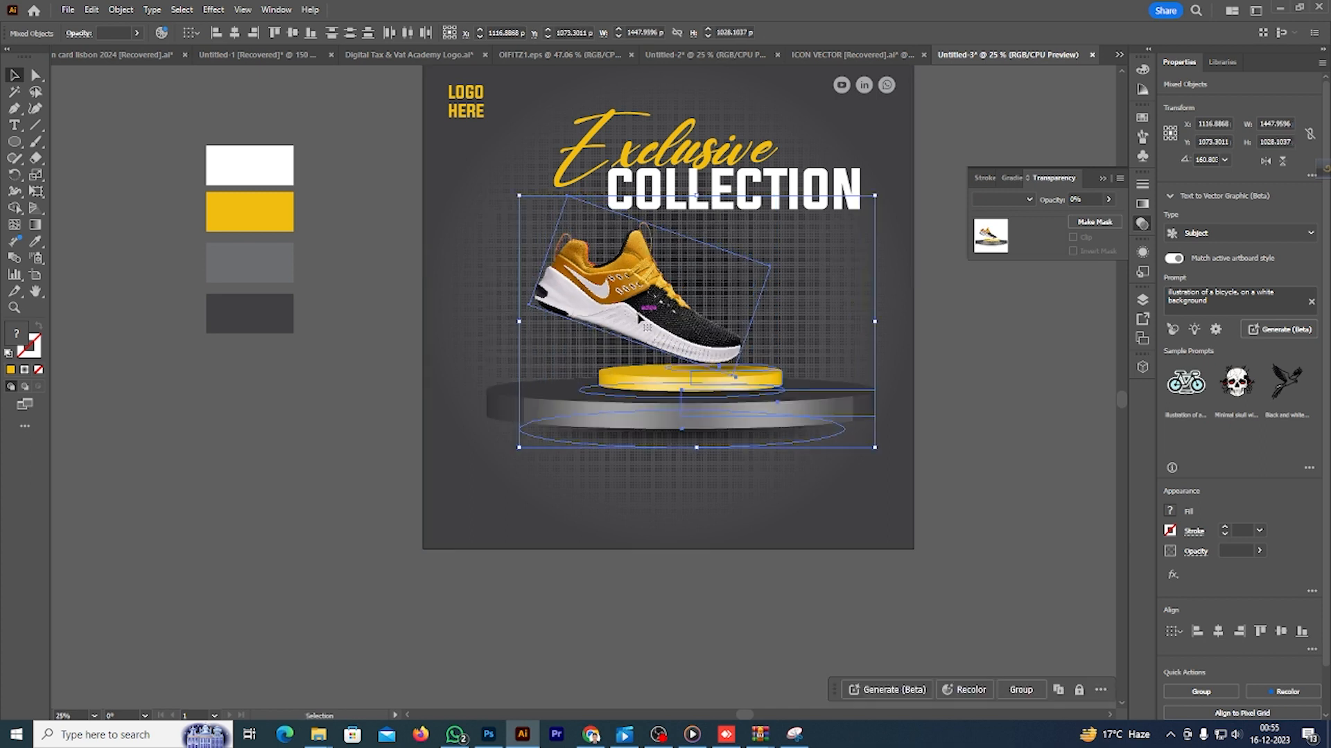
{"action": "left_click_drag", "start_coordinate": [641, 323], "coordinate": [627, 322]}
{"action": "left_click", "coordinate": [965, 375]}
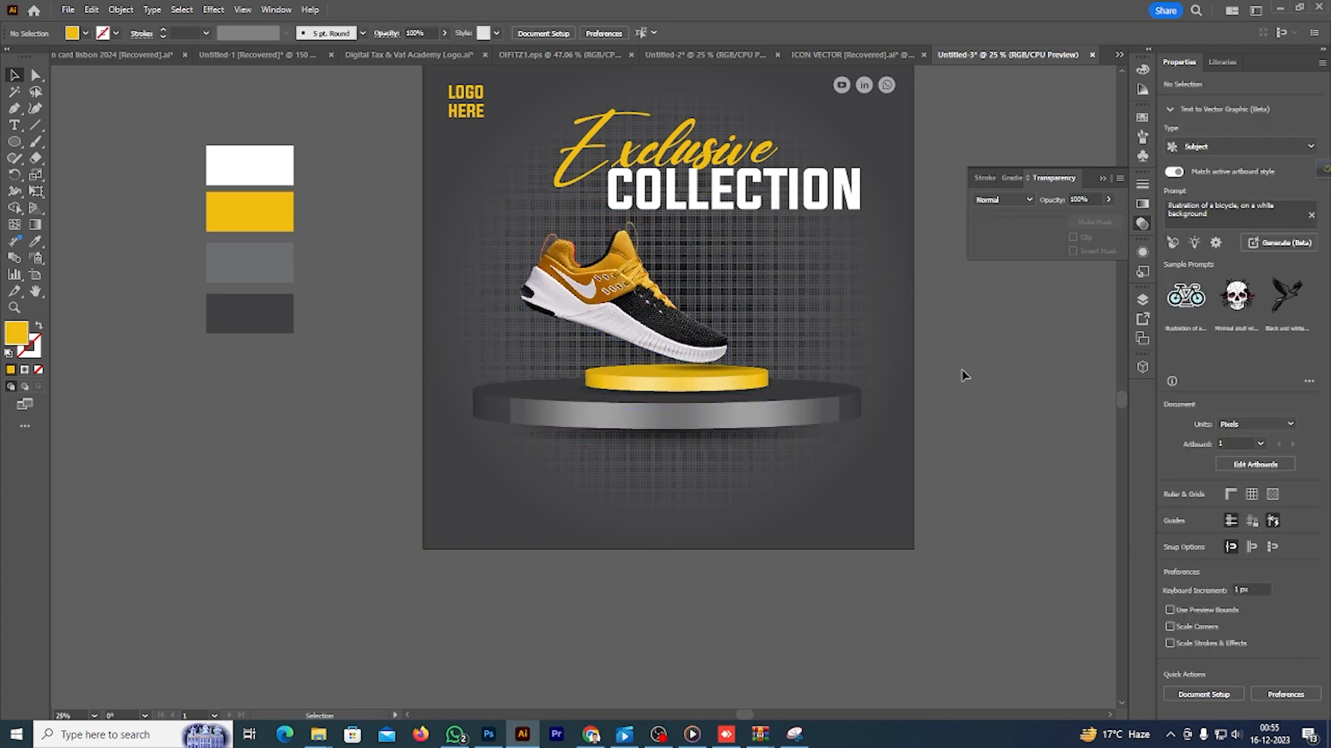
- Draw a yellow square about 1797 px wide and centre it on the artboard both horizontally and vertically
{"action": "scroll", "coordinate": [964, 375], "scroll_direction": "up", "scroll_amount": 2}
{"action": "scroll", "coordinate": [938, 321], "scroll_direction": "down", "scroll_amount": 1}
{"action": "scroll", "coordinate": [760, 505], "scroll_direction": "up", "scroll_amount": 2}
{"action": "right_click", "coordinate": [14, 142]}
{"action": "left_click", "coordinate": [66, 141]}
{"action": "left_click_drag", "start_coordinate": [443, 143], "coordinate": [884, 583]}
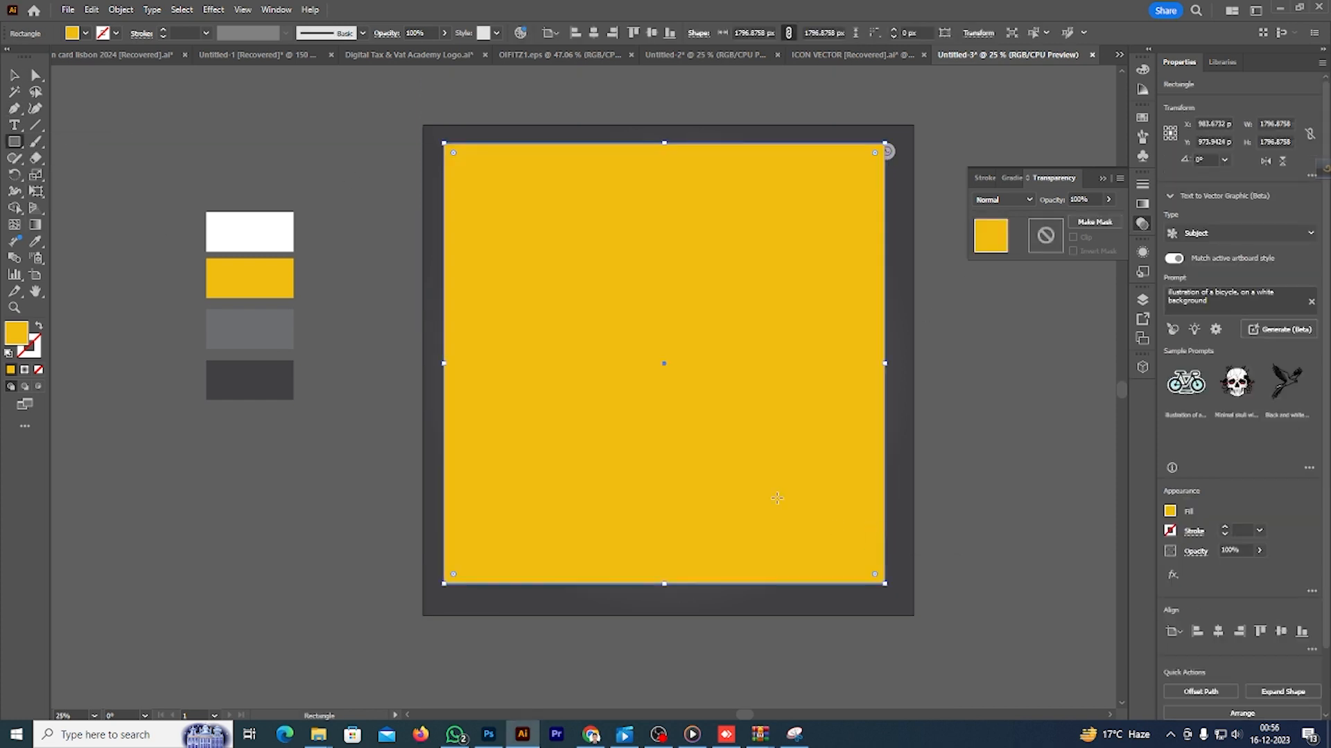
{"action": "left_click", "coordinate": [594, 33]}
{"action": "left_click", "coordinate": [652, 33]}
{"action": "scroll", "coordinate": [888, 221], "scroll_direction": "up", "scroll_amount": 2}
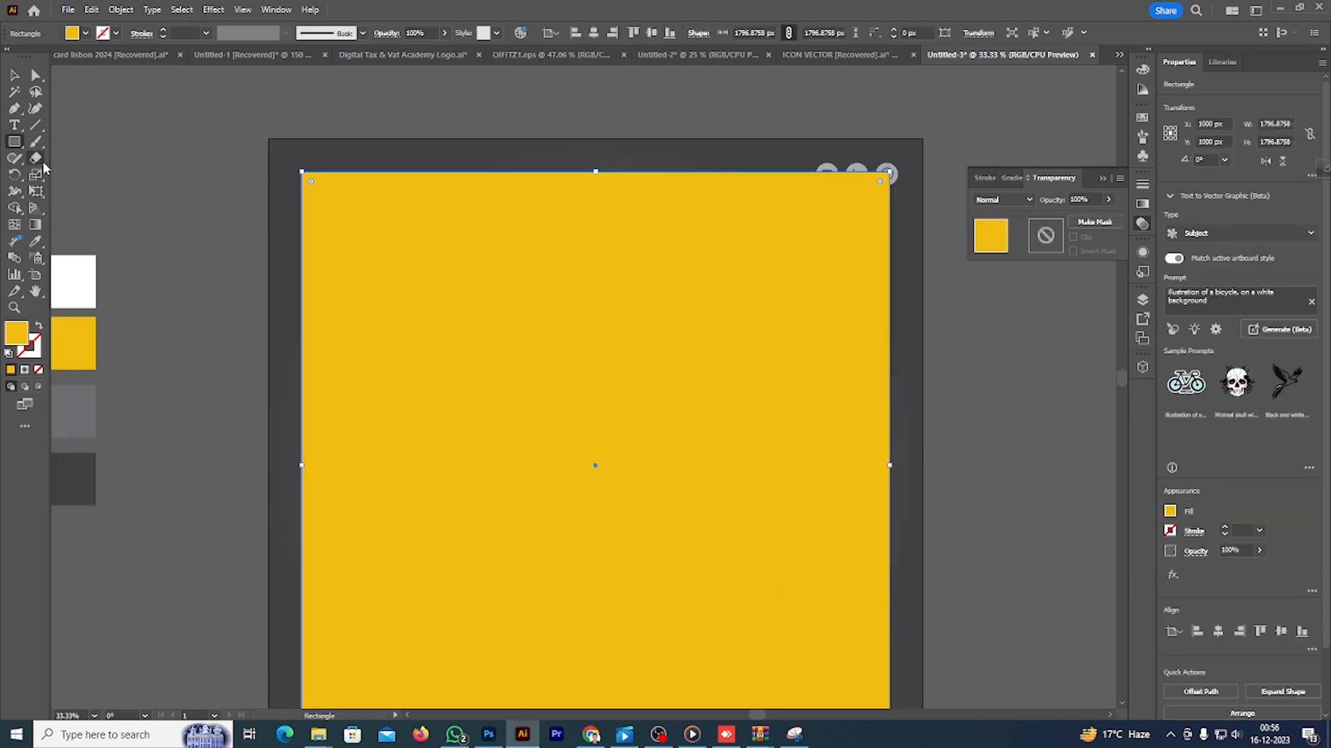
- Show the rulers, place margin guides along all four edges of the yellow square and delete the square
{"action": "key", "text": "ctrl+r"}
{"action": "left_click_drag", "start_coordinate": [284, 210], "coordinate": [301, 208]}
{"action": "scroll", "coordinate": [297, 154], "scroll_direction": "up", "scroll_amount": 3}
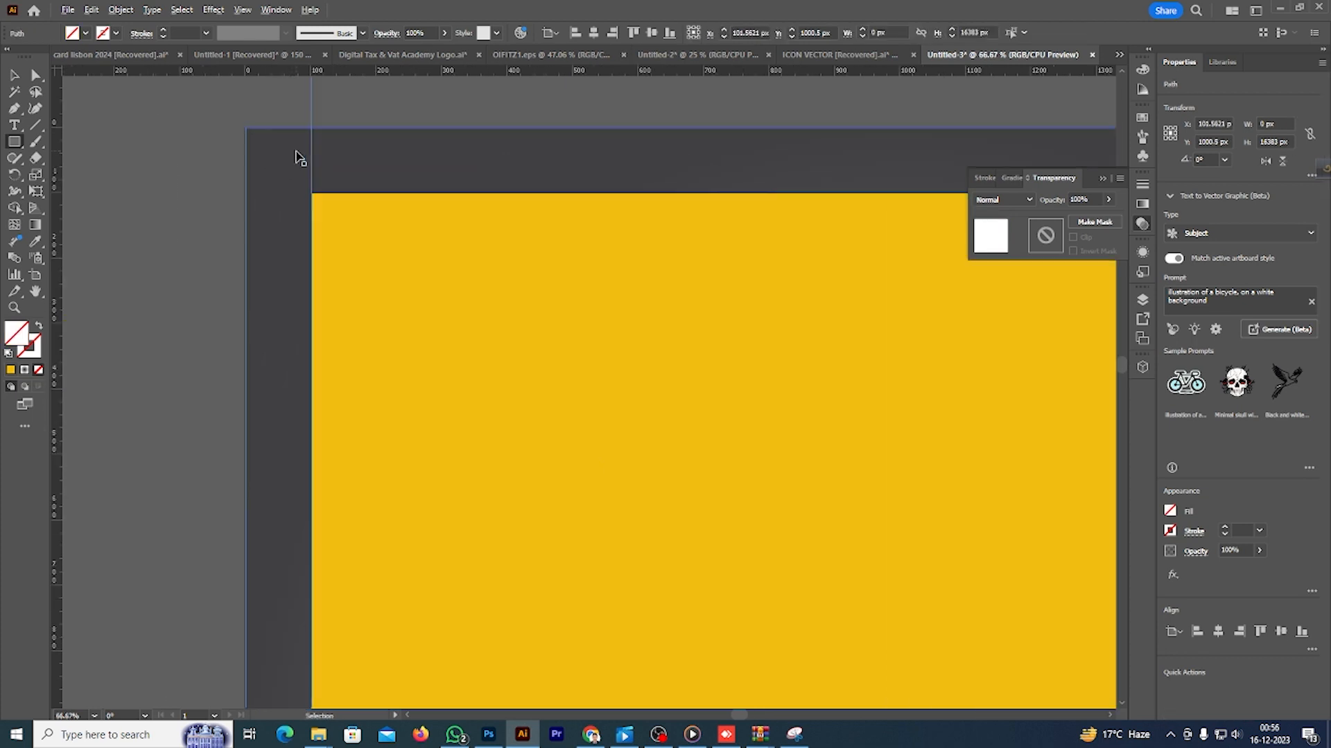
{"action": "left_click_drag", "start_coordinate": [463, 230], "coordinate": [360, 216]}
{"action": "scroll", "coordinate": [852, 549], "scroll_direction": "down", "scroll_amount": 3}
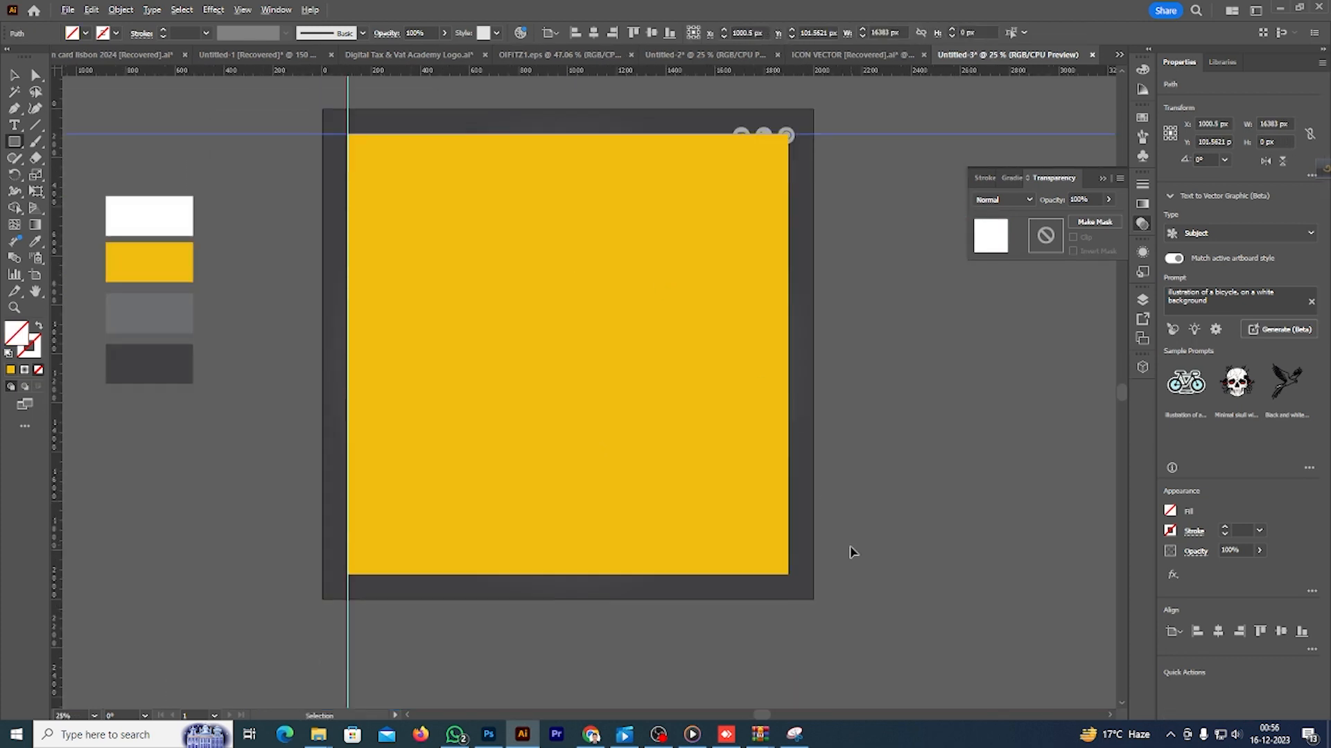
{"action": "scroll", "coordinate": [730, 511], "scroll_direction": "up", "scroll_amount": 3}
{"action": "left_click_drag", "start_coordinate": [623, 473], "coordinate": [721, 480]}
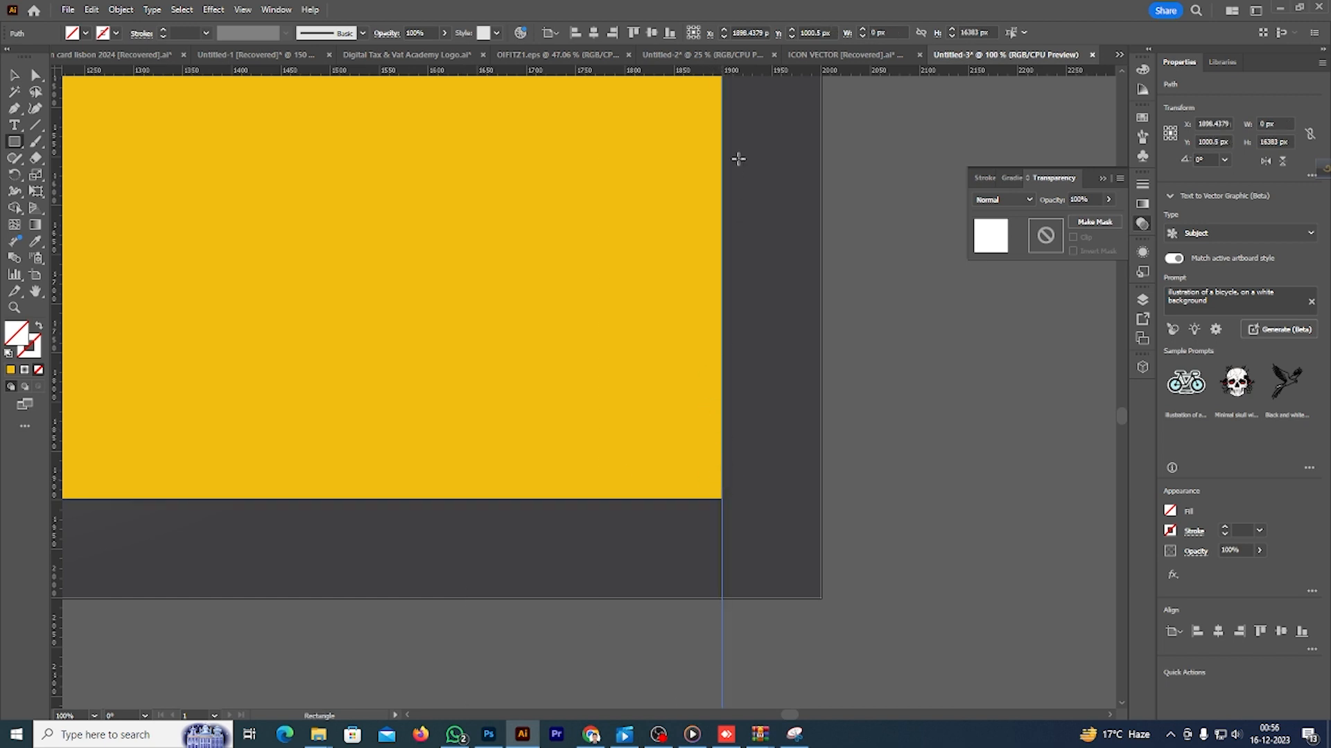
{"action": "left_click_drag", "start_coordinate": [737, 71], "coordinate": [805, 498]}
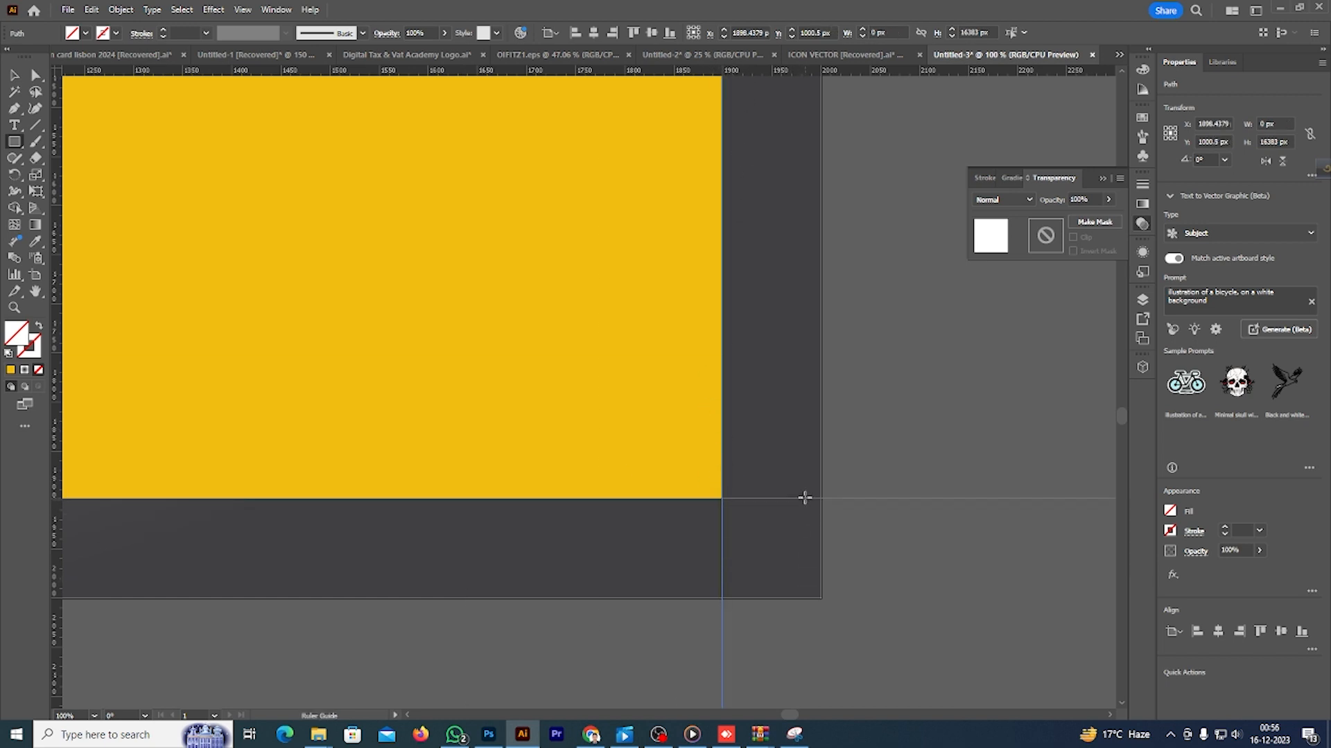
{"action": "key", "text": "ctrl+0"}
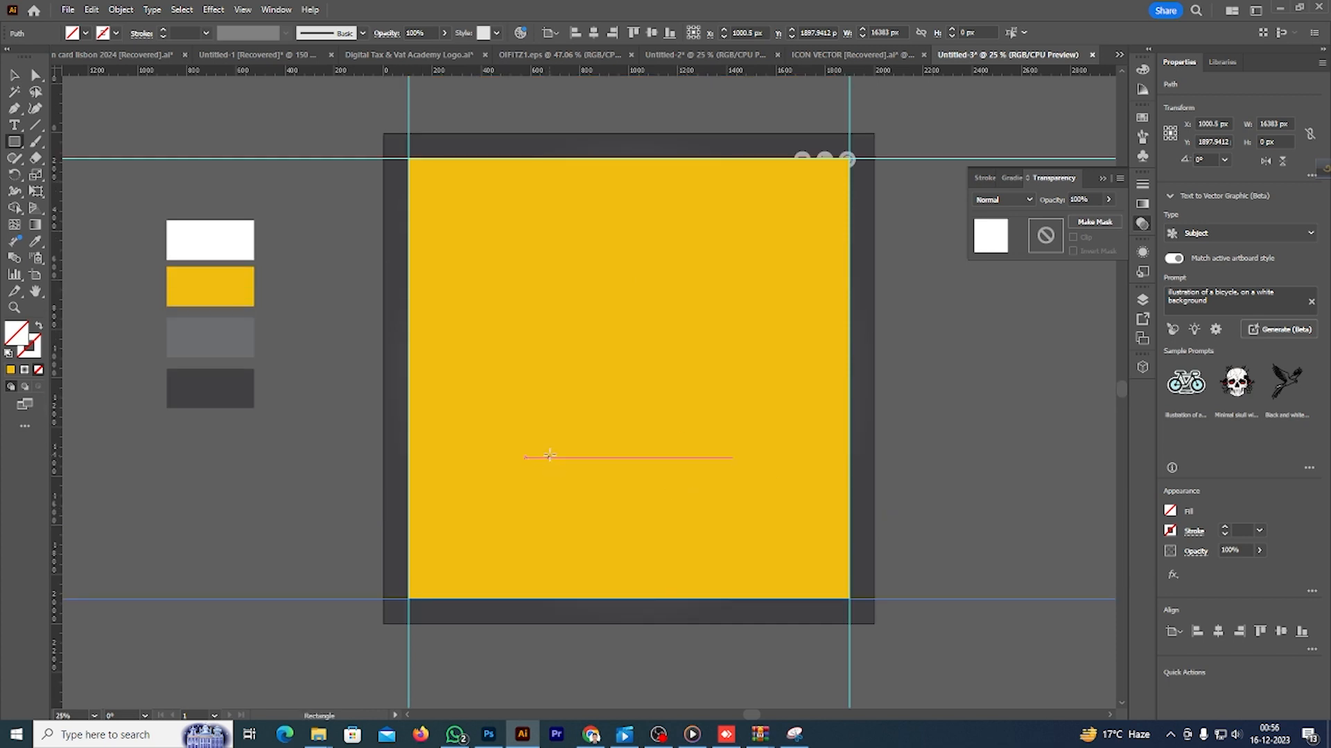
{"action": "left_click", "coordinate": [571, 382]}
{"action": "key", "text": "Delete"}
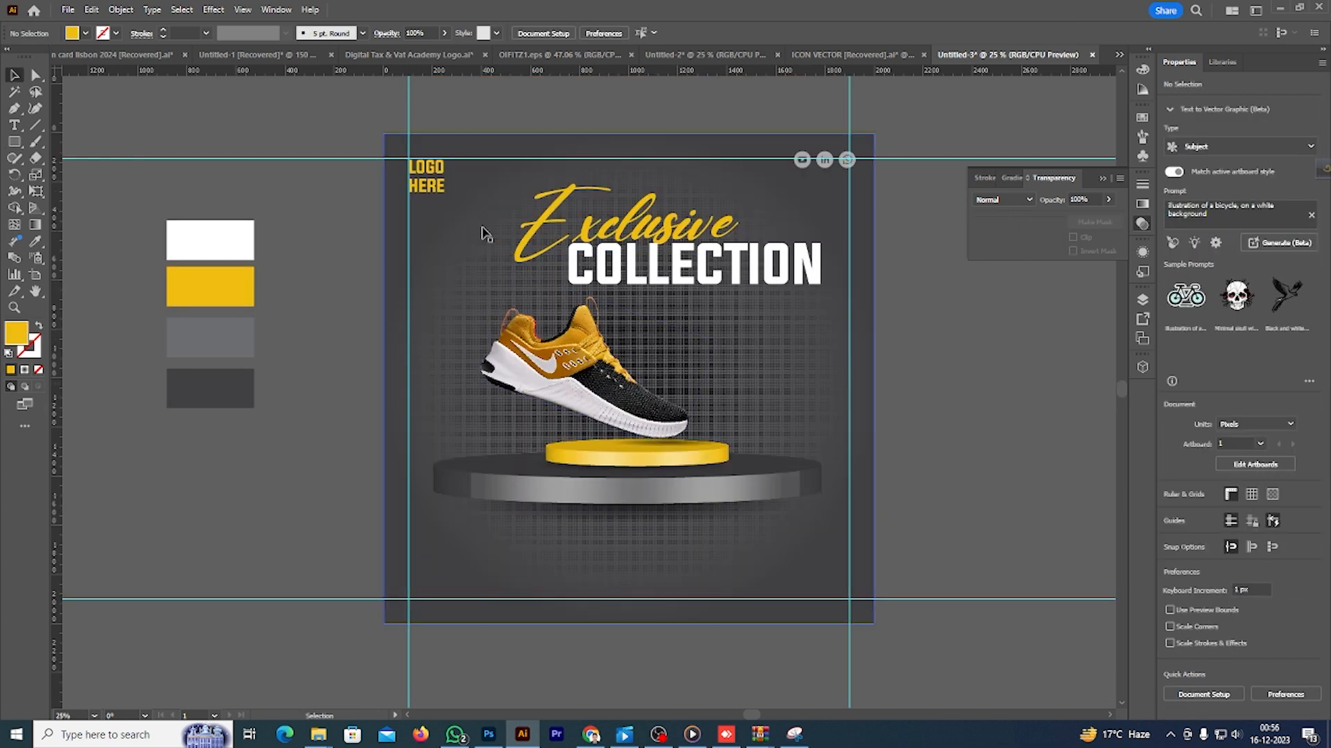
- Align the logo text with the corner of the top and left margin guides
{"action": "scroll", "coordinate": [417, 166], "scroll_direction": "up", "scroll_amount": 4}
{"action": "scroll", "coordinate": [419, 169], "scroll_direction": "up", "scroll_amount": 5}
{"action": "left_click_drag", "start_coordinate": [429, 213], "coordinate": [402, 186]}
{"action": "scroll", "coordinate": [402, 243], "scroll_direction": "down", "scroll_amount": 7}
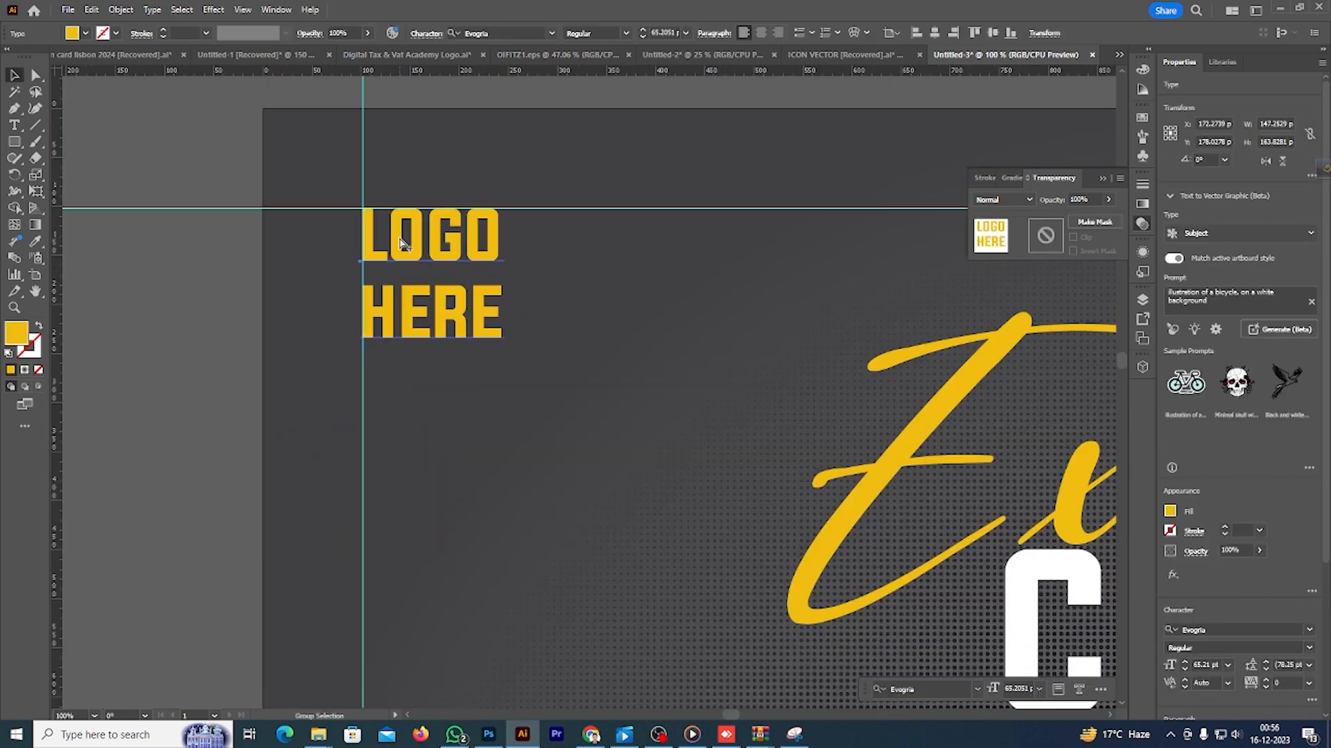
- Align the social media icons with the corner of the top and right margin guides
{"action": "scroll", "coordinate": [1143, 250], "scroll_direction": "up", "scroll_amount": 3}
{"action": "left_click_drag", "start_coordinate": [597, 244], "coordinate": [625, 263]}
{"action": "scroll", "coordinate": [558, 212], "scroll_direction": "up", "scroll_amount": 4}
- Draw a grey rectangle about 380 px wide and 77 px high in the corner of the left and bottom margin guides
{"action": "scroll", "coordinate": [676, 288], "scroll_direction": "down", "scroll_amount": 9}
{"action": "scroll", "coordinate": [671, 522], "scroll_direction": "up", "scroll_amount": 5}
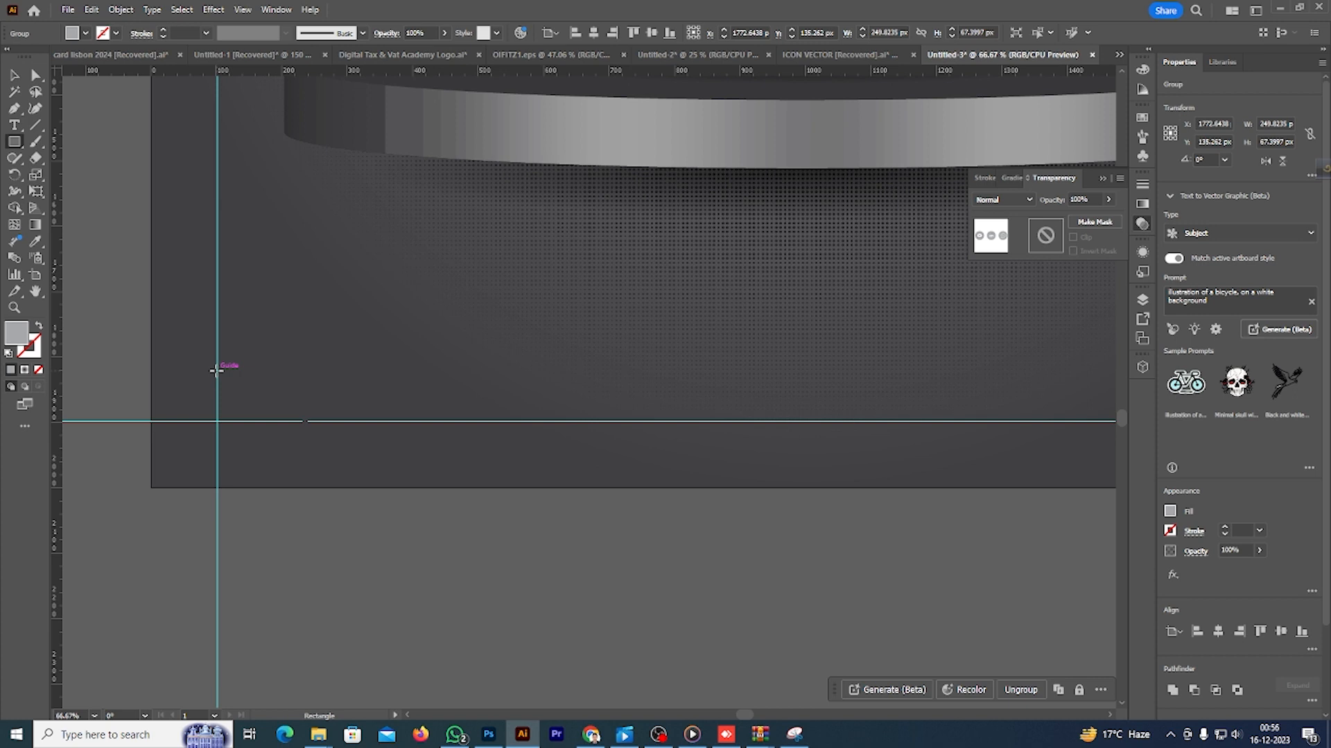
{"action": "left_click_drag", "start_coordinate": [217, 371], "coordinate": [466, 421]}
{"action": "scroll", "coordinate": [73, 282], "scroll_direction": "down", "scroll_amount": 2}
{"action": "scroll", "coordinate": [517, 434], "scroll_direction": "down", "scroll_amount": 4}
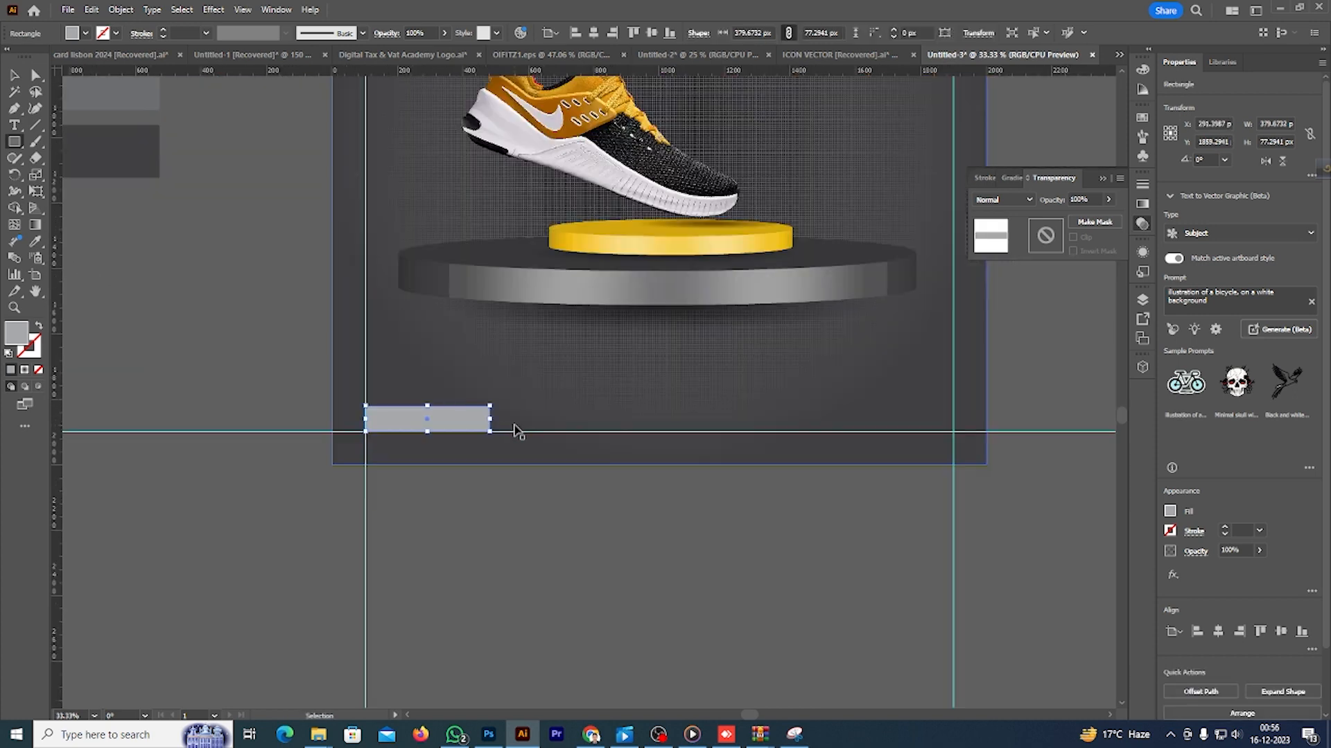
- Fill the footer rectangle with the yellow from the colour palette and round its corners by about 11 px
{"action": "left_click", "coordinate": [35, 241]}
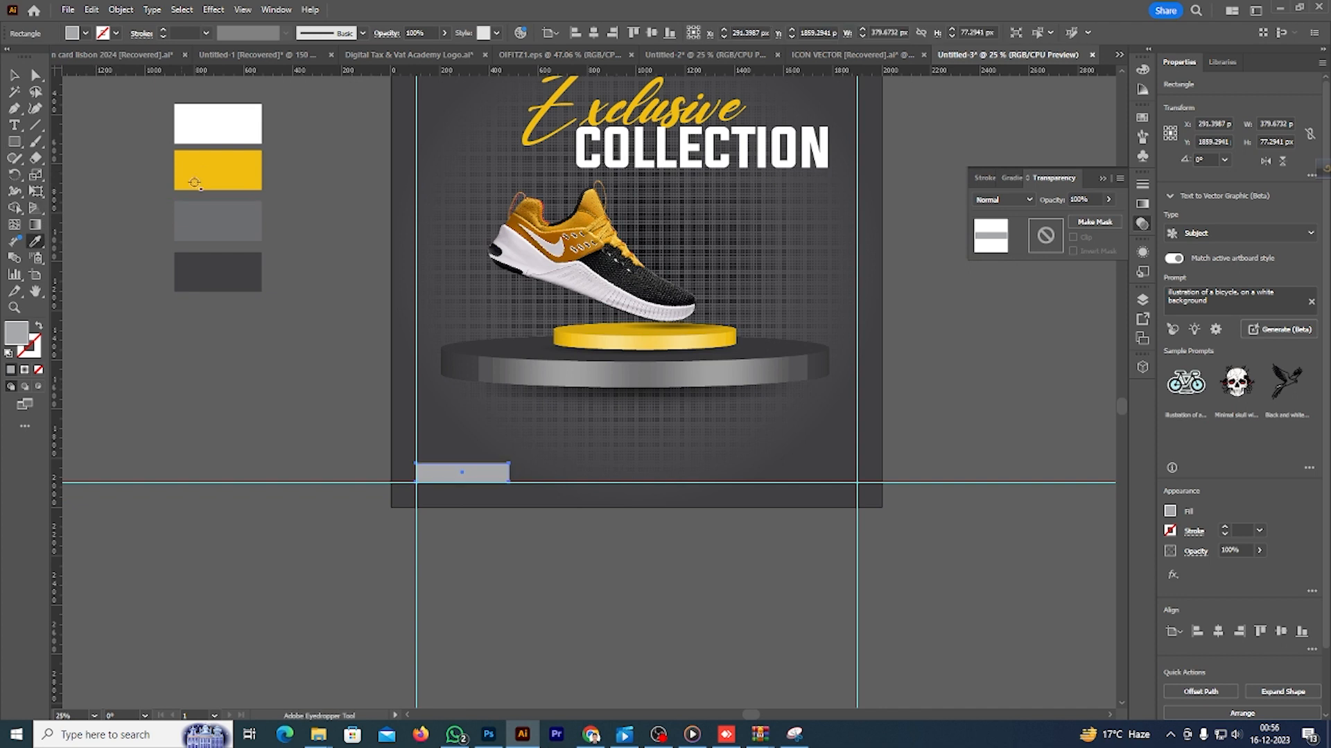
{"action": "left_click", "coordinate": [211, 170]}
{"action": "left_click", "coordinate": [15, 75]}
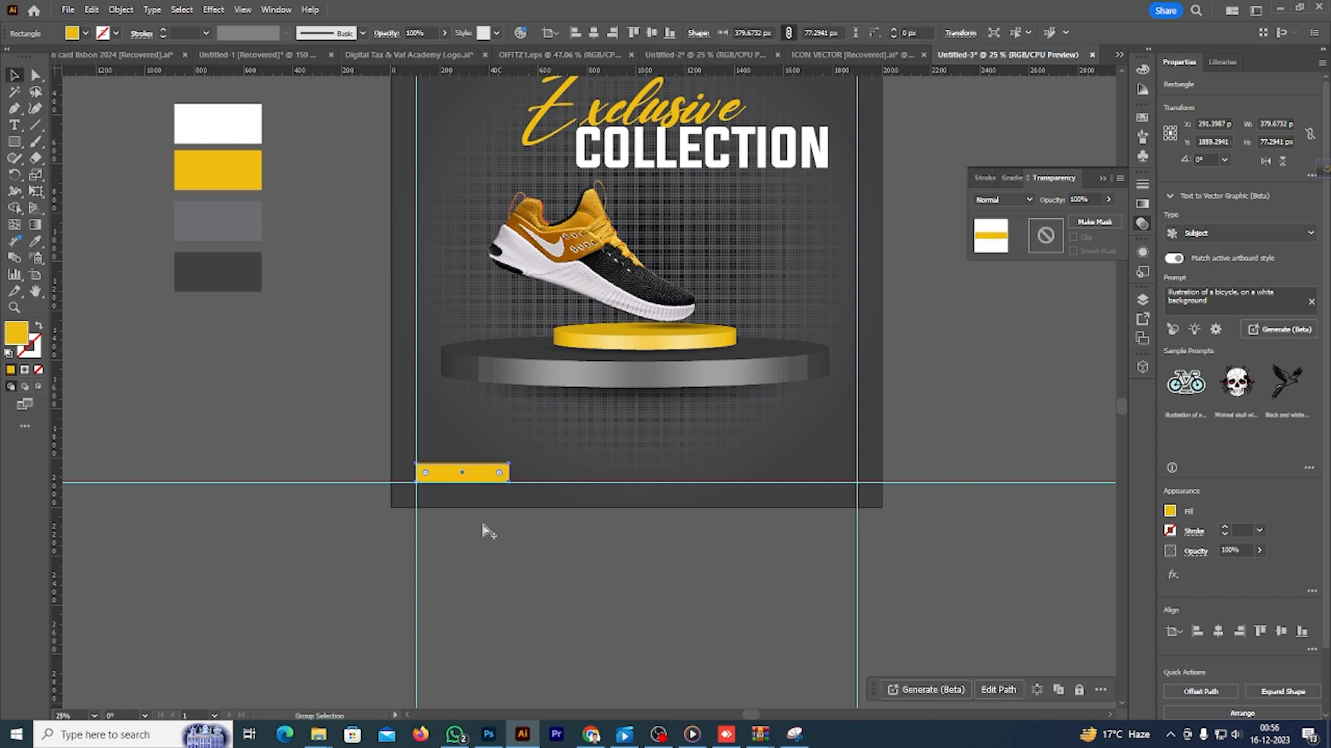
{"action": "scroll", "coordinate": [475, 523], "scroll_direction": "up", "scroll_amount": 4}
{"action": "left_click_drag", "start_coordinate": [266, 321], "coordinate": [270, 325]}
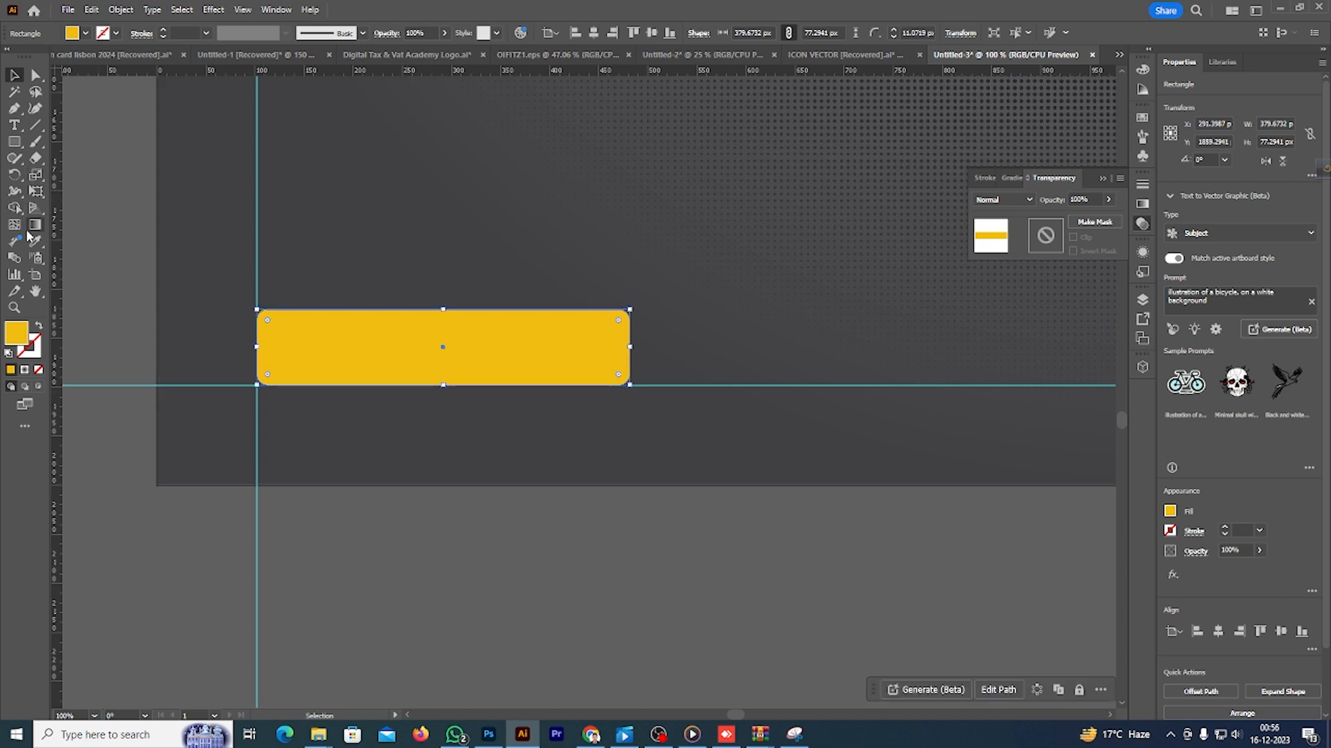
- Add the text "CONTACT US" on the empty area below the artboard
{"action": "left_click", "coordinate": [13, 124]}
{"action": "left_click", "coordinate": [597, 544]}
{"action": "type", "text": "CON"}
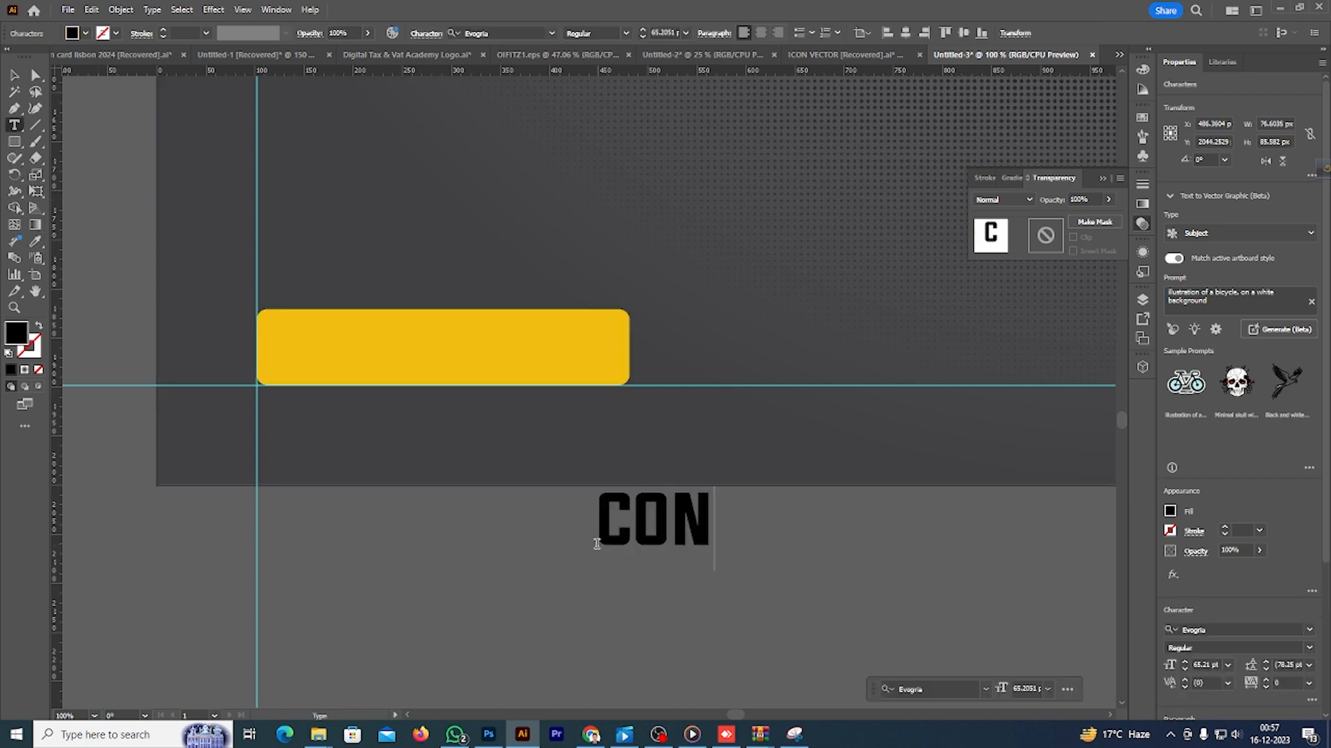
{"action": "type", "text": "TACT US"}
{"action": "key", "text": "Escape"}
- Scale the "CONTACT US" text to about 60 pt, place it on the yellow bar and make it white
{"action": "left_click_drag", "start_coordinate": [500, 537], "coordinate": [366, 361]}
{"action": "left_click_drag", "start_coordinate": [604, 358], "coordinate": [578, 358]}
{"action": "left_click_drag", "start_coordinate": [481, 347], "coordinate": [485, 354]}
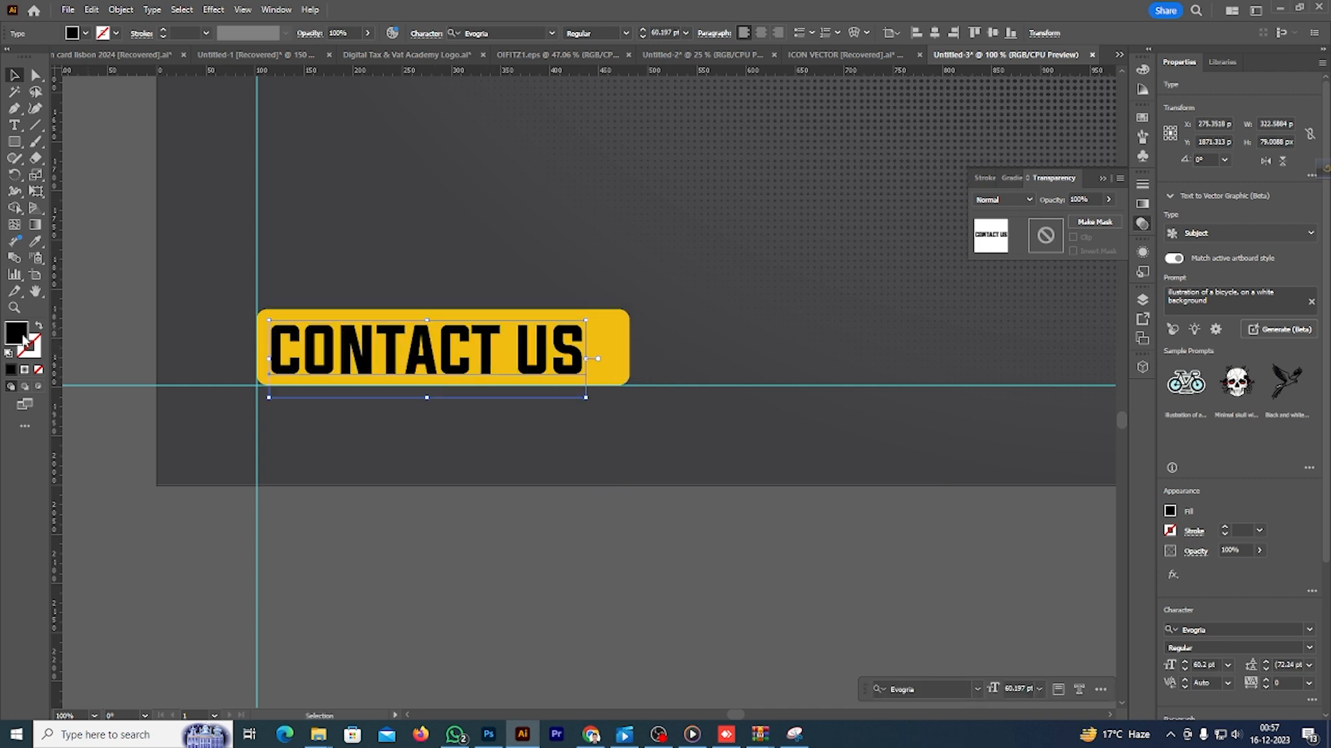
{"action": "double_click", "coordinate": [16, 332]}
{"action": "left_click", "coordinate": [1178, 244]}
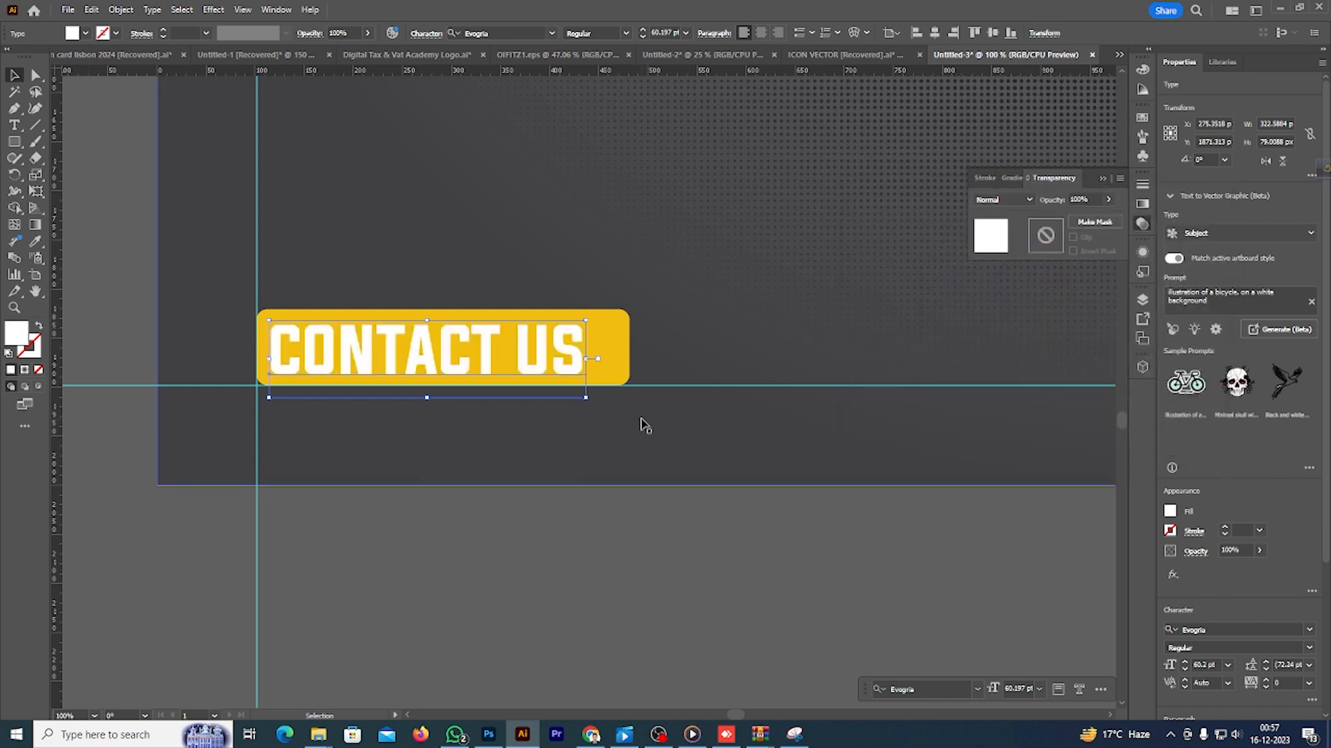
{"action": "left_click", "coordinate": [511, 609]}
- Paste a copy of the yellow bar in front and extend it rightward to a width of about 447 px
{"action": "left_click", "coordinate": [614, 361]}
{"action": "left_click", "coordinate": [91, 10]}
{"action": "left_click", "coordinate": [111, 74]}
{"action": "left_click", "coordinate": [91, 10]}
{"action": "left_click", "coordinate": [128, 106]}
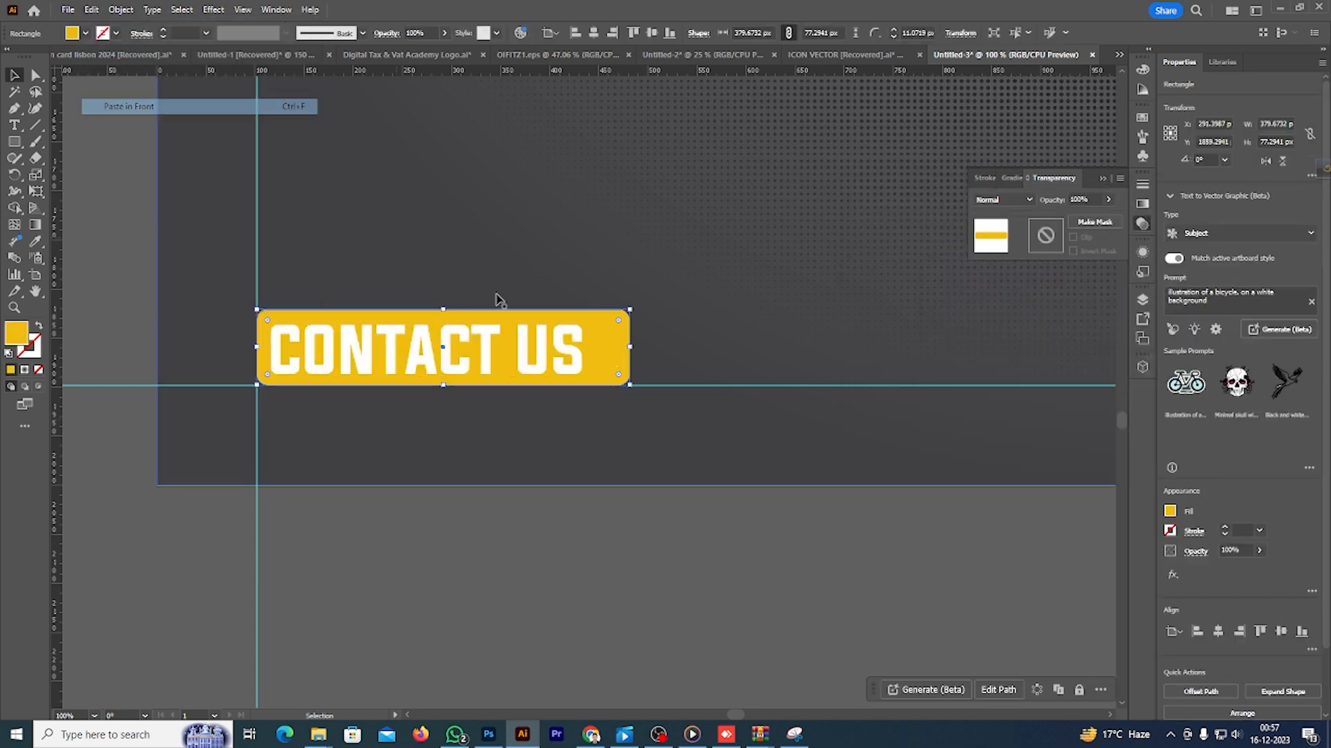
{"action": "left_click_drag", "start_coordinate": [629, 347], "coordinate": [696, 347]}
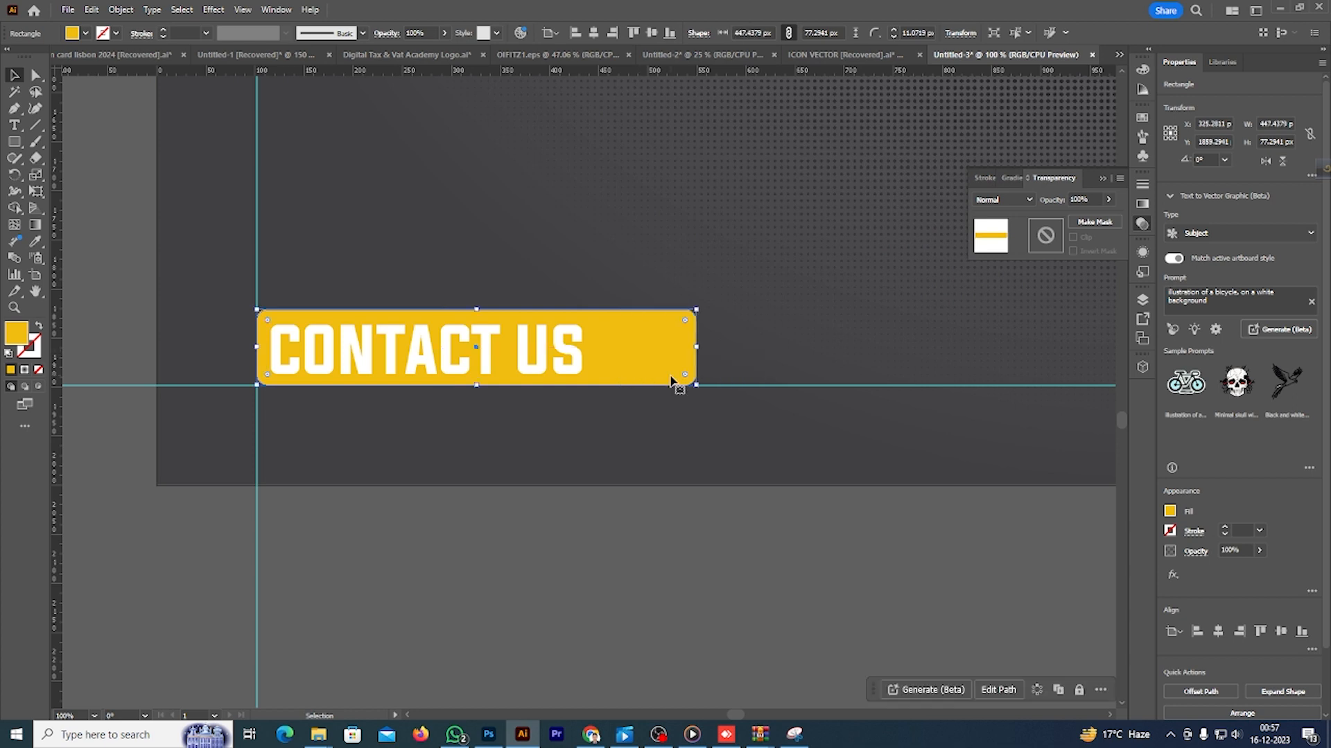
- Fill the widened bar with white and arrange it behind the yellow "CONTACT US" bar
{"action": "left_click", "coordinate": [85, 33]}
{"action": "left_click", "coordinate": [29, 57]}
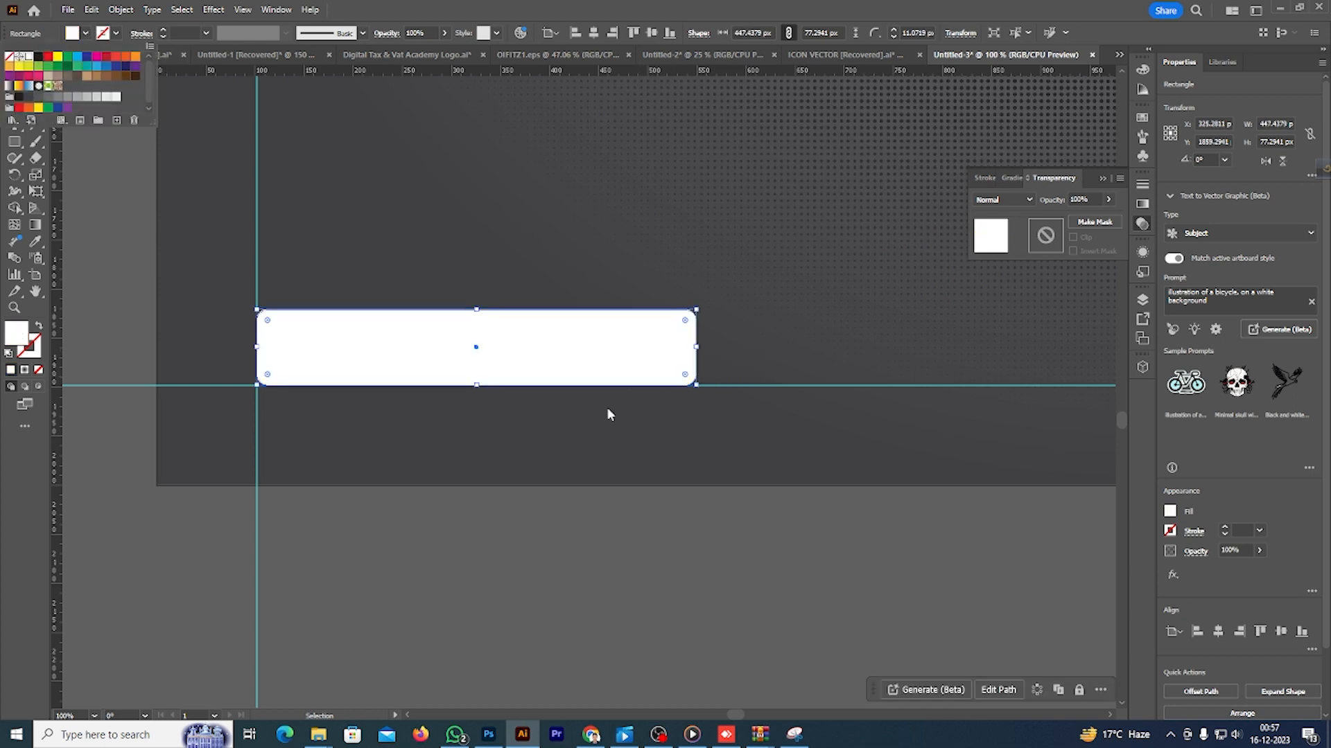
{"action": "key", "text": "ctrl+shift+bracketleft"}
- Create an unfilled diamond about 58 px wide below the artboard with a 6 pt black stroke
{"action": "left_click", "coordinate": [12, 146]}
{"action": "mouse_move", "coordinate": [484, 570]}
{"action": "left_mouse_down"}
{"action": "mouse_move", "coordinate": [597, 633]}
{"action": "mouse_move", "coordinate": [587, 567]}
{"action": "mouse_move", "coordinate": [602, 615]}
{"action": "mouse_move", "coordinate": [611, 538]}
{"action": "left_mouse_up"}
{"action": "key", "text": "shift+x"}
{"action": "left_click", "coordinate": [115, 33]}
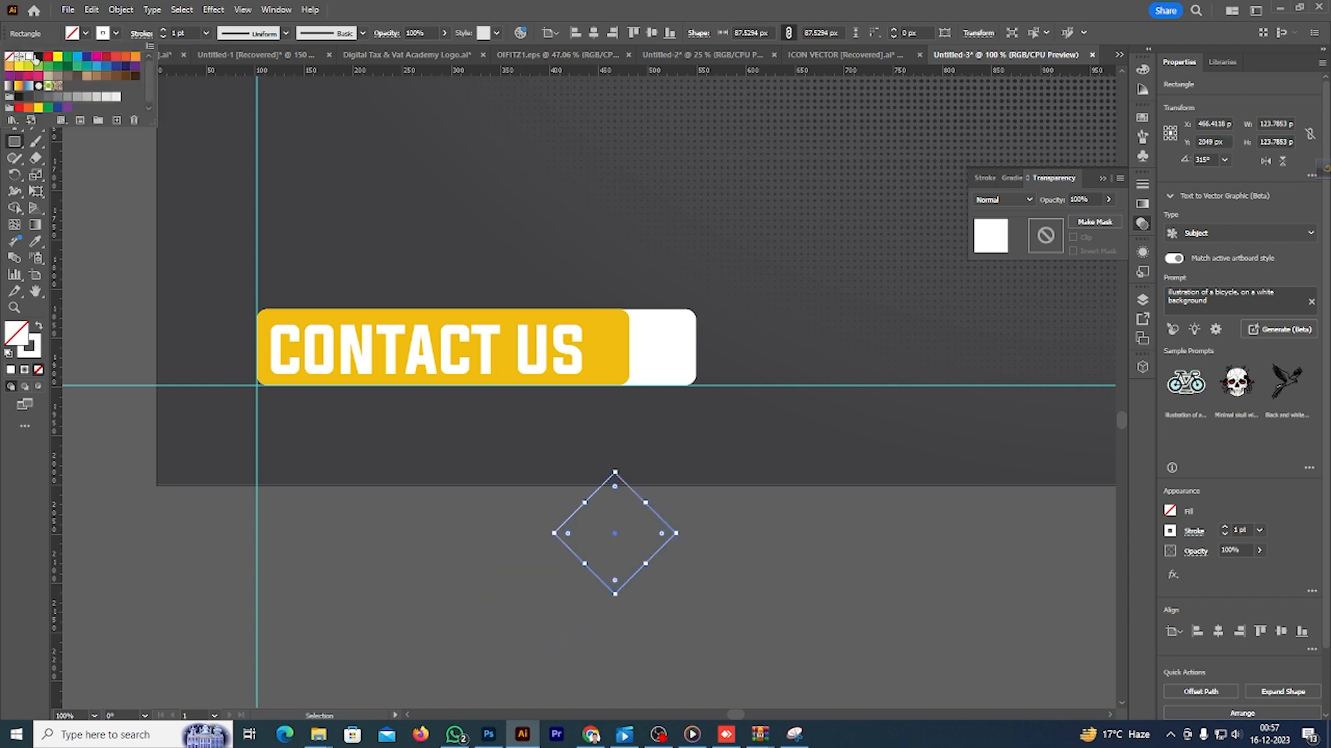
{"action": "left_click", "coordinate": [582, 7]}
{"action": "left_click_drag", "start_coordinate": [552, 535], "coordinate": [619, 534]}
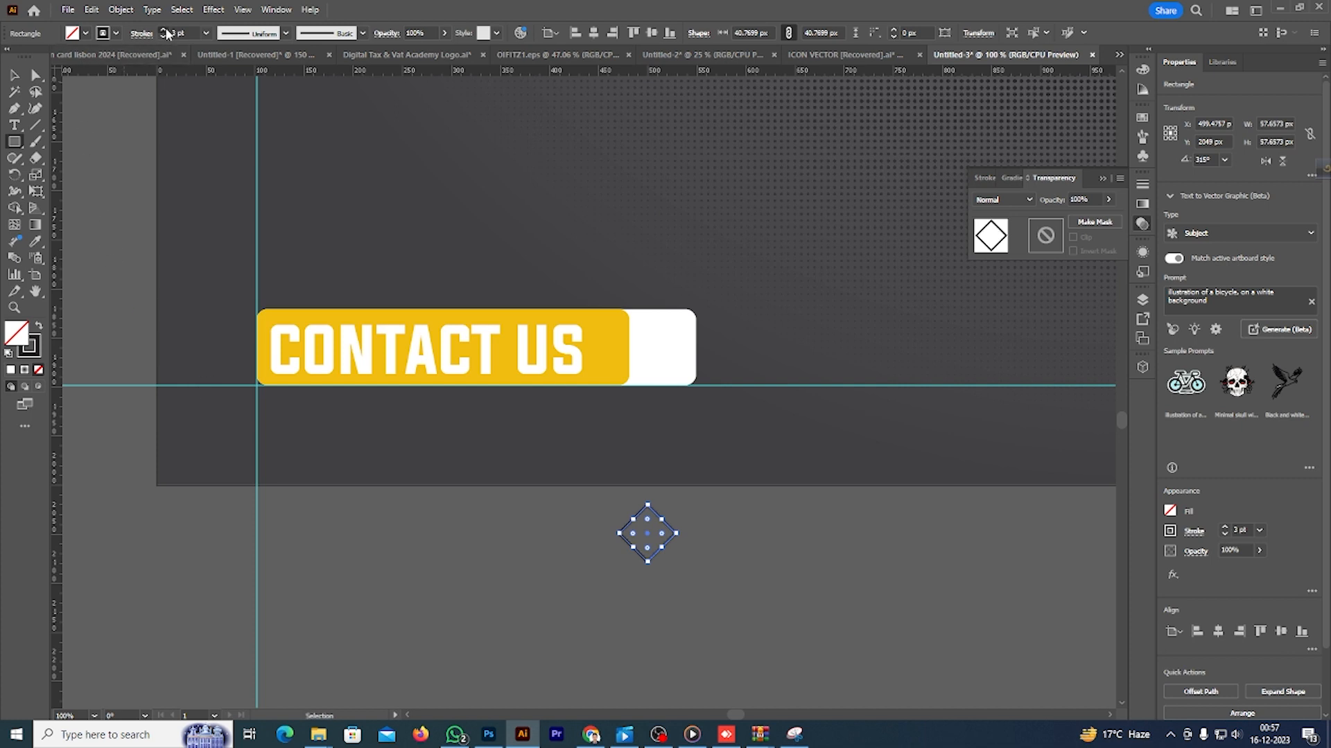
{"action": "key", "text": "v"}
- Delete the diamond's left corner point to leave a right-pointing chevron
{"action": "left_click", "coordinate": [37, 75]}
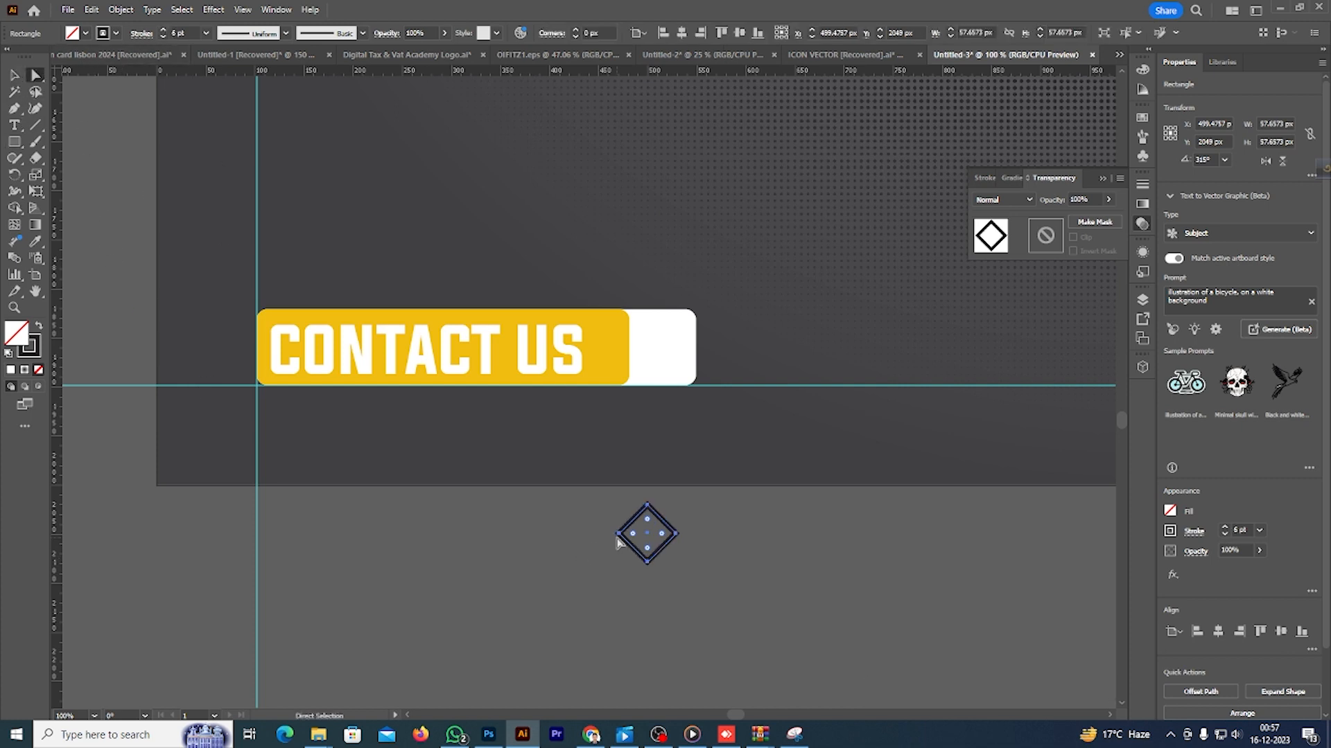
{"action": "left_click", "coordinate": [619, 534]}
{"action": "key", "text": "Delete"}
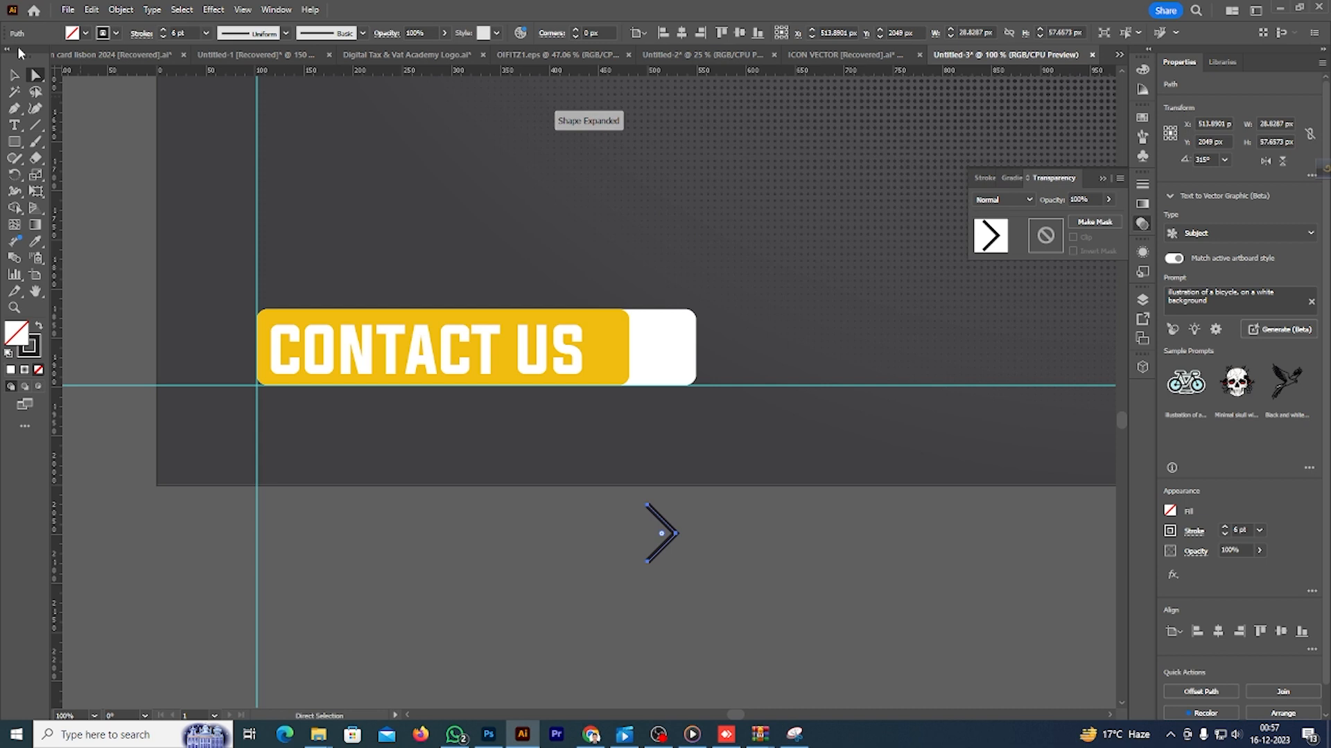
- Move the chevron onto the white end of the contact bar and scale it to about 16 by 32 px
{"action": "key", "text": "v"}
{"action": "left_click_drag", "start_coordinate": [664, 541], "coordinate": [669, 360]}
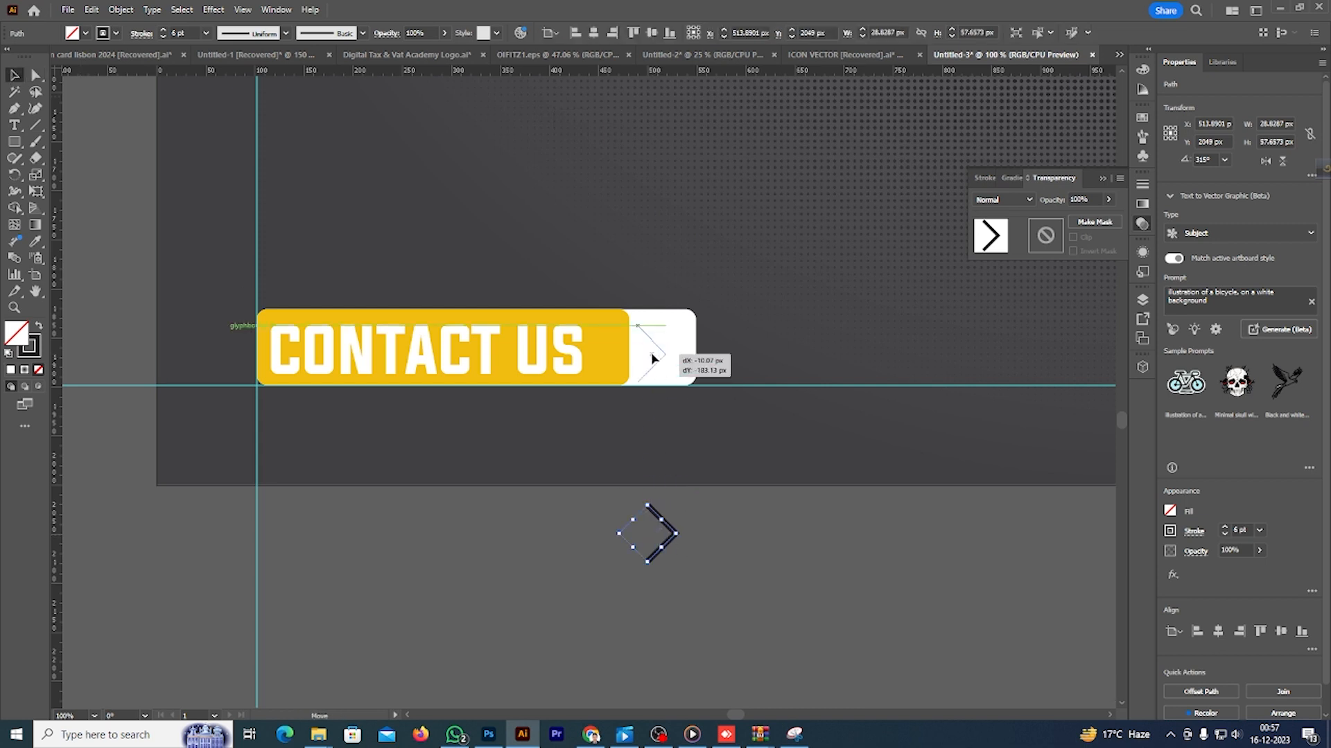
{"action": "scroll", "coordinate": [693, 371], "scroll_direction": "up", "scroll_amount": 3}
{"action": "left_click_drag", "start_coordinate": [511, 334], "coordinate": [623, 325]}
{"action": "scroll", "coordinate": [503, 430], "scroll_direction": "down", "scroll_amount": 3}
{"action": "scroll", "coordinate": [502, 430], "scroll_direction": "down", "scroll_amount": 1}
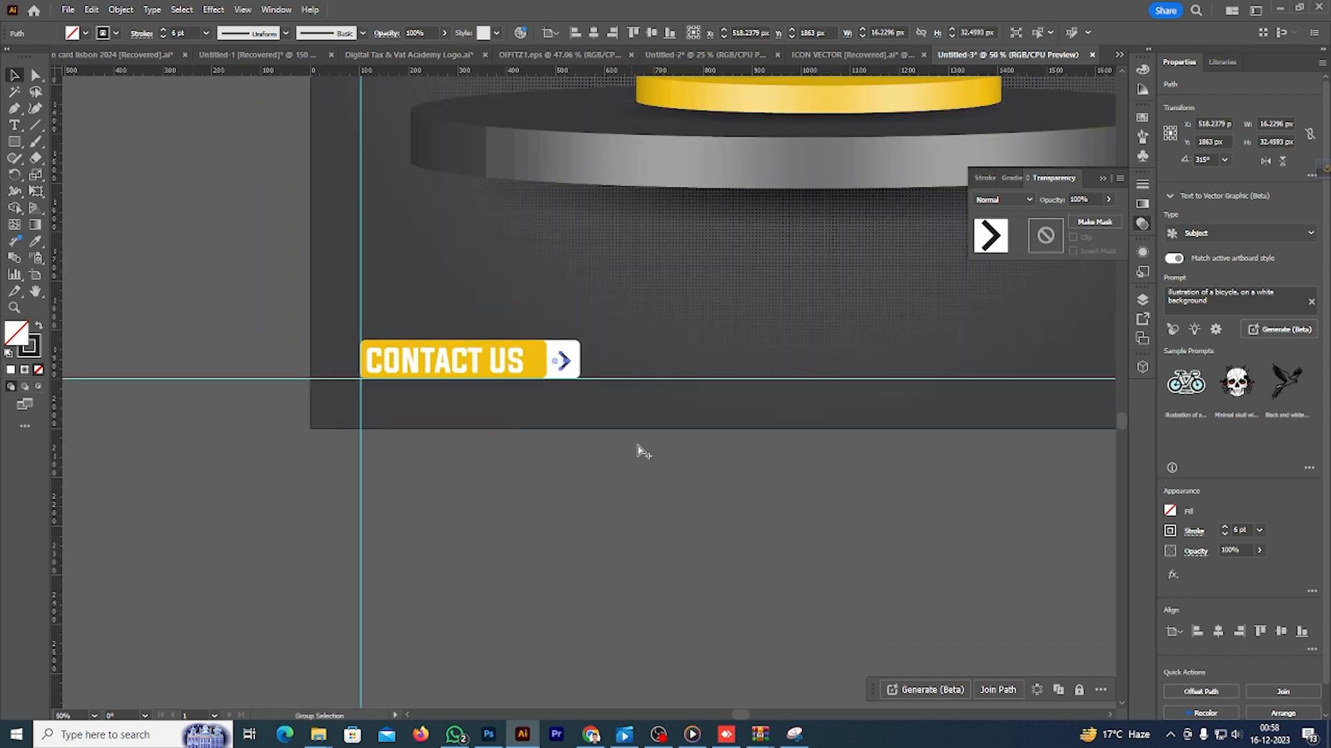
- Add a text line with the placeholder phone number below the artboard
{"action": "scroll", "coordinate": [558, 434], "scroll_direction": "up", "scroll_amount": 1}
{"action": "key", "text": "t"}
{"action": "left_click", "coordinate": [629, 528]}
{"action": "type", "text": "+123 456 789"}
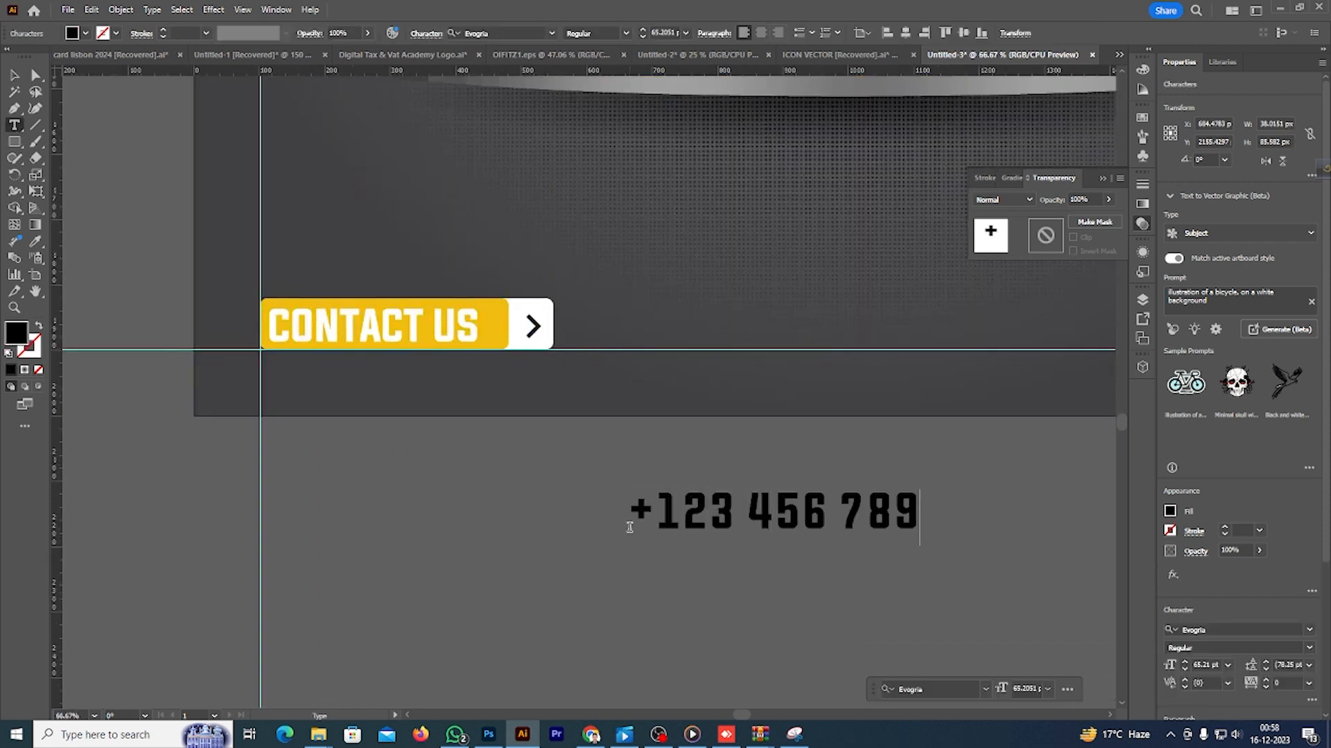
{"action": "key", "text": "Escape"}
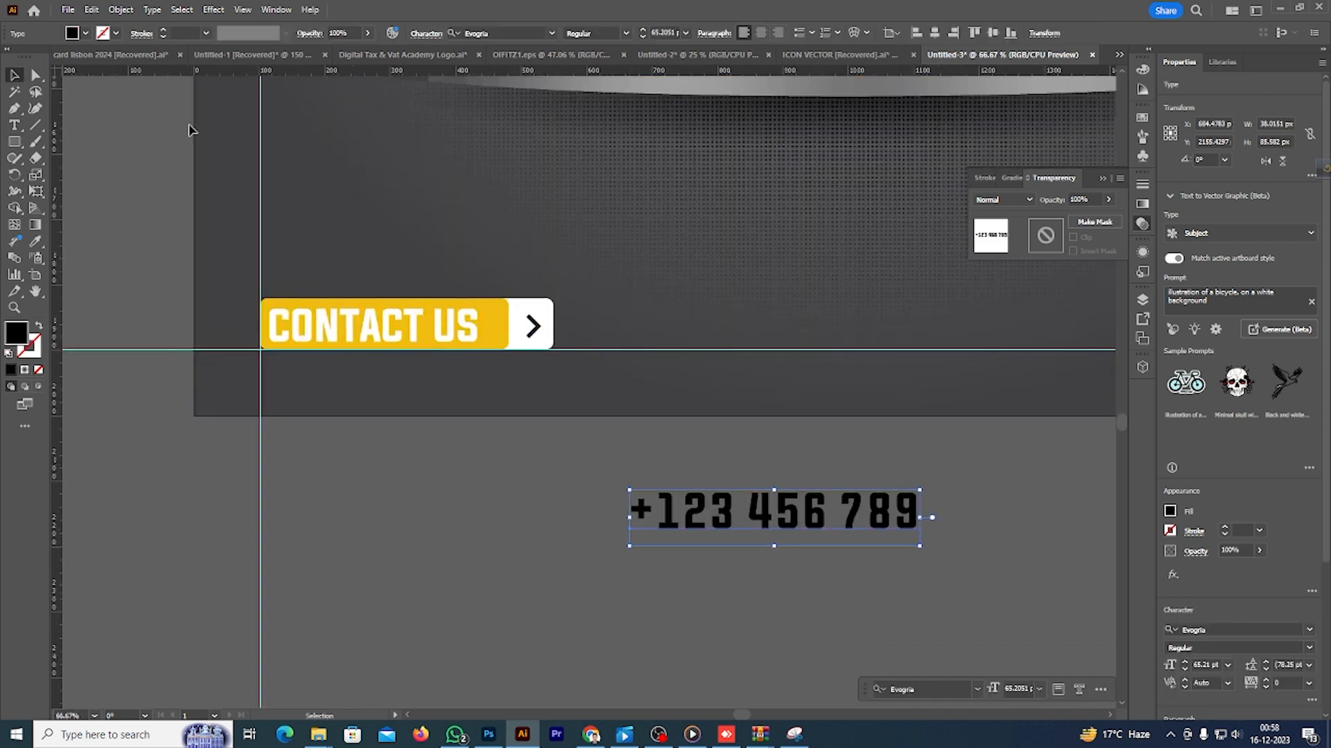
- Set the phone number in Poppins Regular at about 50 pt, place it beside the contact bar and colour it white
{"action": "type", "text": "POP"}
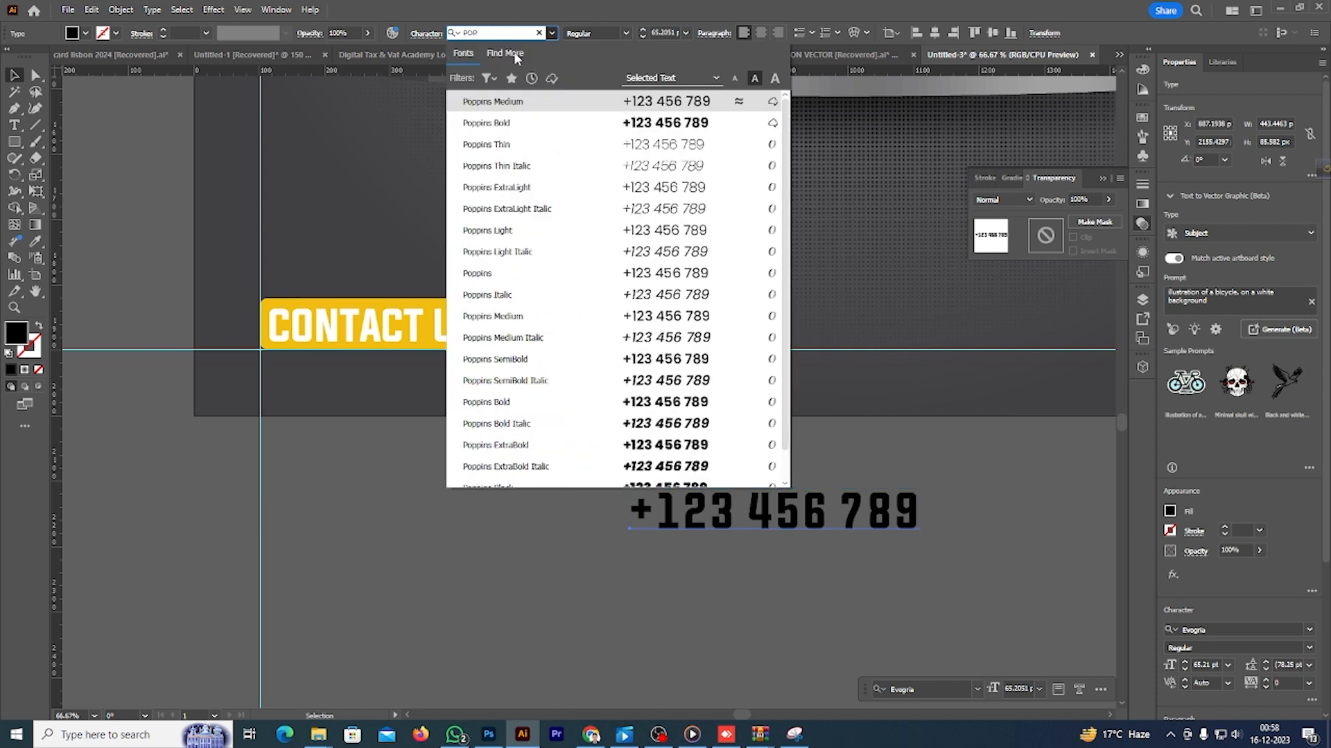
{"action": "left_click", "coordinate": [528, 277]}
{"action": "left_click_drag", "start_coordinate": [899, 525], "coordinate": [790, 345]}
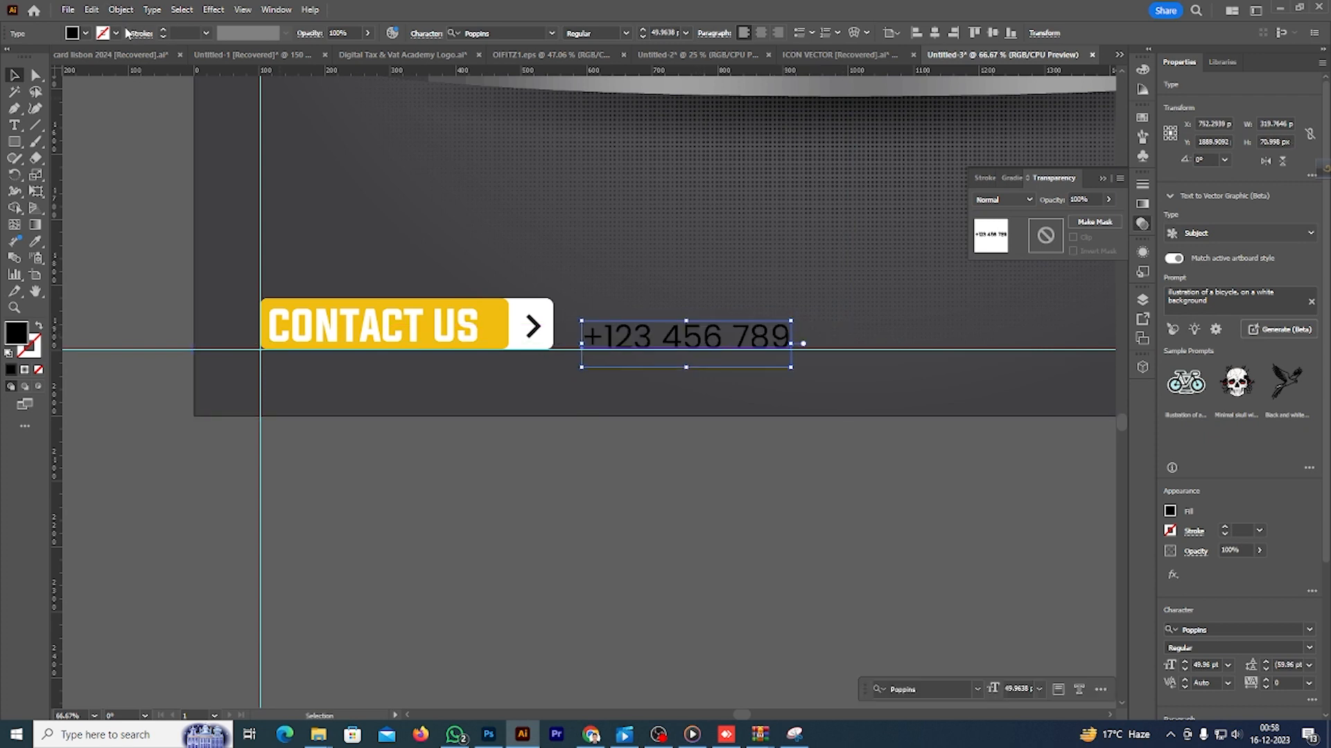
{"action": "left_click", "coordinate": [85, 33]}
{"action": "left_click", "coordinate": [25, 56]}
{"action": "scroll", "coordinate": [475, 374], "scroll_direction": "down", "scroll_amount": 3}
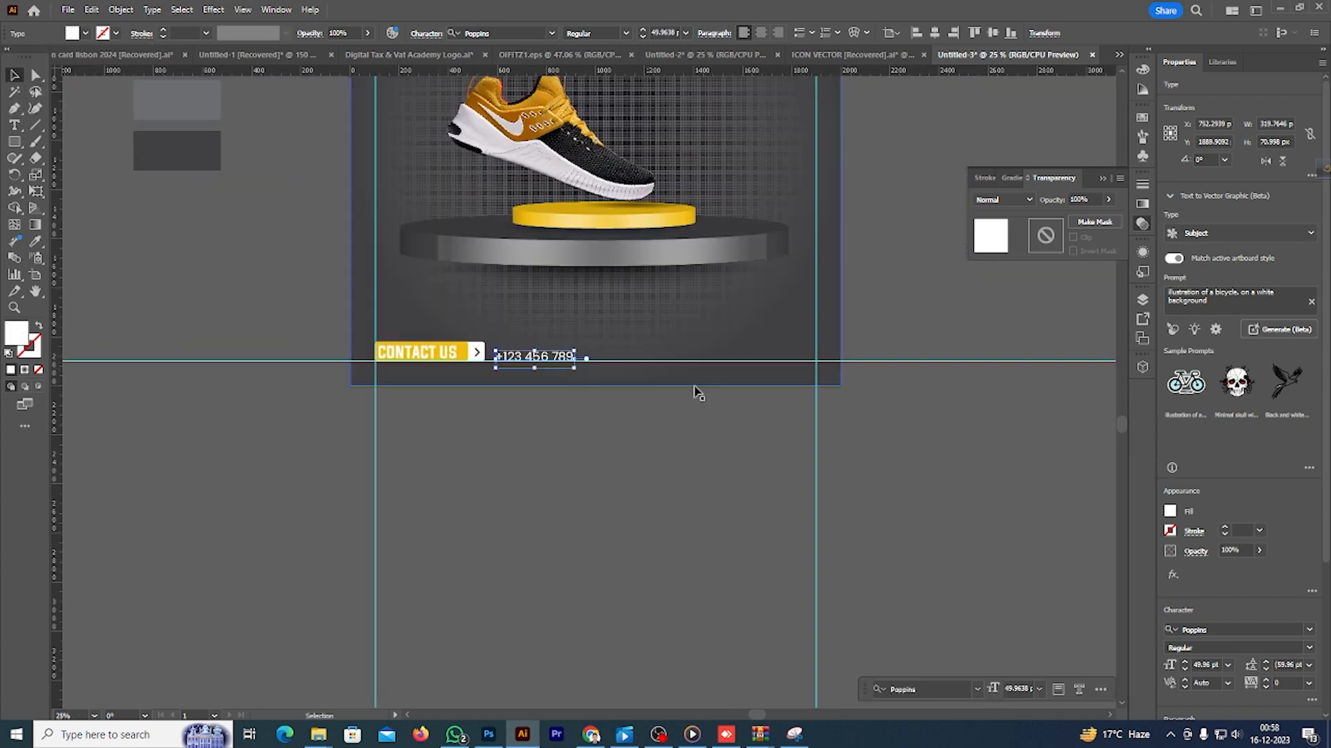
{"action": "left_click_drag", "start_coordinate": [553, 361], "coordinate": [794, 361]}
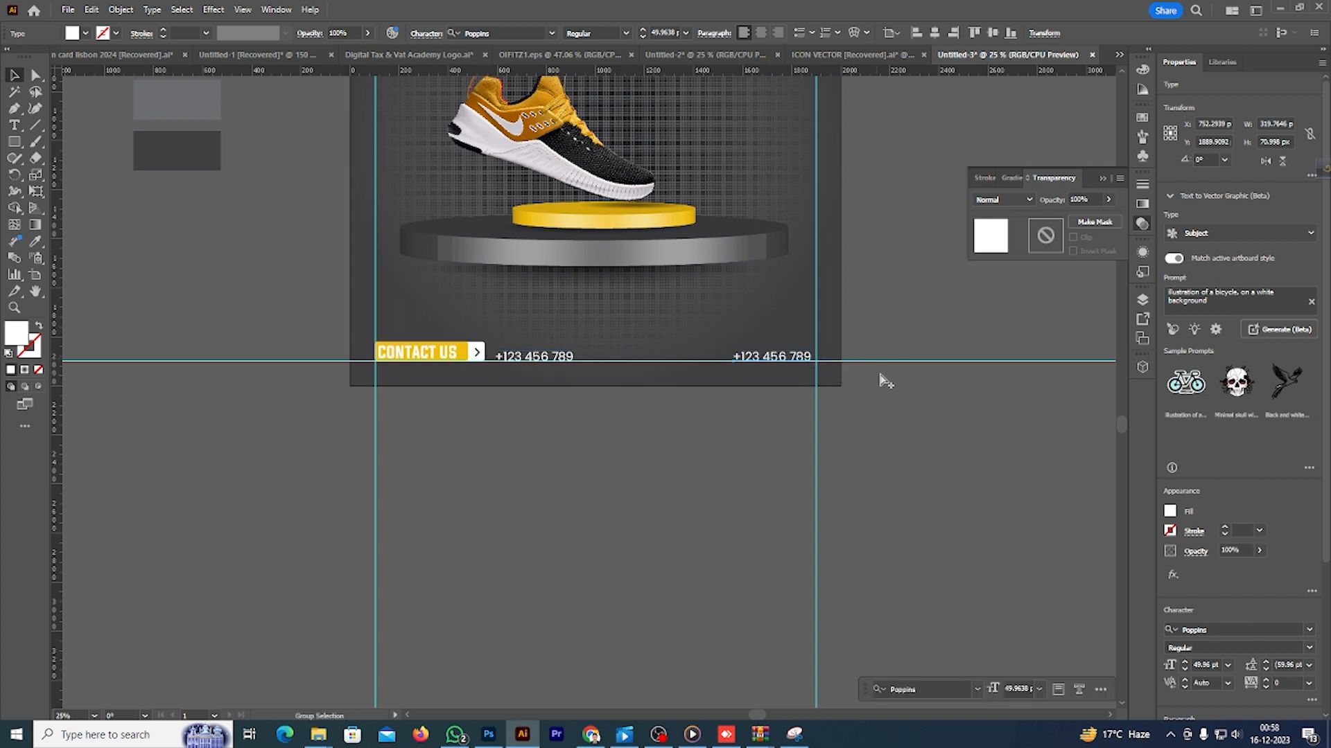
{"action": "scroll", "coordinate": [882, 377], "scroll_direction": "up", "scroll_amount": 2}
{"action": "left_click", "coordinate": [14, 126]}
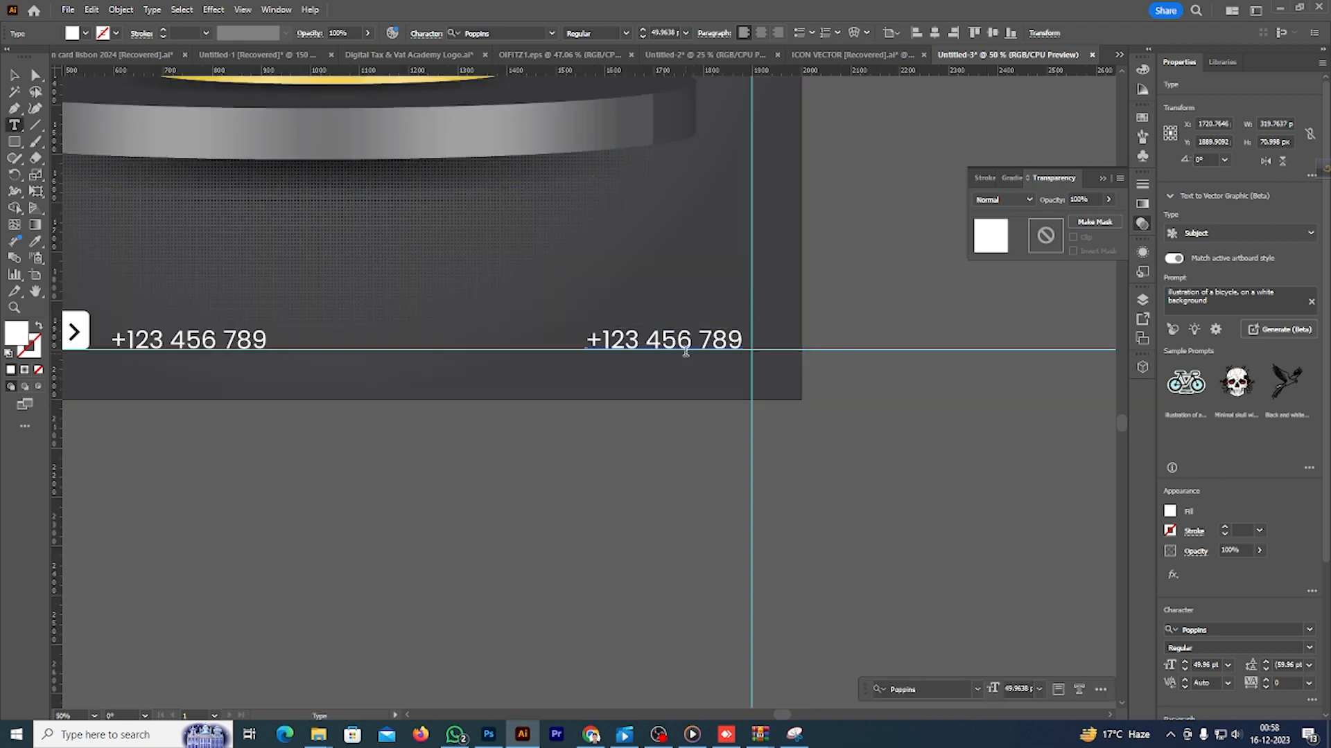
{"action": "triple_click", "coordinate": [684, 346]}
{"action": "type", "text": "www.yourwebsite."}
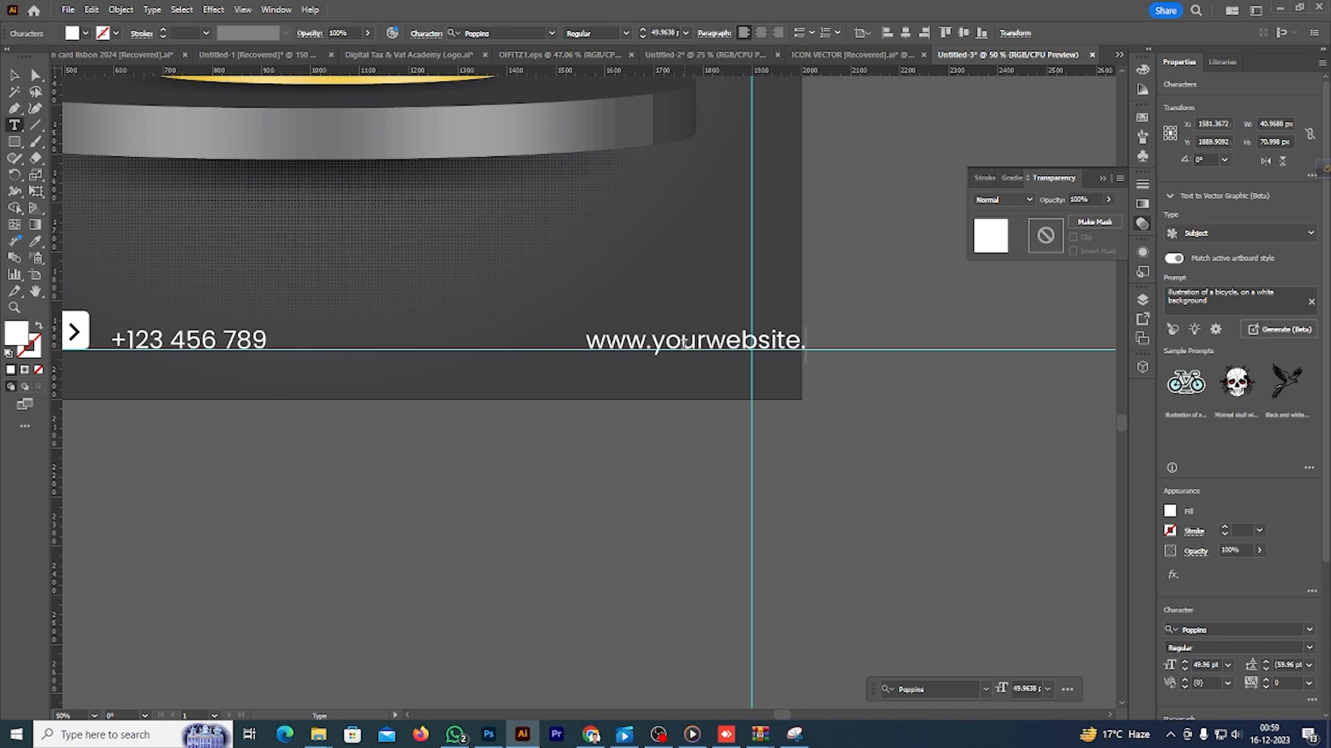
{"action": "key", "text": "Escape"}
- Align the website text with the corner of the right and bottom margin guides
{"action": "left_click_drag", "start_coordinate": [690, 350], "coordinate": [581, 353]}
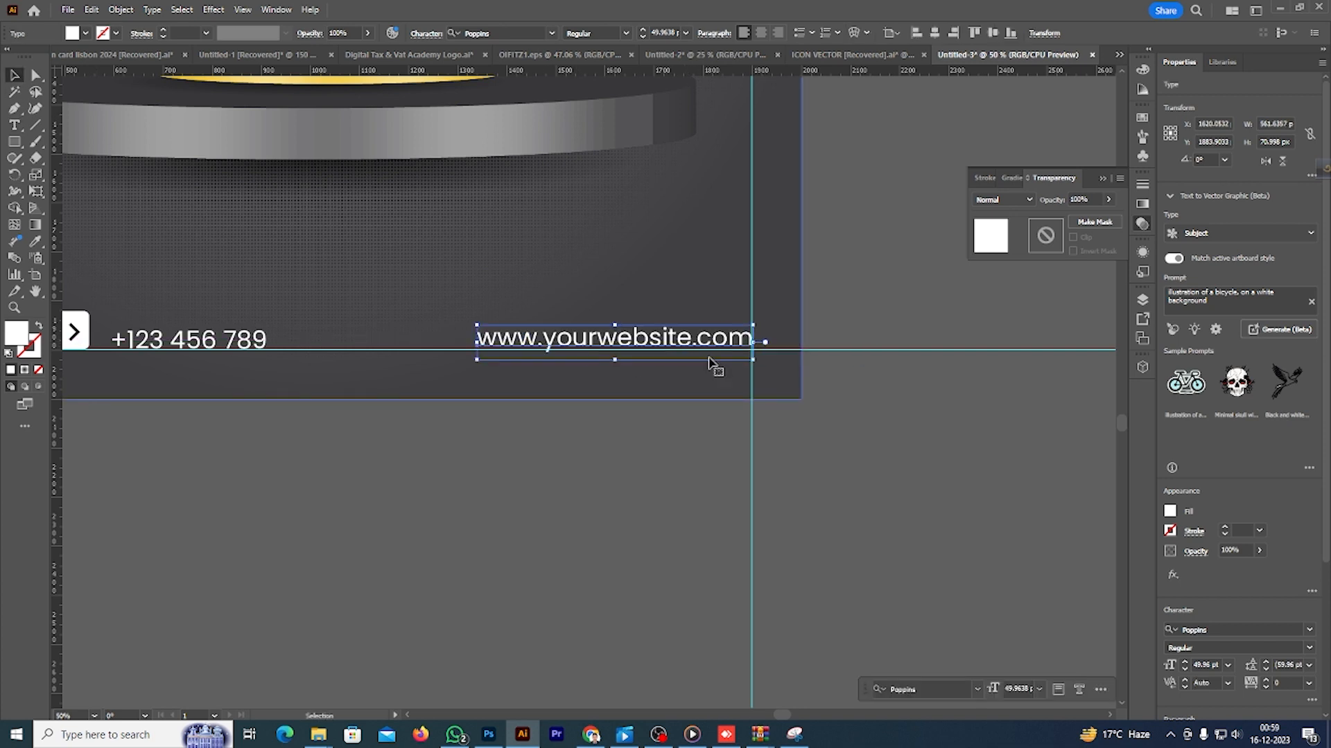
{"action": "scroll", "coordinate": [668, 341], "scroll_direction": "up", "scroll_amount": 4}
{"action": "scroll", "coordinate": [991, 305], "scroll_direction": "up", "scroll_amount": 3}
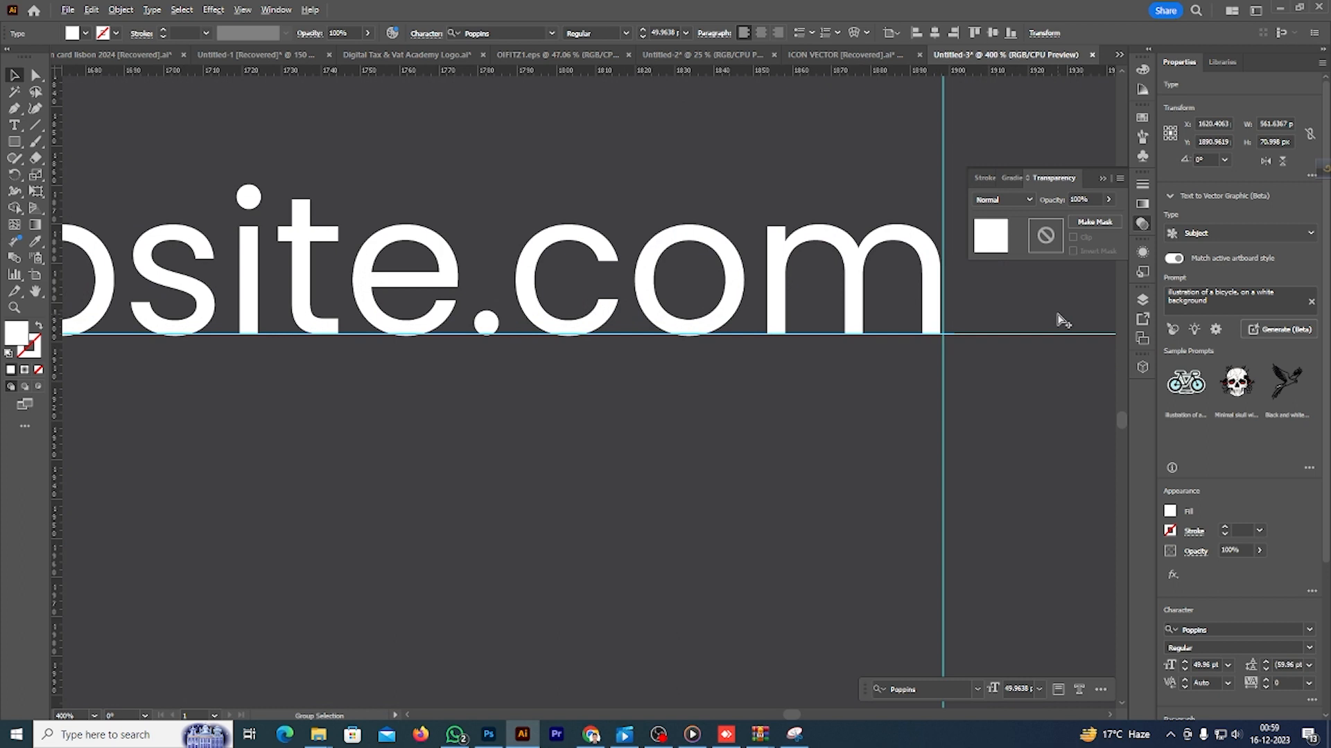
{"action": "scroll", "coordinate": [872, 310], "scroll_direction": "down", "scroll_amount": 5}
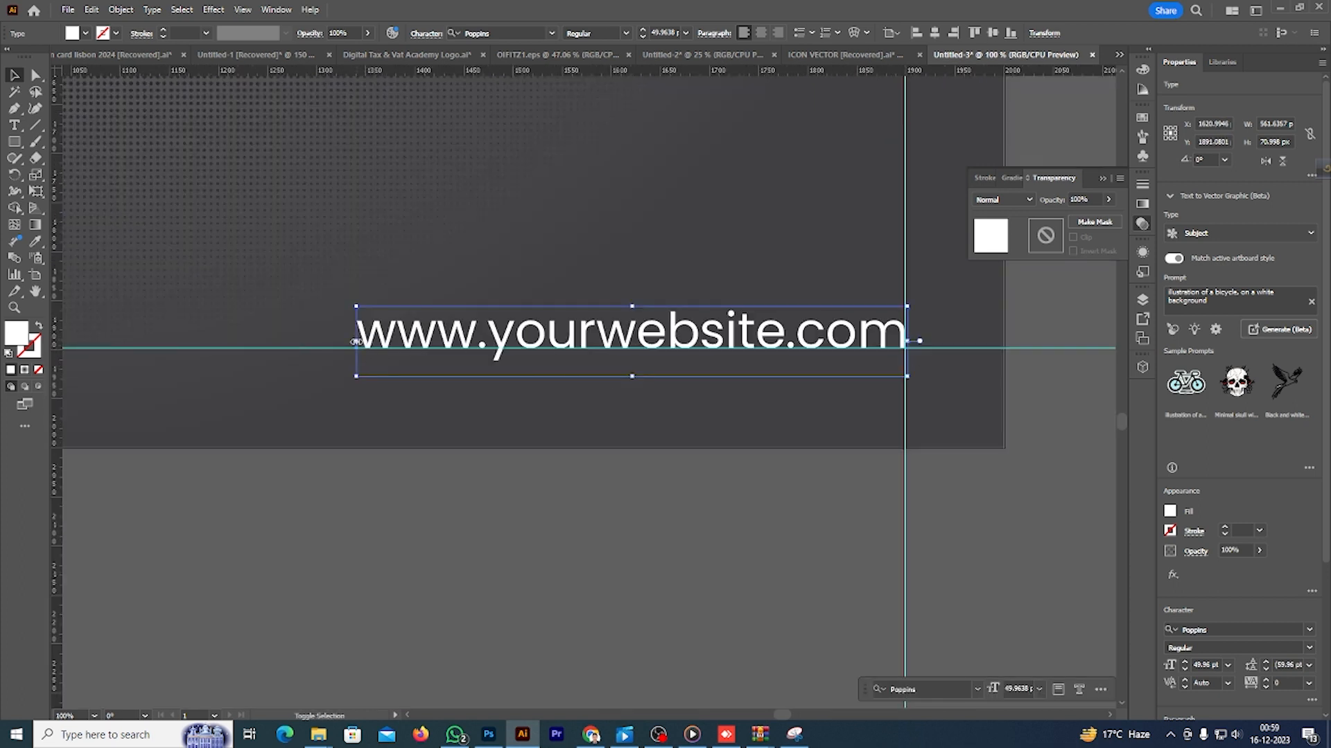
- Reduce the website text to about 47 pt, set it in Poppins Light and realign it with the right margin guide
{"action": "left_click_drag", "start_coordinate": [355, 341], "coordinate": [385, 341]}
{"action": "left_click", "coordinate": [617, 30]}
{"action": "left_click", "coordinate": [601, 105]}
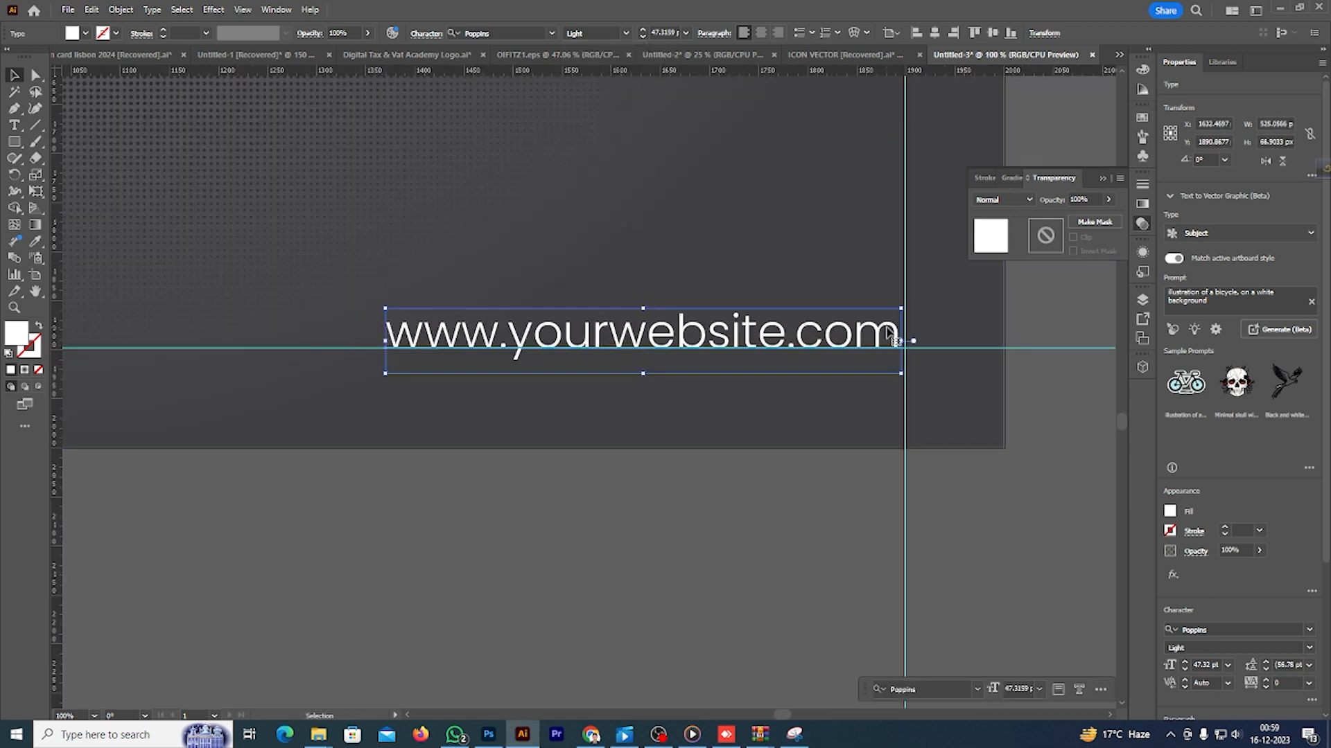
{"action": "scroll", "coordinate": [889, 403], "scroll_direction": "down", "scroll_amount": 4}
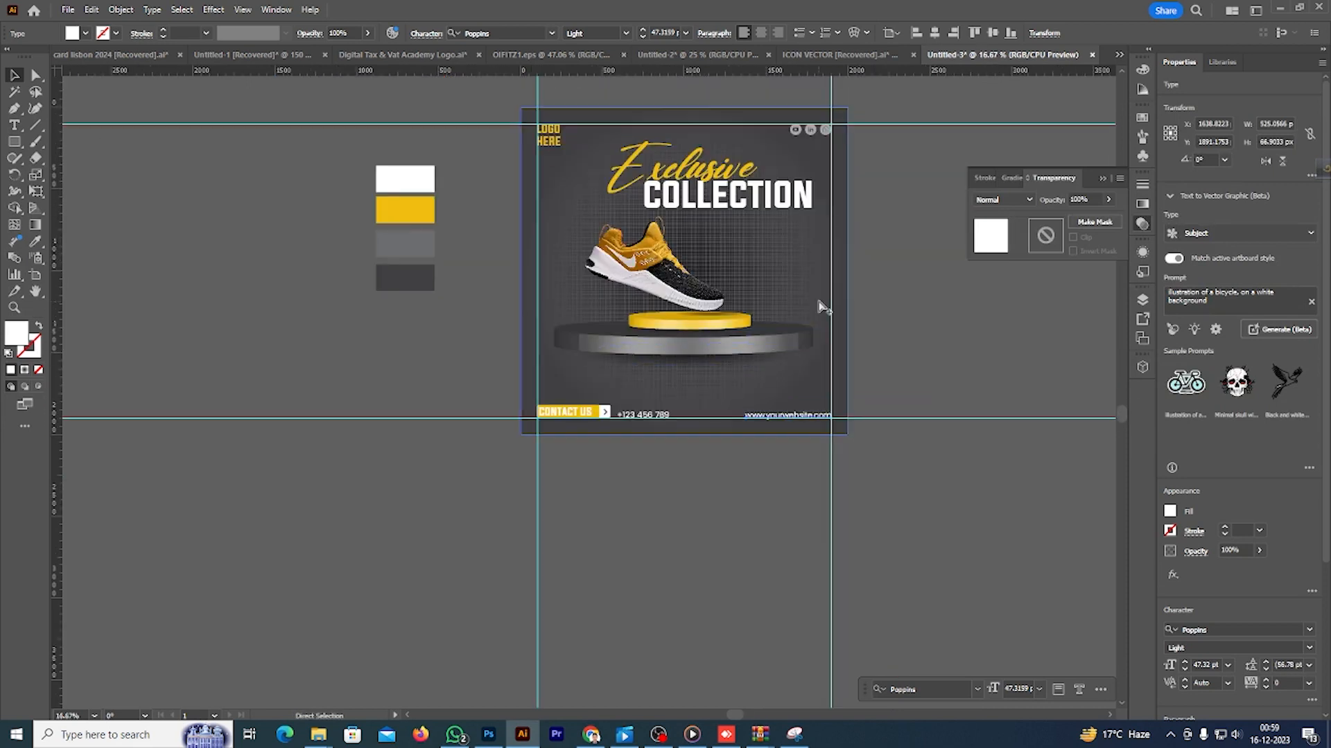
- Draw a circle about 12 px wide on the left margin guide below the logo text and fill it with the palette yellow
{"action": "scroll", "coordinate": [388, 225], "scroll_direction": "up", "scroll_amount": 2}
{"action": "left_click_drag", "start_coordinate": [14, 142], "coordinate": [66, 174]}
{"action": "scroll", "coordinate": [438, 223], "scroll_direction": "up", "scroll_amount": 1}
{"action": "left_click_drag", "start_coordinate": [401, 196], "coordinate": [404, 201]}
{"action": "scroll", "coordinate": [410, 205], "scroll_direction": "up", "scroll_amount": 3}
{"action": "scroll", "coordinate": [545, 256], "scroll_direction": "down", "scroll_amount": 3}
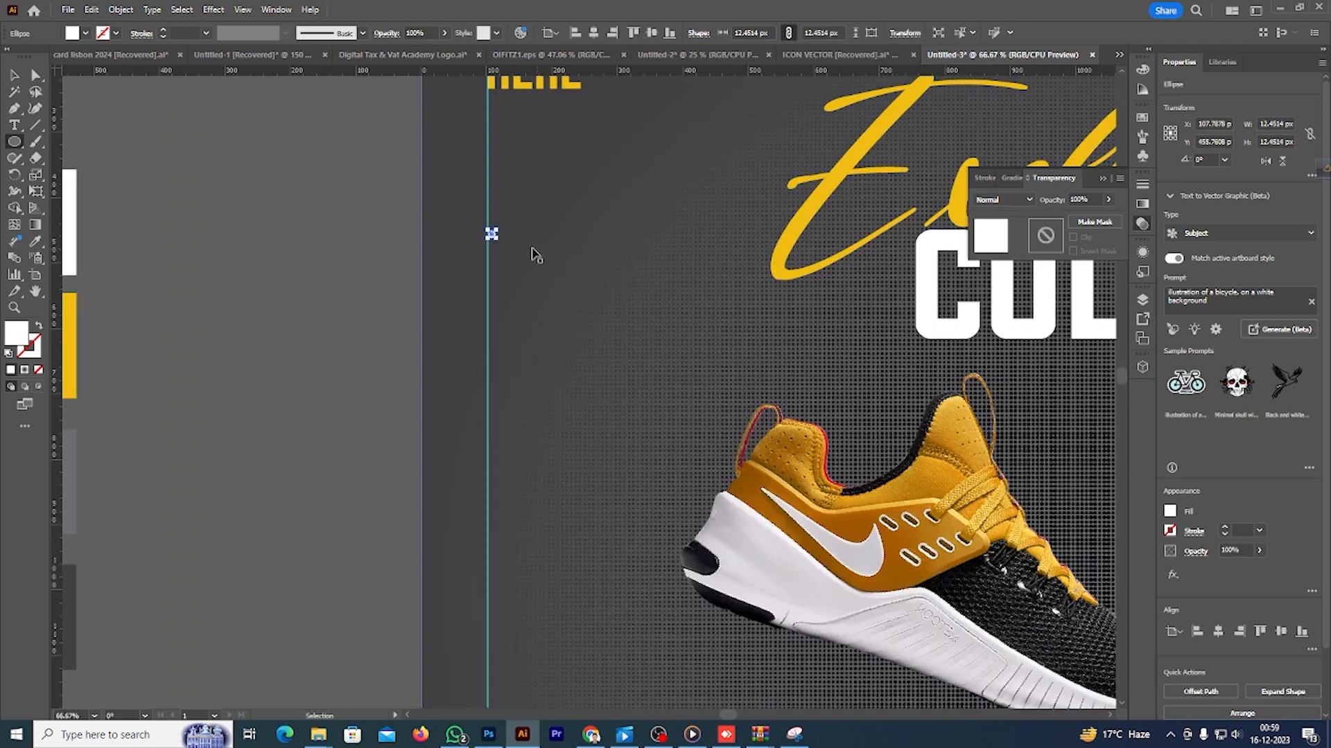
{"action": "scroll", "coordinate": [538, 256], "scroll_direction": "up", "scroll_amount": 2}
{"action": "left_click", "coordinate": [35, 241]}
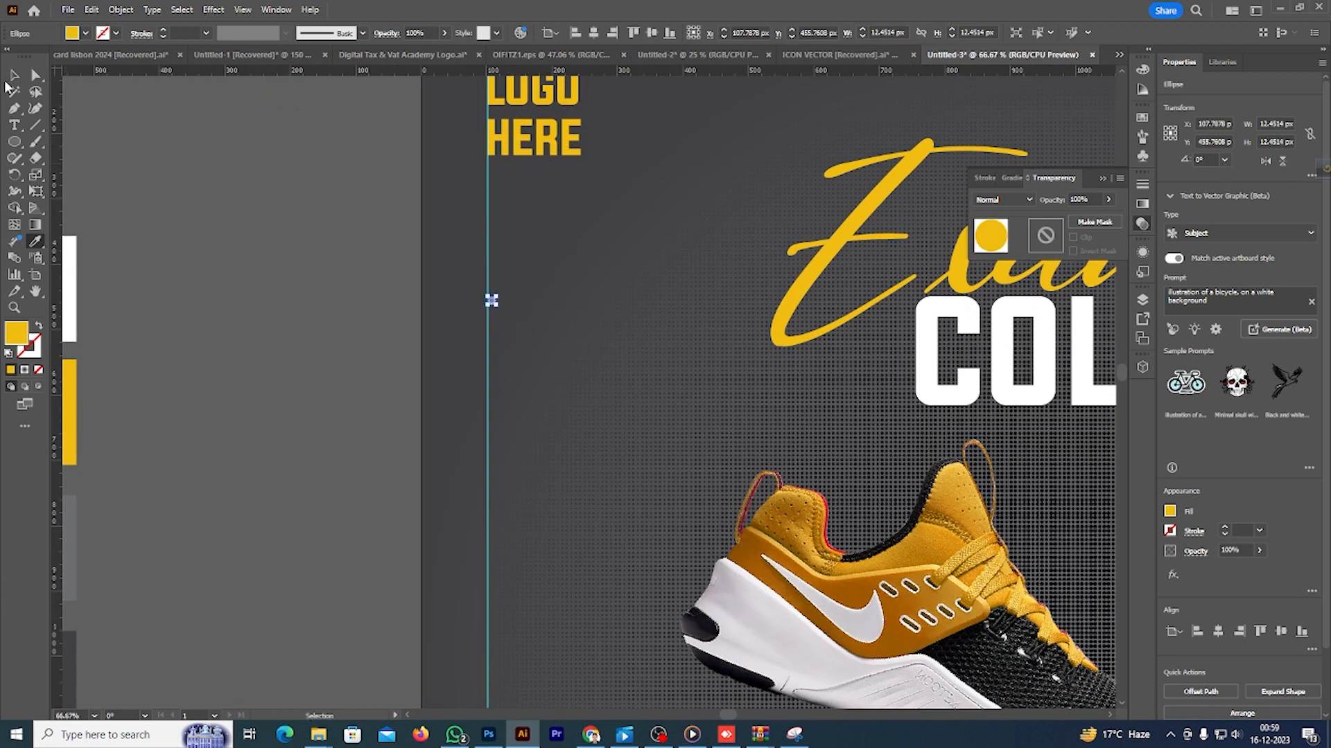
{"action": "left_click", "coordinate": [13, 75]}
- Repeat the yellow dot downward along the left margin guide to form a column of seven evenly spaced dots
{"action": "scroll", "coordinate": [458, 300], "scroll_direction": "up", "scroll_amount": 3}
{"action": "scroll", "coordinate": [392, 238], "scroll_direction": "down", "scroll_amount": 2}
{"action": "left_click_drag", "start_coordinate": [393, 238], "coordinate": [392, 304]}
{"action": "scroll", "coordinate": [467, 321], "scroll_direction": "down", "scroll_amount": 2}
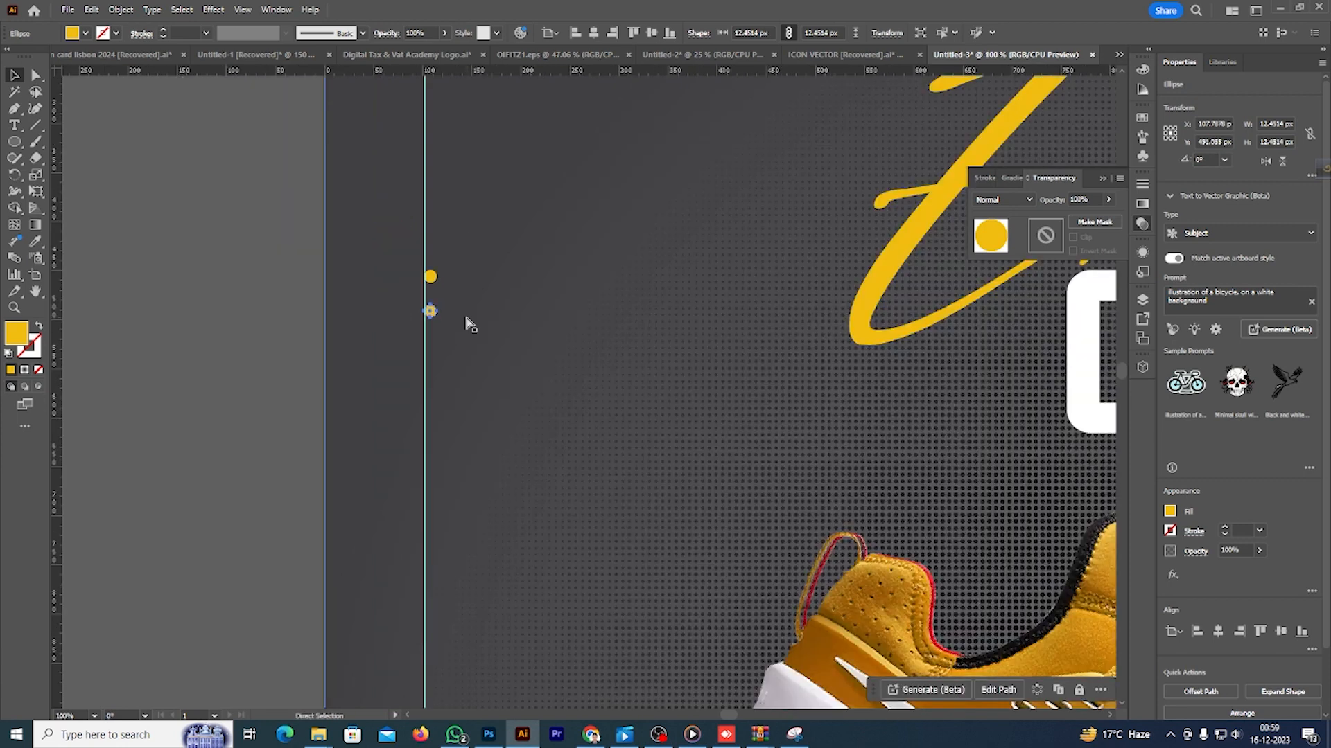
{"action": "scroll", "coordinate": [466, 326], "scroll_direction": "down", "scroll_amount": 1}
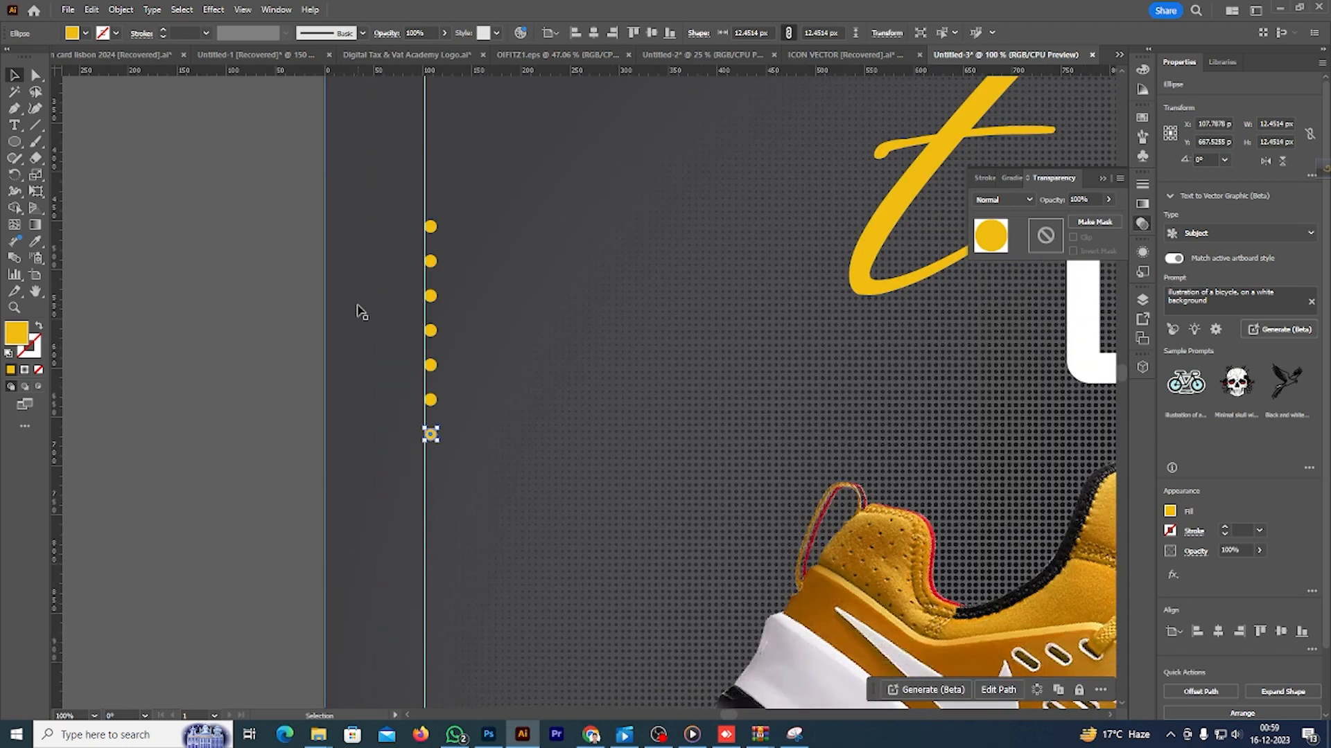
- Duplicate the dot column as a second column offset to its right and group all the dots
{"action": "left_click", "coordinate": [332, 301]}
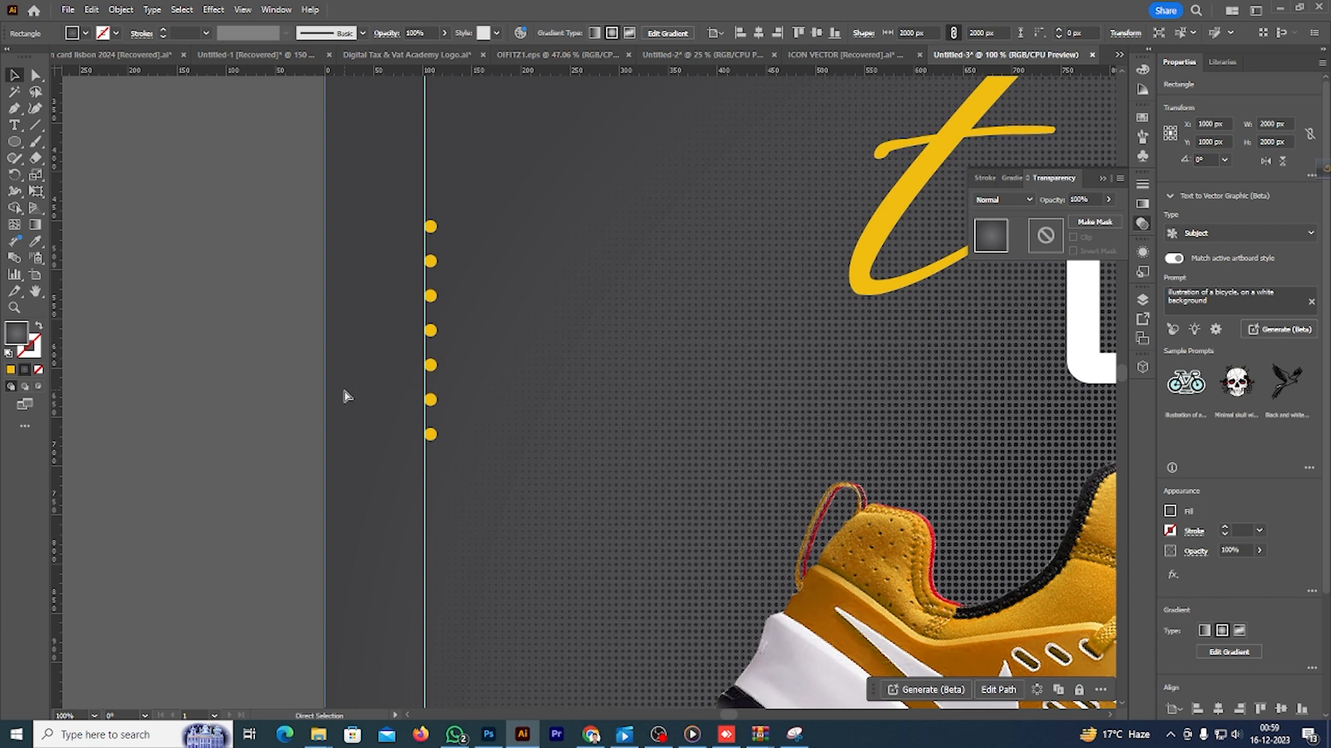
{"action": "key", "text": "ctrl+shift+a"}
{"action": "left_click_drag", "start_coordinate": [437, 299], "coordinate": [461, 369]}
{"action": "left_click", "coordinate": [430, 226]}
{"action": "left_click_drag", "start_coordinate": [521, 190], "coordinate": [386, 484]}
{"action": "key", "text": "ctrl+g"}
{"action": "scroll", "coordinate": [392, 333], "scroll_direction": "down", "scroll_amount": 3}
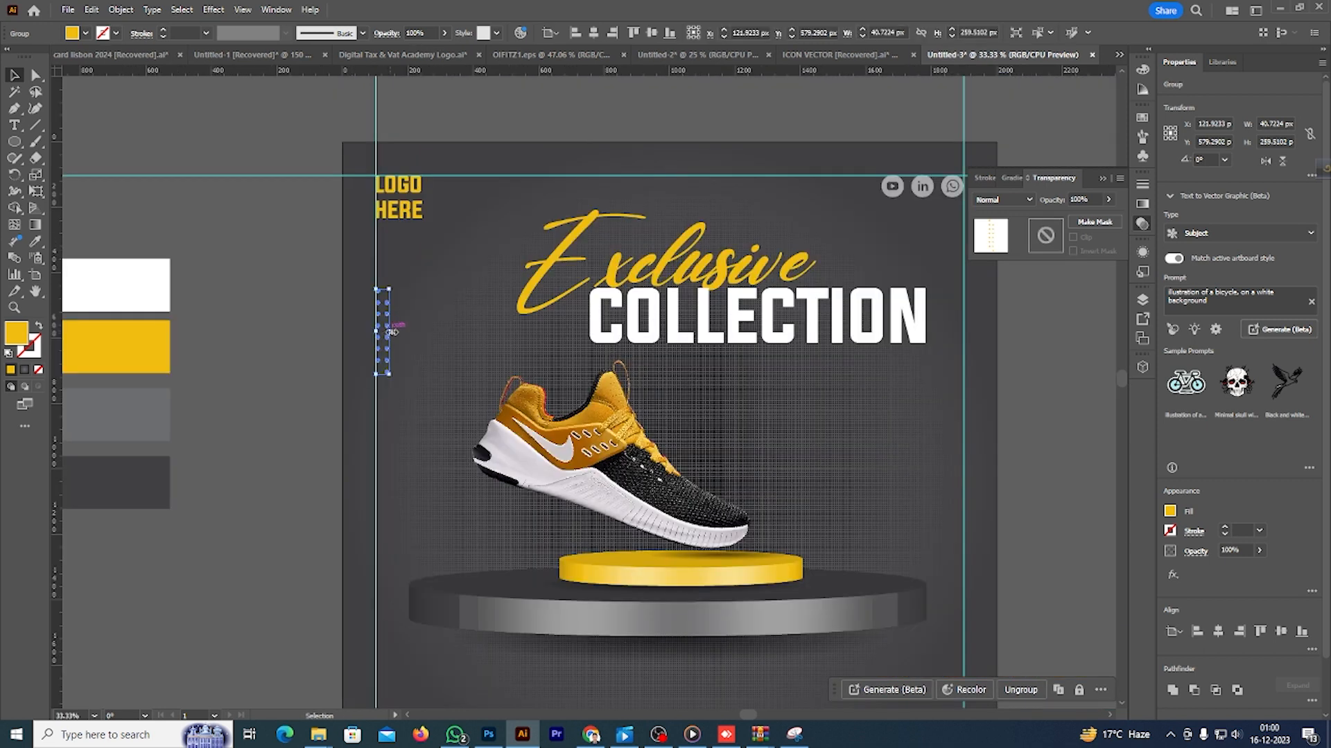
- Copy the dot group to the right margin guide above the podium's level and group it with the original
{"action": "left_click_drag", "start_coordinate": [385, 333], "coordinate": [959, 539]}
{"action": "scroll", "coordinate": [959, 539], "scroll_direction": "down", "scroll_amount": 2}
{"action": "left_click", "coordinate": [386, 287], "text": "shift"}
{"action": "key", "text": "ctrl+g"}
{"action": "left_click", "coordinate": [317, 261]}
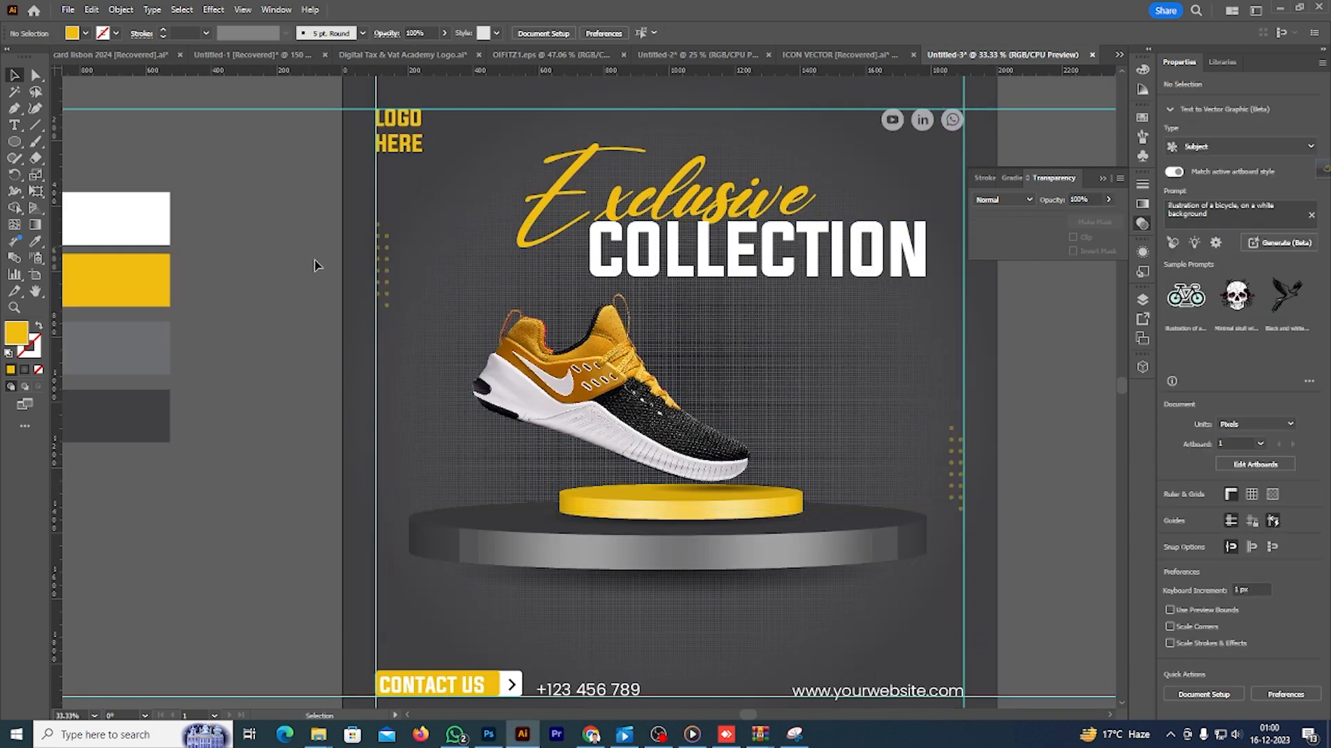
- Begin a wavy path with the Curvature tool from left of the shoe, across it, and around beyond the artboard's right edge
{"action": "scroll", "coordinate": [490, 175], "scroll_direction": "down", "scroll_amount": 1}
{"action": "scroll", "coordinate": [922, 411], "scroll_direction": "down", "scroll_amount": 2}
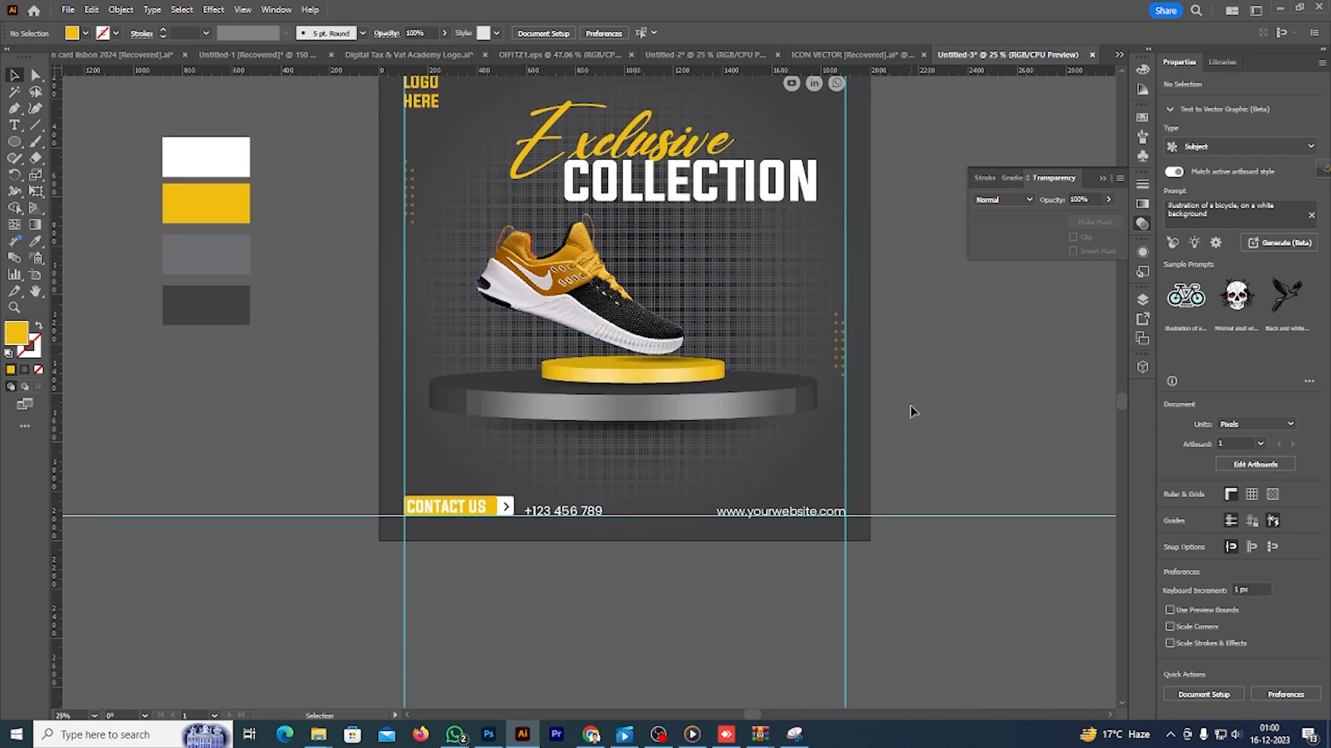
{"action": "scroll", "coordinate": [572, 422], "scroll_direction": "up", "scroll_amount": 4}
{"action": "key", "text": "shift+grave"}
{"action": "left_click", "coordinate": [340, 343]}
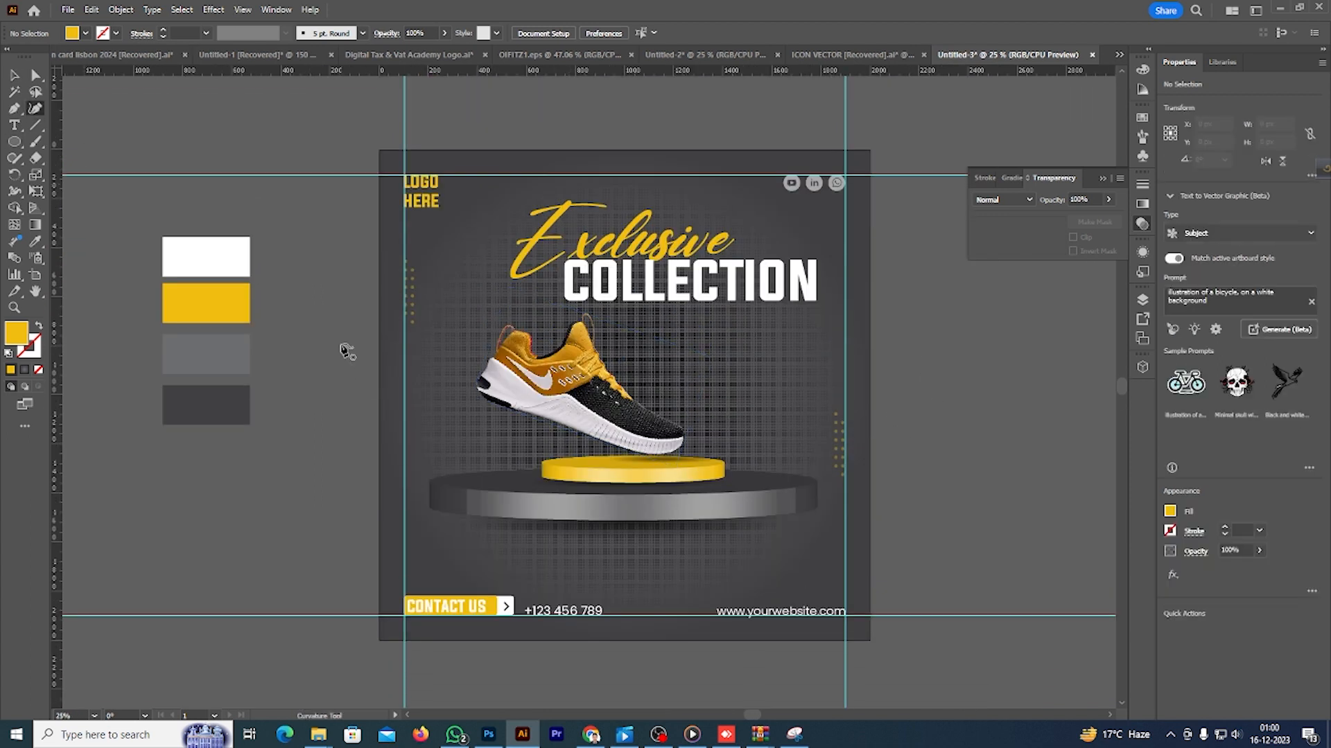
{"action": "left_click", "coordinate": [508, 349]}
{"action": "left_click", "coordinate": [534, 406]}
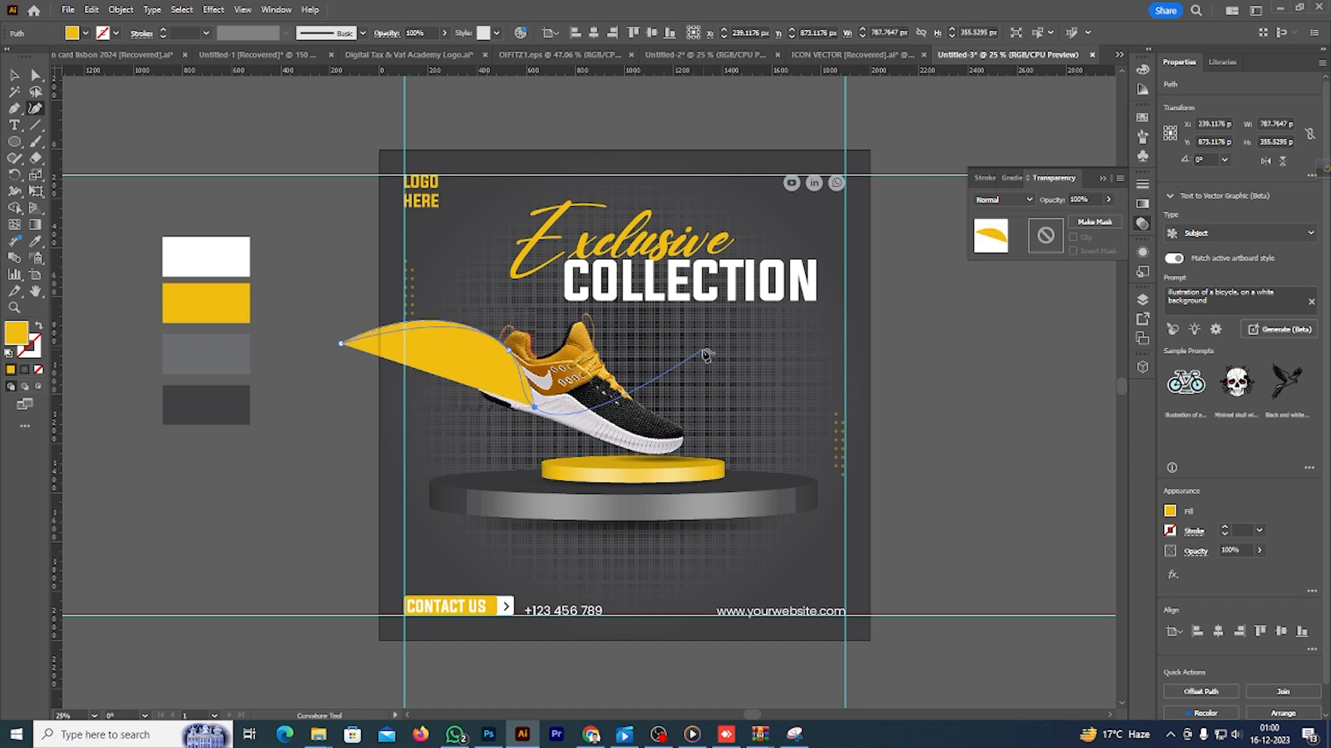
{"action": "left_click", "coordinate": [700, 340]}
{"action": "left_click", "coordinate": [883, 345]}
{"action": "left_click", "coordinate": [1036, 492]}
{"action": "left_click", "coordinate": [986, 567]}
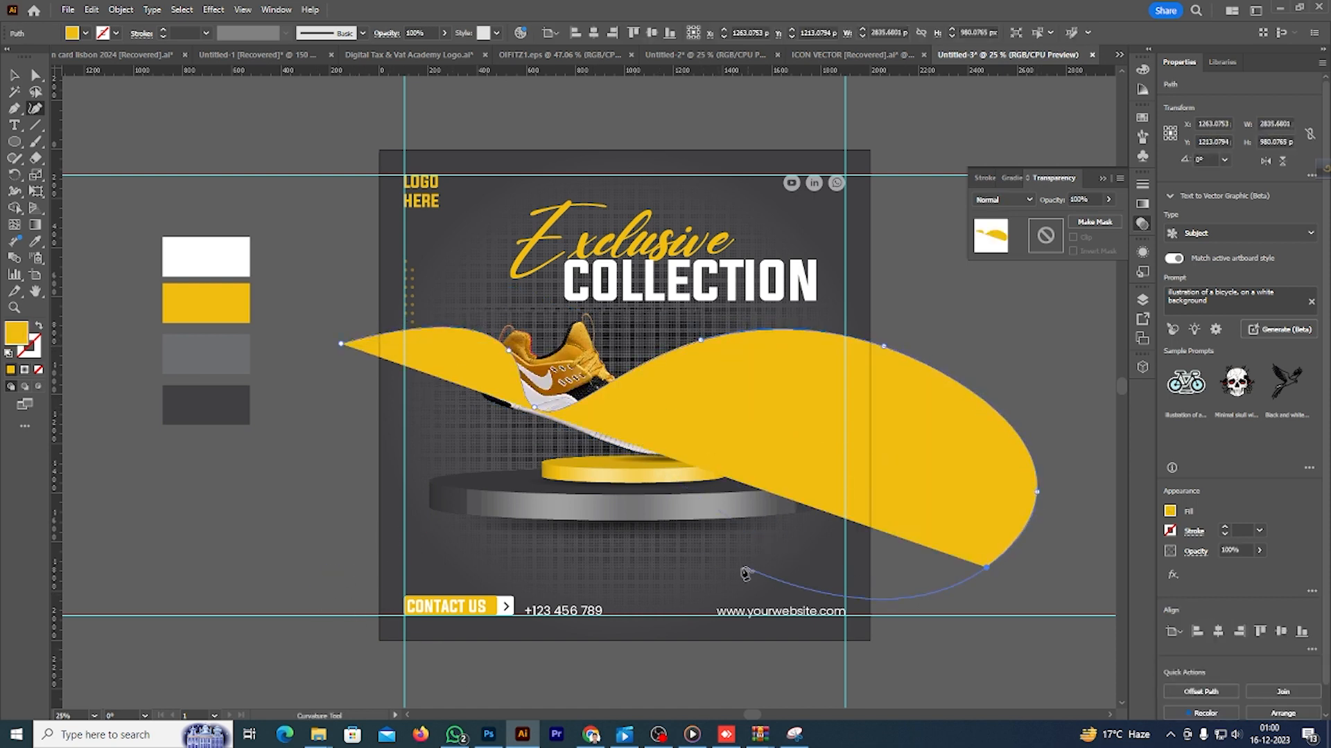
- Continue the curve back across the podium, loop it past the left edge, and run it out beyond the bottom-right corner
{"action": "left_click", "coordinate": [708, 503]}
{"action": "left_click", "coordinate": [539, 531]}
{"action": "left_click", "coordinate": [354, 525]}
{"action": "left_click", "coordinate": [435, 686]}
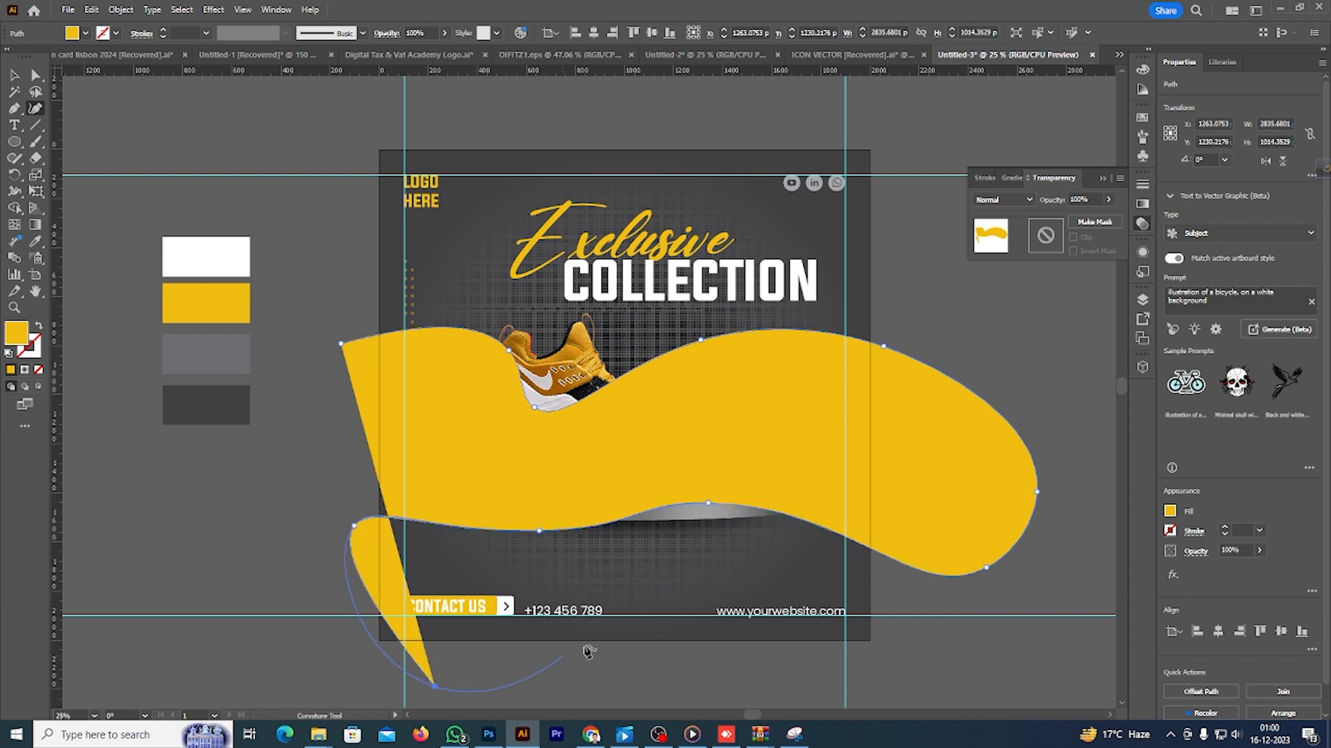
{"action": "left_click", "coordinate": [663, 568]}
- Swap the curve's yellow fill to its stroke and set the stroke weight to 2 pt
{"action": "left_click", "coordinate": [38, 325]}
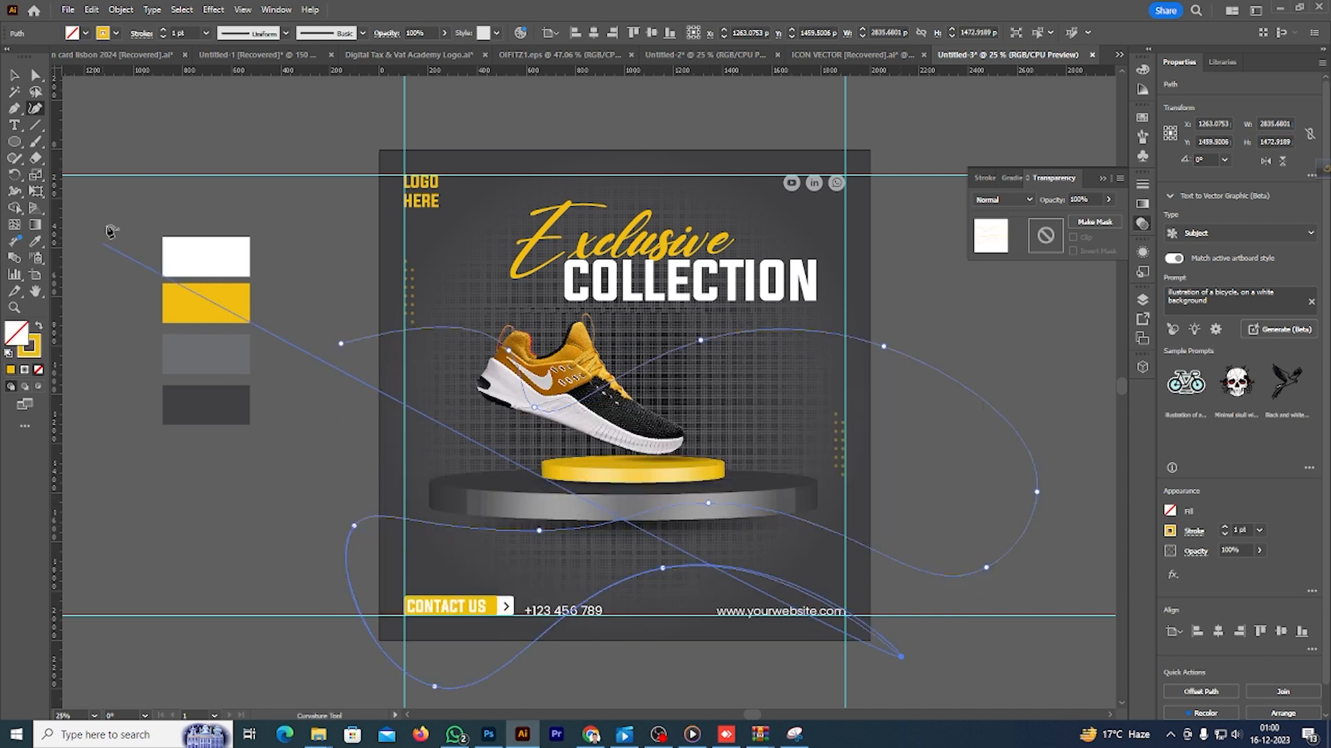
{"action": "left_click", "coordinate": [141, 33]}
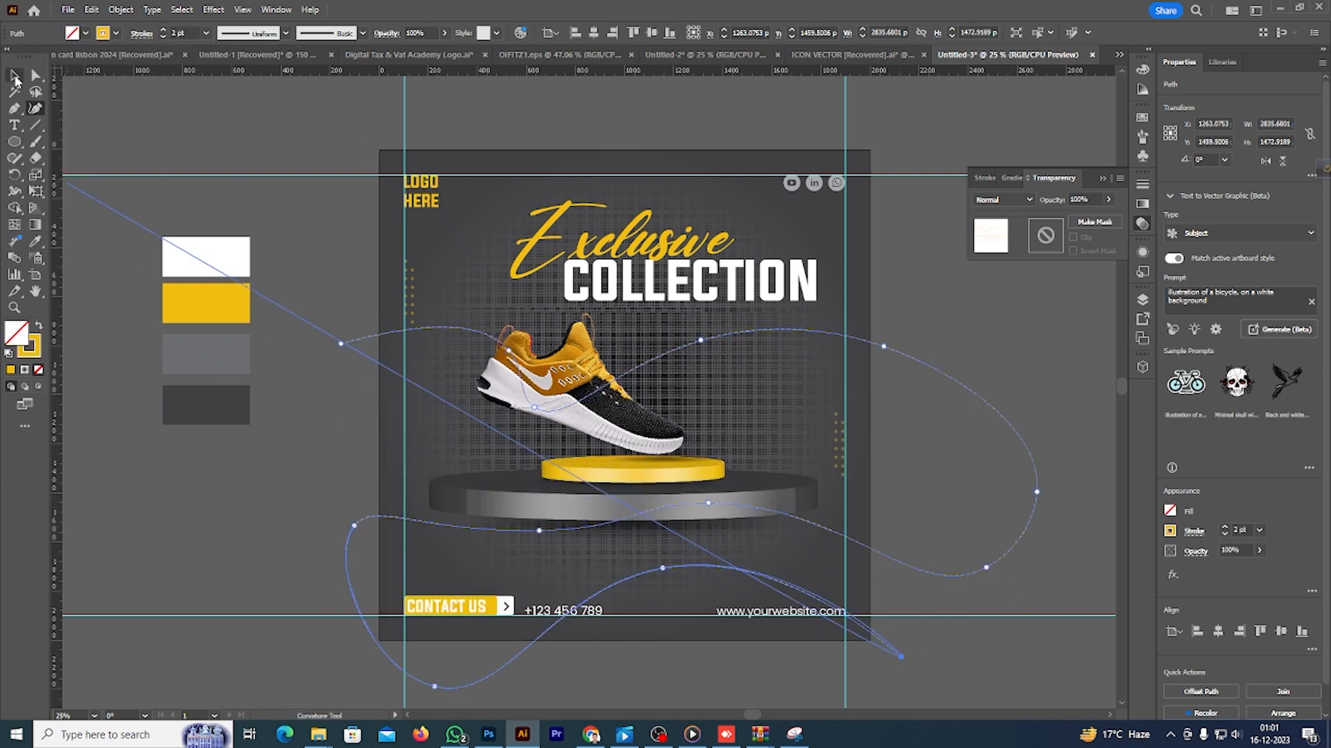
{"action": "key", "text": "v"}
- Send the curved line to the back, behind the shoe and podium, and deselect it
{"action": "scroll", "coordinate": [1069, 570], "scroll_direction": "down", "scroll_amount": 1}
{"action": "right_click", "coordinate": [938, 521]}
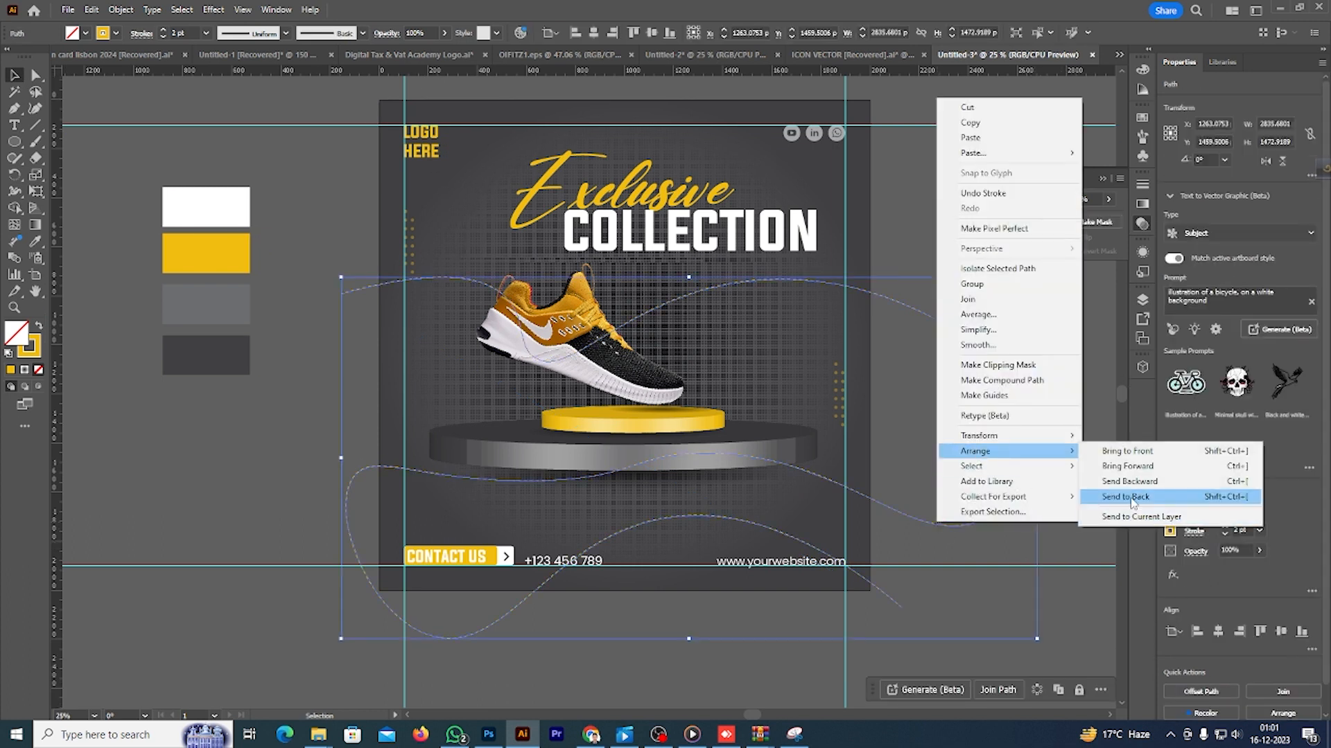
{"action": "left_click", "coordinate": [1129, 498]}
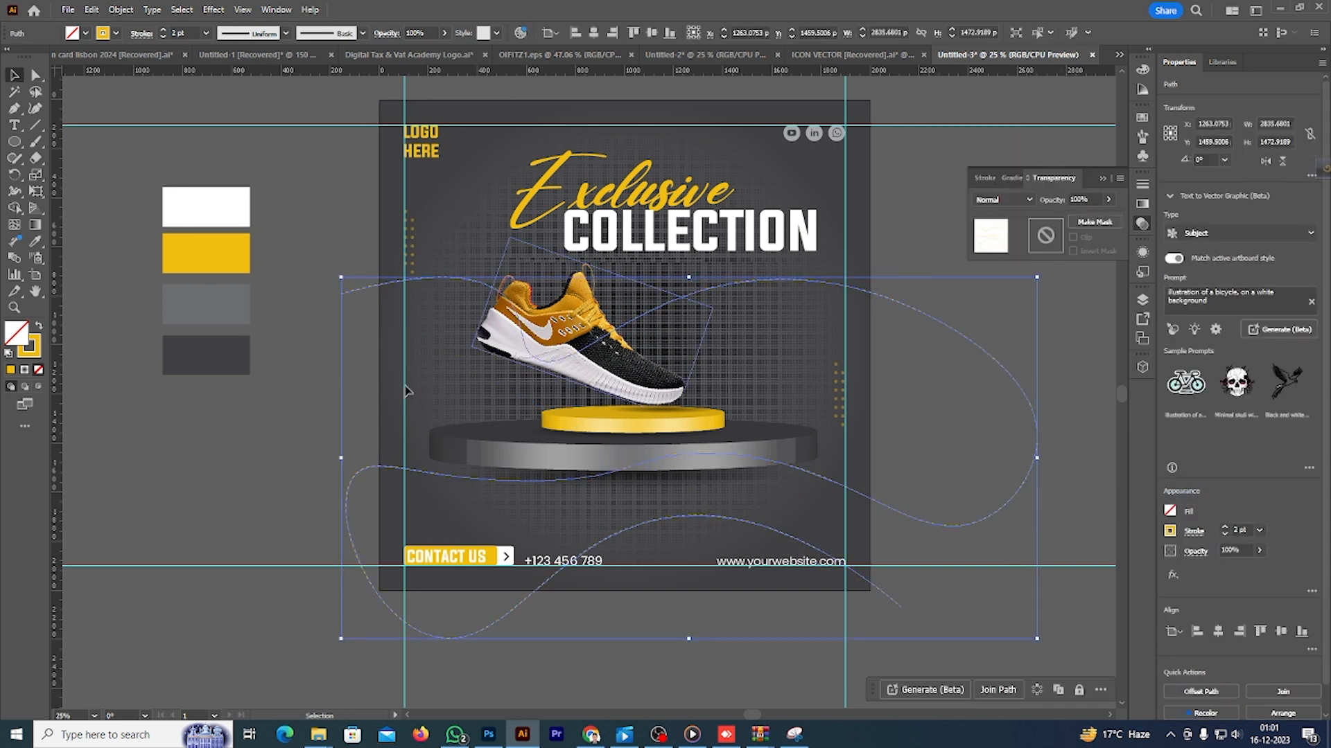
{"action": "left_click", "coordinate": [294, 440]}
{"action": "scroll", "coordinate": [294, 440], "scroll_direction": "down", "scroll_amount": 1}
- Reshape the upper part of the curve by moving its anchors and handles around the shoe and toward the right edge
{"action": "left_click", "coordinate": [932, 507]}
{"action": "scroll", "coordinate": [931, 506], "scroll_direction": "up", "scroll_amount": 2}
{"action": "left_click", "coordinate": [38, 76]}
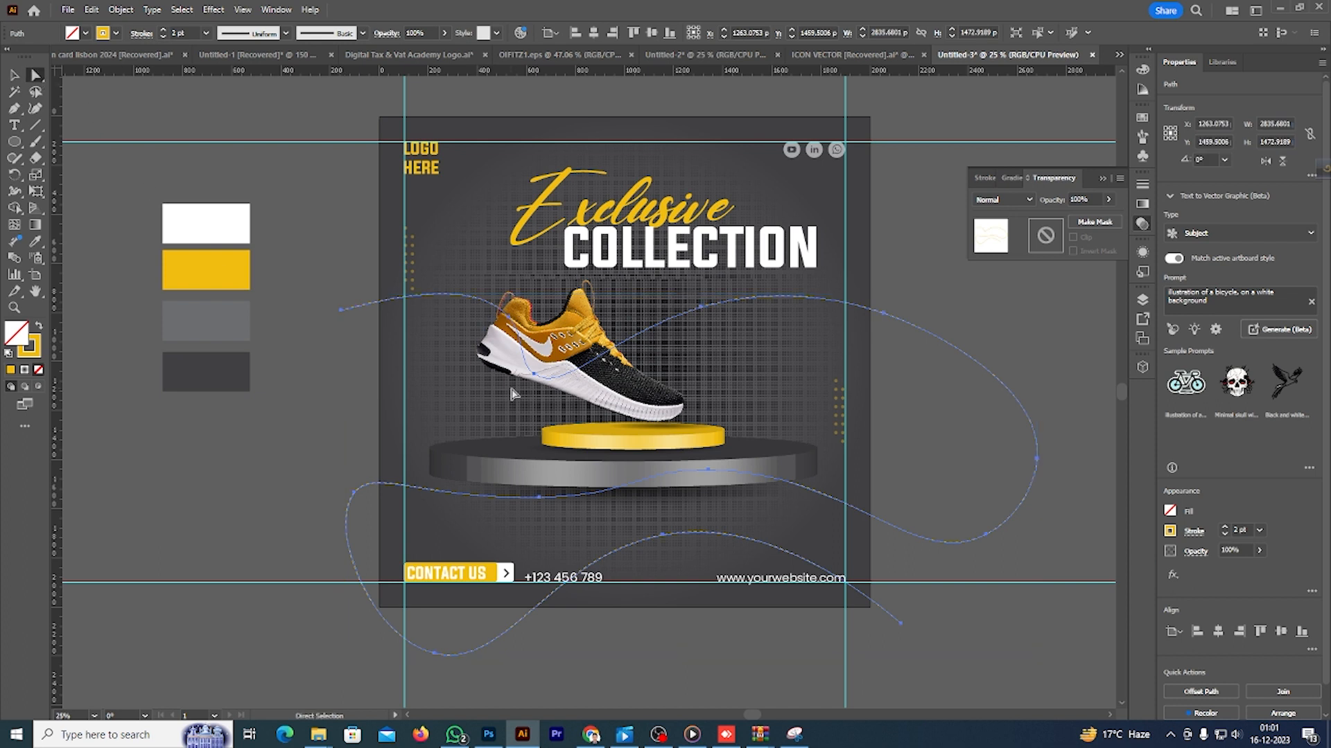
{"action": "left_click_drag", "start_coordinate": [534, 375], "coordinate": [550, 382]}
{"action": "left_click_drag", "start_coordinate": [508, 317], "coordinate": [499, 290]}
{"action": "left_click_drag", "start_coordinate": [340, 310], "coordinate": [392, 310]}
{"action": "left_click_drag", "start_coordinate": [701, 307], "coordinate": [742, 343]}
{"action": "left_click_drag", "start_coordinate": [883, 314], "coordinate": [832, 297]}
{"action": "left_click_drag", "start_coordinate": [743, 343], "coordinate": [724, 367]}
{"action": "left_click_drag", "start_coordinate": [805, 344], "coordinate": [956, 338]}
- Reshape the middle part of the curve behind the podium and along its lower-left side
{"action": "scroll", "coordinate": [767, 347], "scroll_direction": "up", "scroll_amount": 1}
{"action": "scroll", "coordinate": [894, 367], "scroll_direction": "down", "scroll_amount": 3}
{"action": "left_click_drag", "start_coordinate": [708, 437], "coordinate": [649, 409]}
{"action": "left_click_drag", "start_coordinate": [559, 465], "coordinate": [483, 480]}
{"action": "left_click_drag", "start_coordinate": [581, 474], "coordinate": [554, 466]}
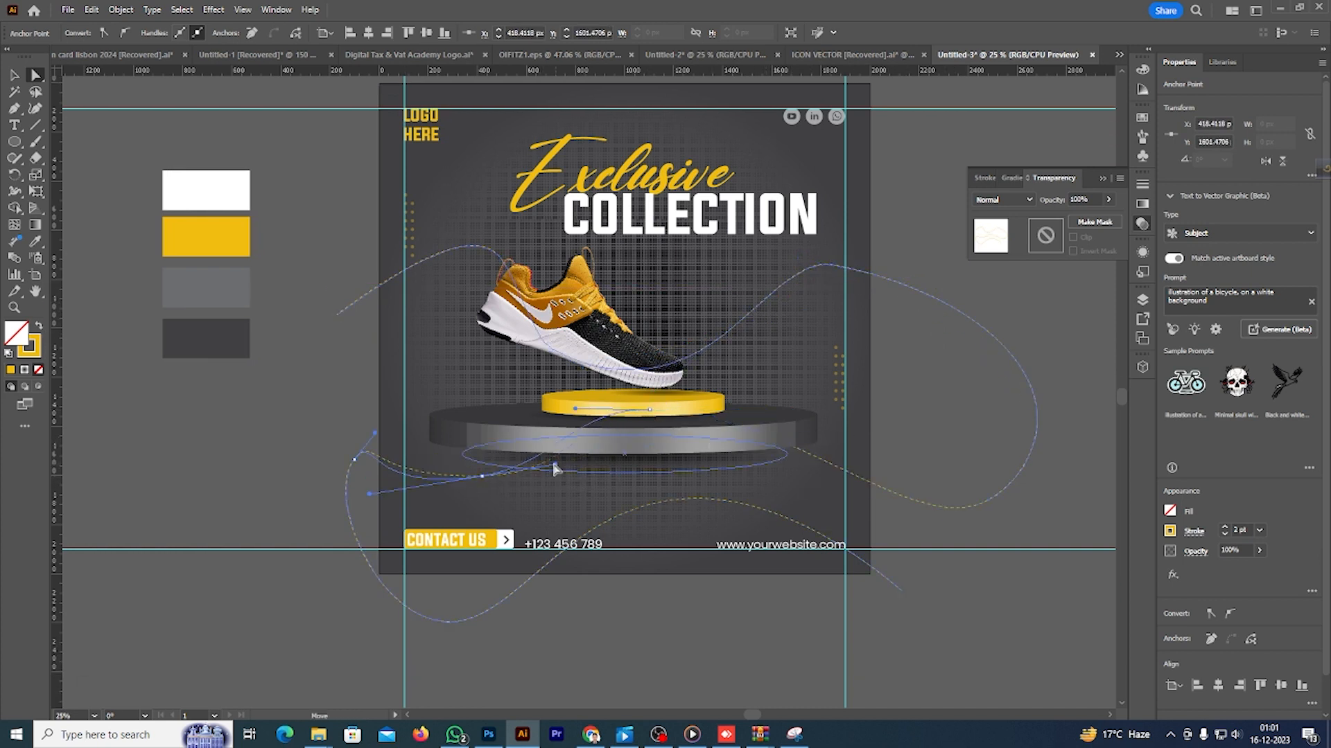
{"action": "left_click_drag", "start_coordinate": [371, 495], "coordinate": [444, 483]}
- Lower the curve's end point beneath the artboard's bottom-right corner and reshape the wave above the contact footer
{"action": "scroll", "coordinate": [861, 544], "scroll_direction": "down", "scroll_amount": 2}
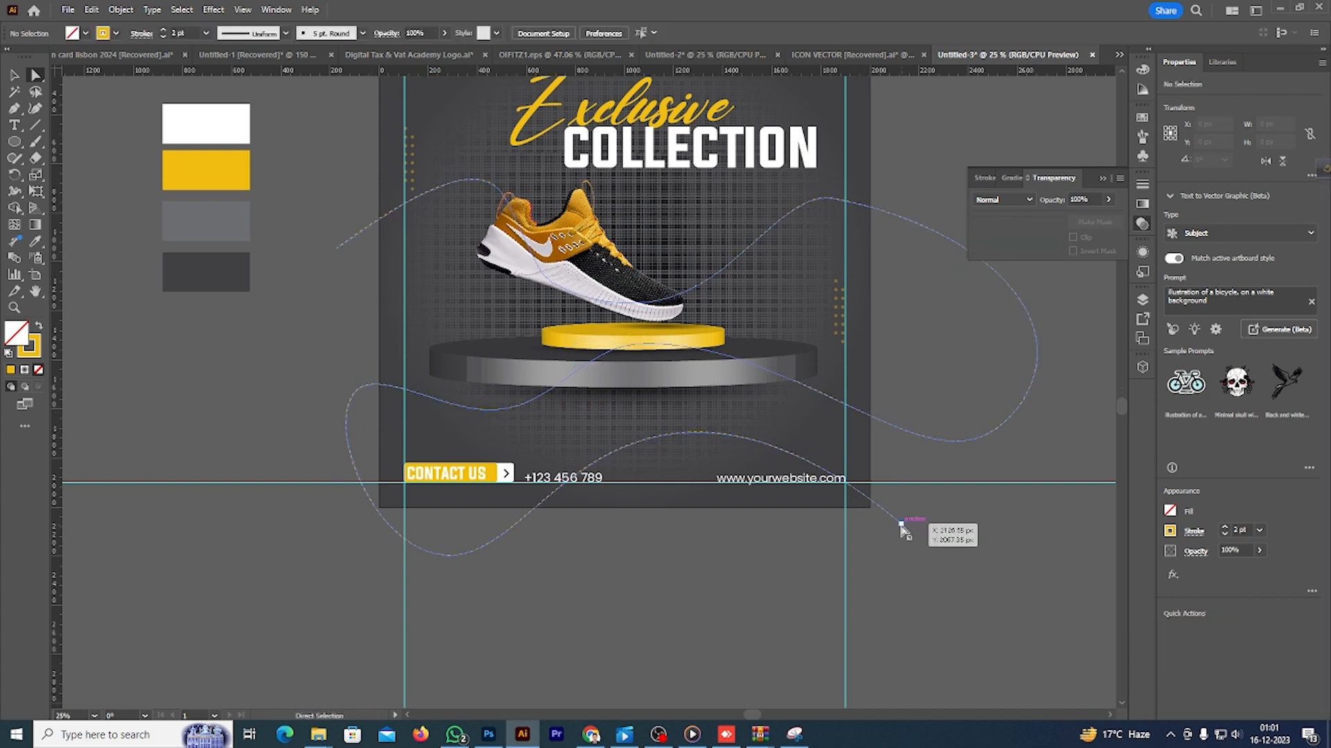
{"action": "left_click", "coordinate": [872, 521]}
{"action": "left_click_drag", "start_coordinate": [903, 561], "coordinate": [901, 555]}
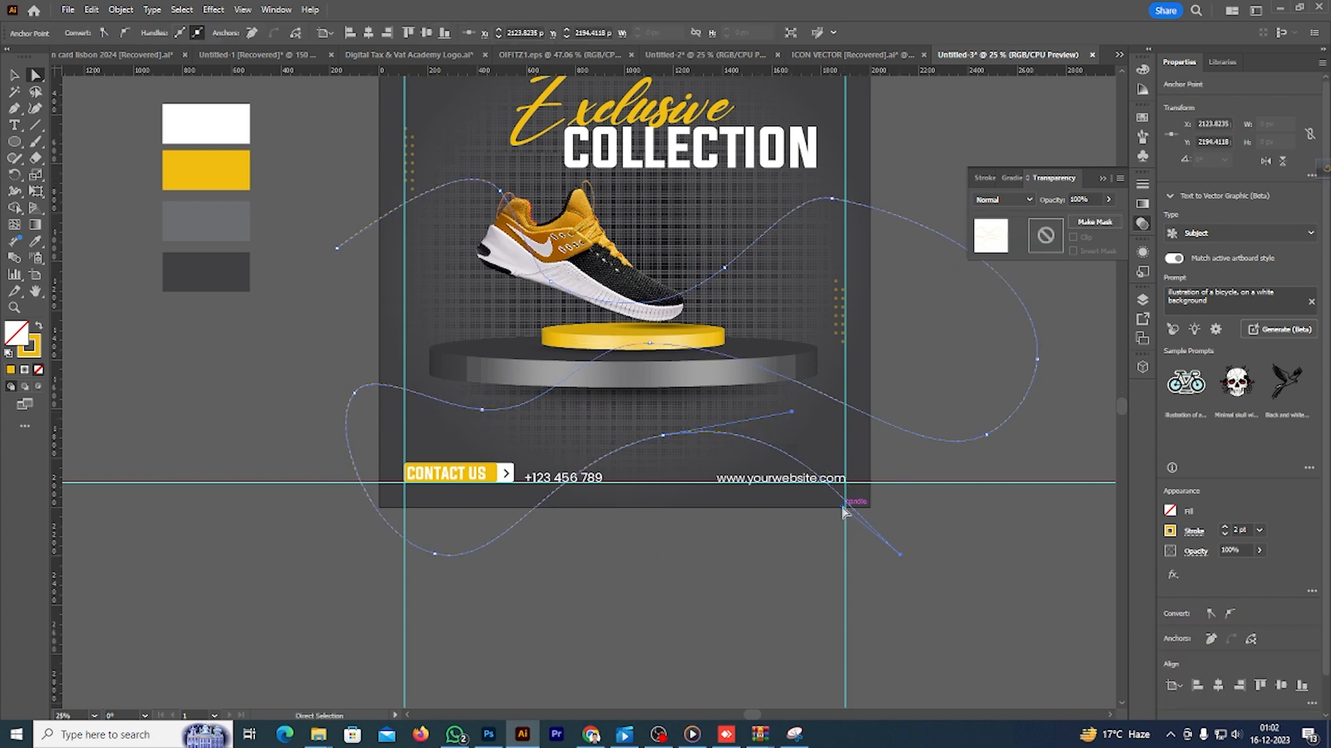
{"action": "left_click_drag", "start_coordinate": [551, 456], "coordinate": [594, 497]}
- Fine-tune the curve's anchors behind the shoe and below the podium
{"action": "left_click", "coordinate": [649, 343]}
{"action": "left_click_drag", "start_coordinate": [551, 282], "coordinate": [553, 258]}
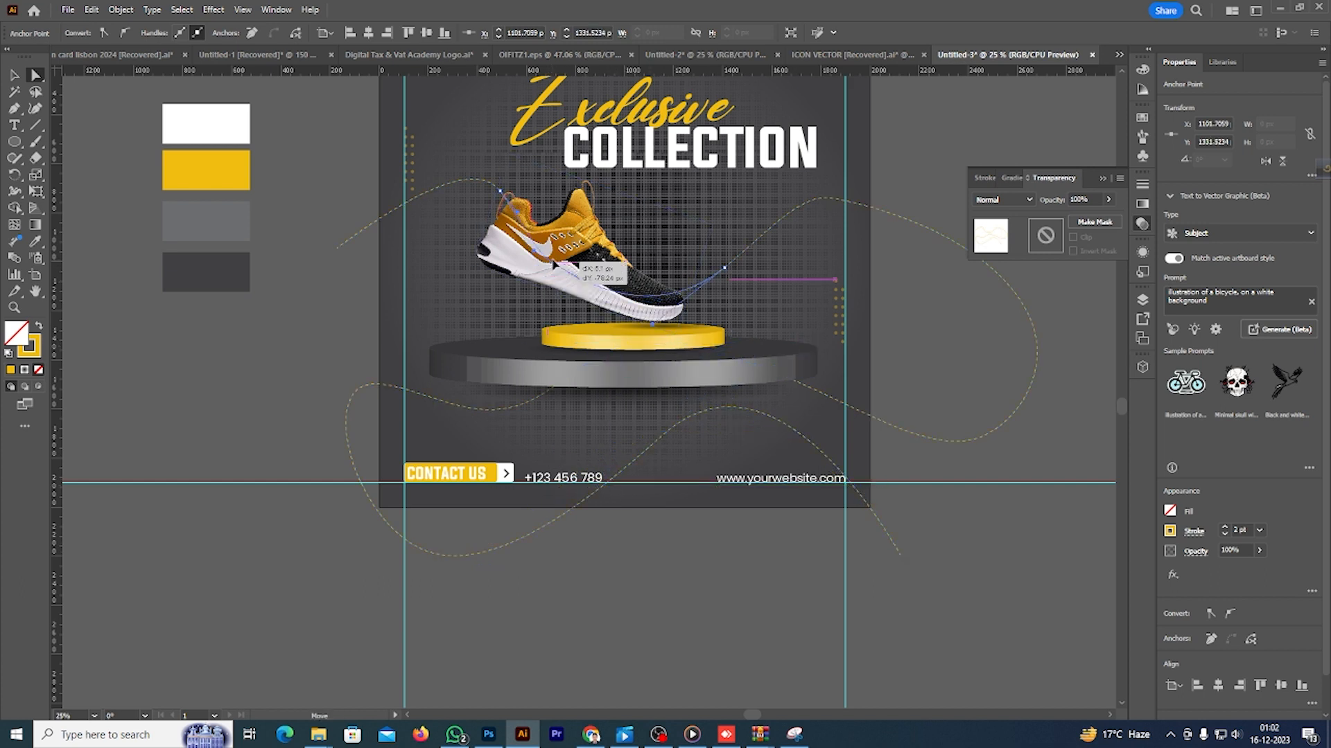
{"action": "left_click_drag", "start_coordinate": [725, 268], "coordinate": [706, 257]}
{"action": "scroll", "coordinate": [739, 433], "scroll_direction": "down", "scroll_amount": 2}
{"action": "left_click_drag", "start_coordinate": [663, 391], "coordinate": [494, 371]}
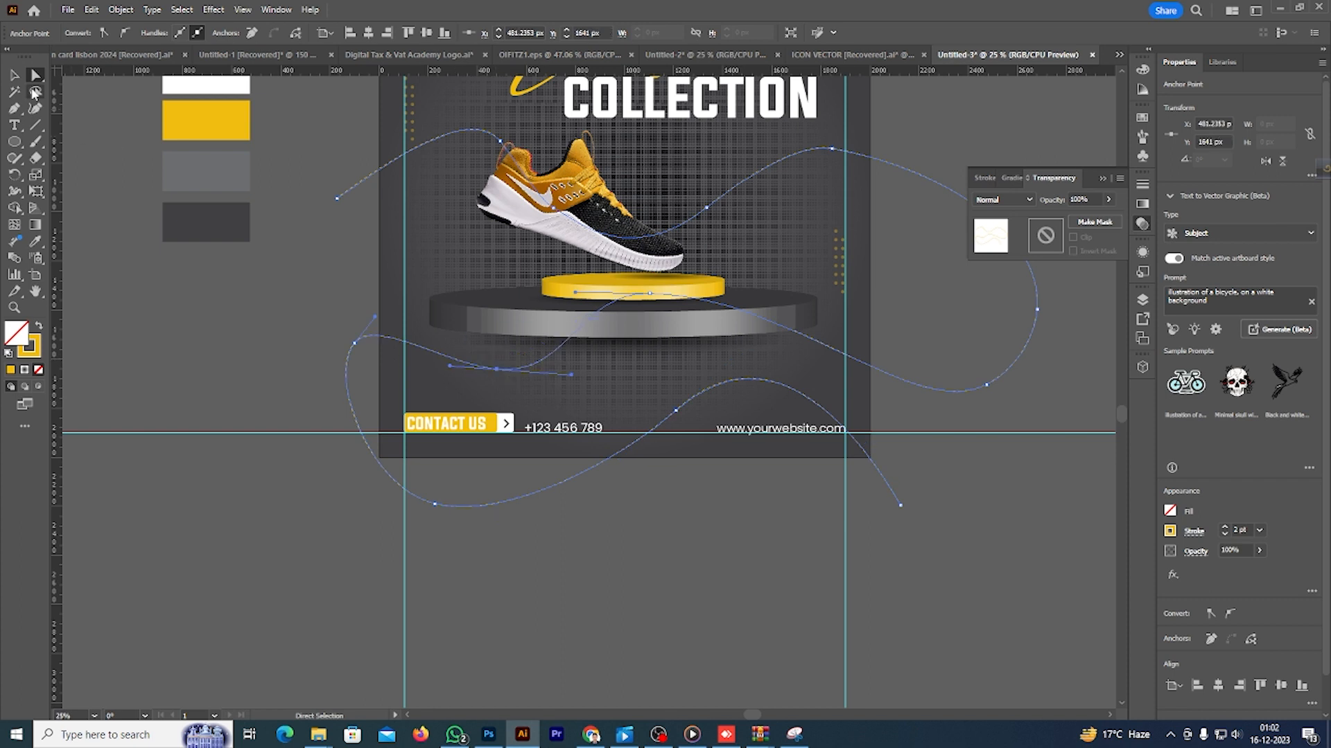
- Deselect the curve and hide the guides
{"action": "key", "text": "v"}
{"action": "left_click", "coordinate": [915, 481]}
{"action": "scroll", "coordinate": [929, 485], "scroll_direction": "up", "scroll_amount": 5}
{"action": "scroll", "coordinate": [948, 492], "scroll_direction": "up", "scroll_amount": 3}
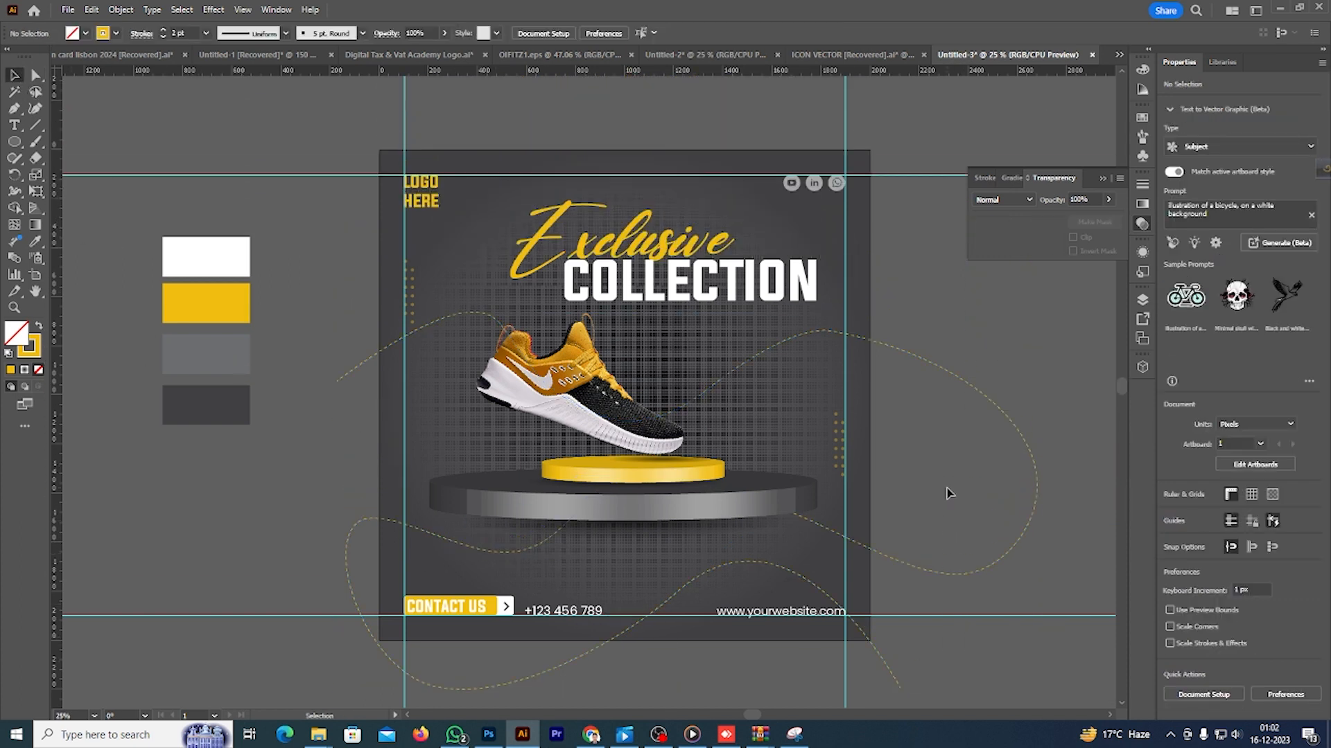
{"action": "scroll", "coordinate": [686, 225], "scroll_direction": "down", "scroll_amount": 3}
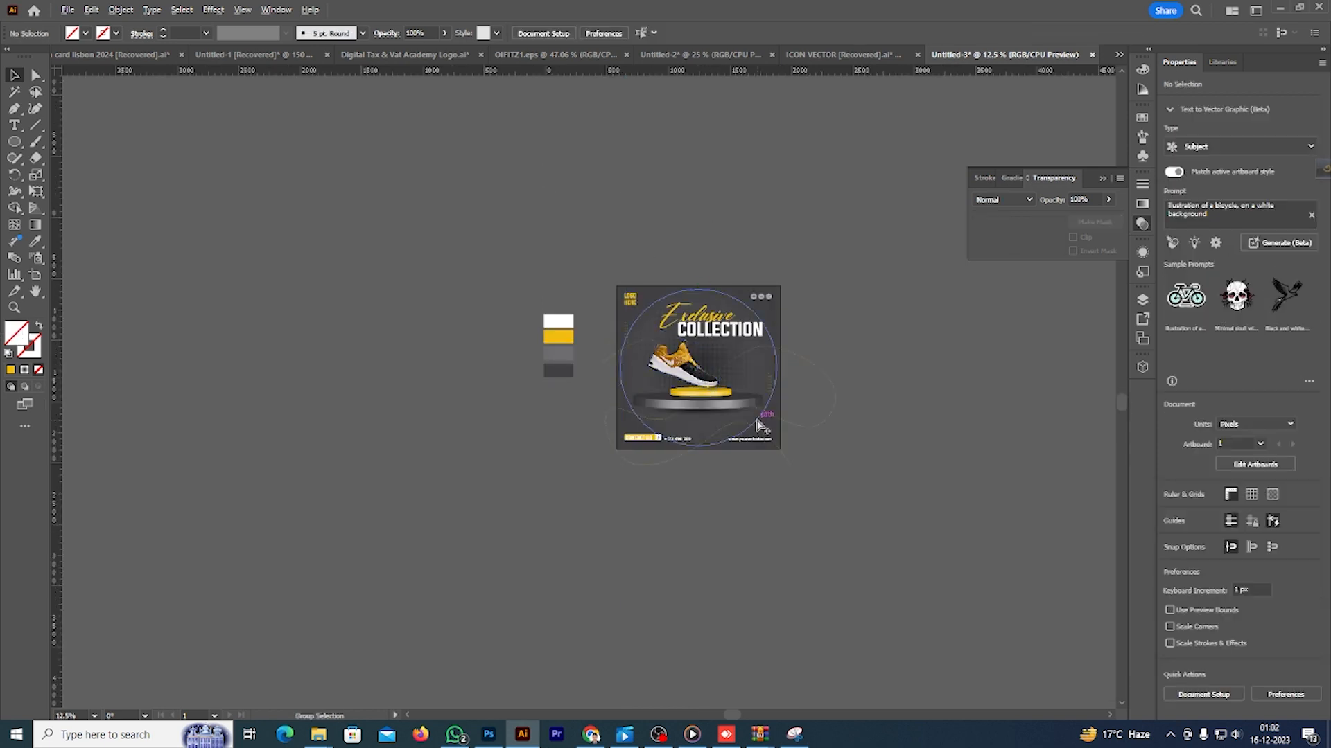
{"action": "scroll", "coordinate": [759, 279], "scroll_direction": "up", "scroll_amount": 3}
- Try the Multiply blend mode on the dashed curve
{"action": "left_click", "coordinate": [919, 332]}
{"action": "left_click", "coordinate": [1003, 199]}
{"action": "left_click", "coordinate": [1001, 248]}
{"action": "left_click", "coordinate": [921, 218]}
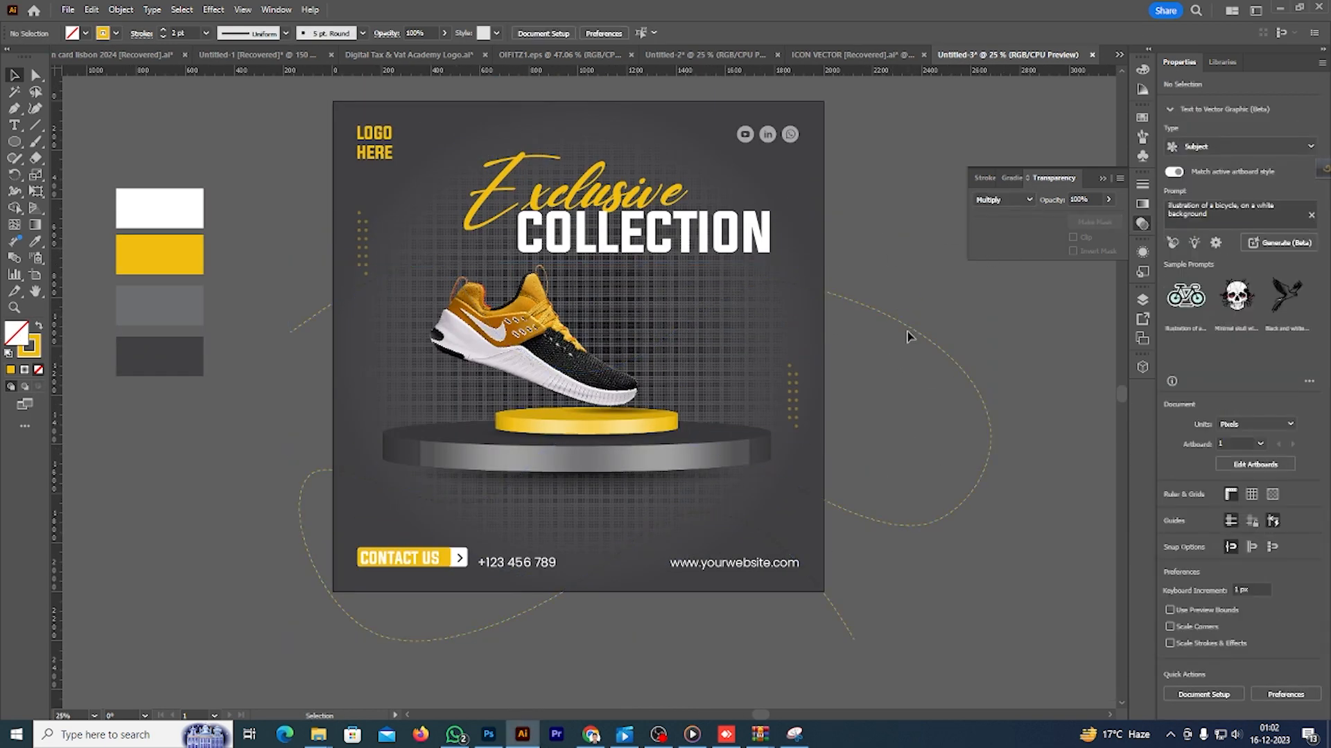
- Set the dashed curve's blend mode to Soft Light
{"action": "left_click", "coordinate": [909, 332]}
{"action": "left_click", "coordinate": [1004, 200]}
{"action": "left_click", "coordinate": [1004, 346]}
{"action": "left_click", "coordinate": [906, 288]}
{"action": "scroll", "coordinate": [906, 288], "scroll_direction": "down", "scroll_amount": 1}
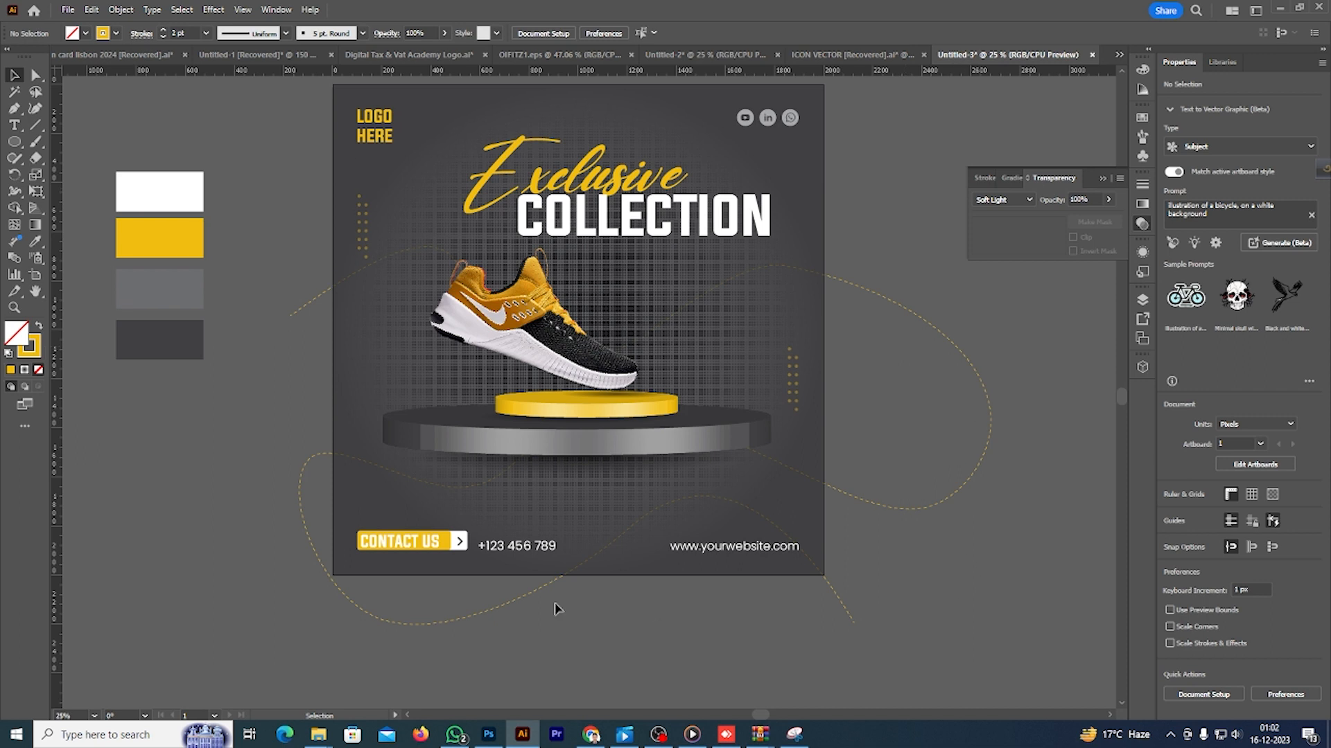
- Create a 2000 x 2000 px rectangle
{"action": "scroll", "coordinate": [558, 608], "scroll_direction": "up", "scroll_amount": 2}
{"action": "left_click_drag", "start_coordinate": [13, 142], "coordinate": [62, 143]}
{"action": "left_click", "coordinate": [257, 182]}
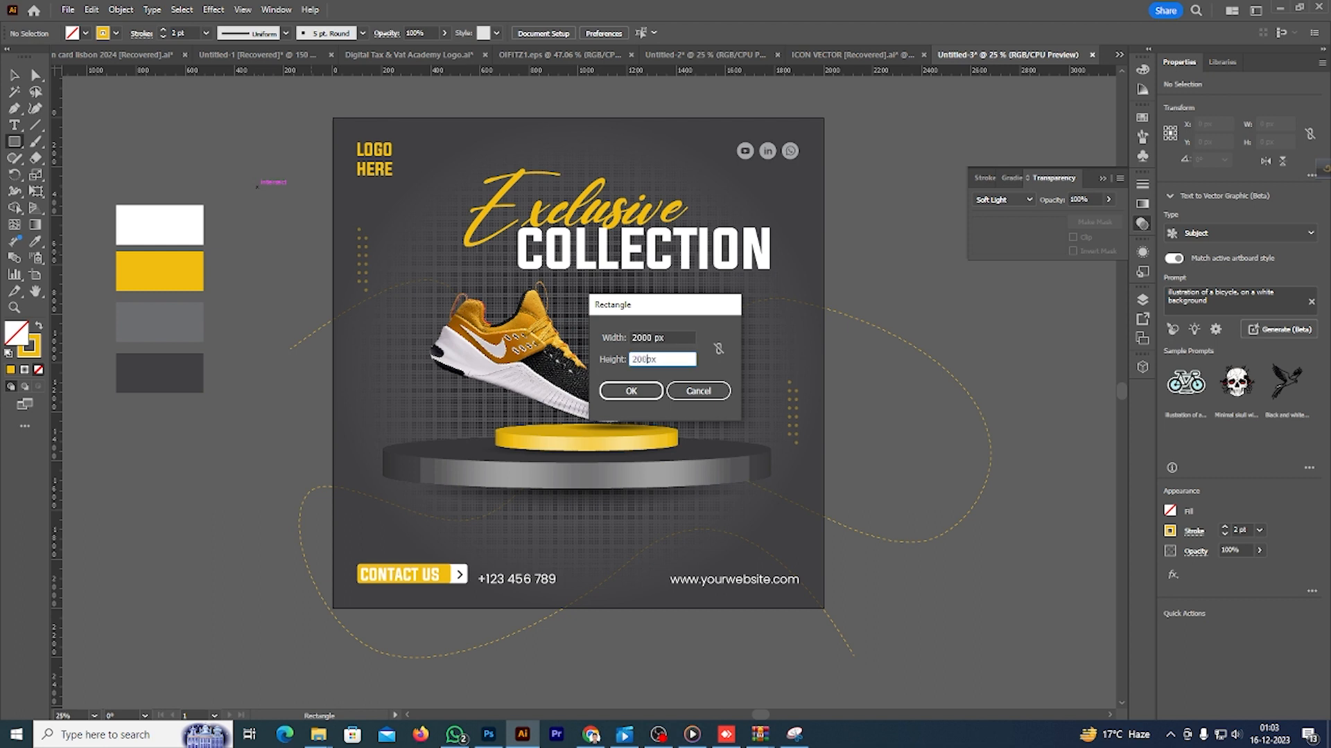
{"action": "left_click", "coordinate": [626, 390]}
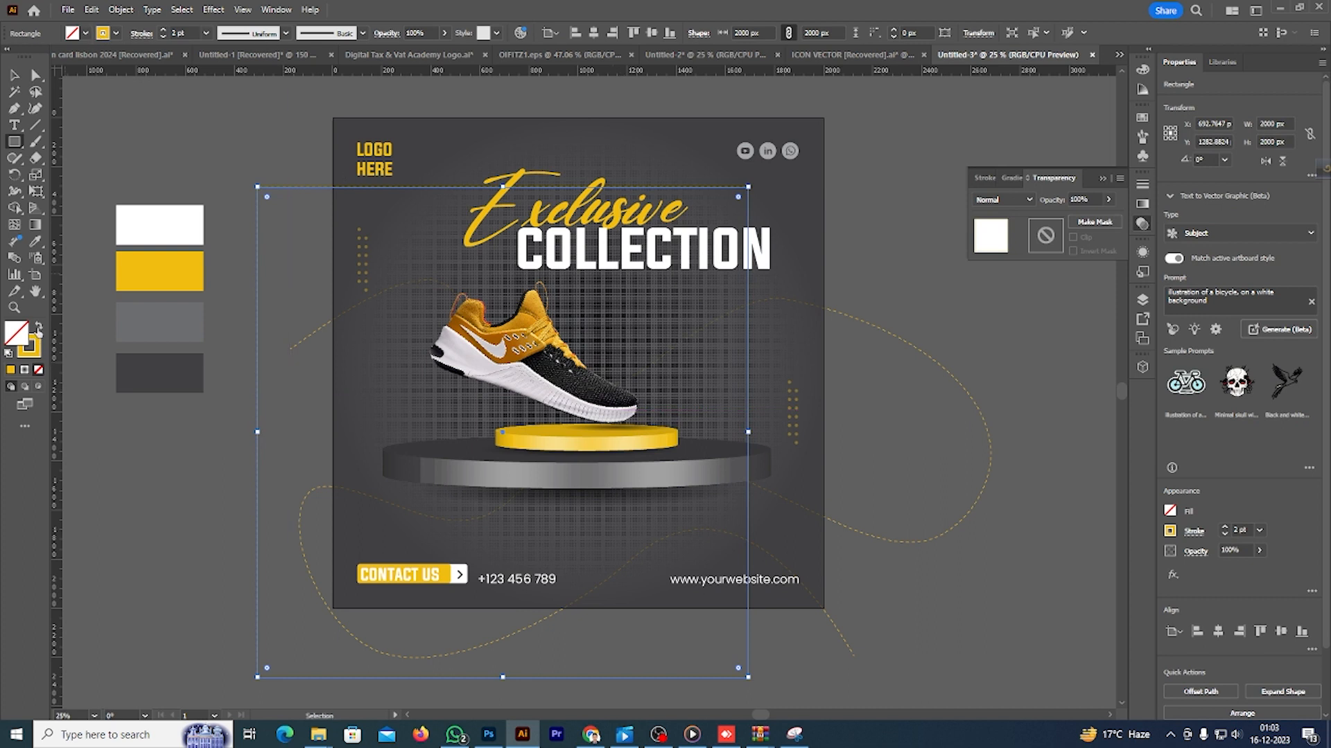
- Swap the square's yellow stroke to its fill and center it horizontally and vertically on the artboard
{"action": "left_click", "coordinate": [39, 330]}
{"action": "left_click", "coordinate": [593, 33]}
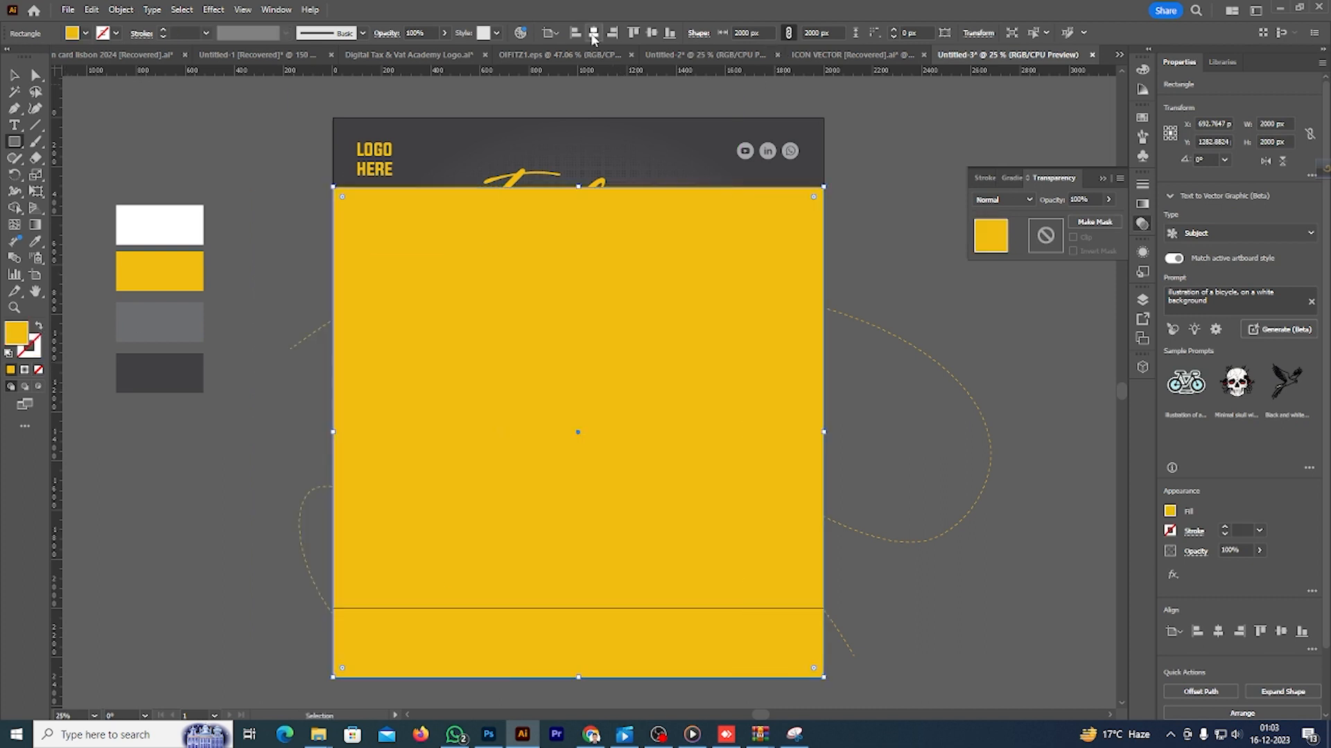
{"action": "left_click", "coordinate": [650, 34]}
{"action": "scroll", "coordinate": [742, 262], "scroll_direction": "down", "scroll_amount": 1}
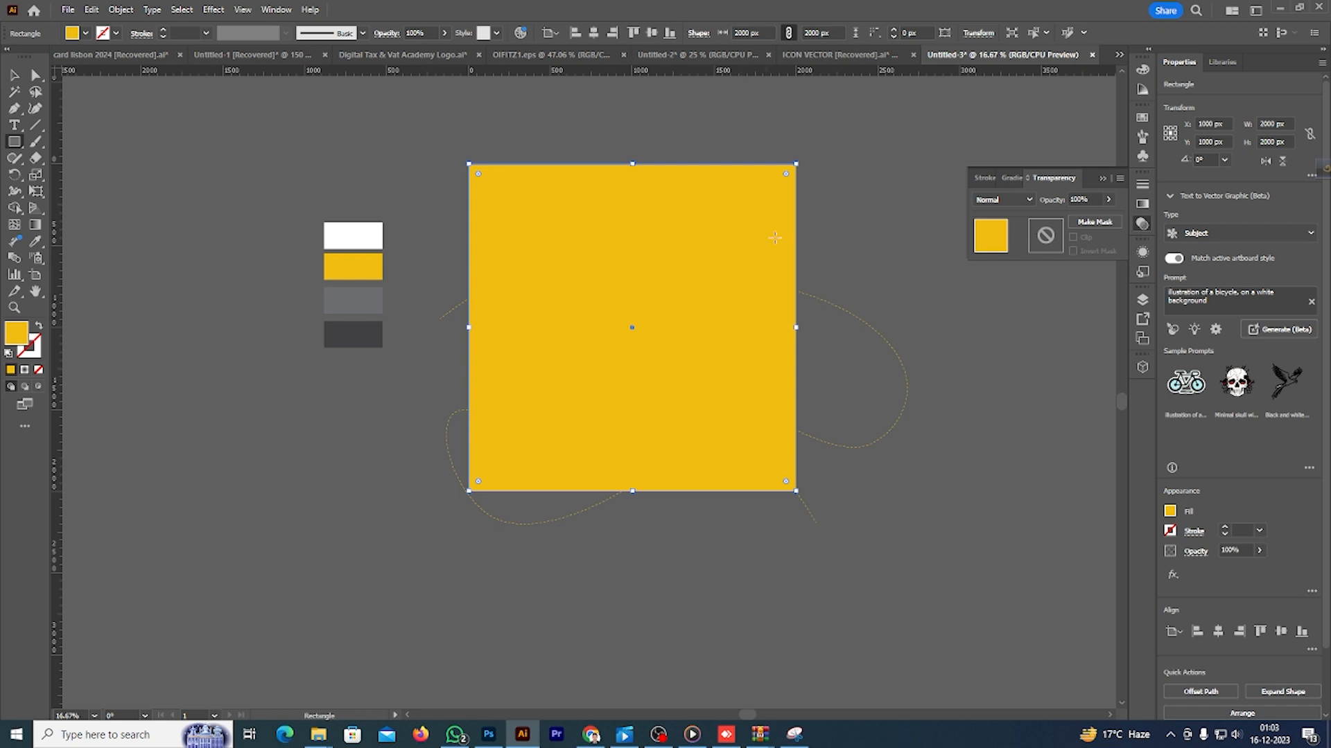
- Clip all the artwork to the yellow square with a clipping mask, deselect it, and collapse the floating transparency settings
{"action": "key", "text": "v"}
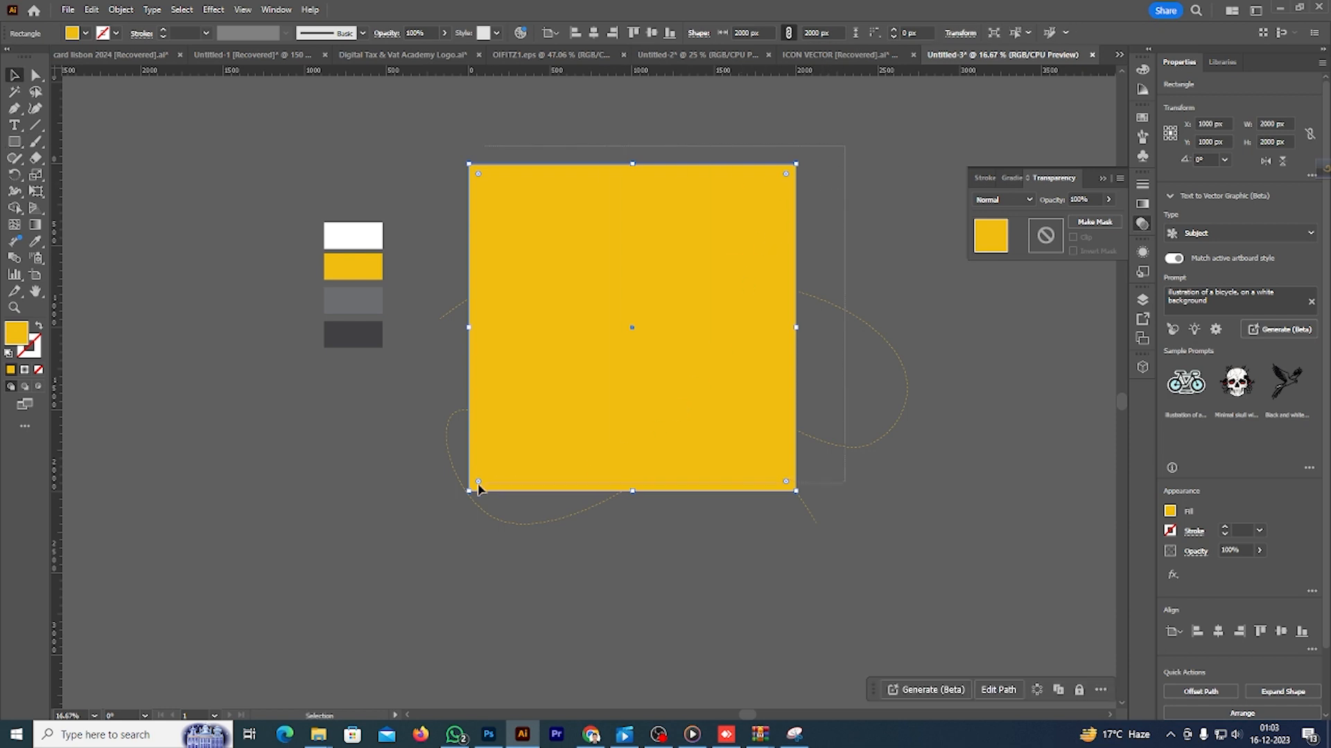
{"action": "key", "text": "ctrl+a"}
{"action": "right_click", "coordinate": [584, 310]}
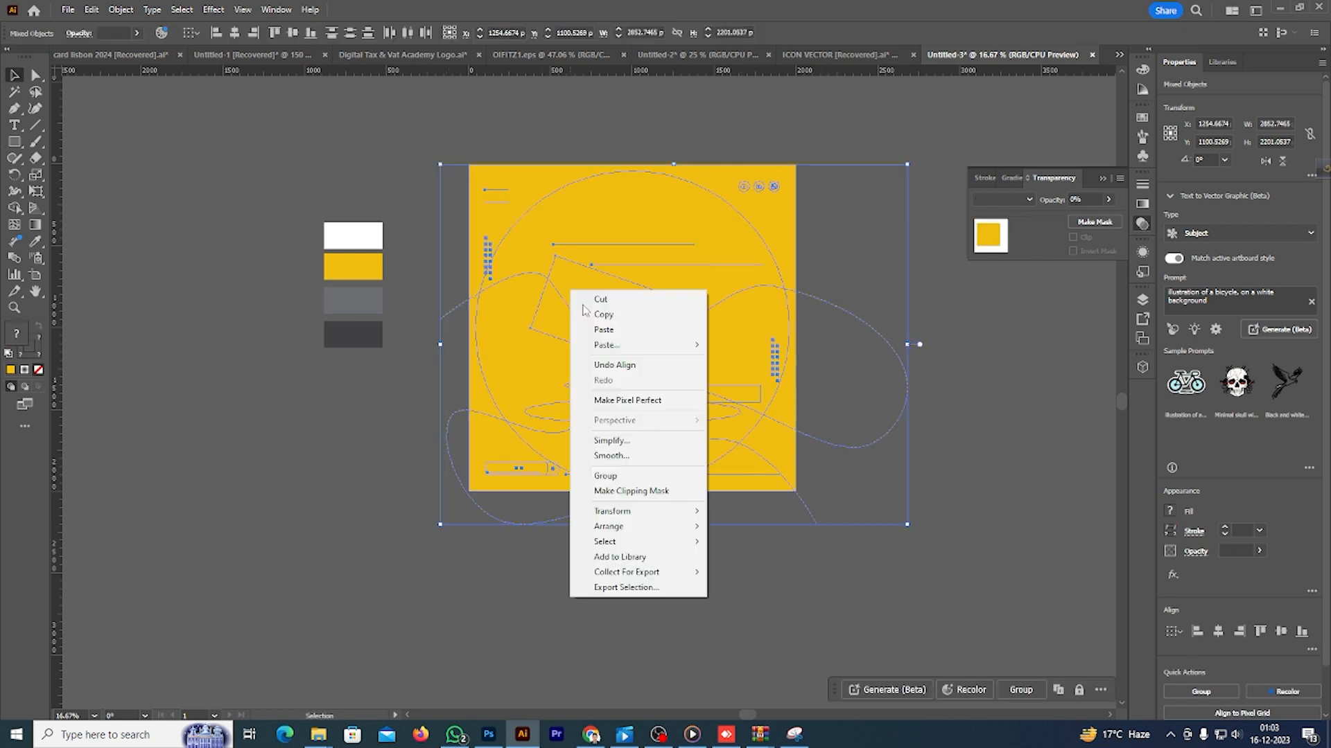
{"action": "left_click", "coordinate": [655, 491]}
{"action": "scroll", "coordinate": [534, 240], "scroll_direction": "up", "scroll_amount": 1}
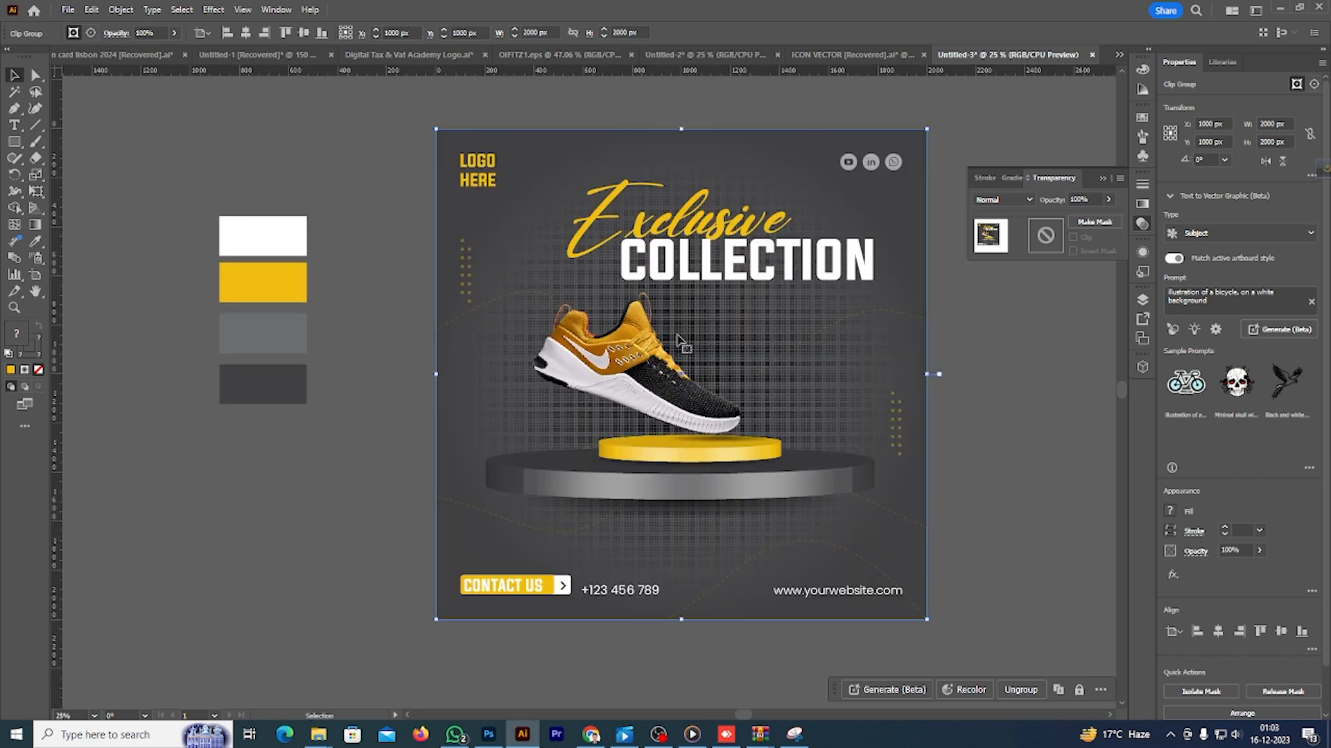
{"action": "scroll", "coordinate": [832, 360], "scroll_direction": "up", "scroll_amount": 1}
{"action": "left_click", "coordinate": [1034, 421]}
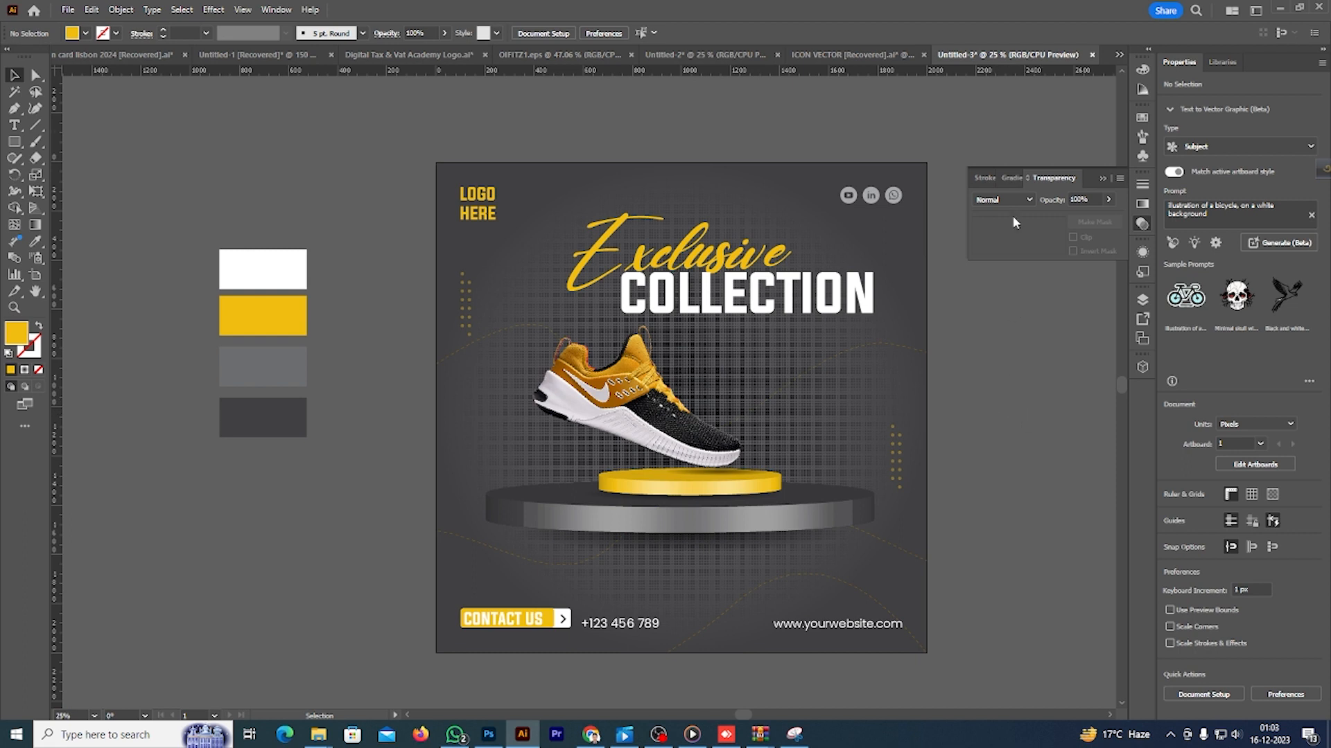
{"action": "left_click", "coordinate": [1104, 178]}
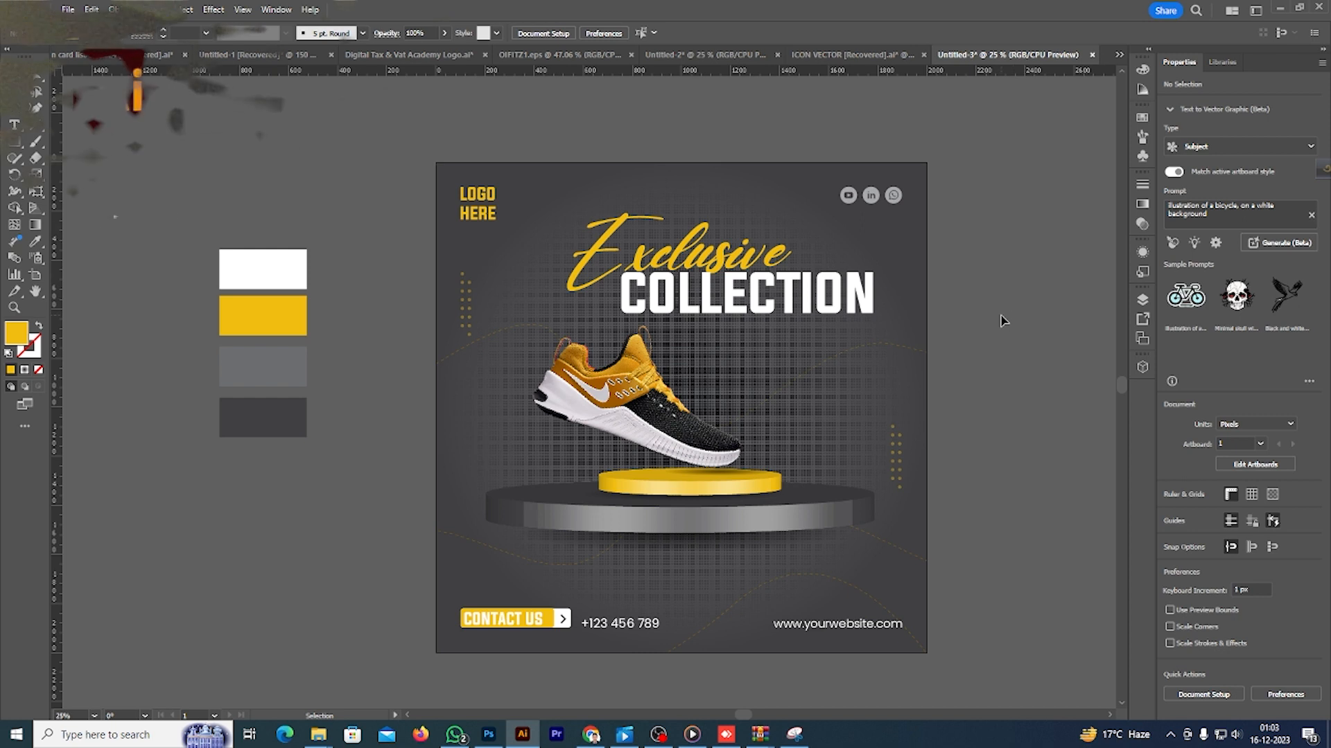